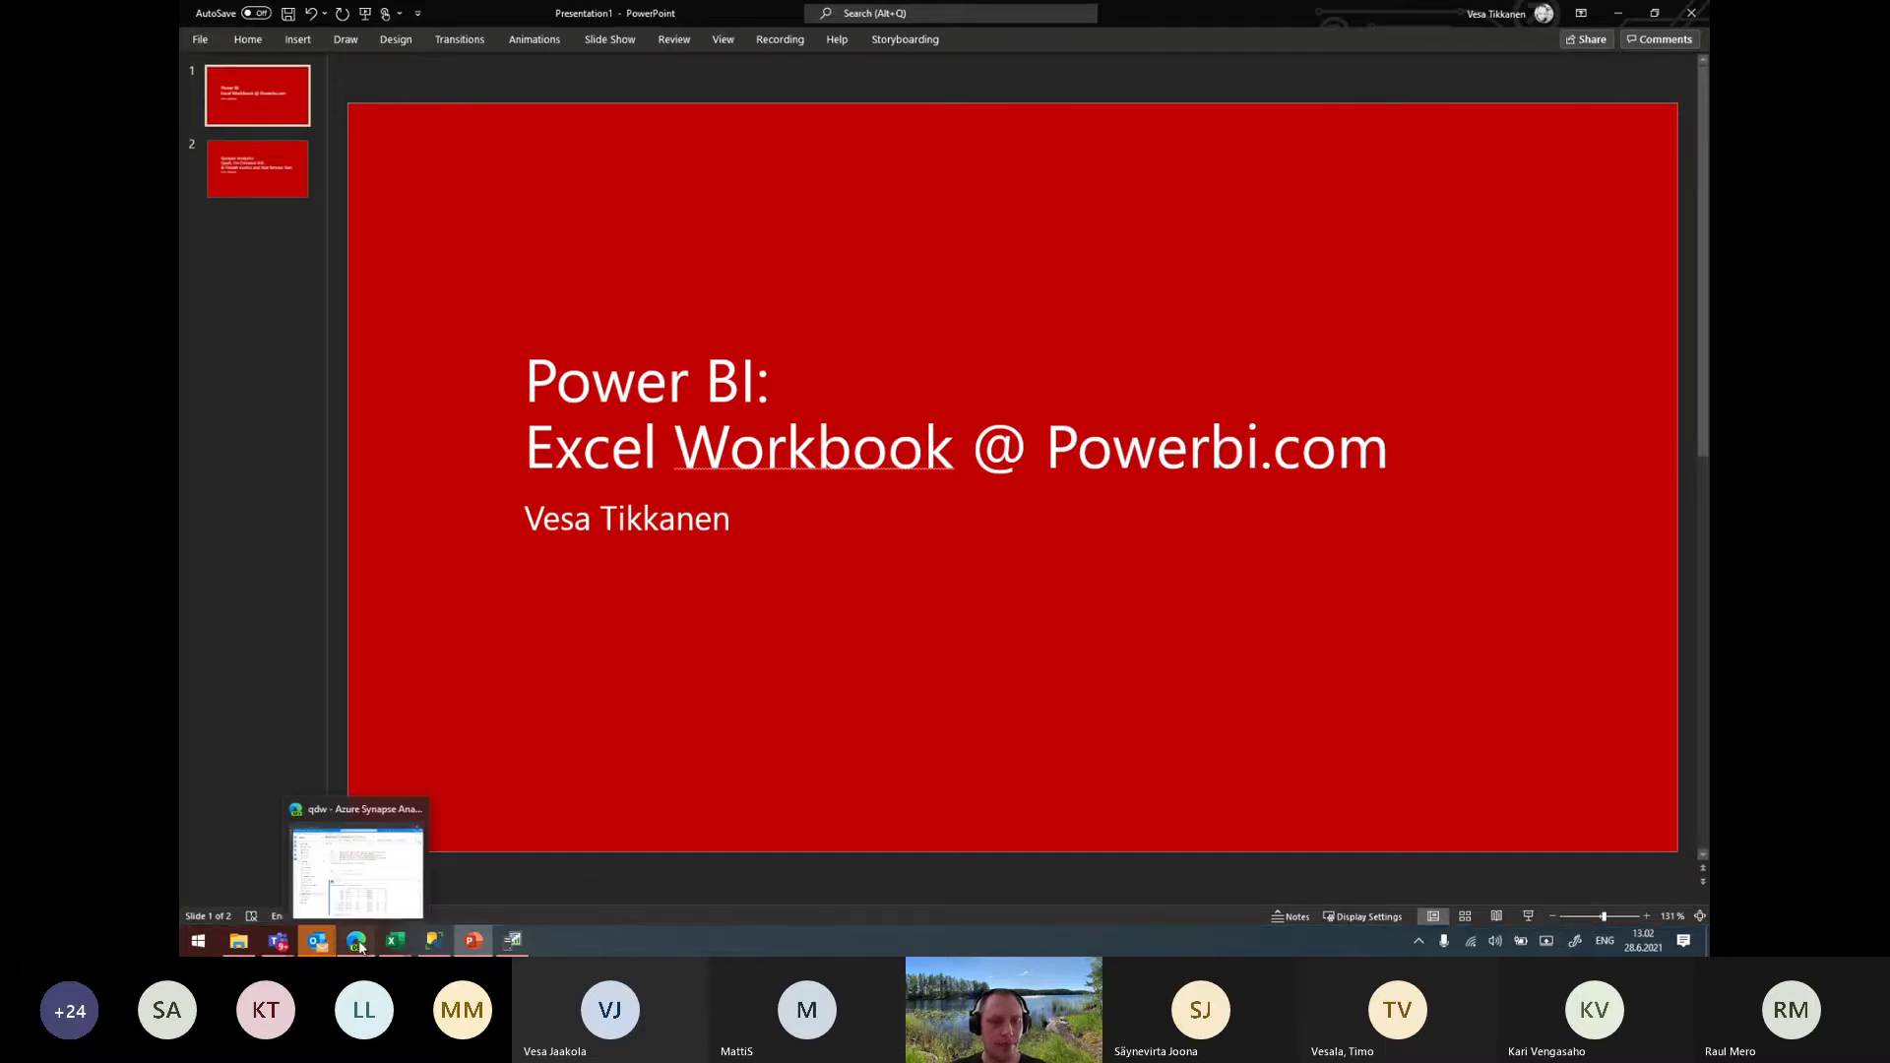
Bring Edge forward on the Power BI May 2021 feature summary blog and scroll up through it
click(359, 945)
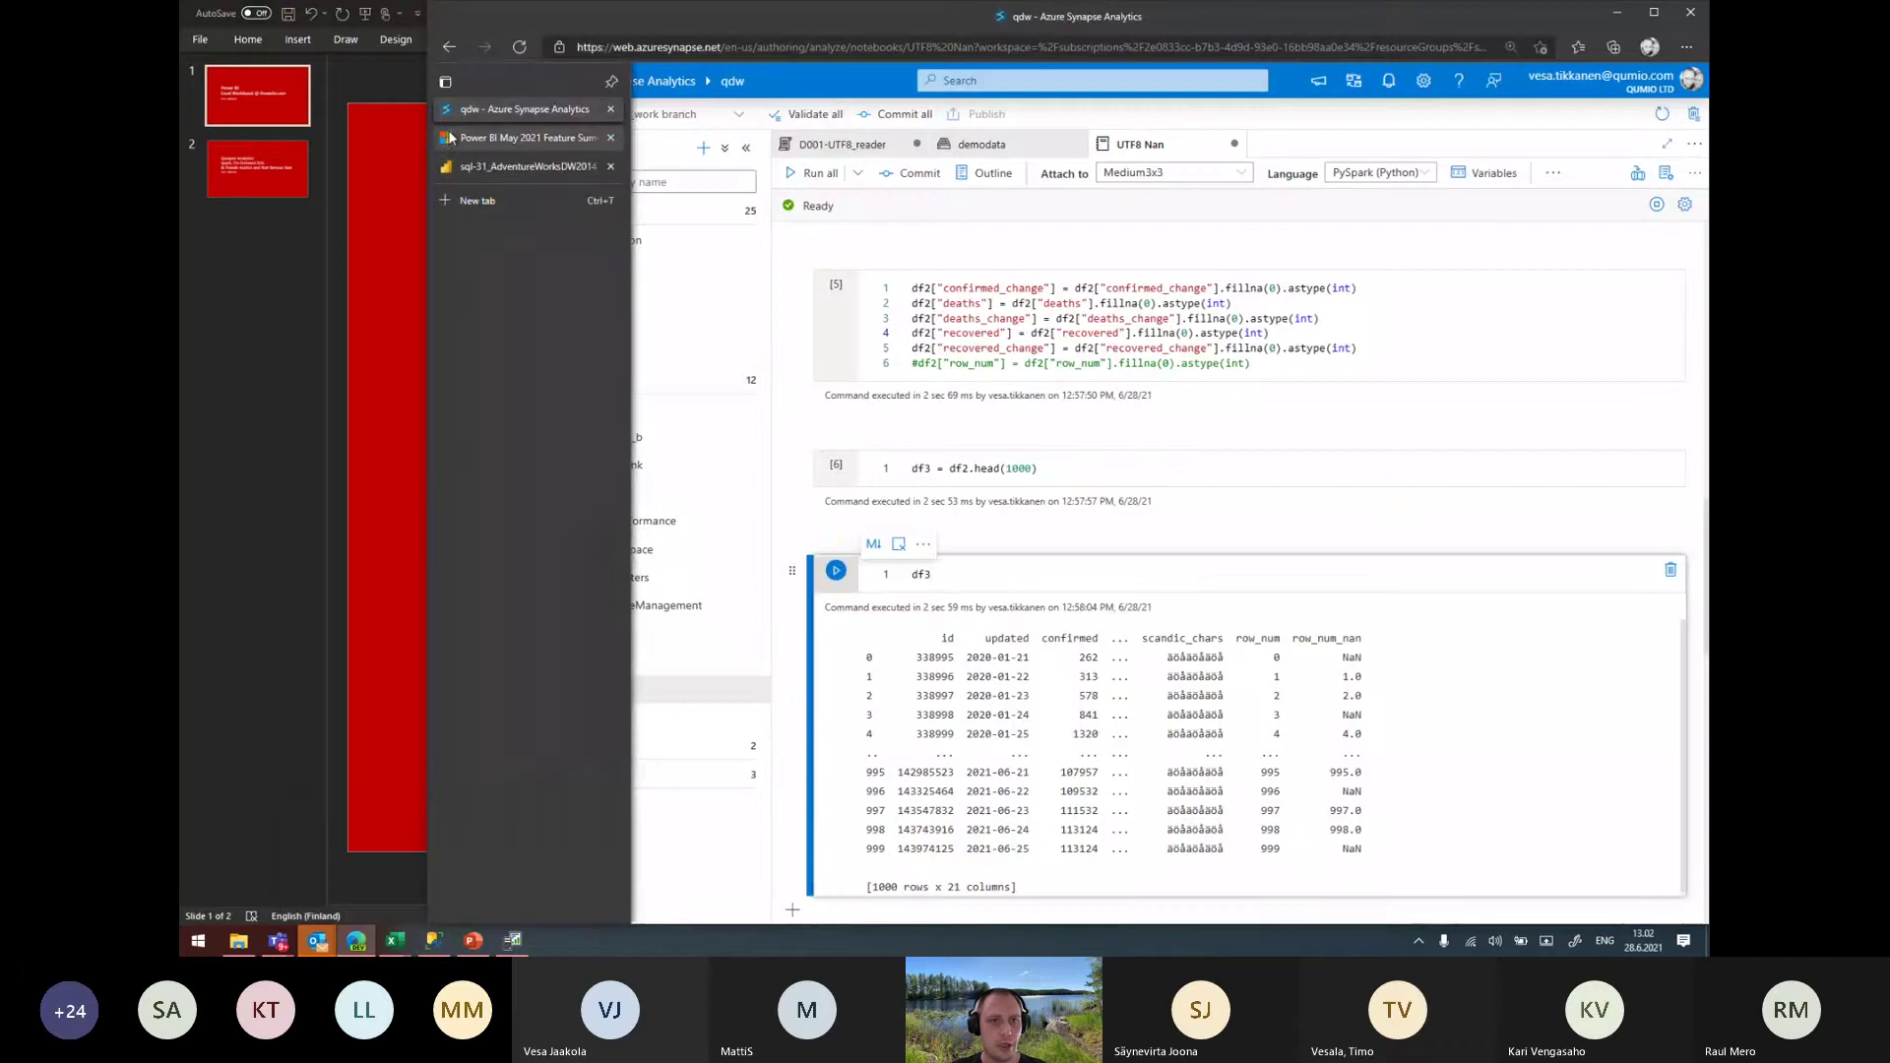
click(449, 137)
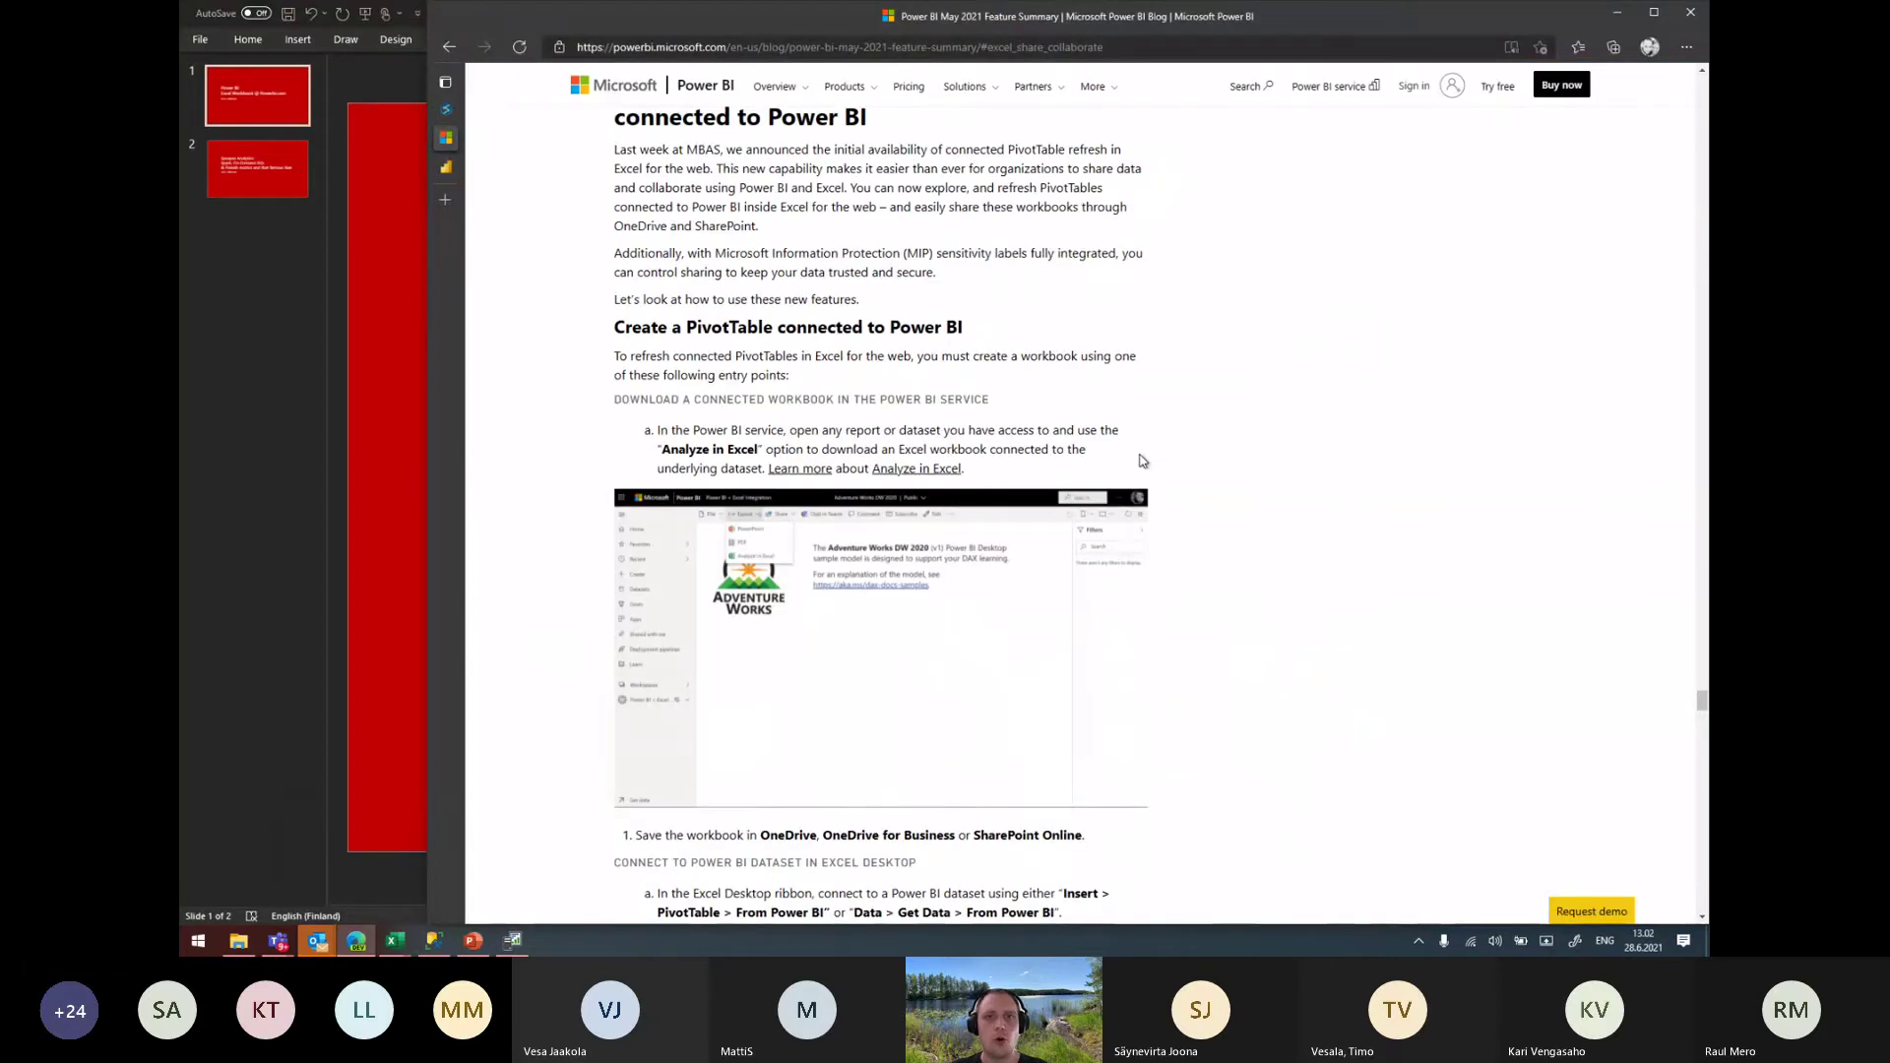
scroll(1080, 512, up, 10)
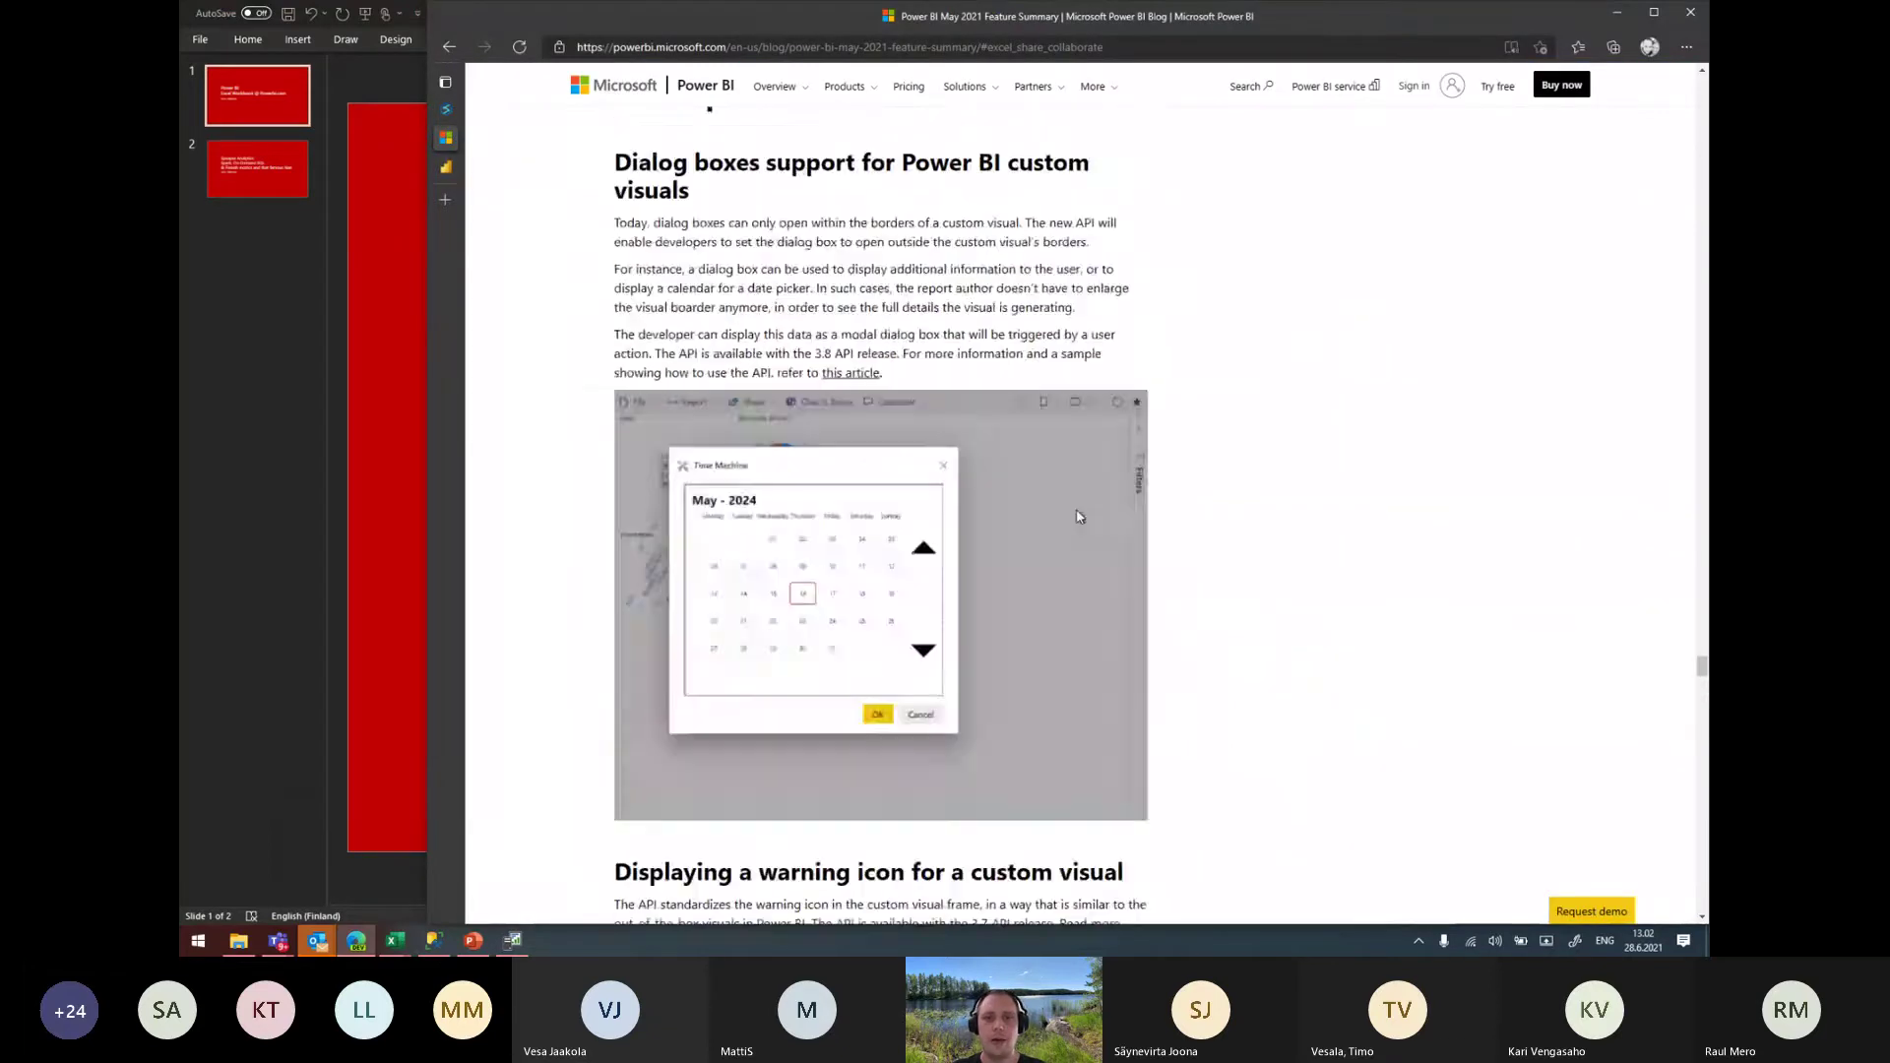
scroll(1080, 516, up, 5)
scroll(1080, 517, up, 5)
scroll(1080, 522, up, 5)
scroll(1079, 525, up, 5)
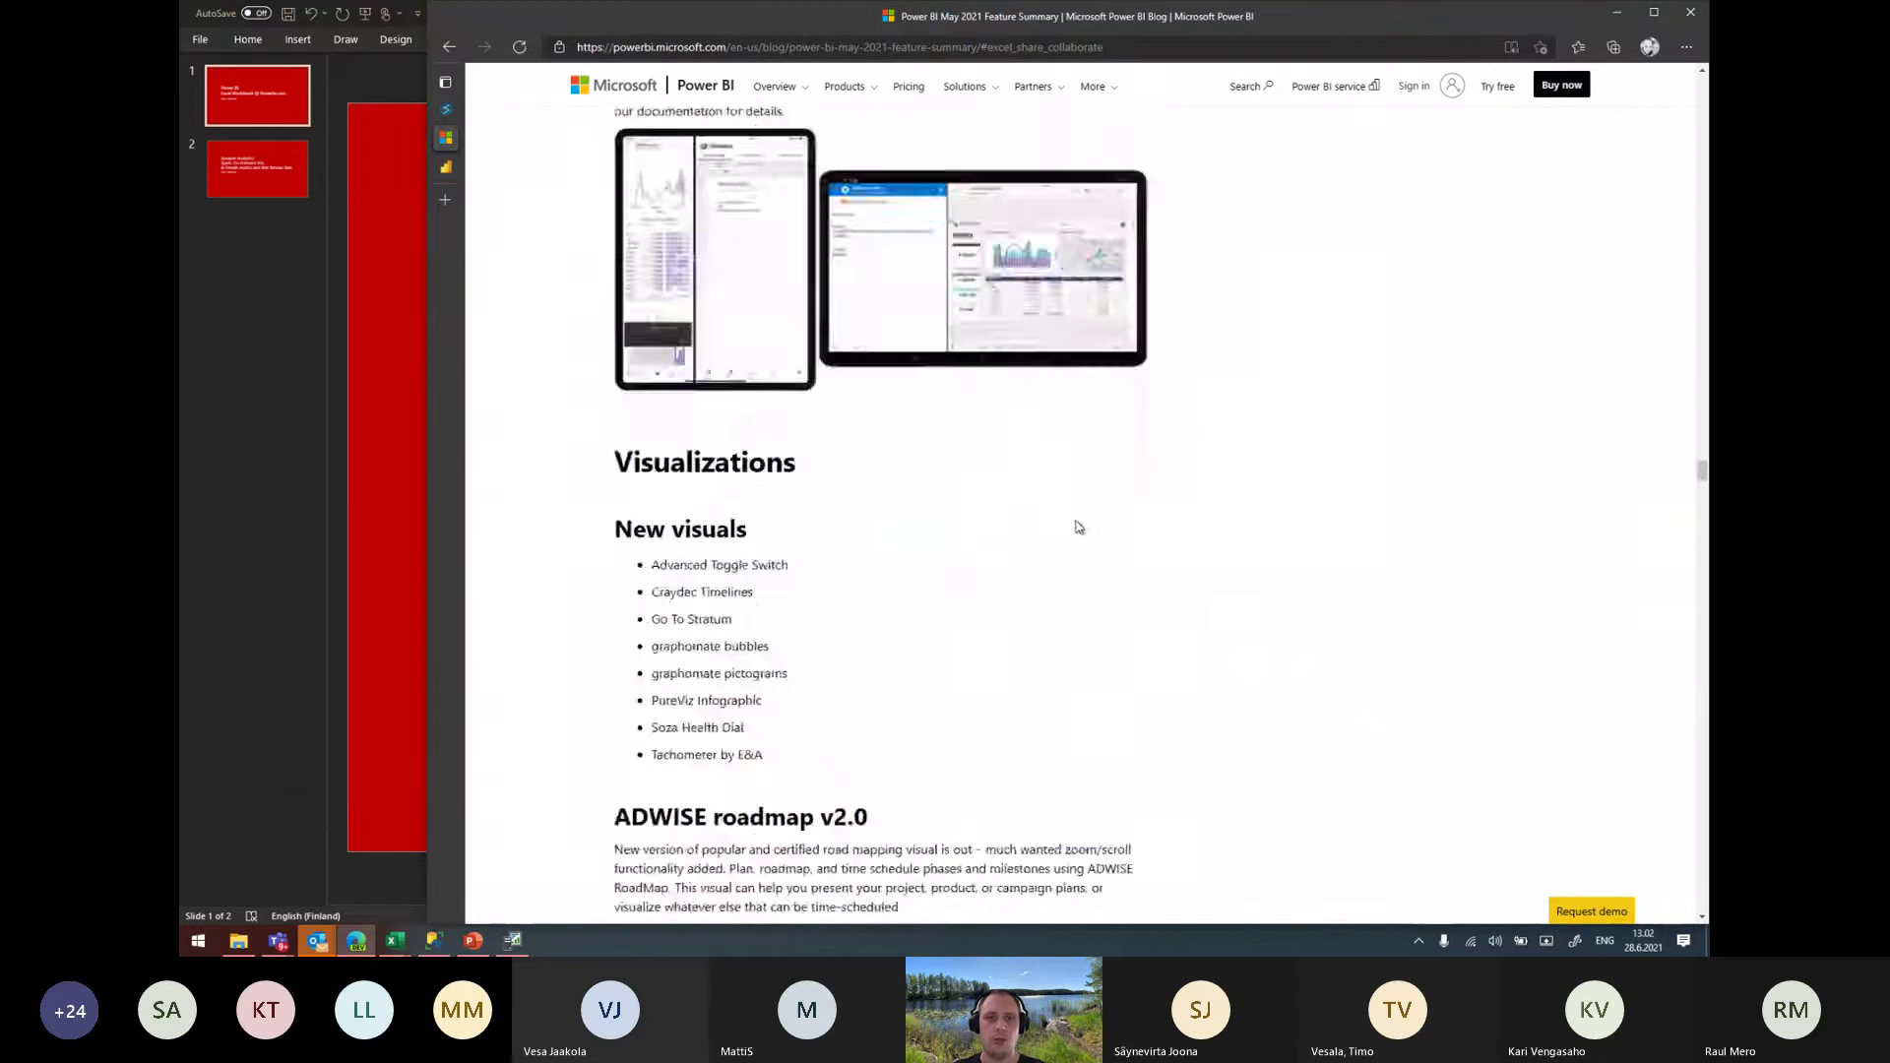
scroll(1079, 527, up, 5)
scroll(1073, 532, up, 5)
scroll(1068, 535, up, 5)
scroll(1068, 535, up, 5)
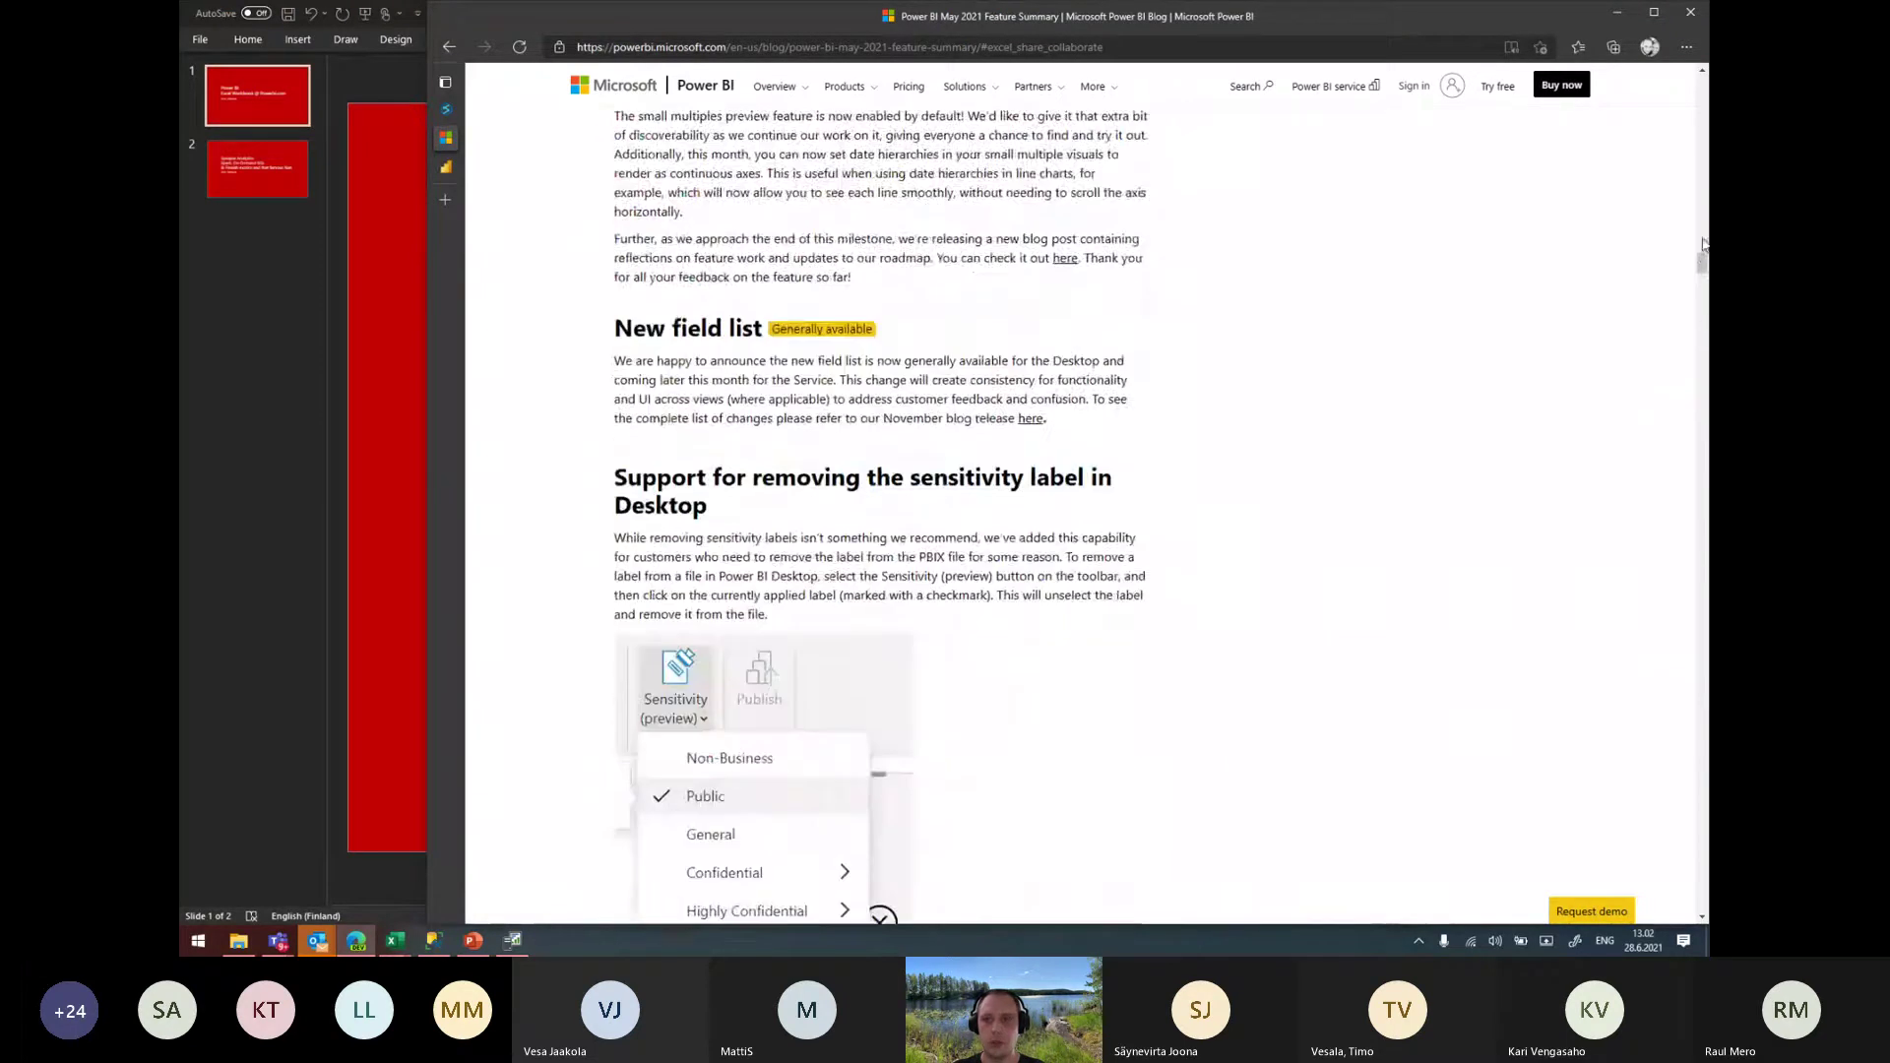
scroll(736, 342, up, 10)
scroll(736, 343, up, 5)
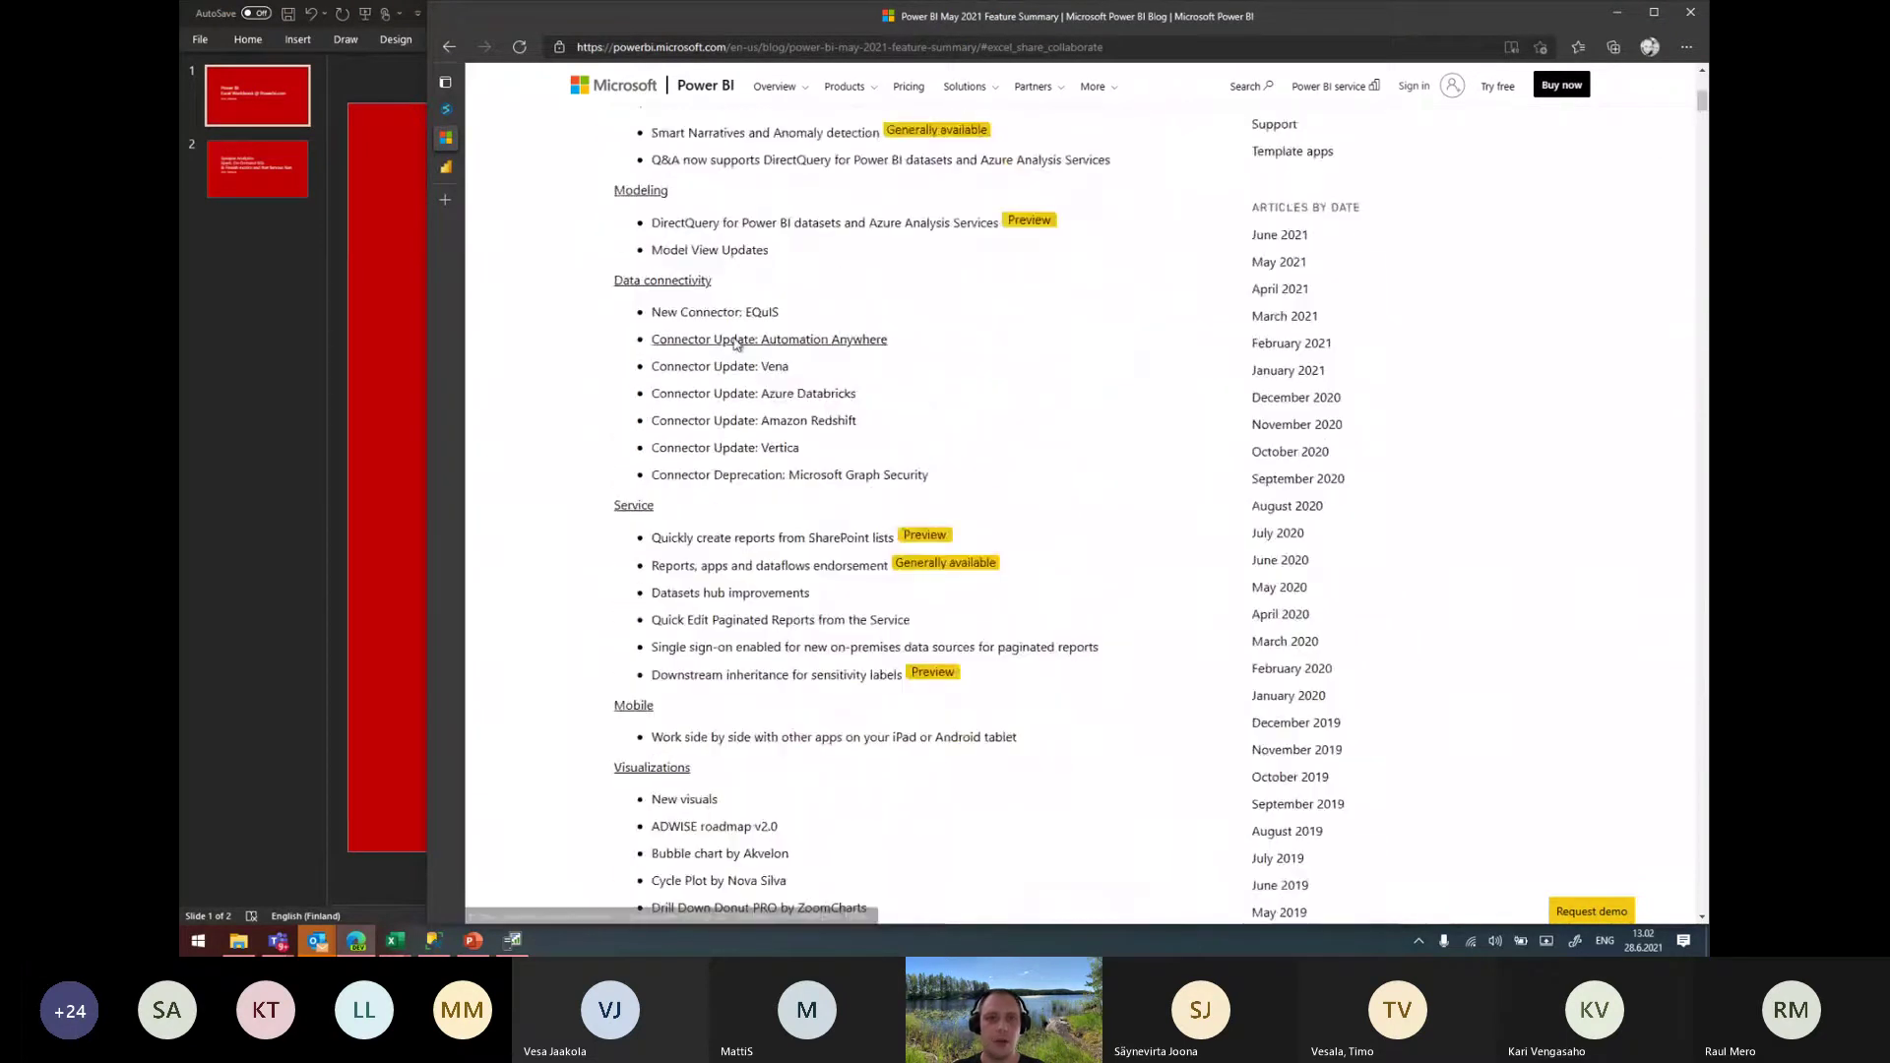
scroll(736, 343, up, 10)
Follow the 'Share and Collaborate in Excel' link to the PivotTable connected to Power BI section
scroll(810, 676, down, 5)
scroll(810, 676, down, 10)
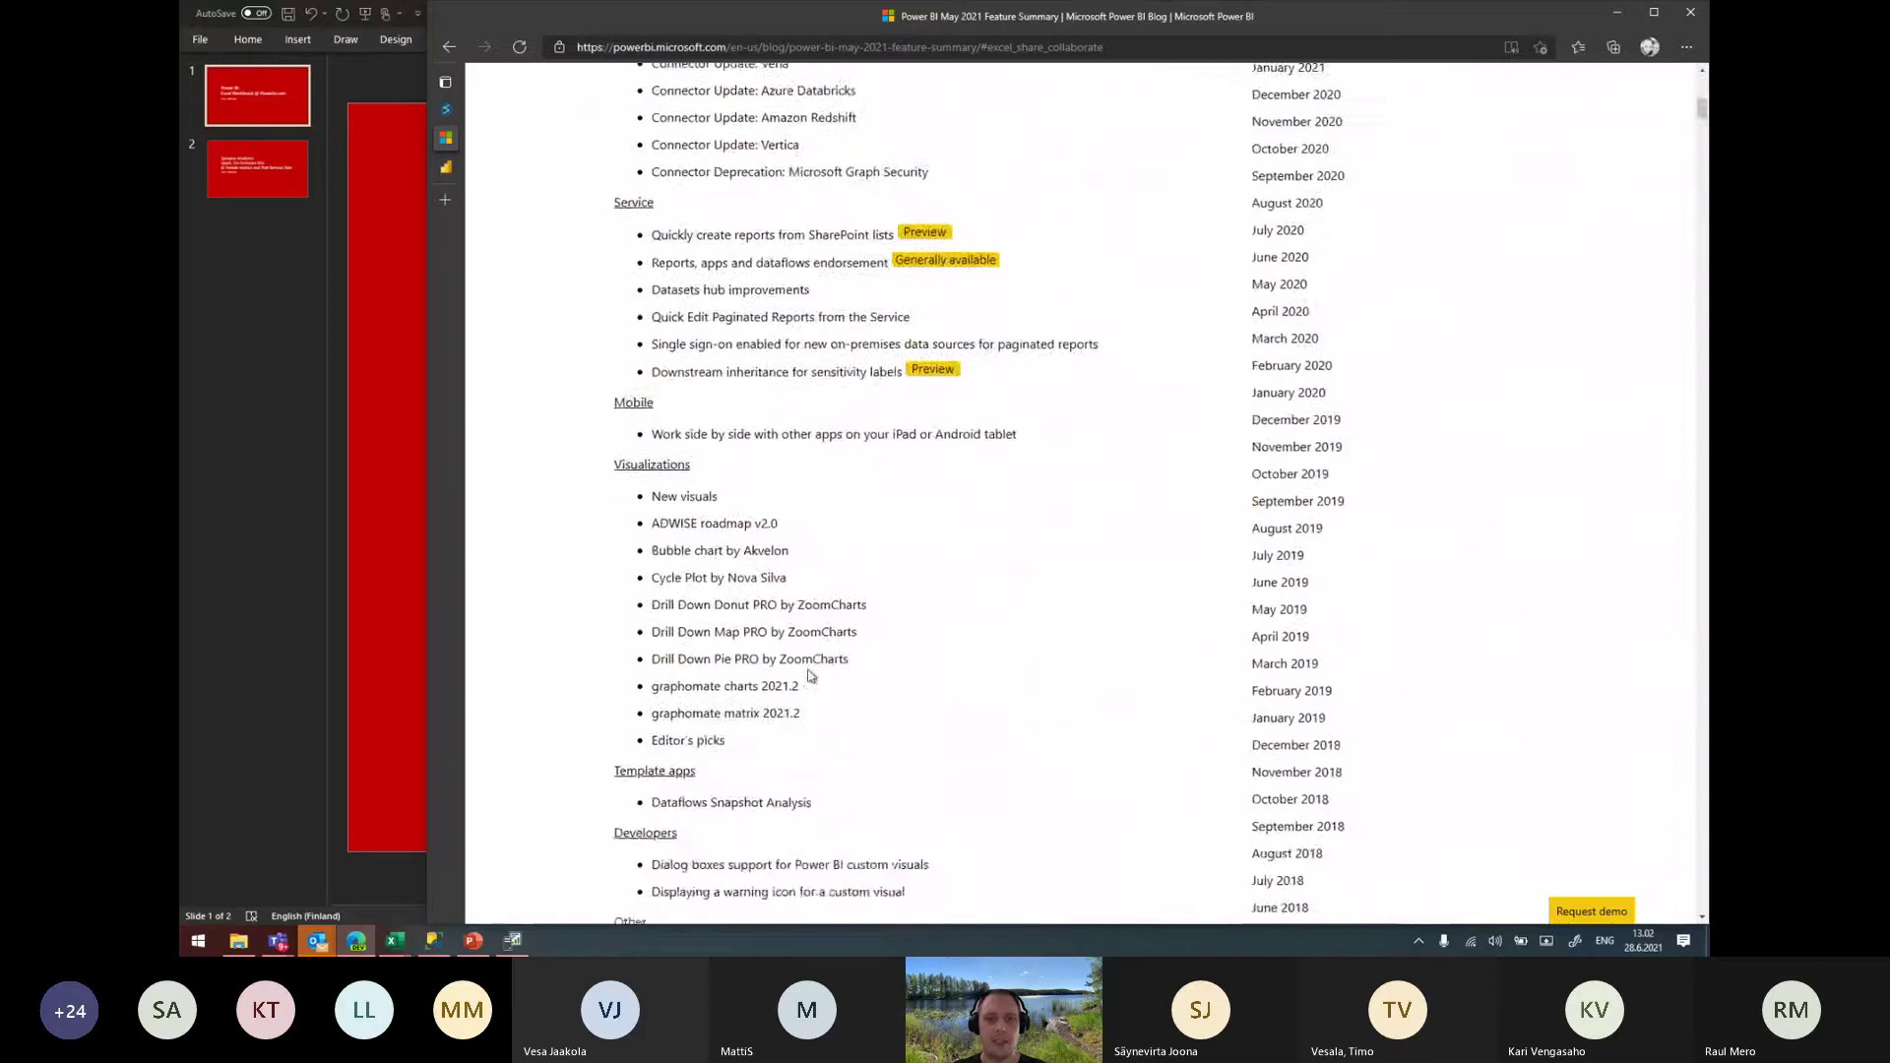
scroll(811, 675, down, 5)
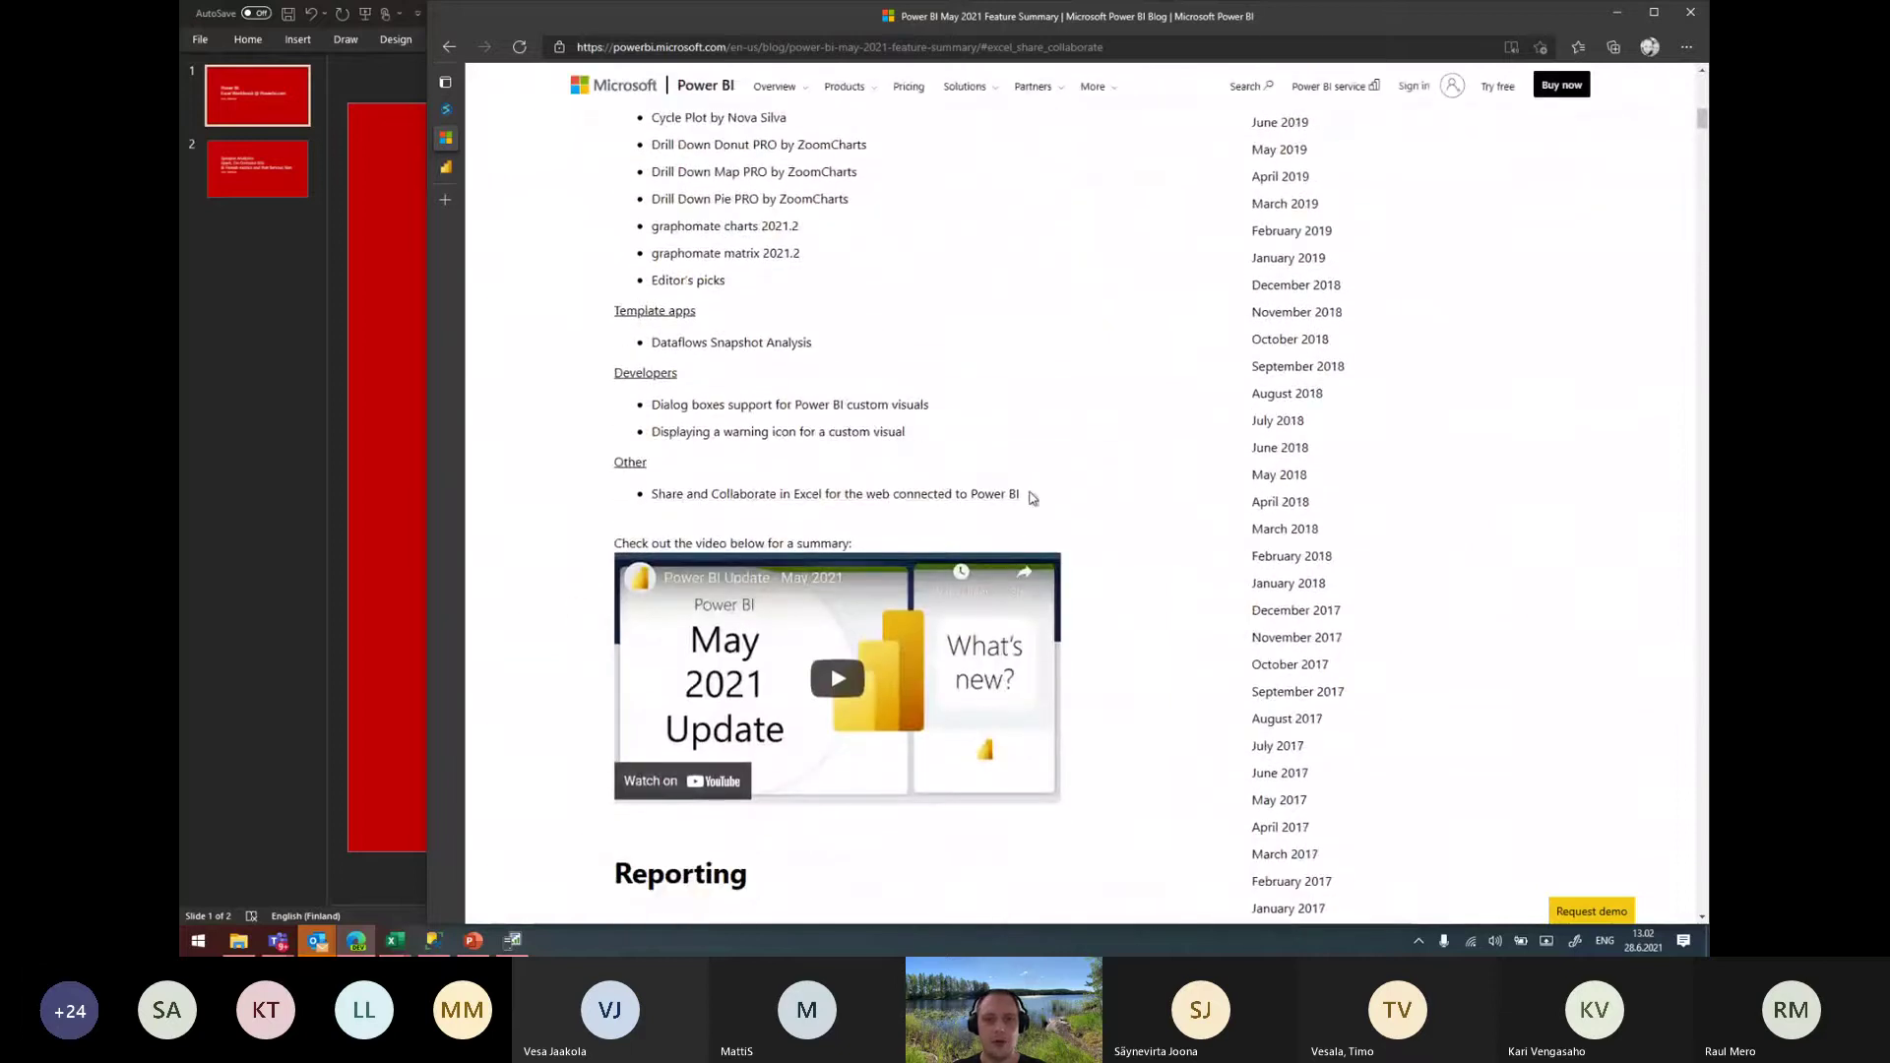
click(808, 497)
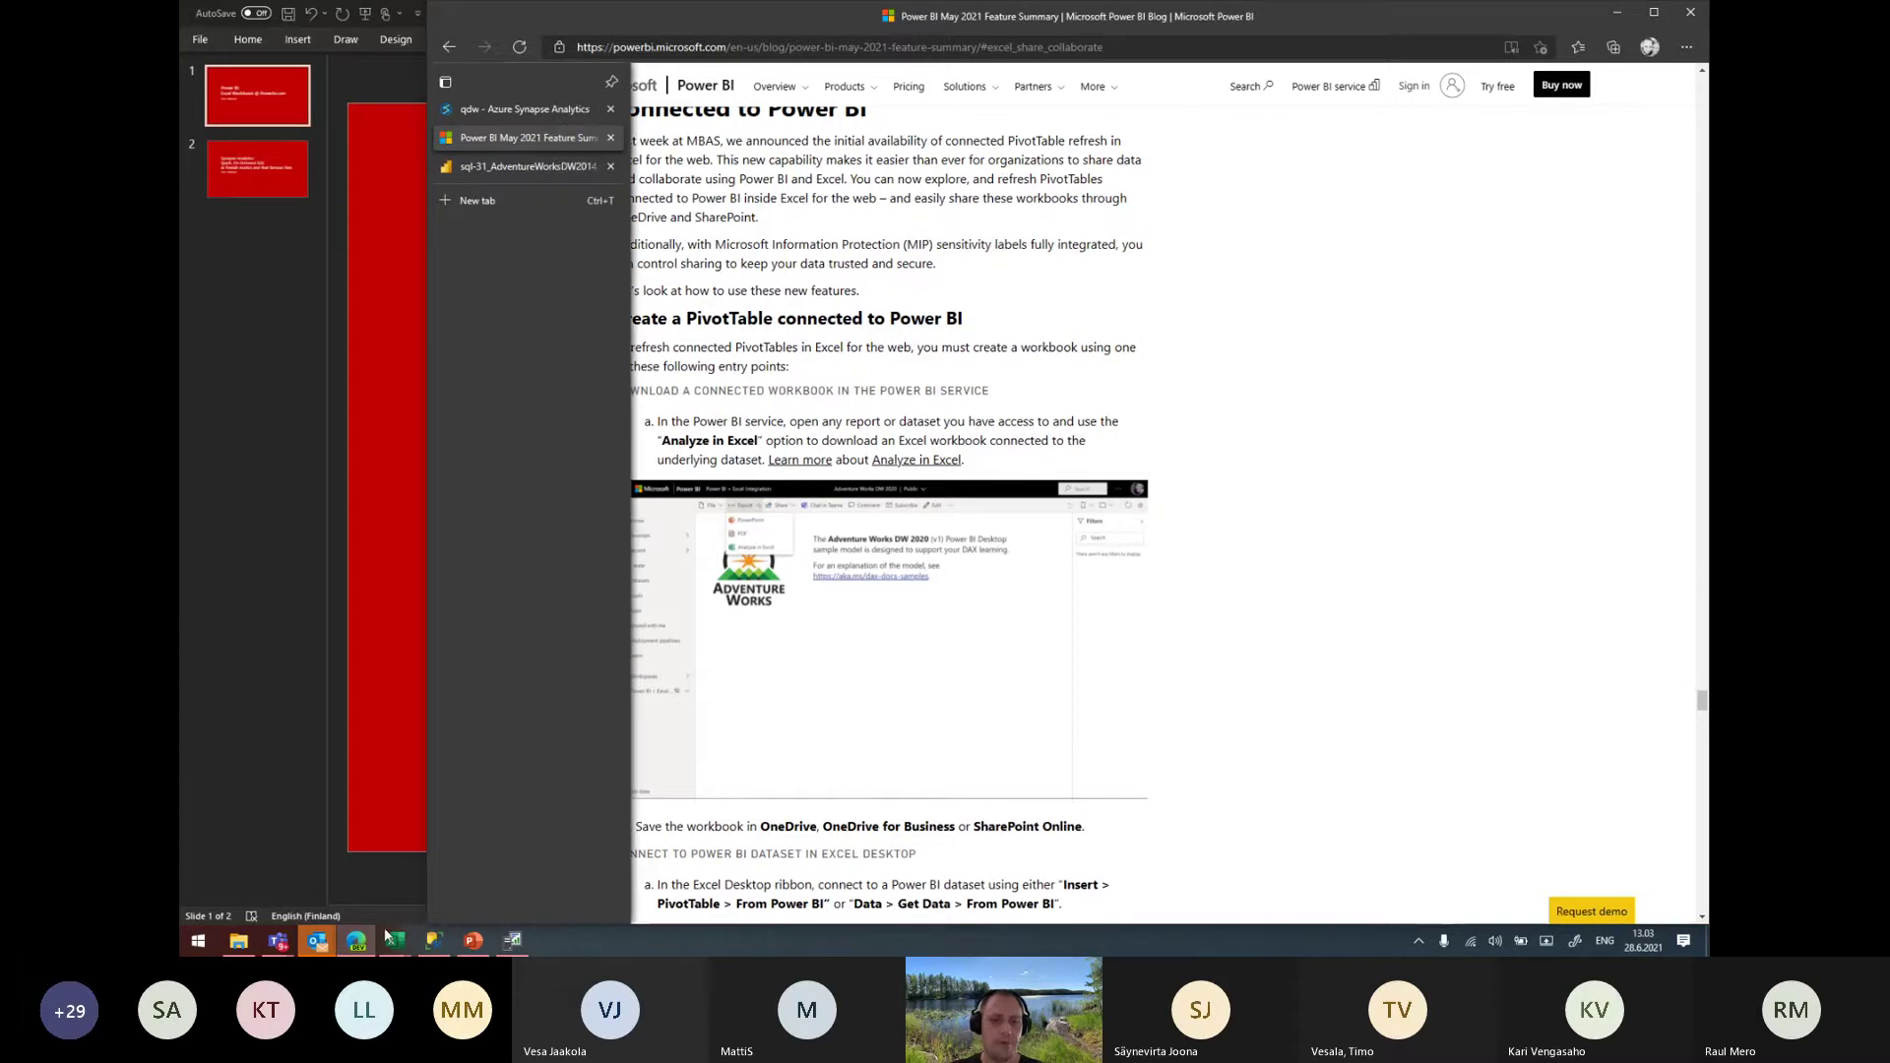
mouse_move(393, 941)
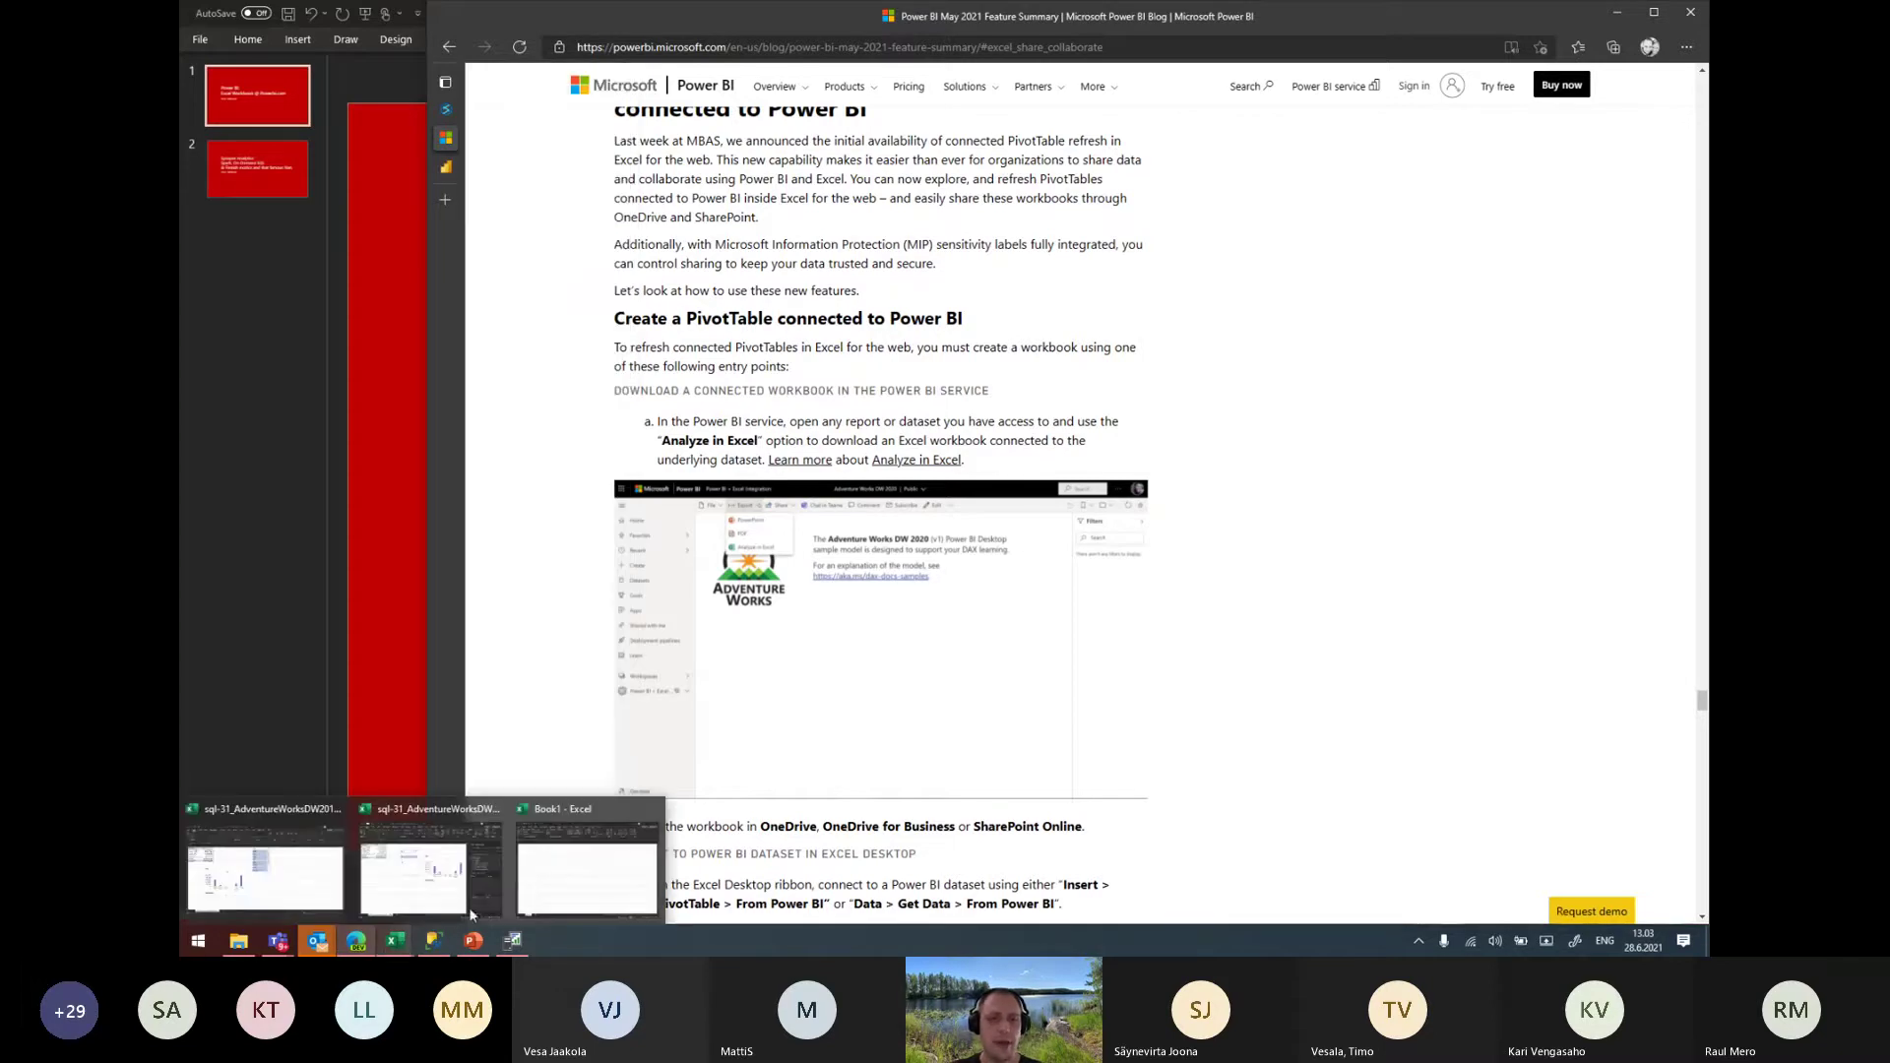
Review the connected OneDrive services on Excel's File > Account page
click(586, 864)
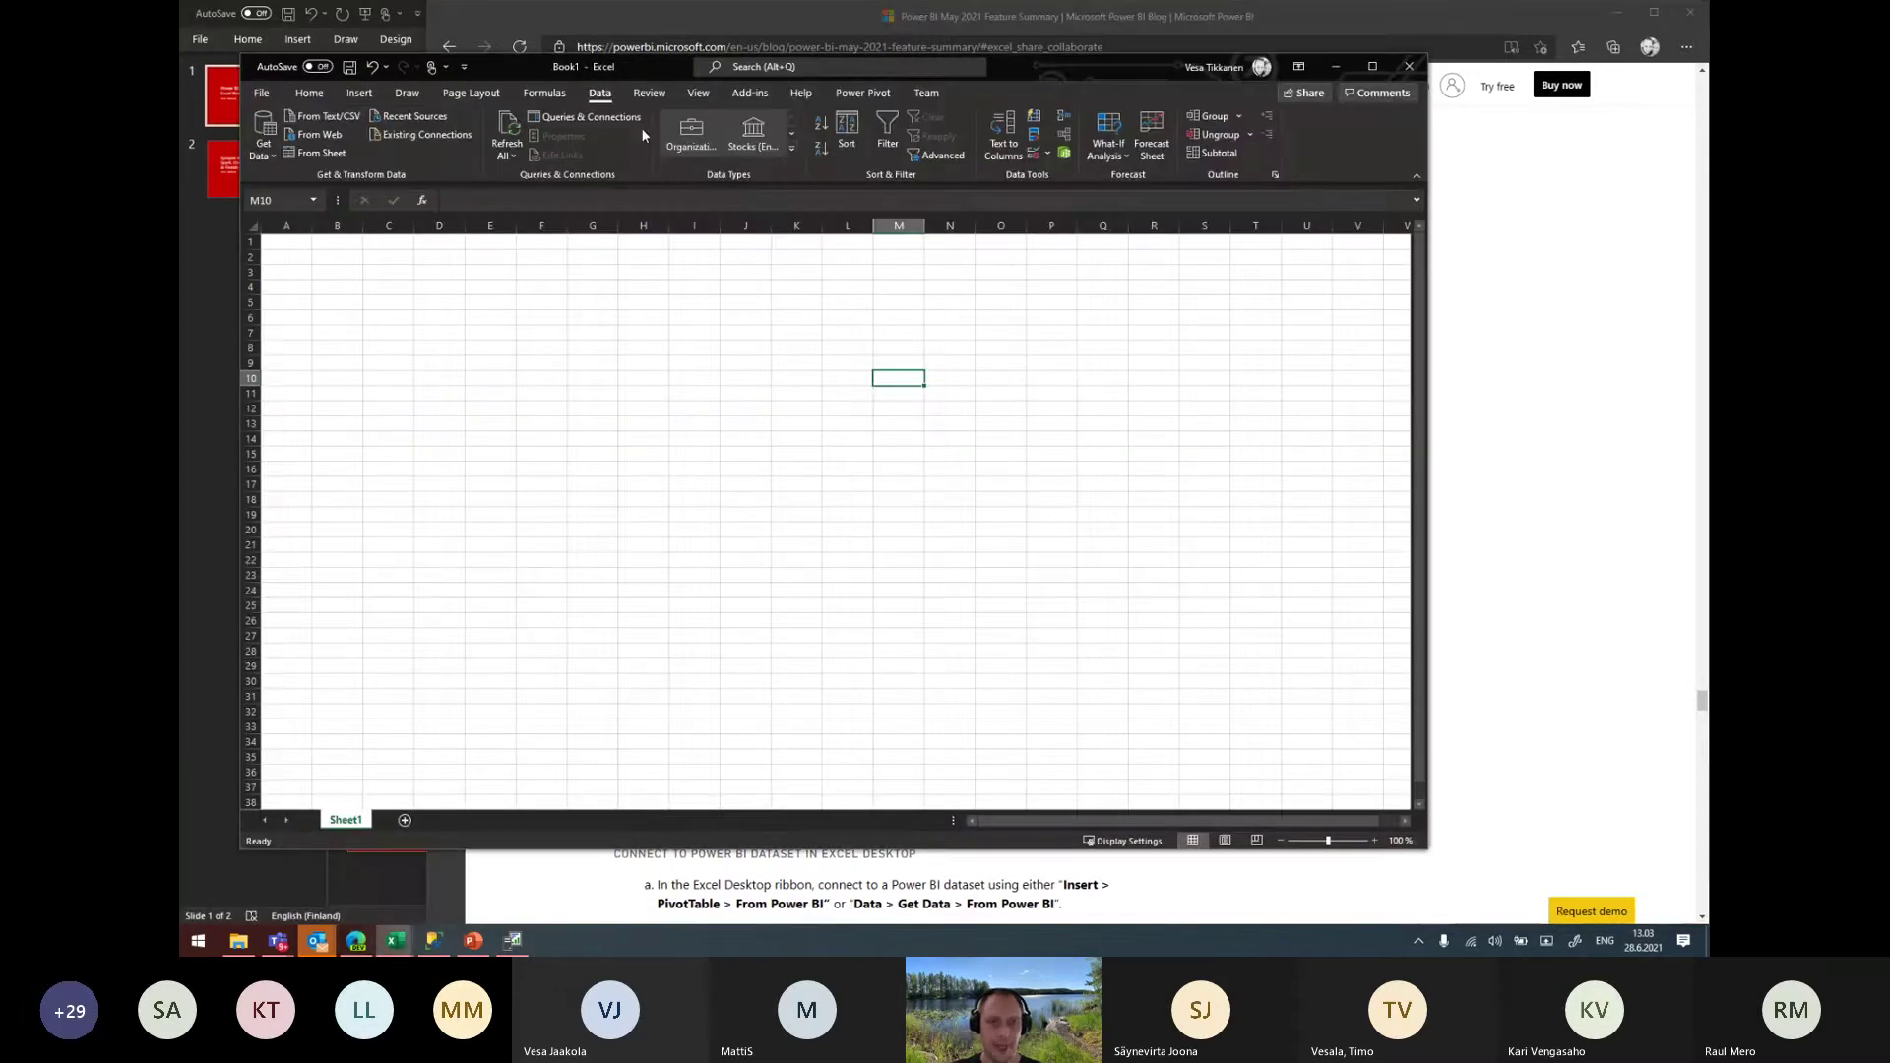
click(262, 93)
click(294, 757)
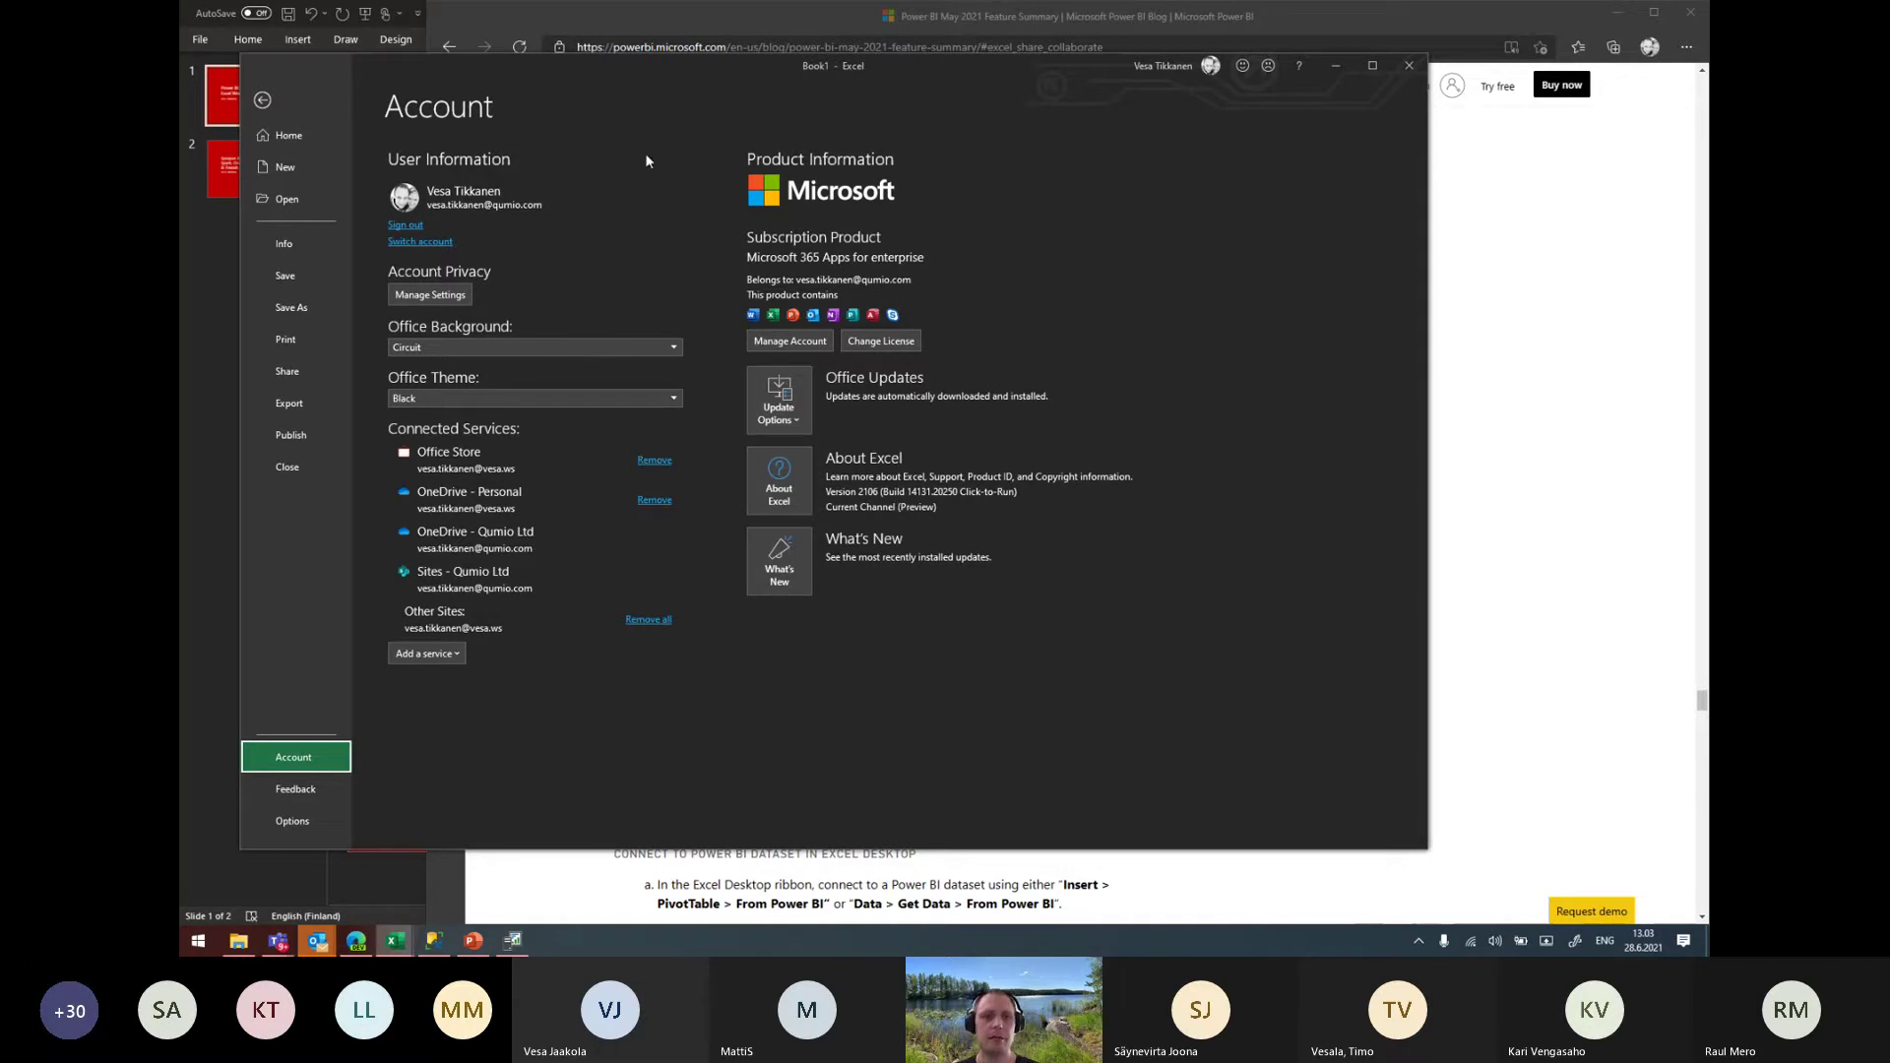
Leave the account page and bring up the DQMode_Measures workbook in Power BI's Excel Online
click(261, 101)
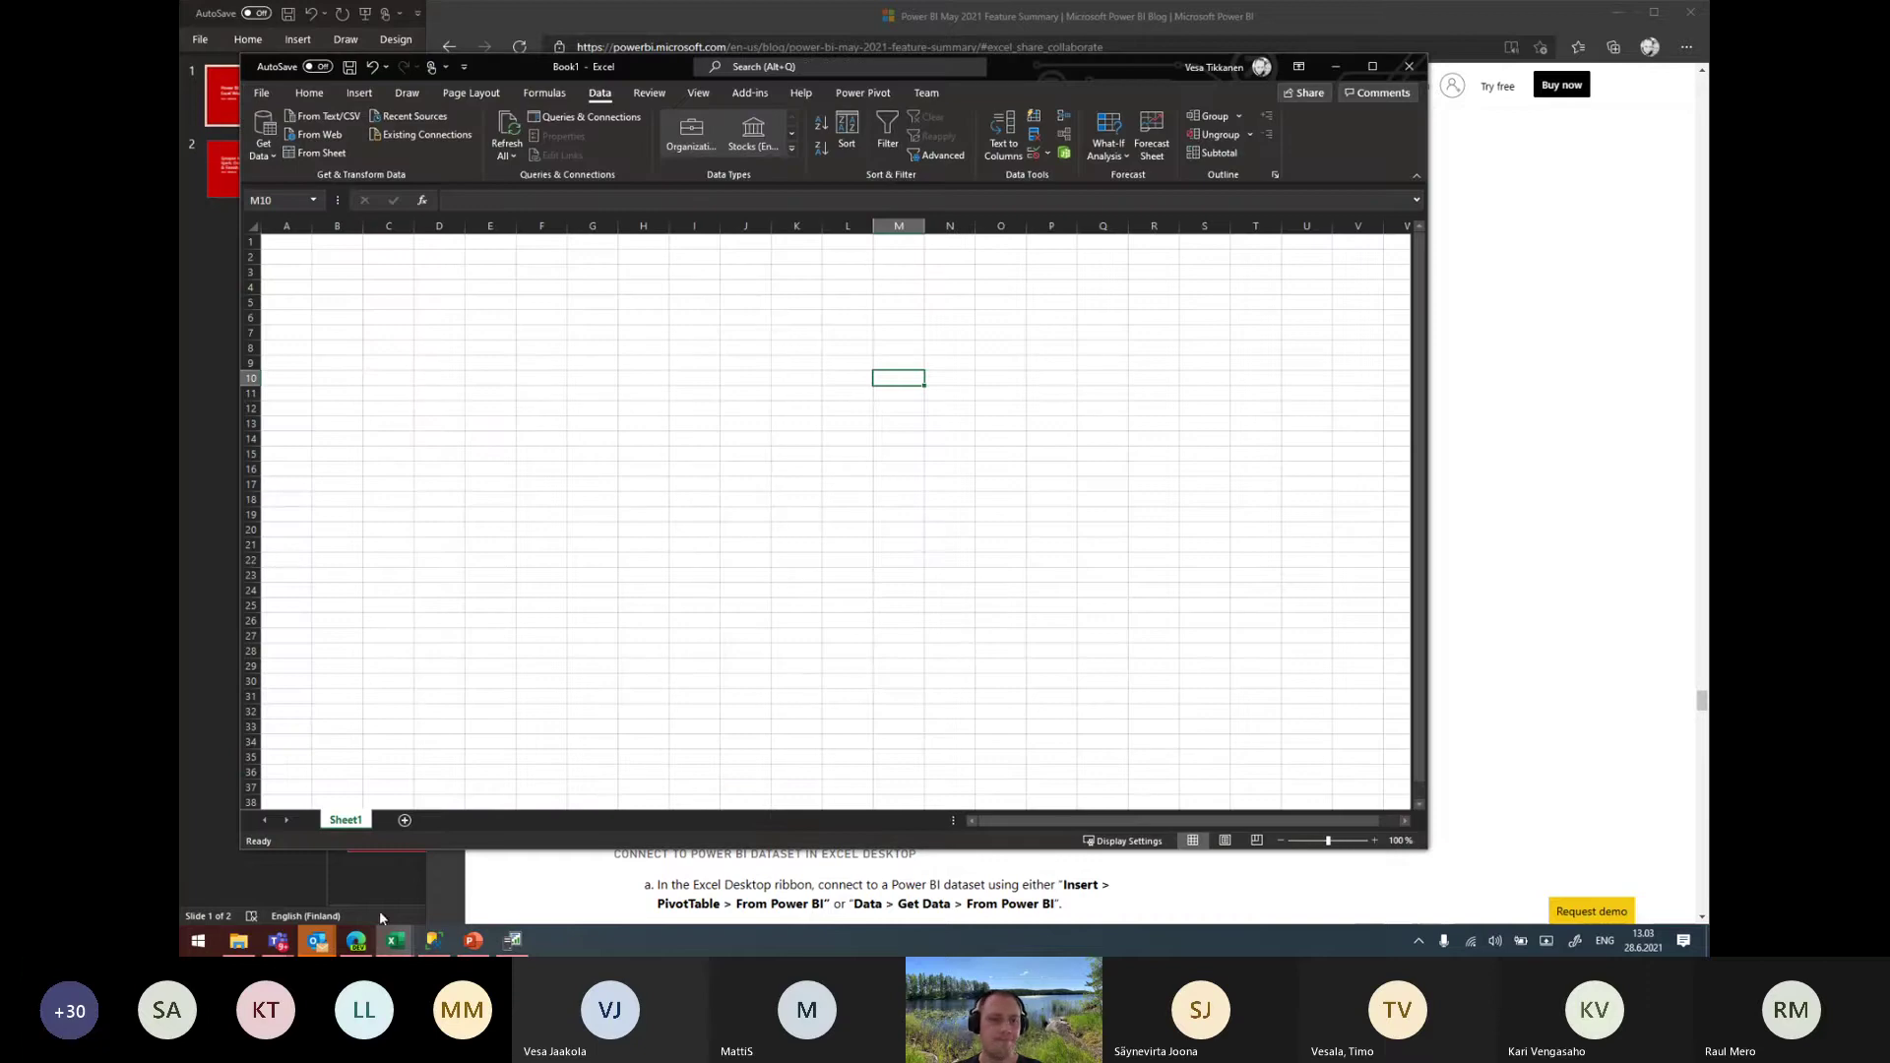
mouse_move(356, 941)
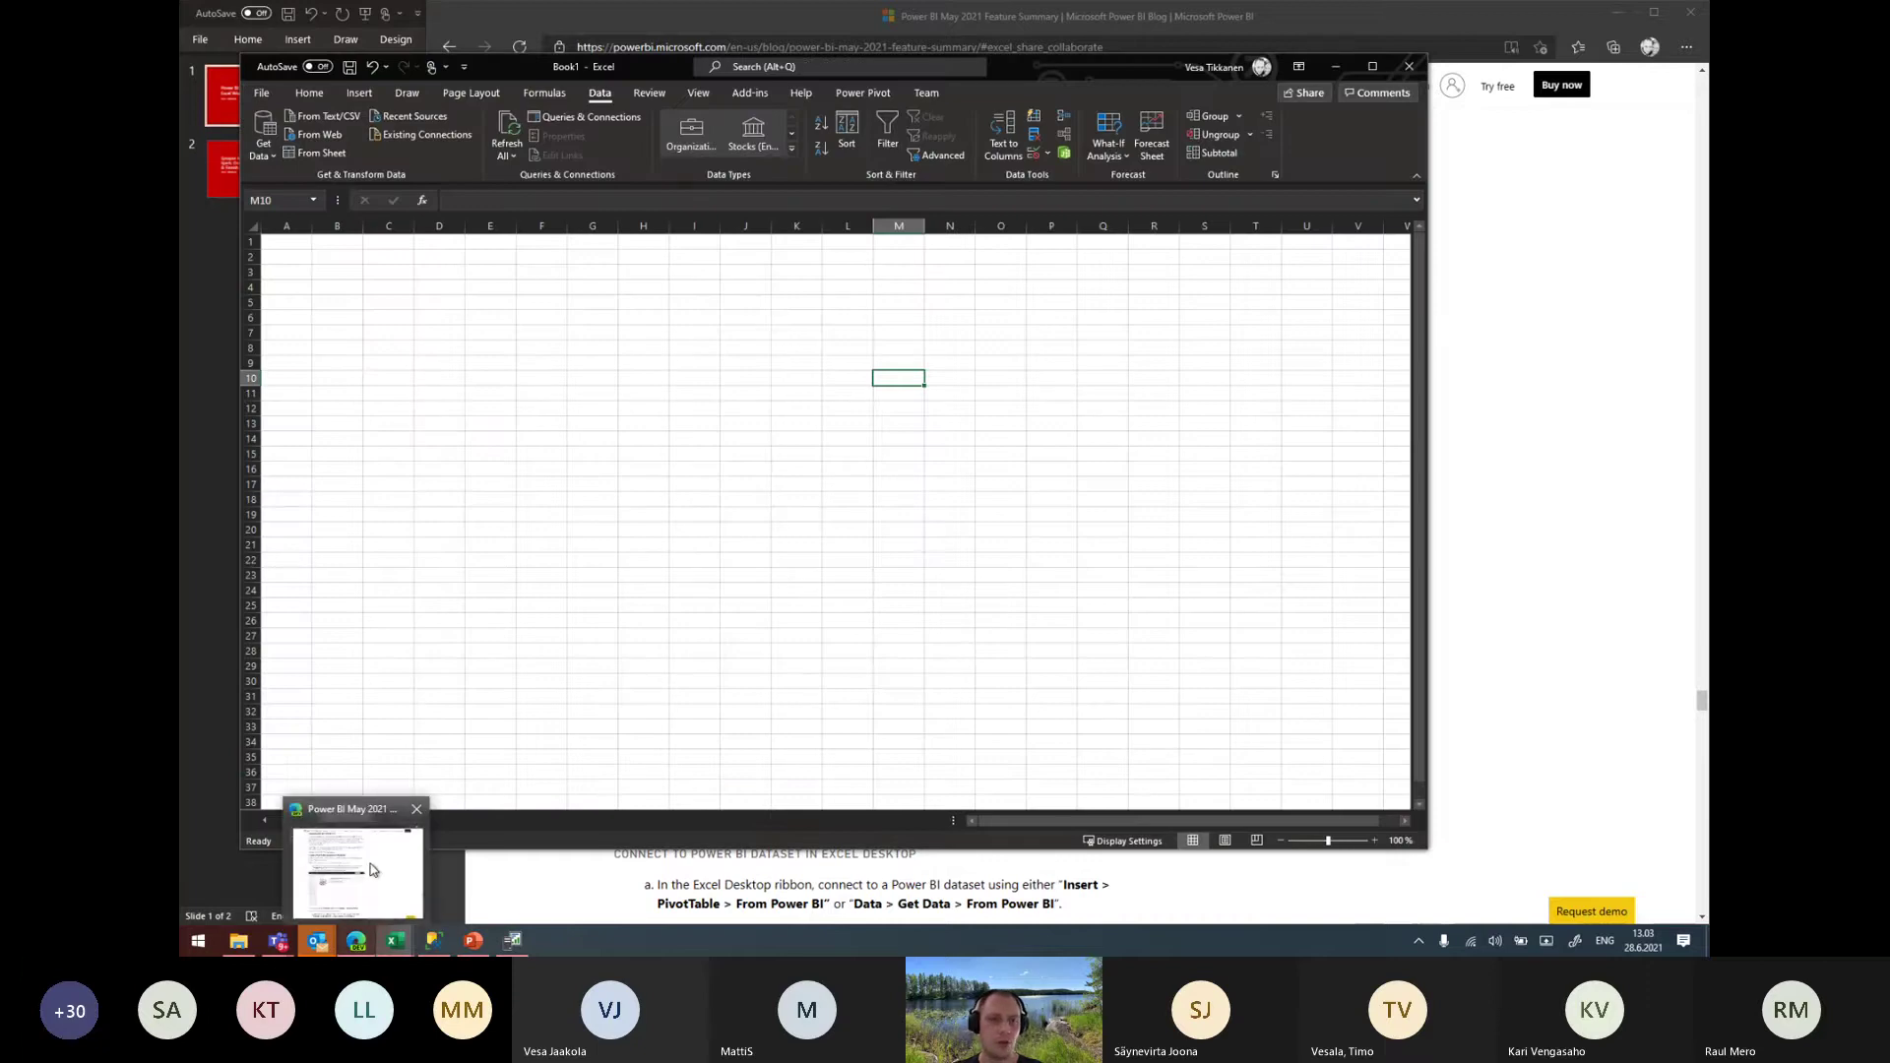
click(373, 873)
click(444, 169)
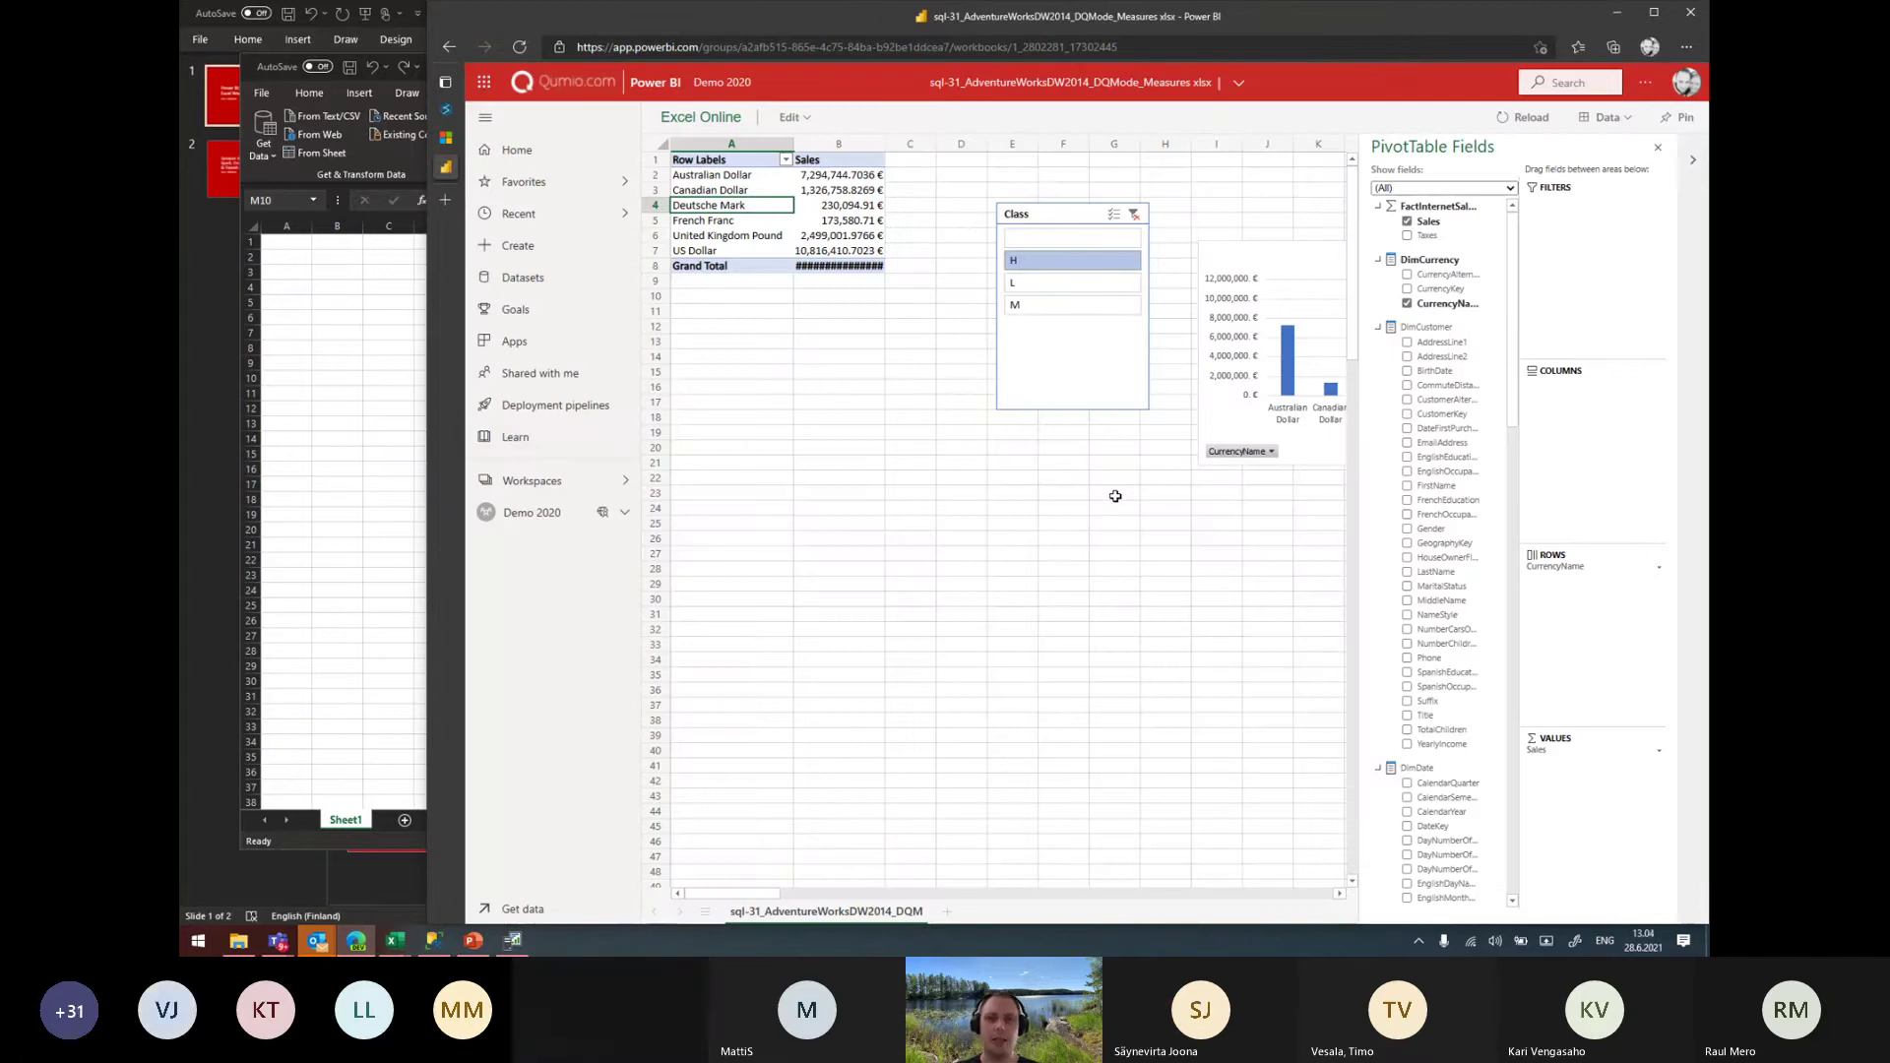
Open sql-31_AdventureWorksDW2014_ImportMode_Measures from the Demo 2020 workspace in Excel Online
key(super+e)
click(1152, 218)
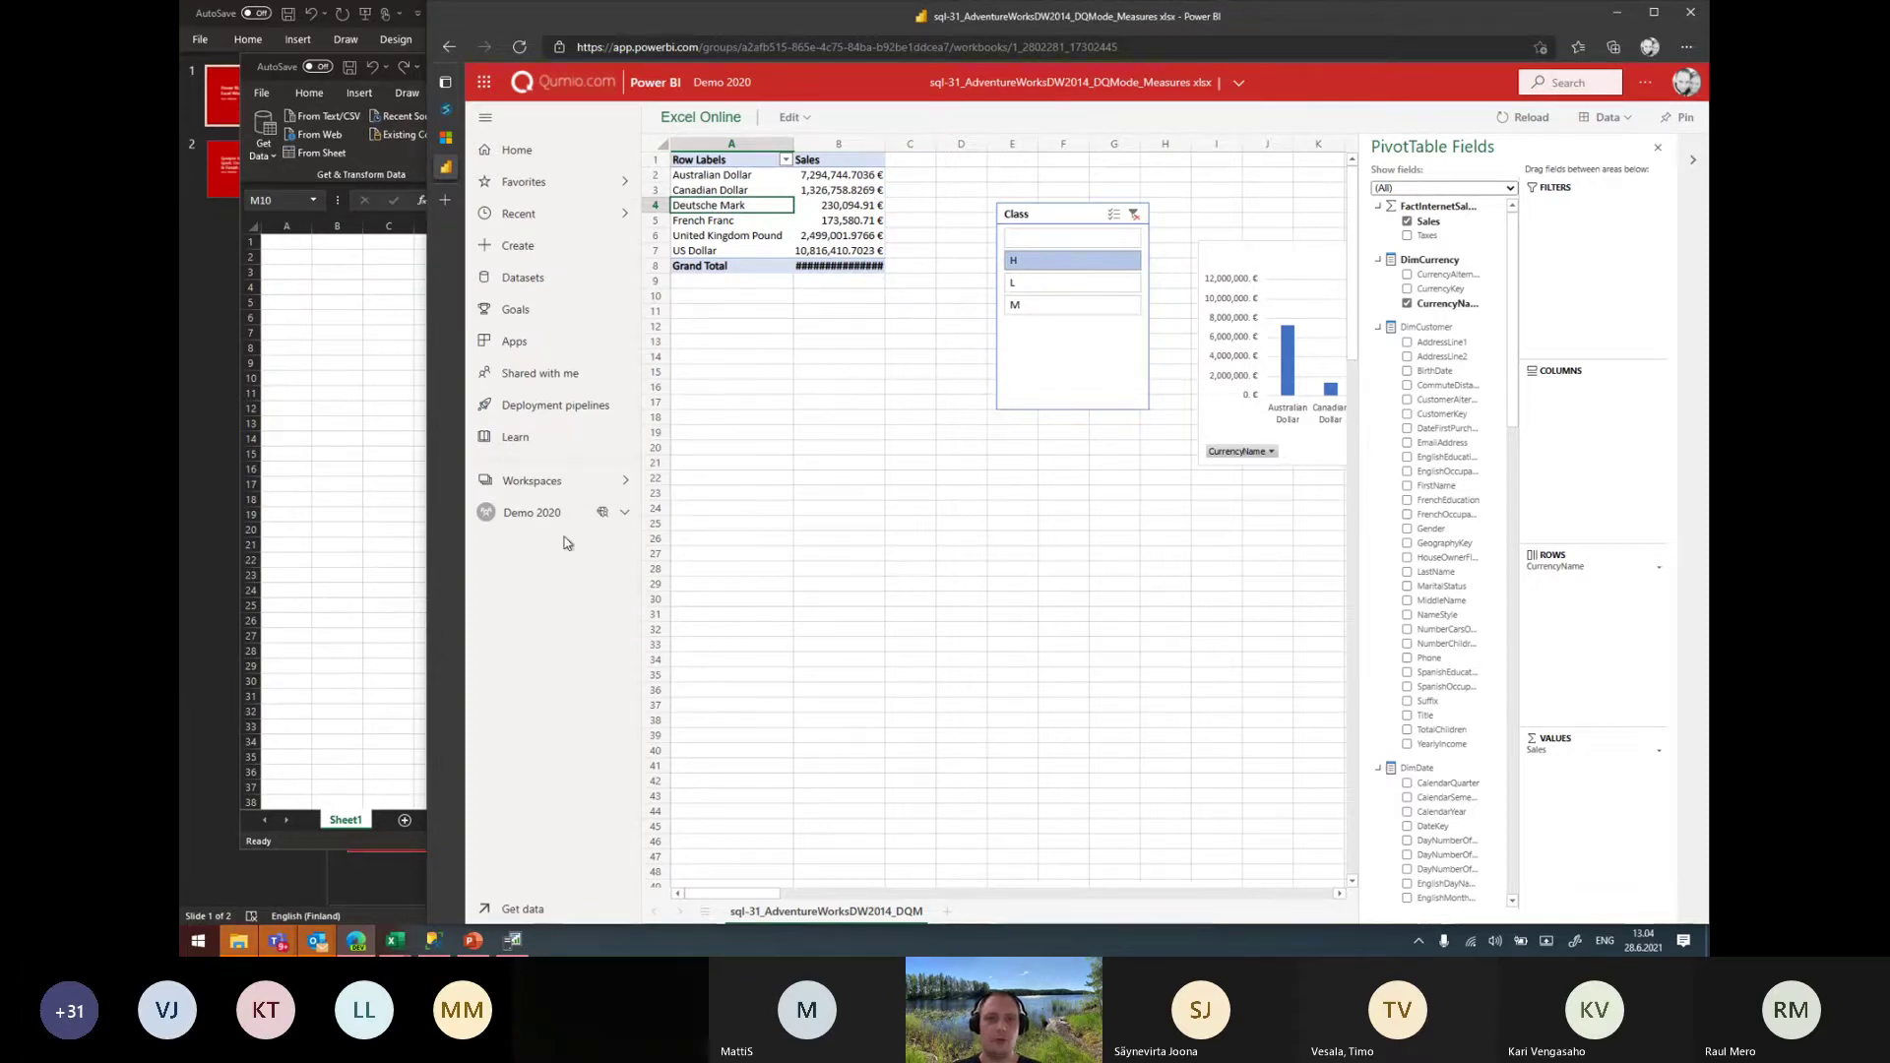
click(531, 513)
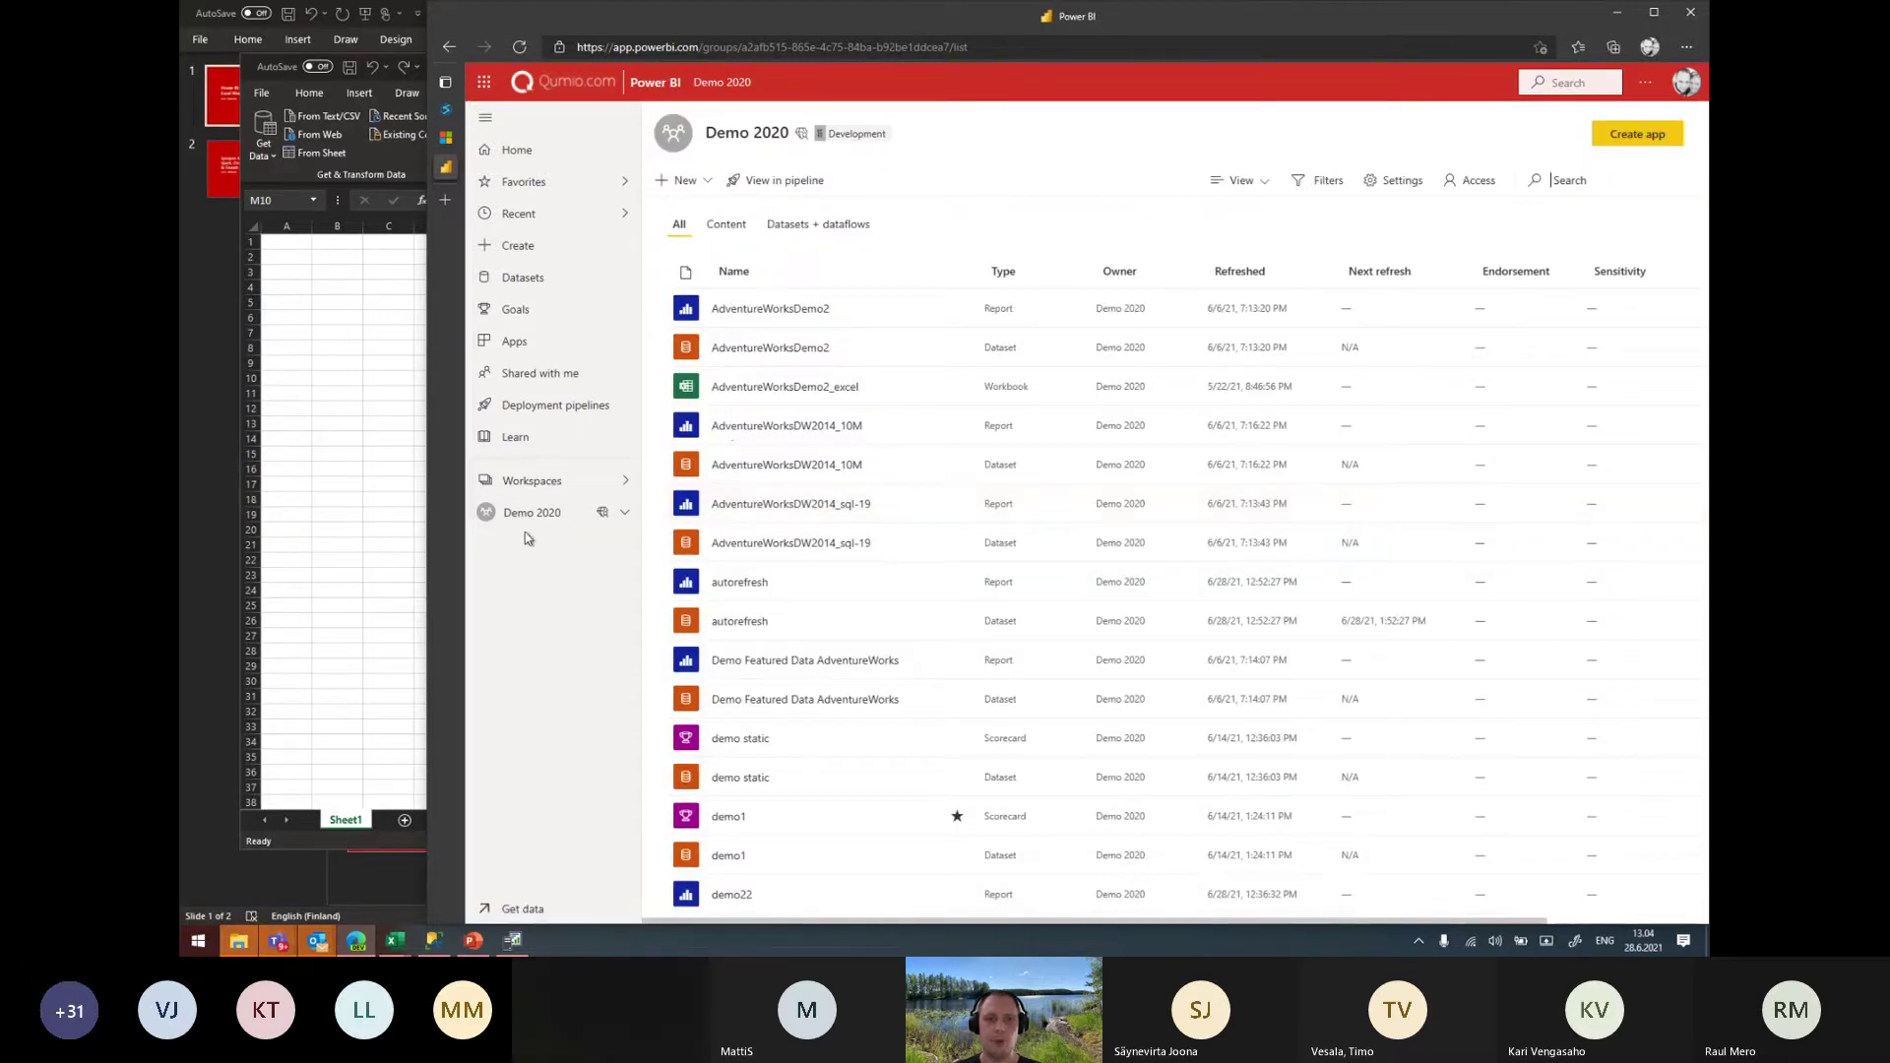
scroll(879, 450, down, 5)
scroll(874, 445, down, 5)
scroll(874, 453, down, 5)
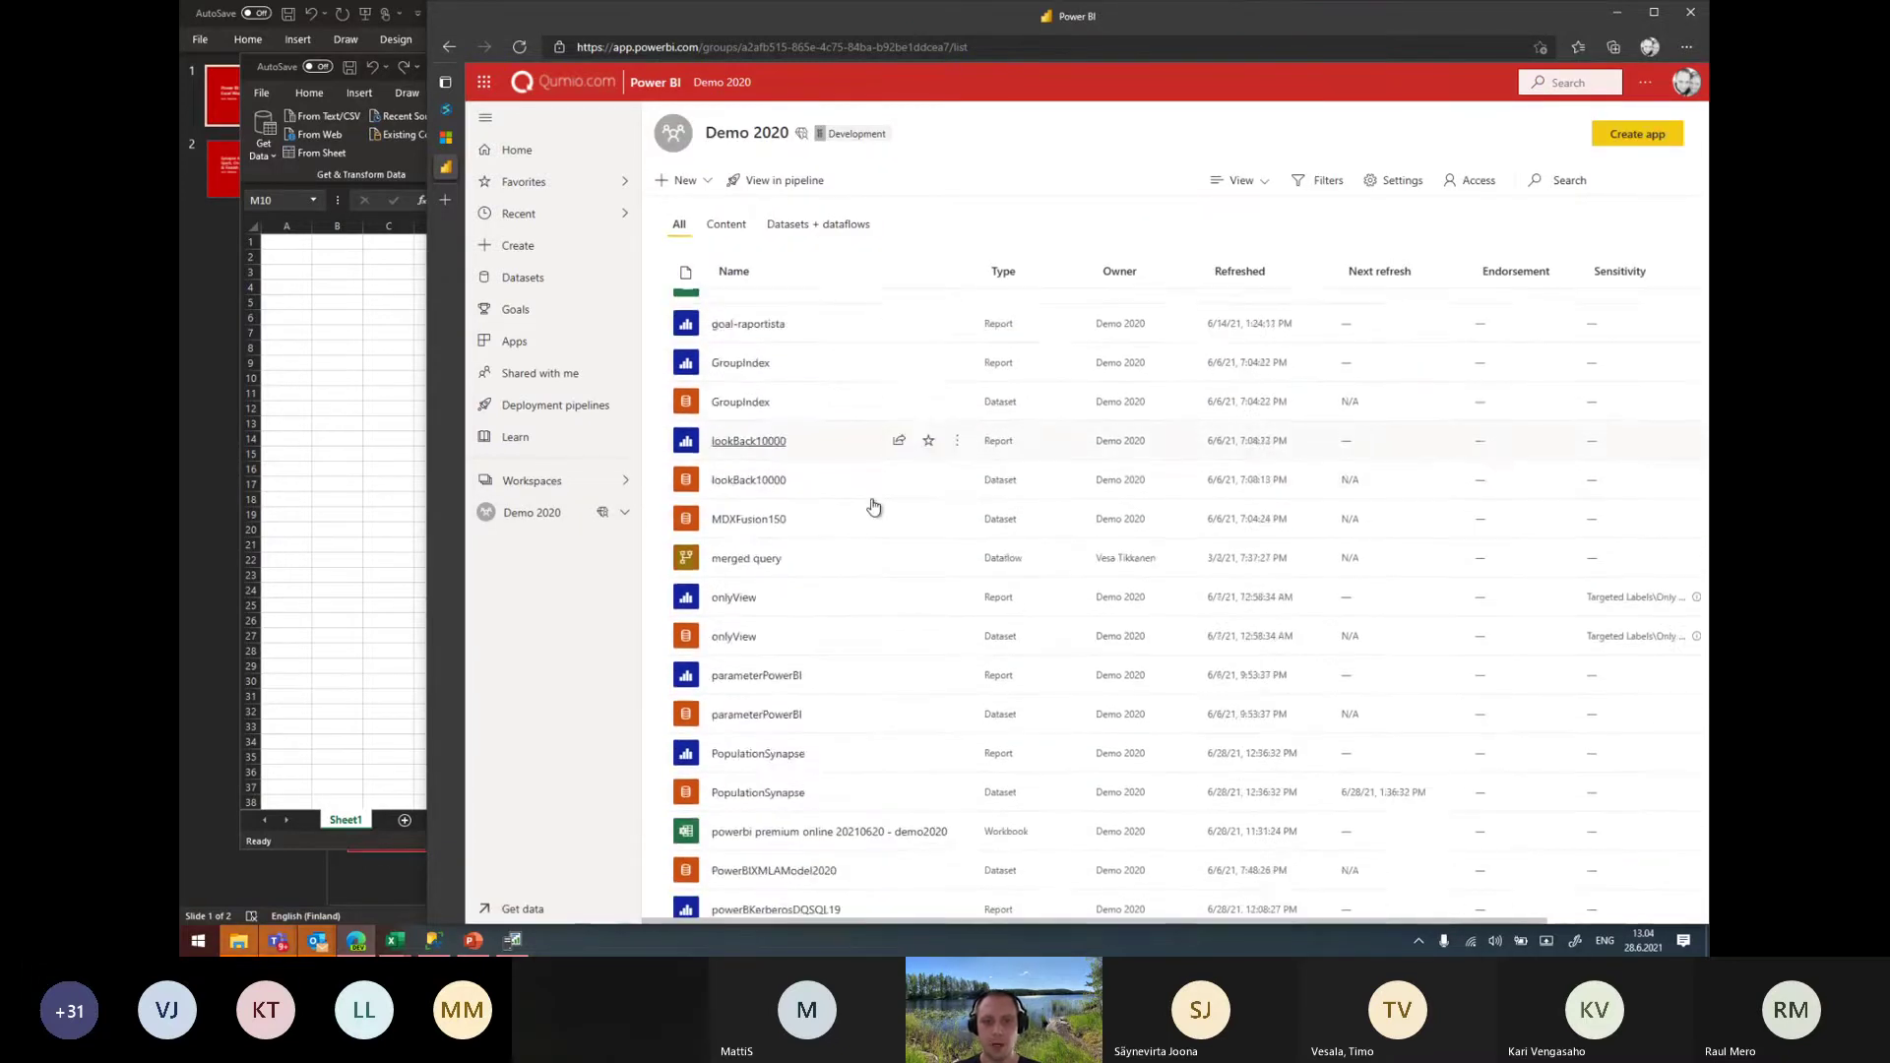
scroll(873, 504, down, 5)
scroll(879, 504, down, 2)
scroll(879, 506, down, 3)
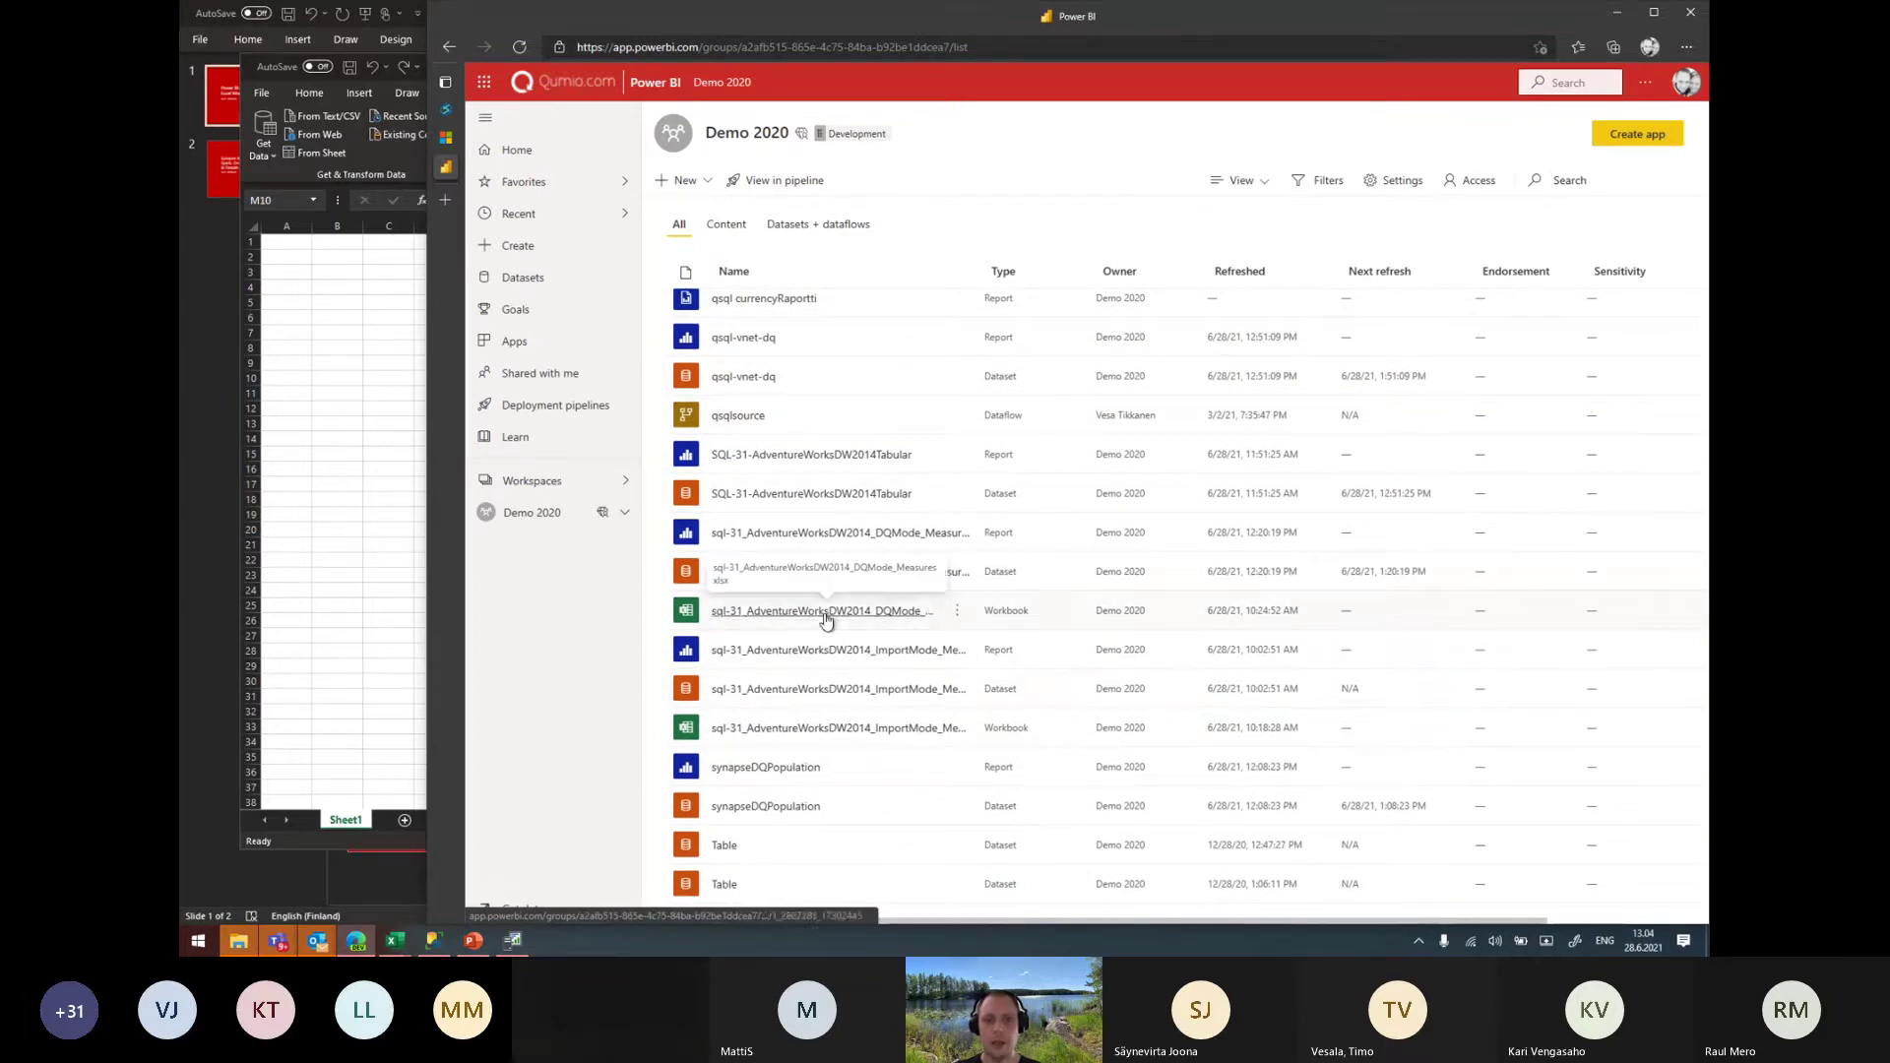
click(844, 727)
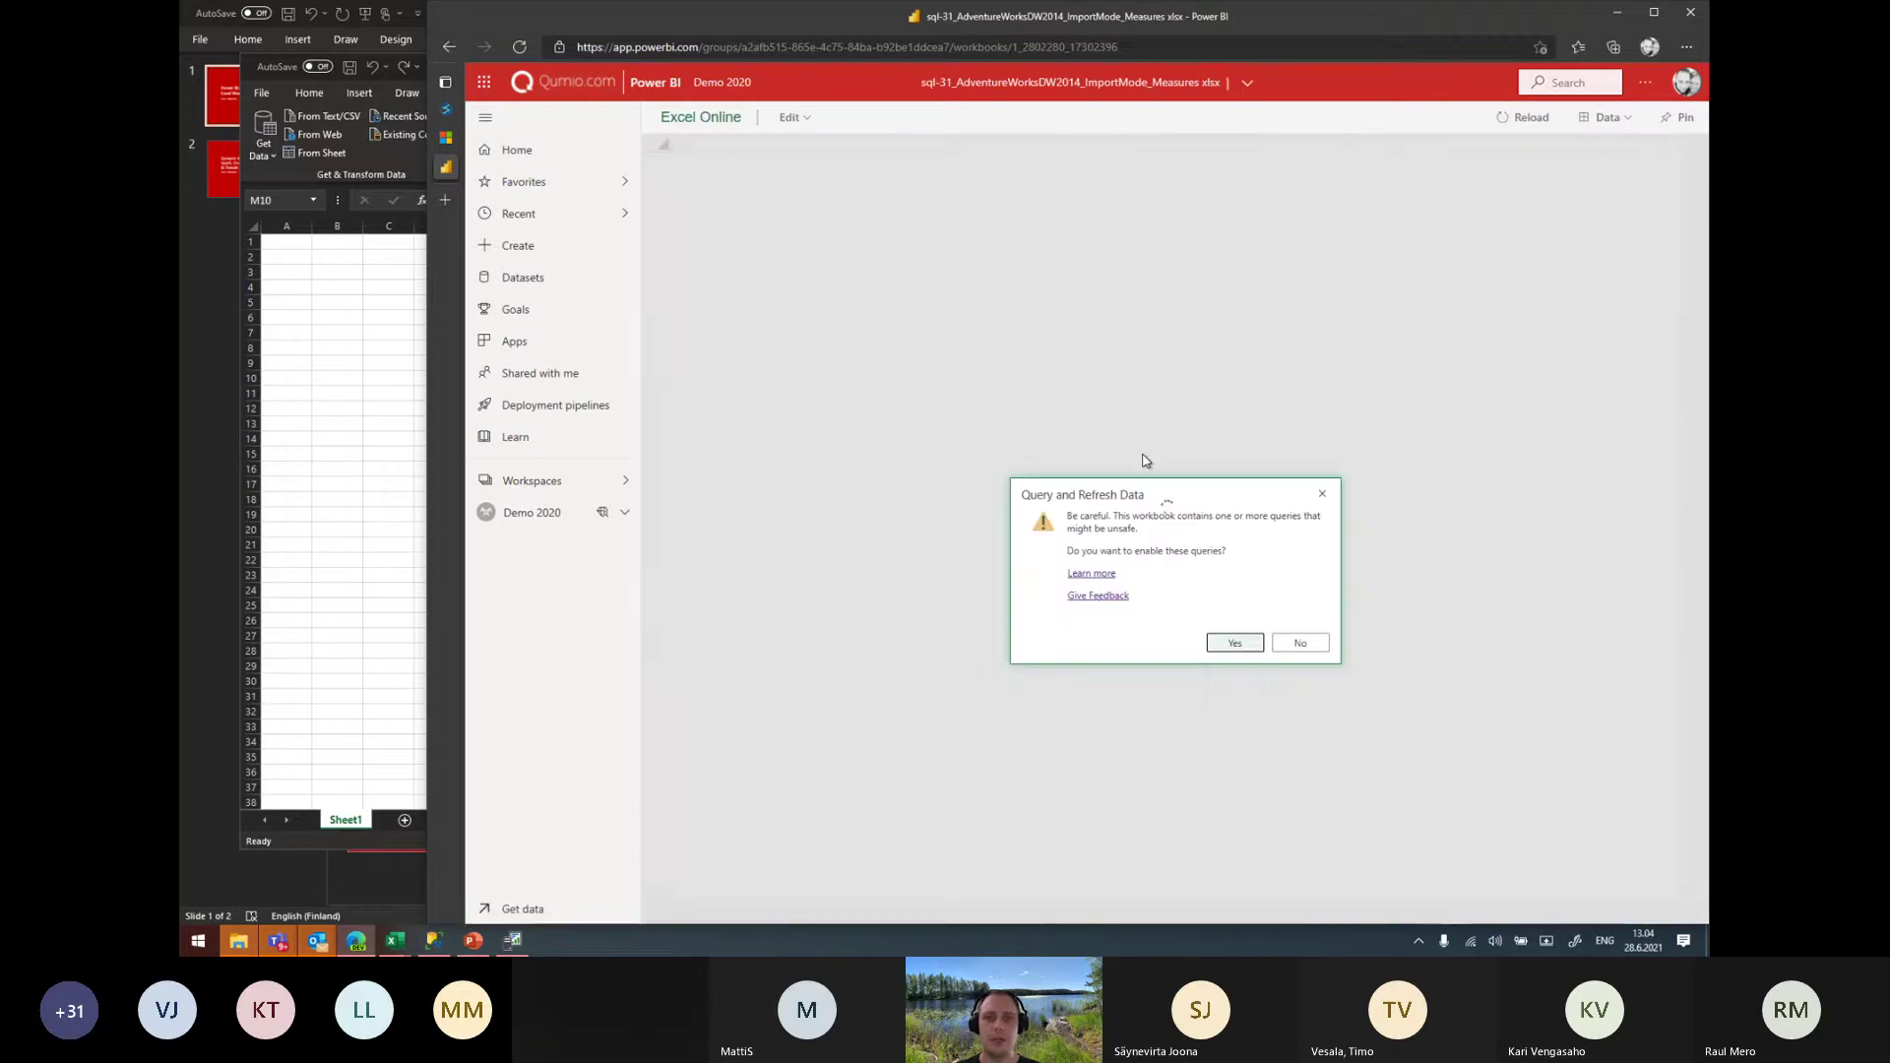
Enable the workbook's queries and filter the Color slicer to Blue, then to NA
click(1243, 646)
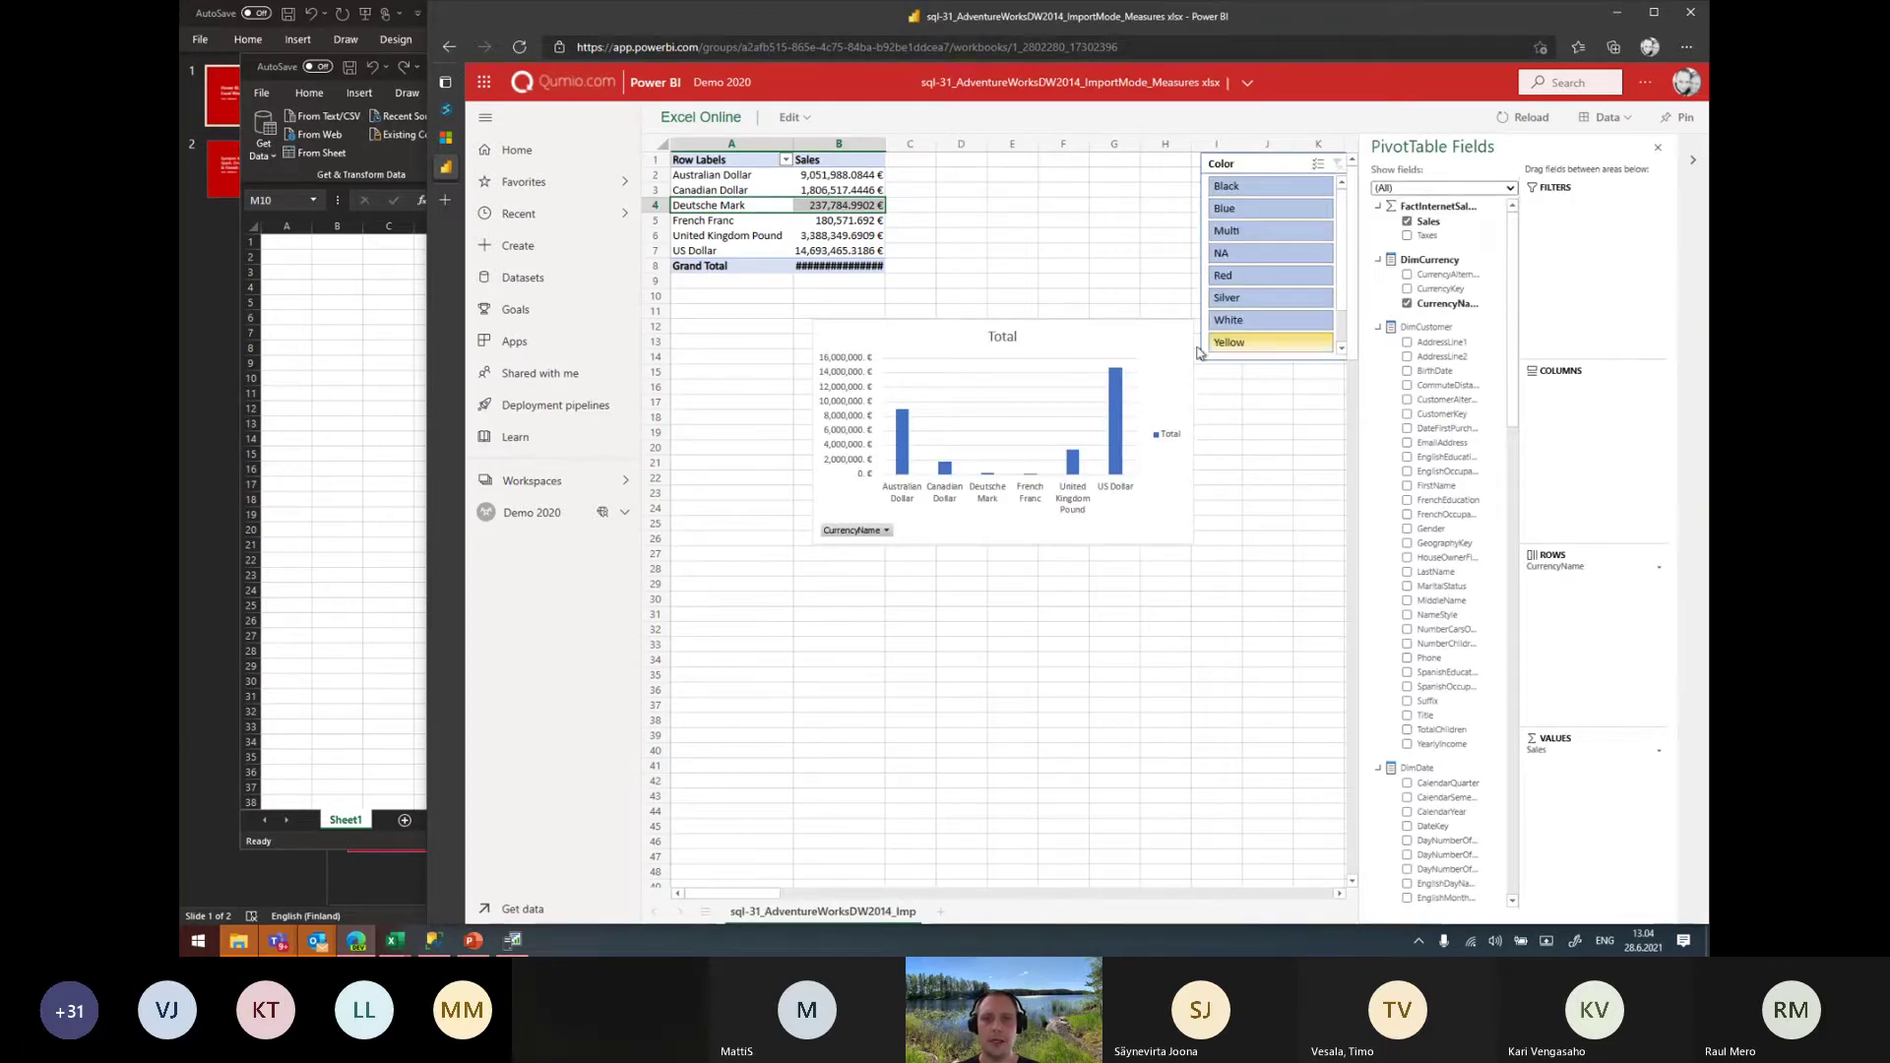
click(1276, 210)
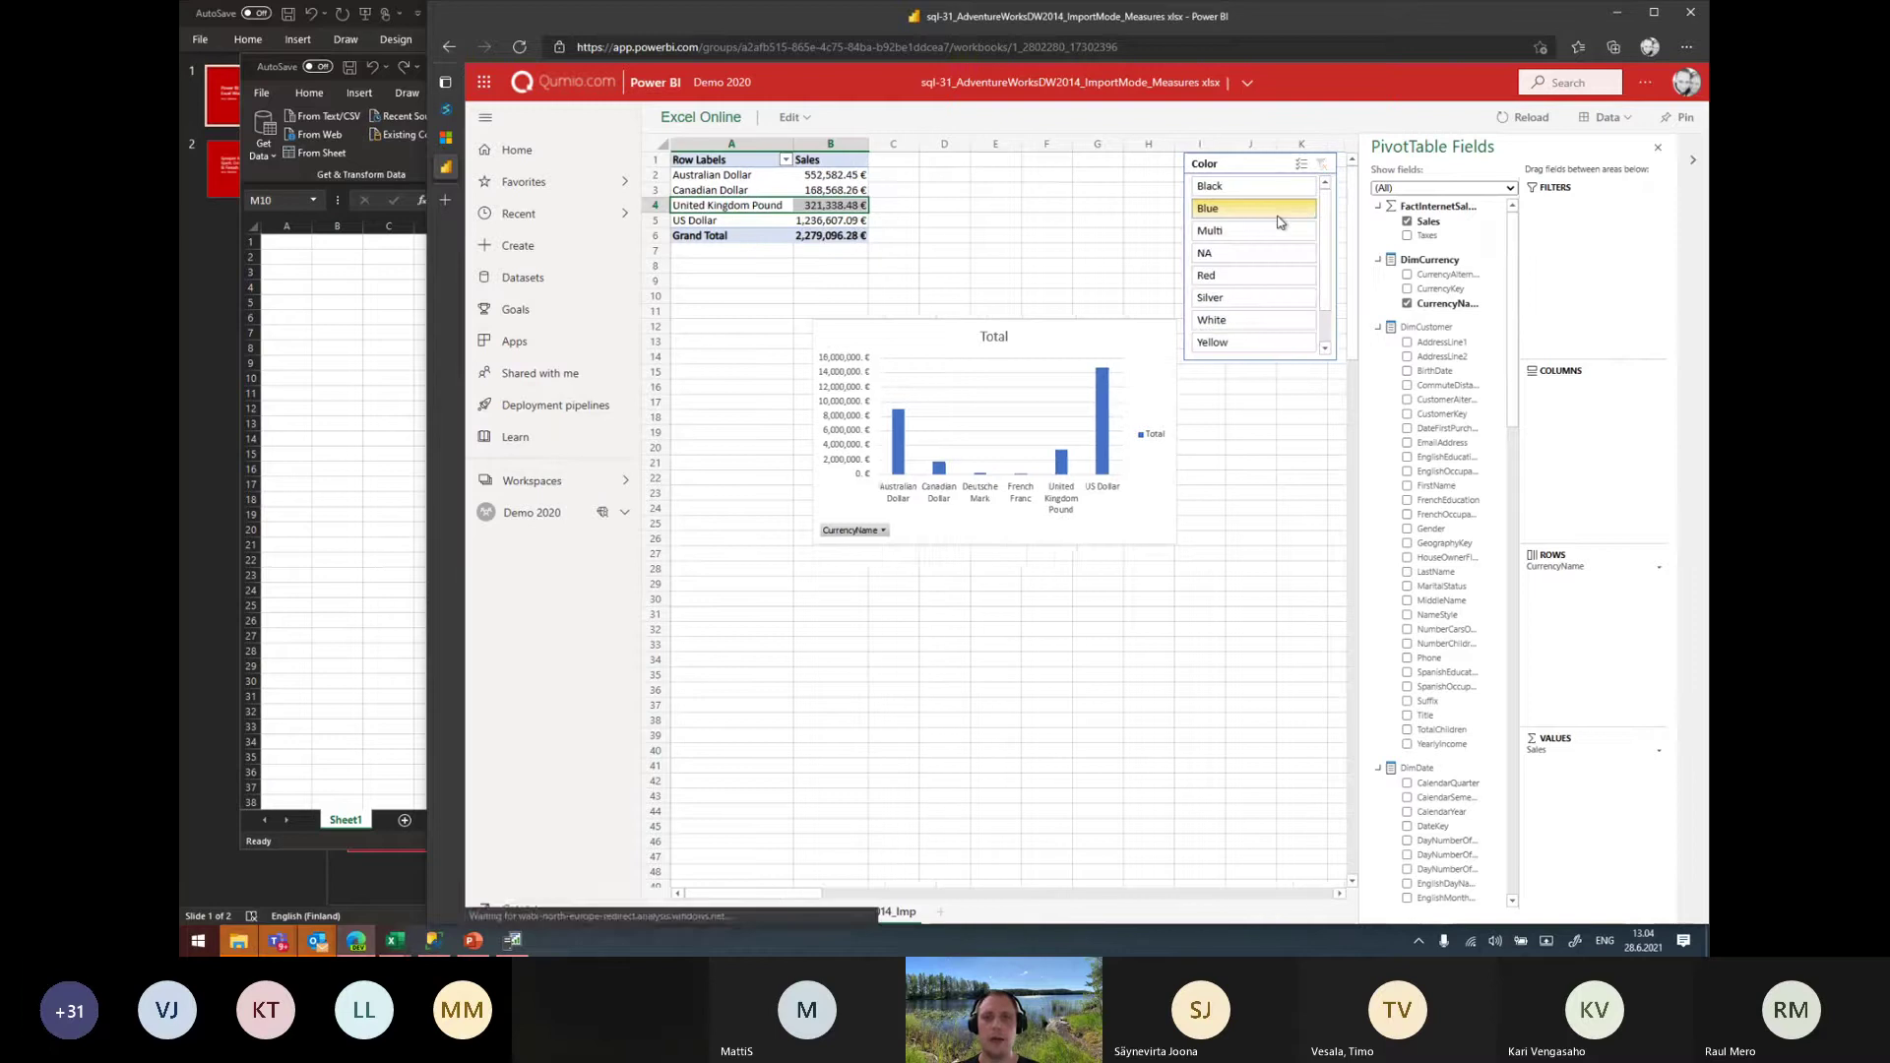
click(1245, 256)
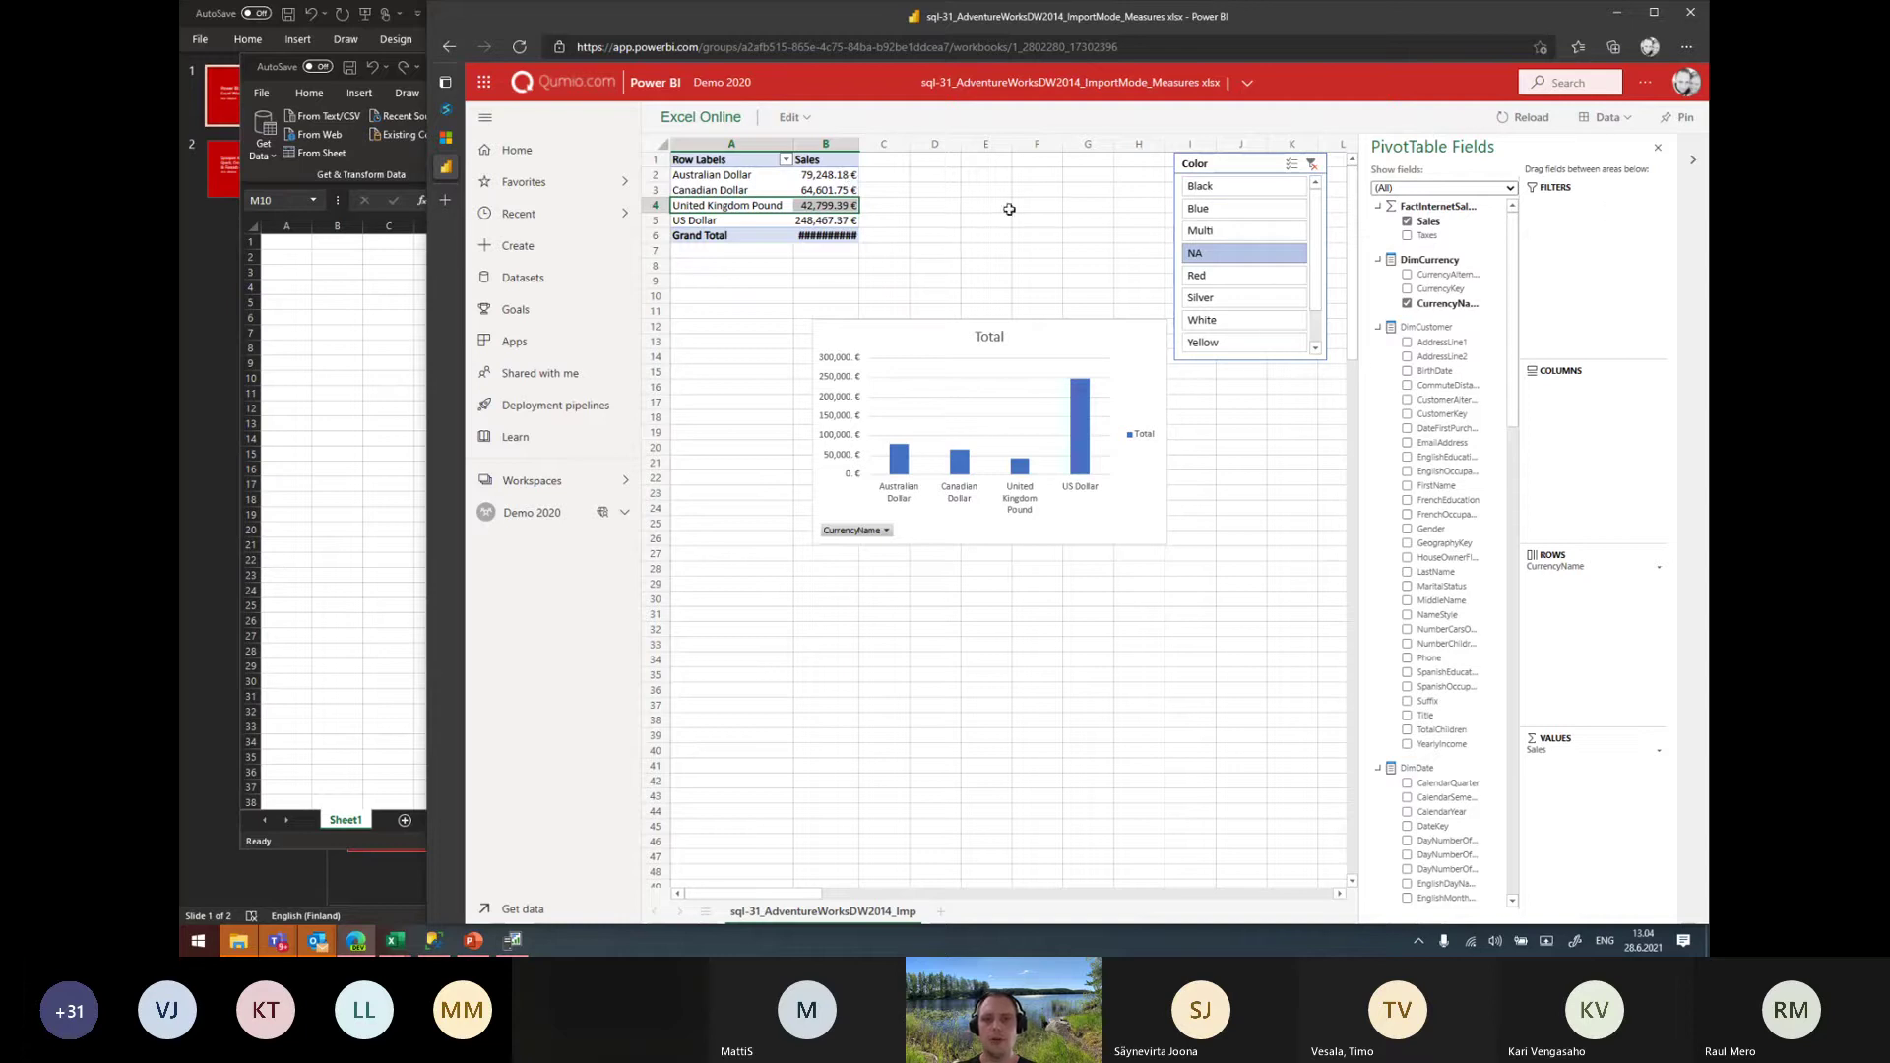
Add Taxes as a pivot value and Gender to rows, then inspect the chart's DateFirstPurchase field options
click(1407, 235)
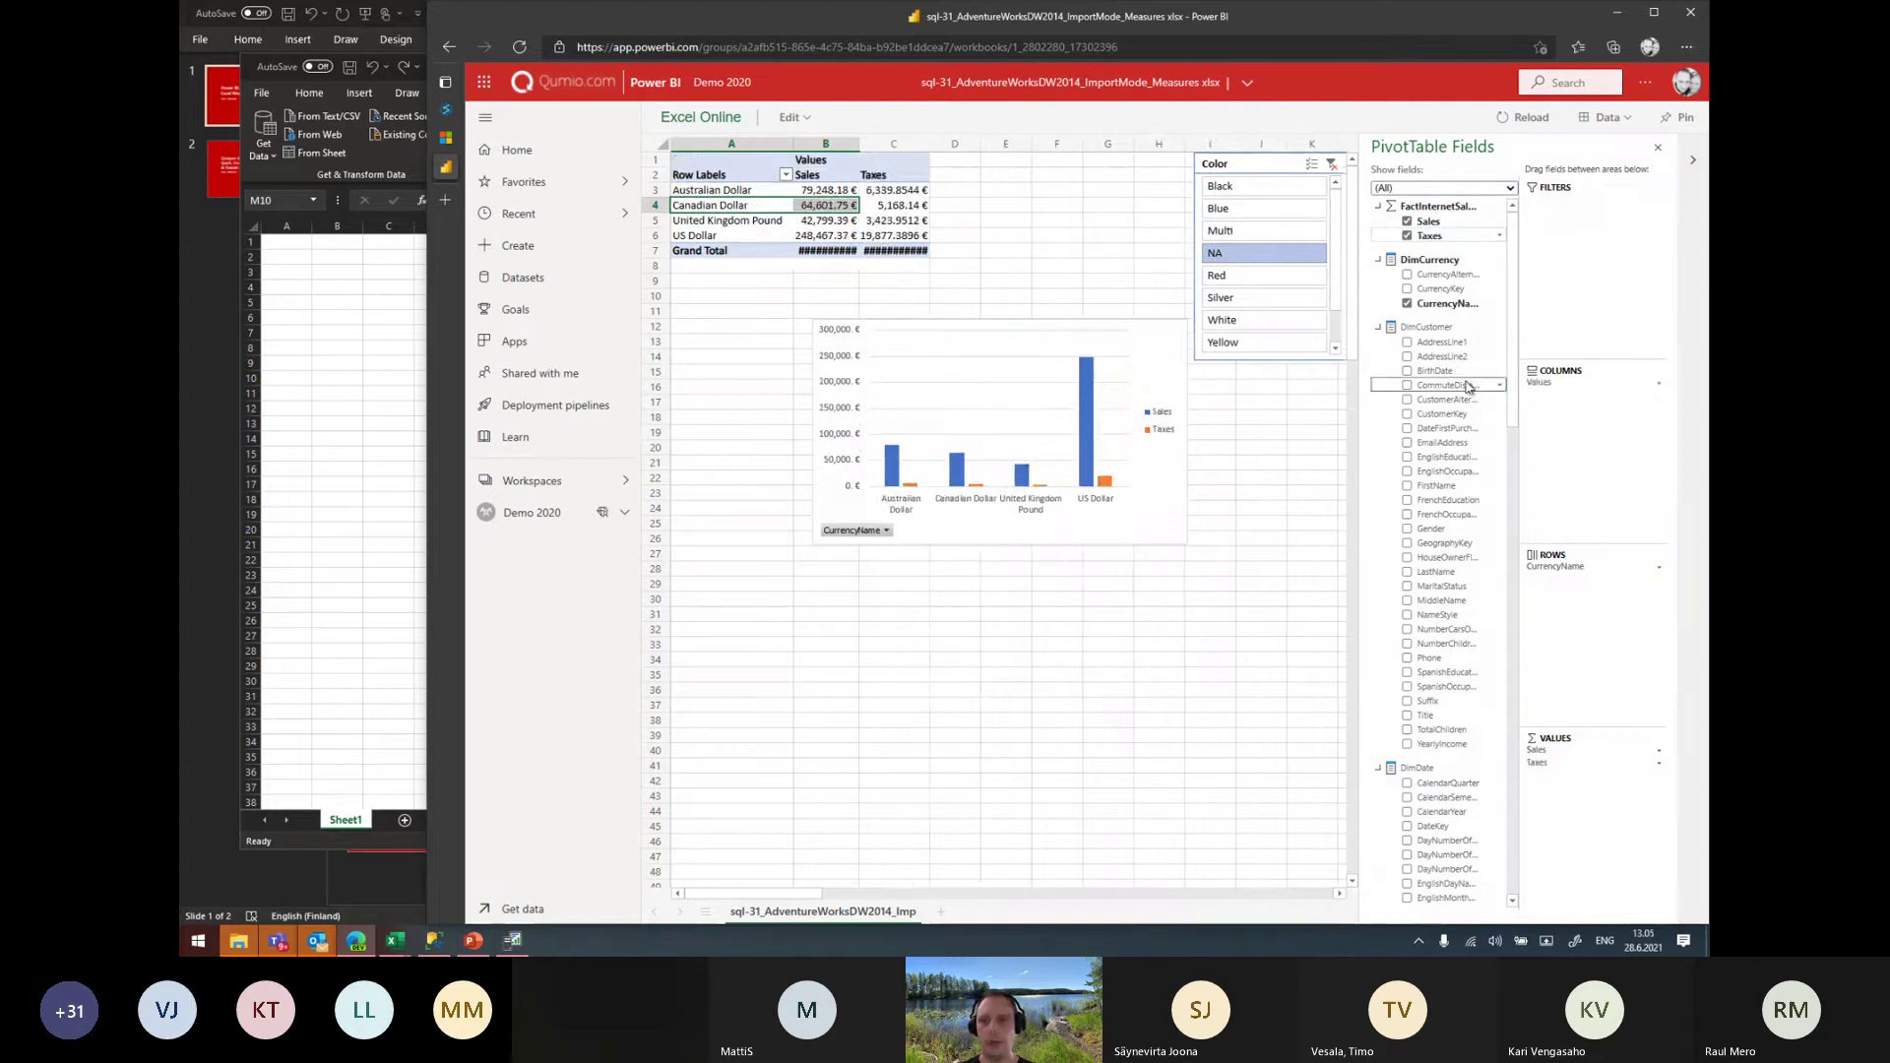
drag(1431, 534, 1596, 569)
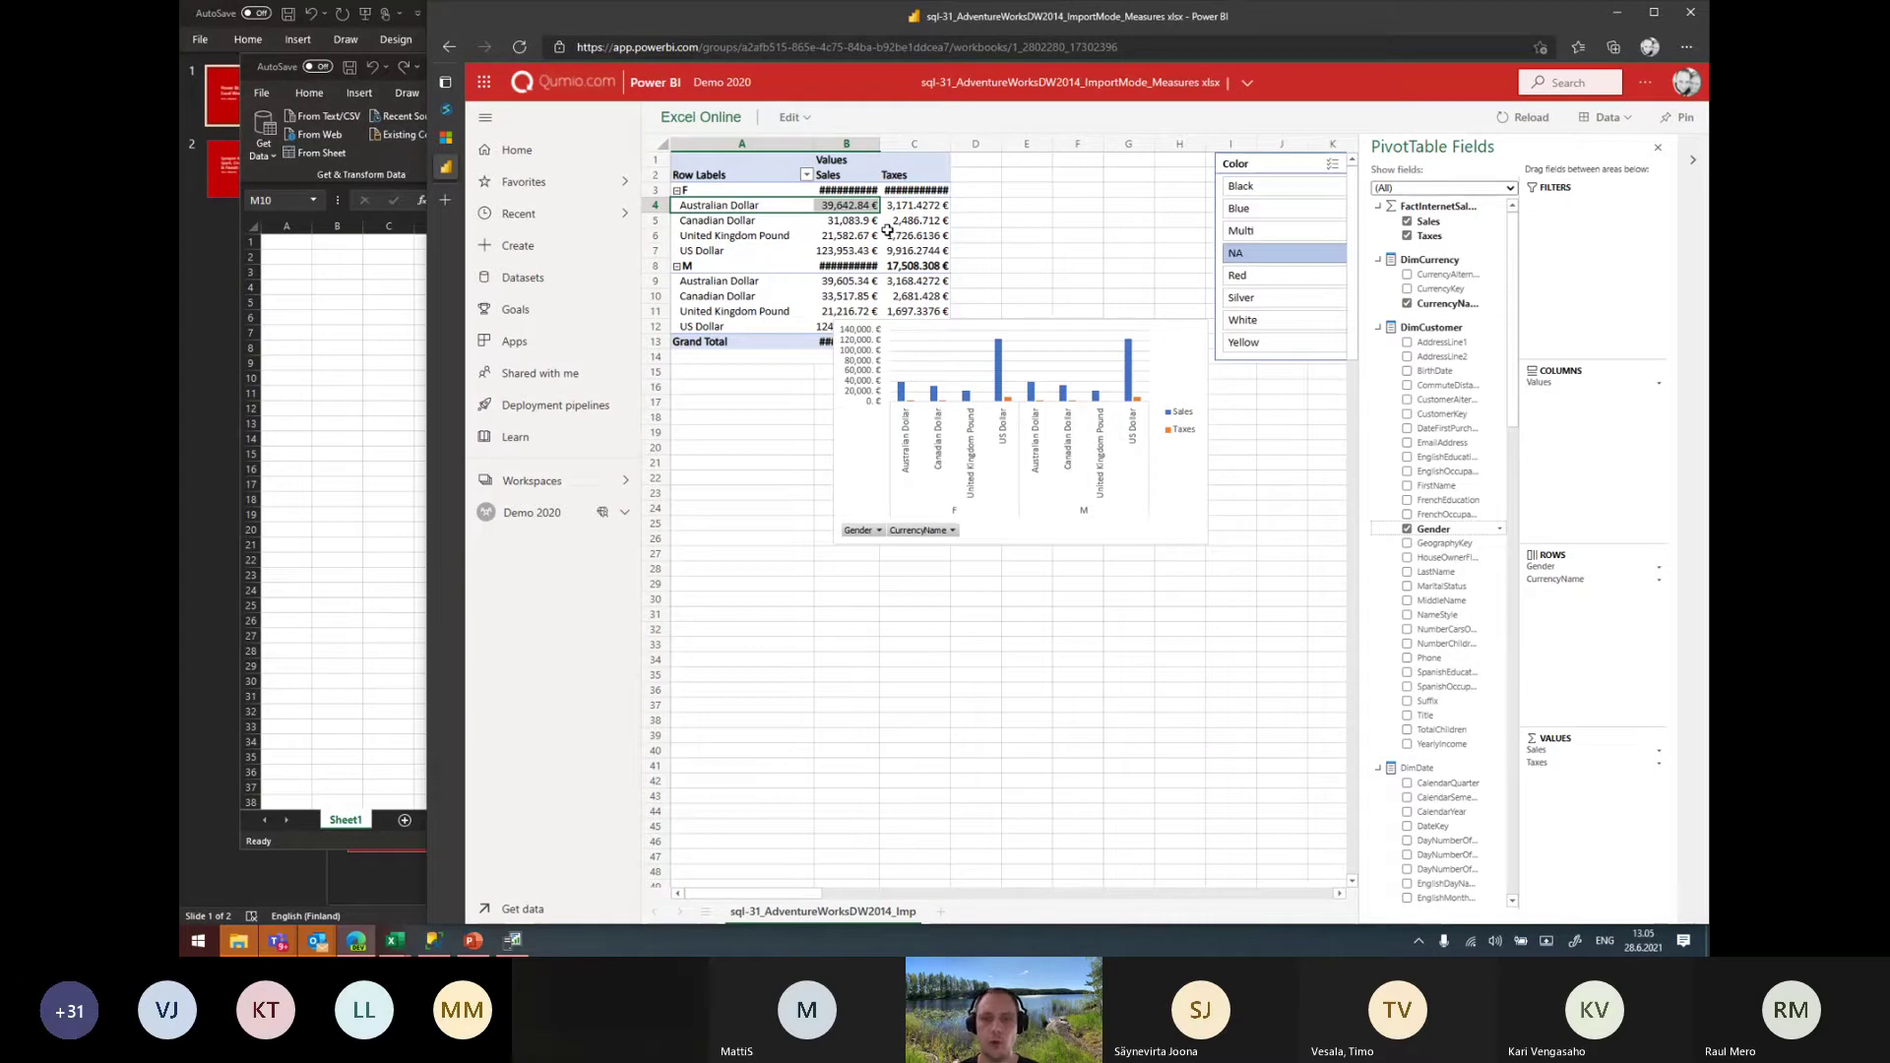
click(917, 331)
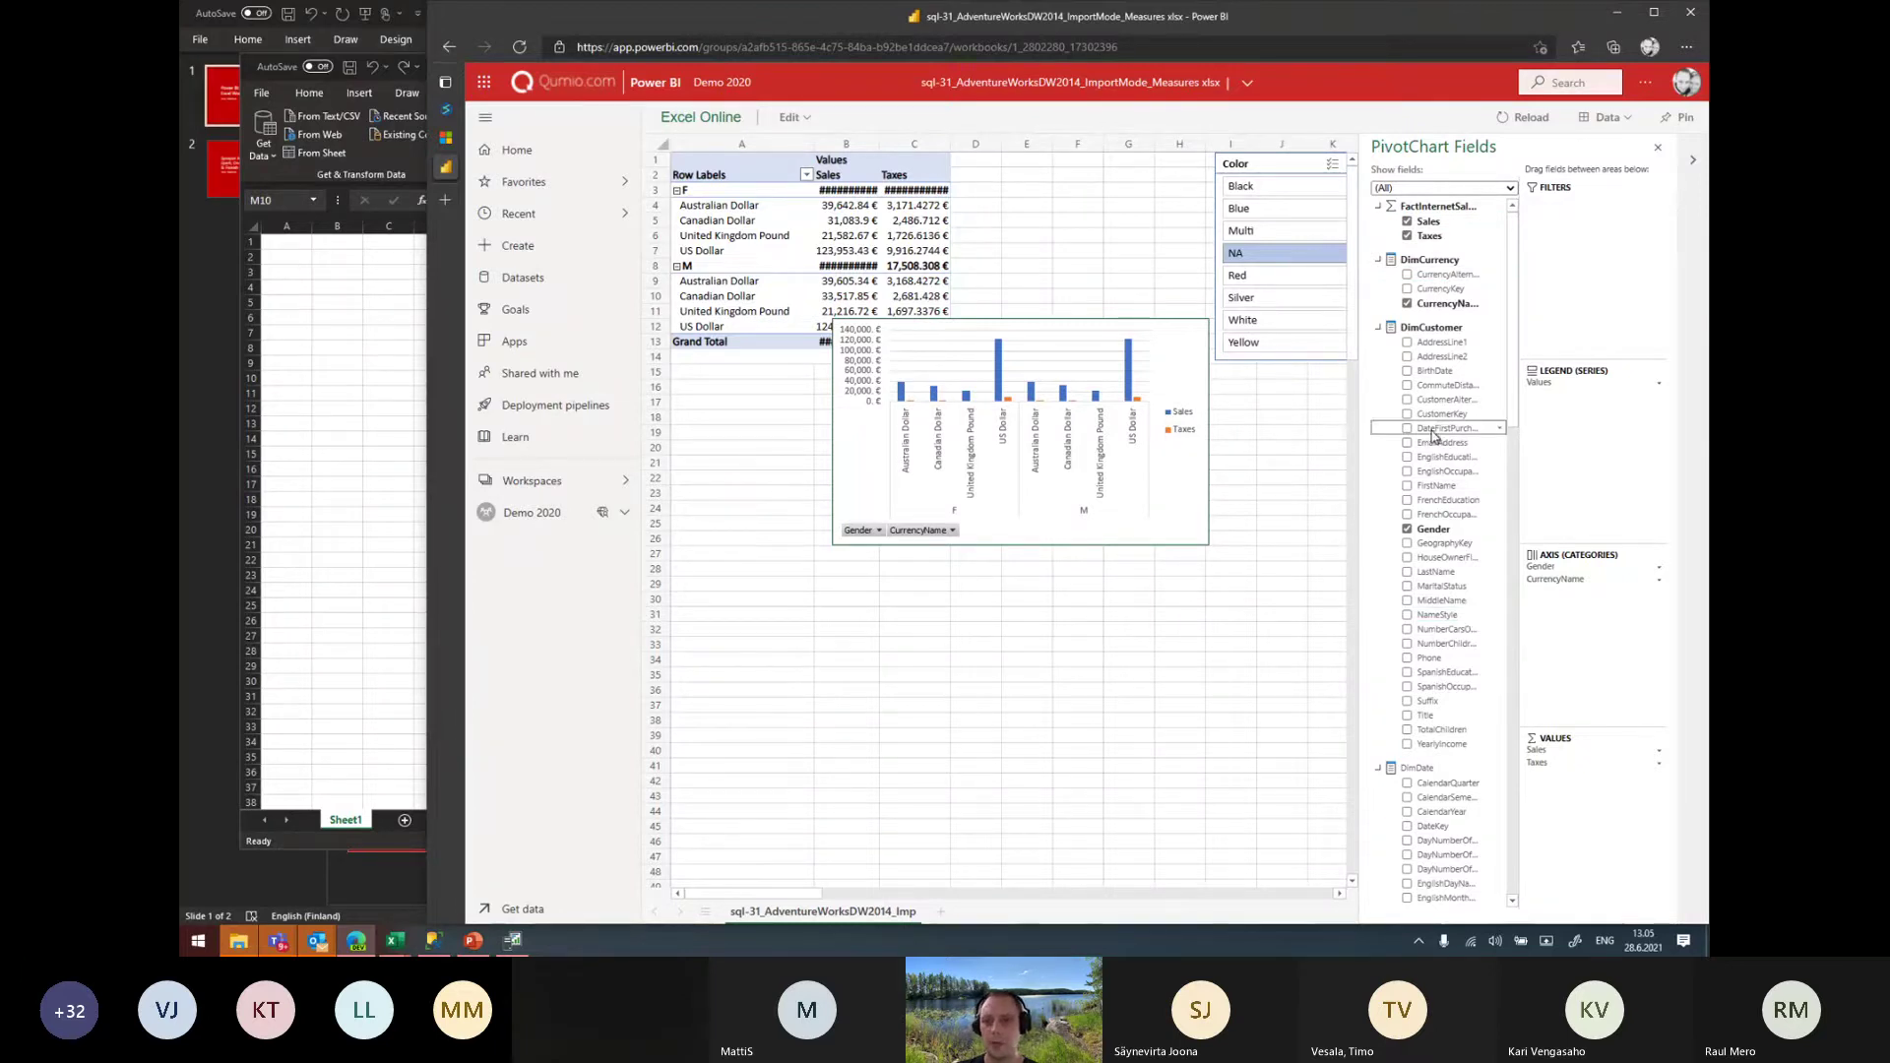
click(1498, 429)
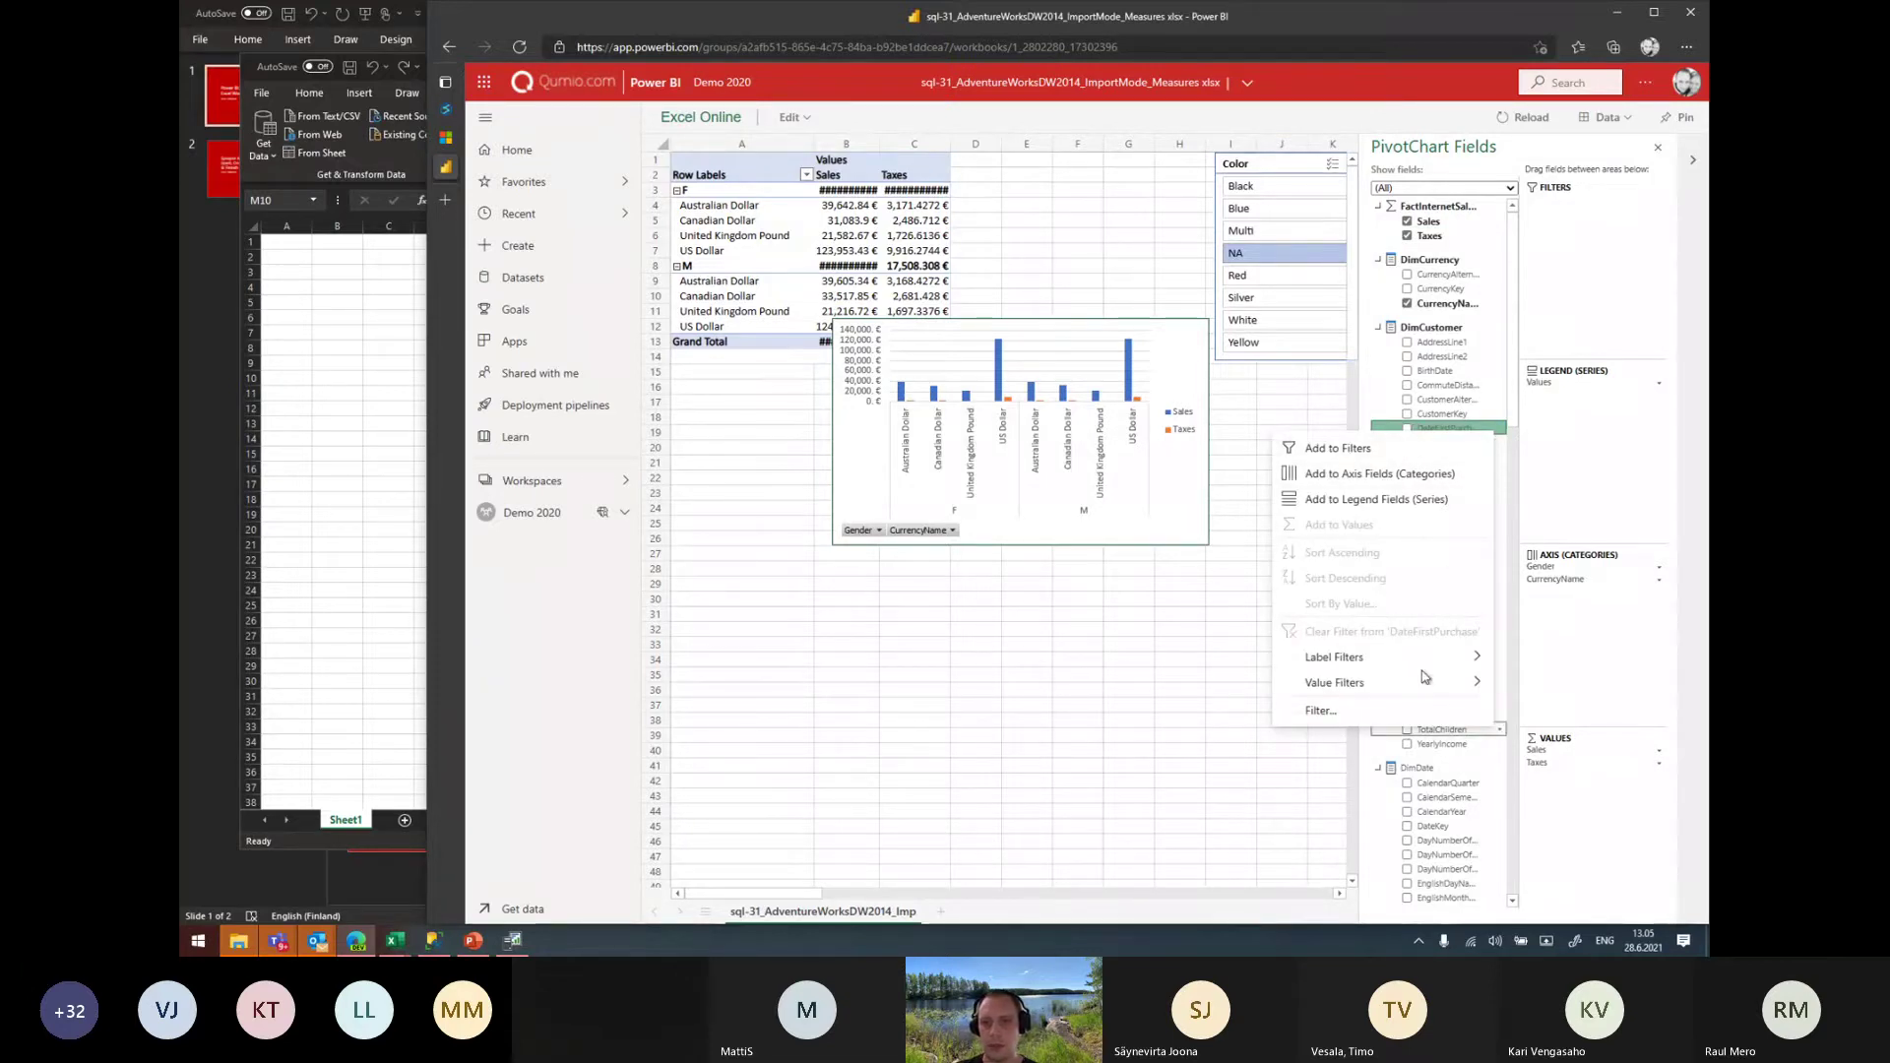
click(1006, 646)
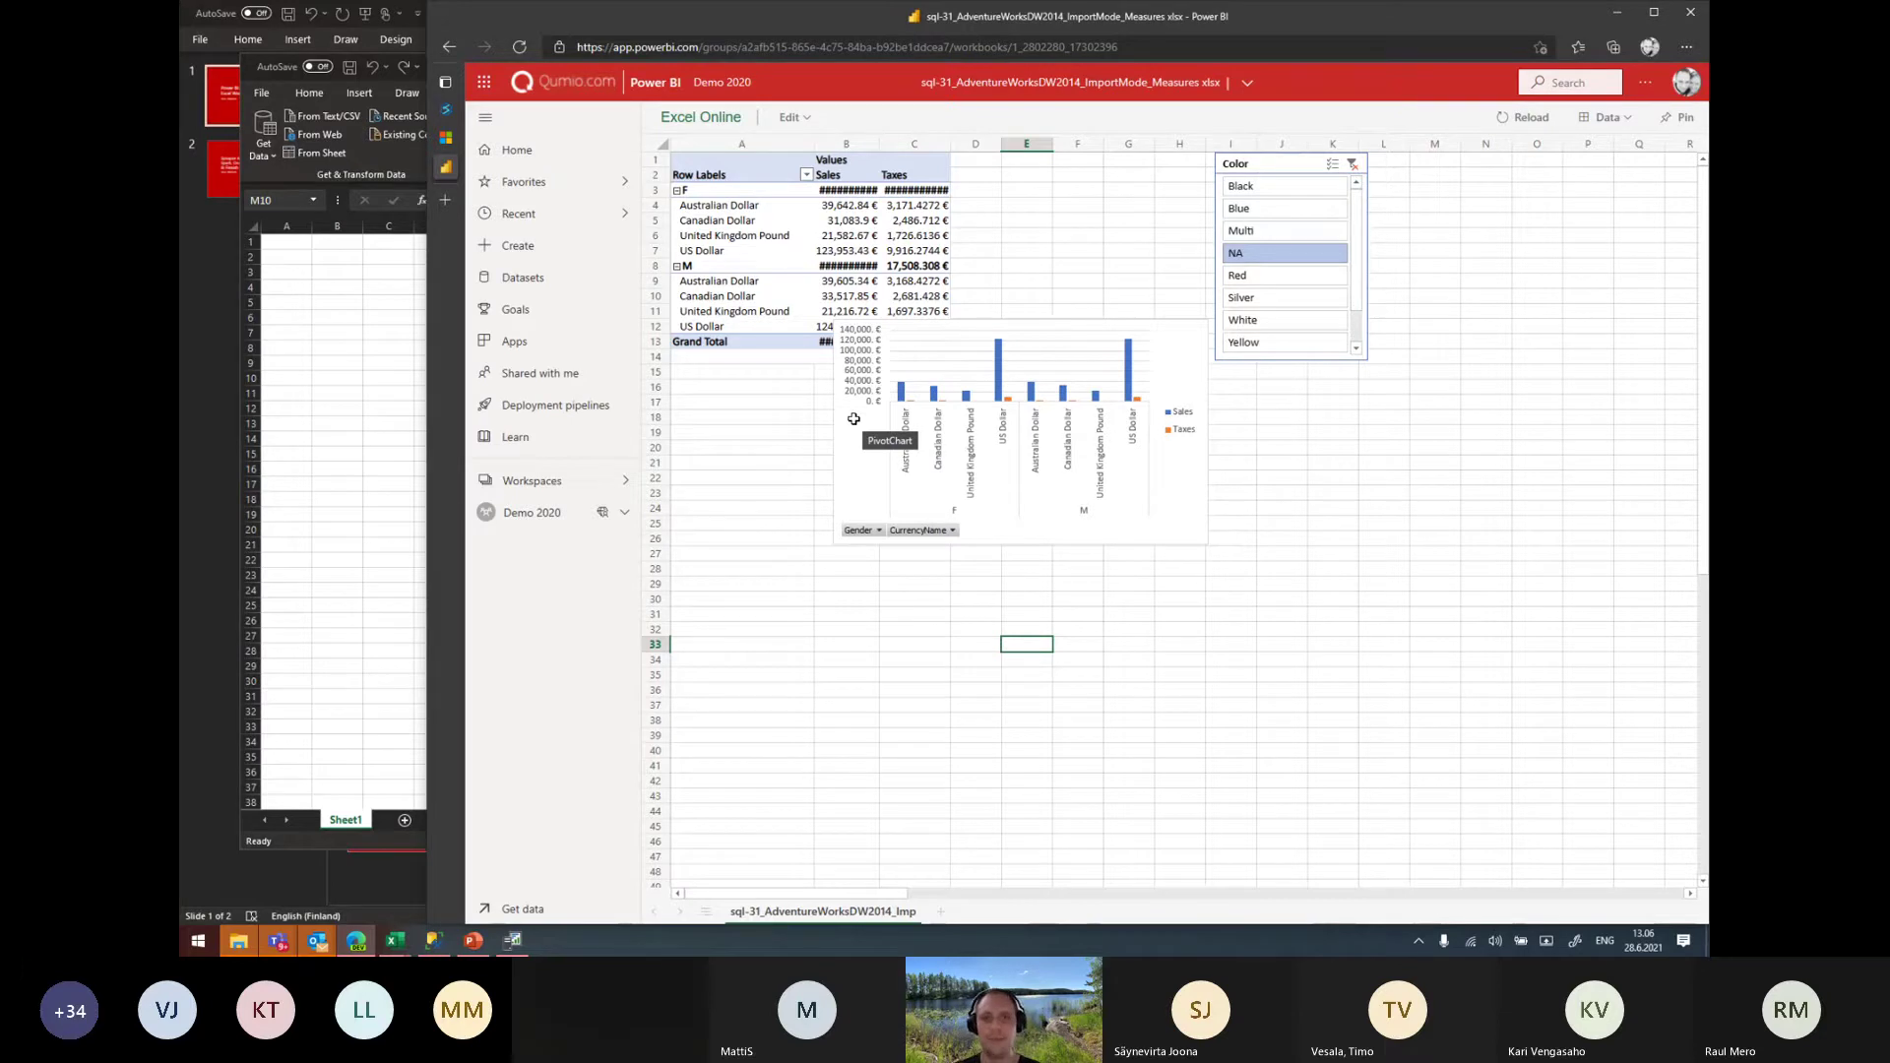
Return to the Demo 2020 workspace and scroll through its AdventureWorksDW2014 items
click(538, 520)
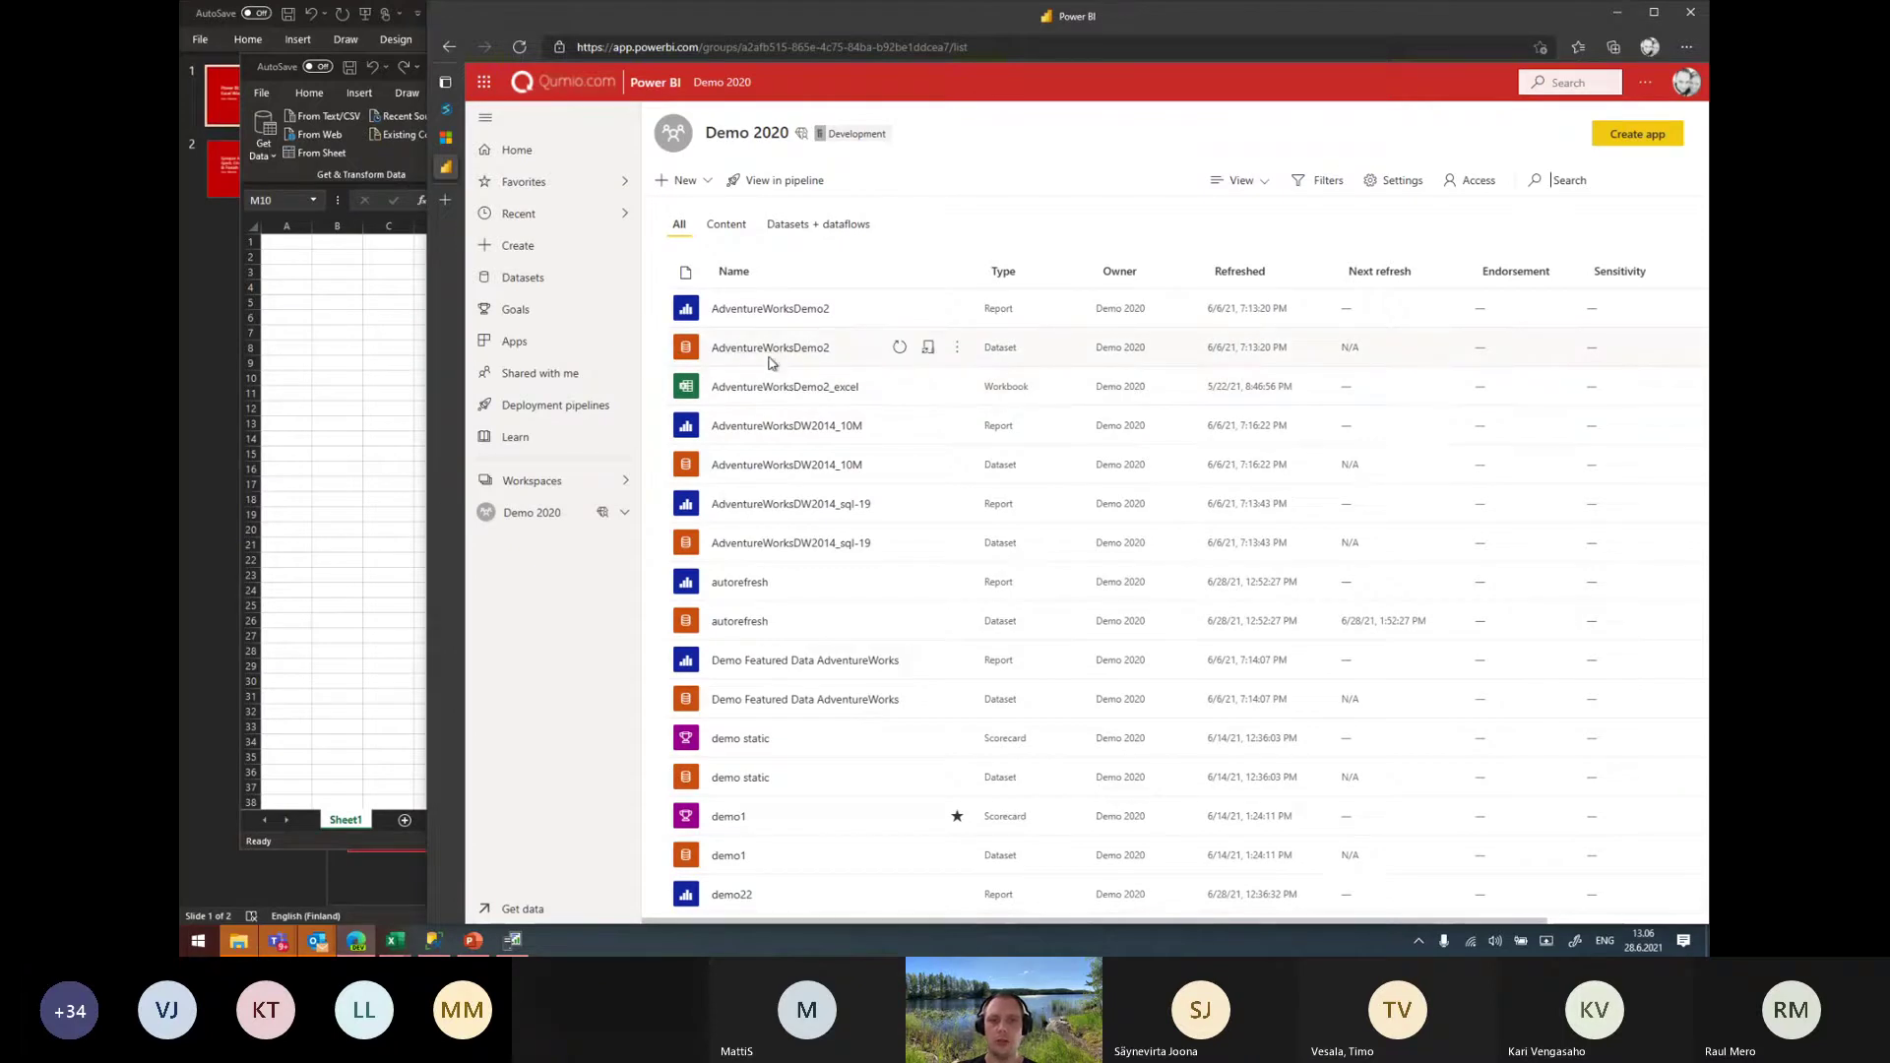
mouse_move(770, 346)
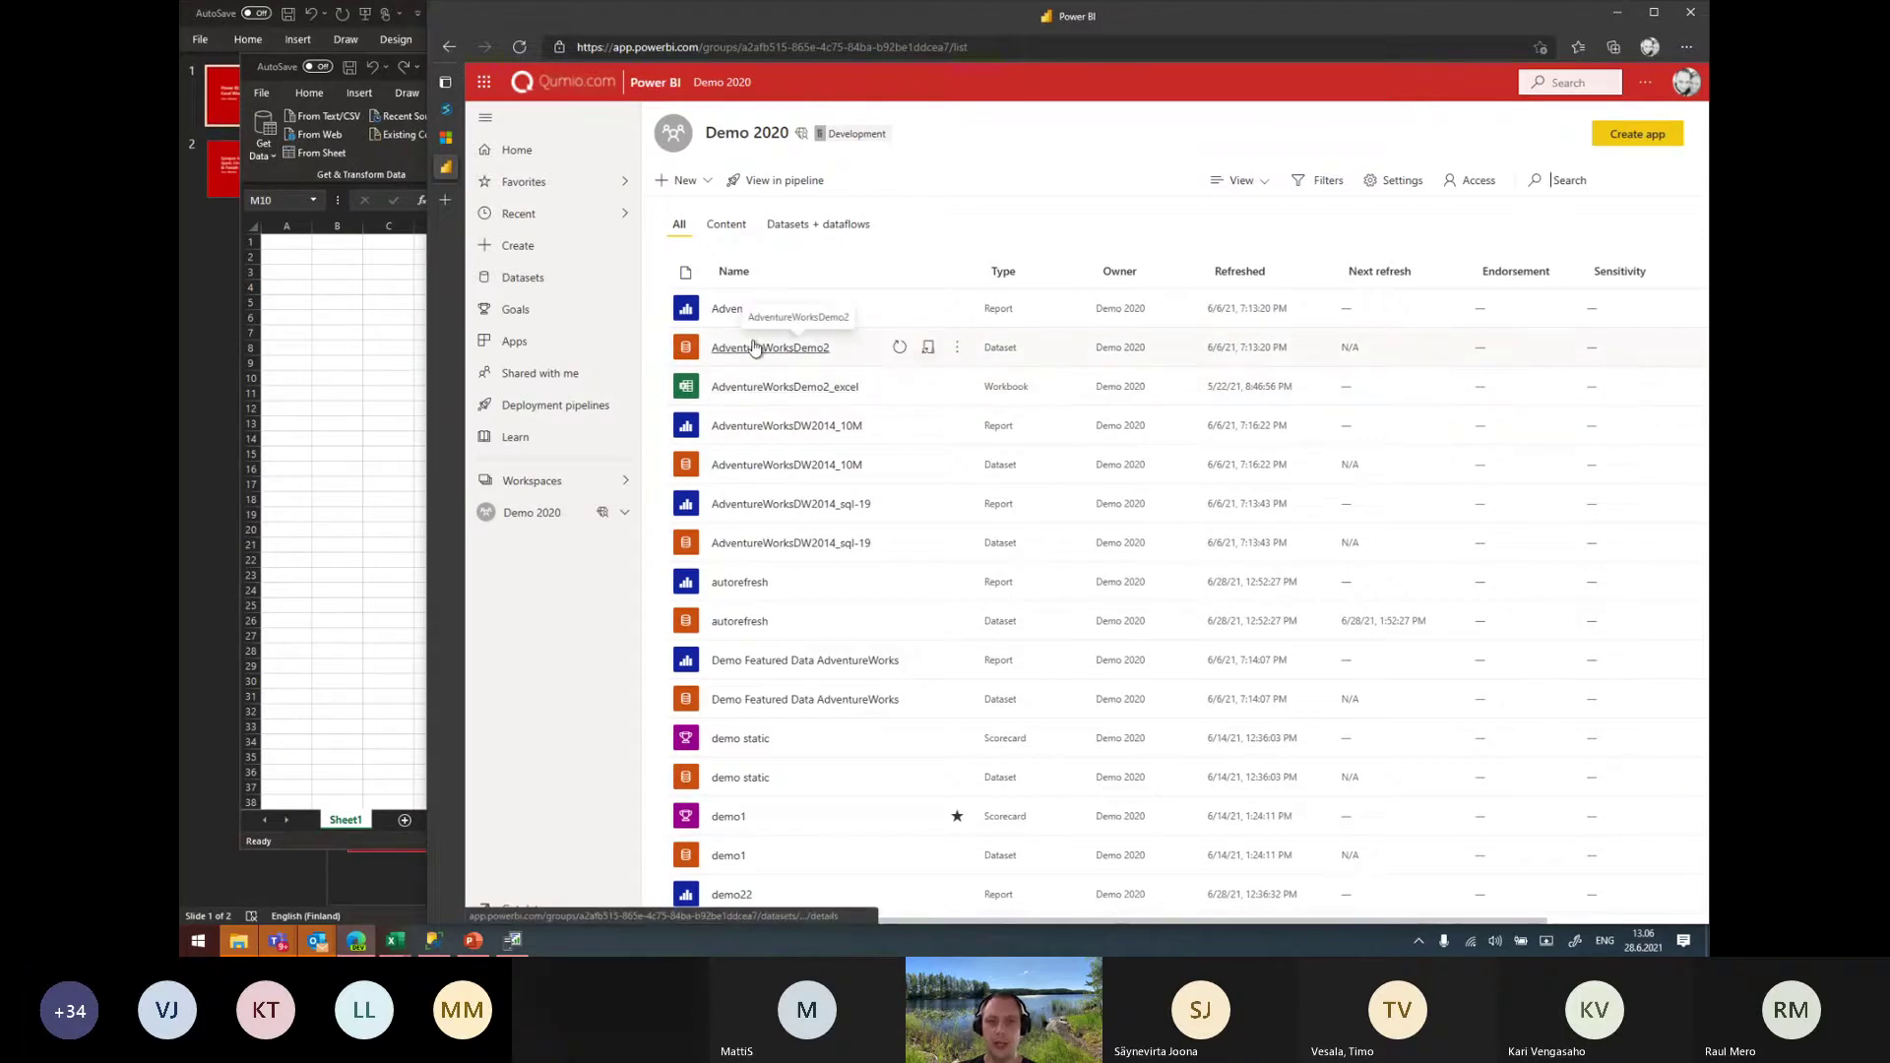
scroll(866, 498, down, 1)
scroll(867, 498, down, 4)
scroll(870, 500, down, 4)
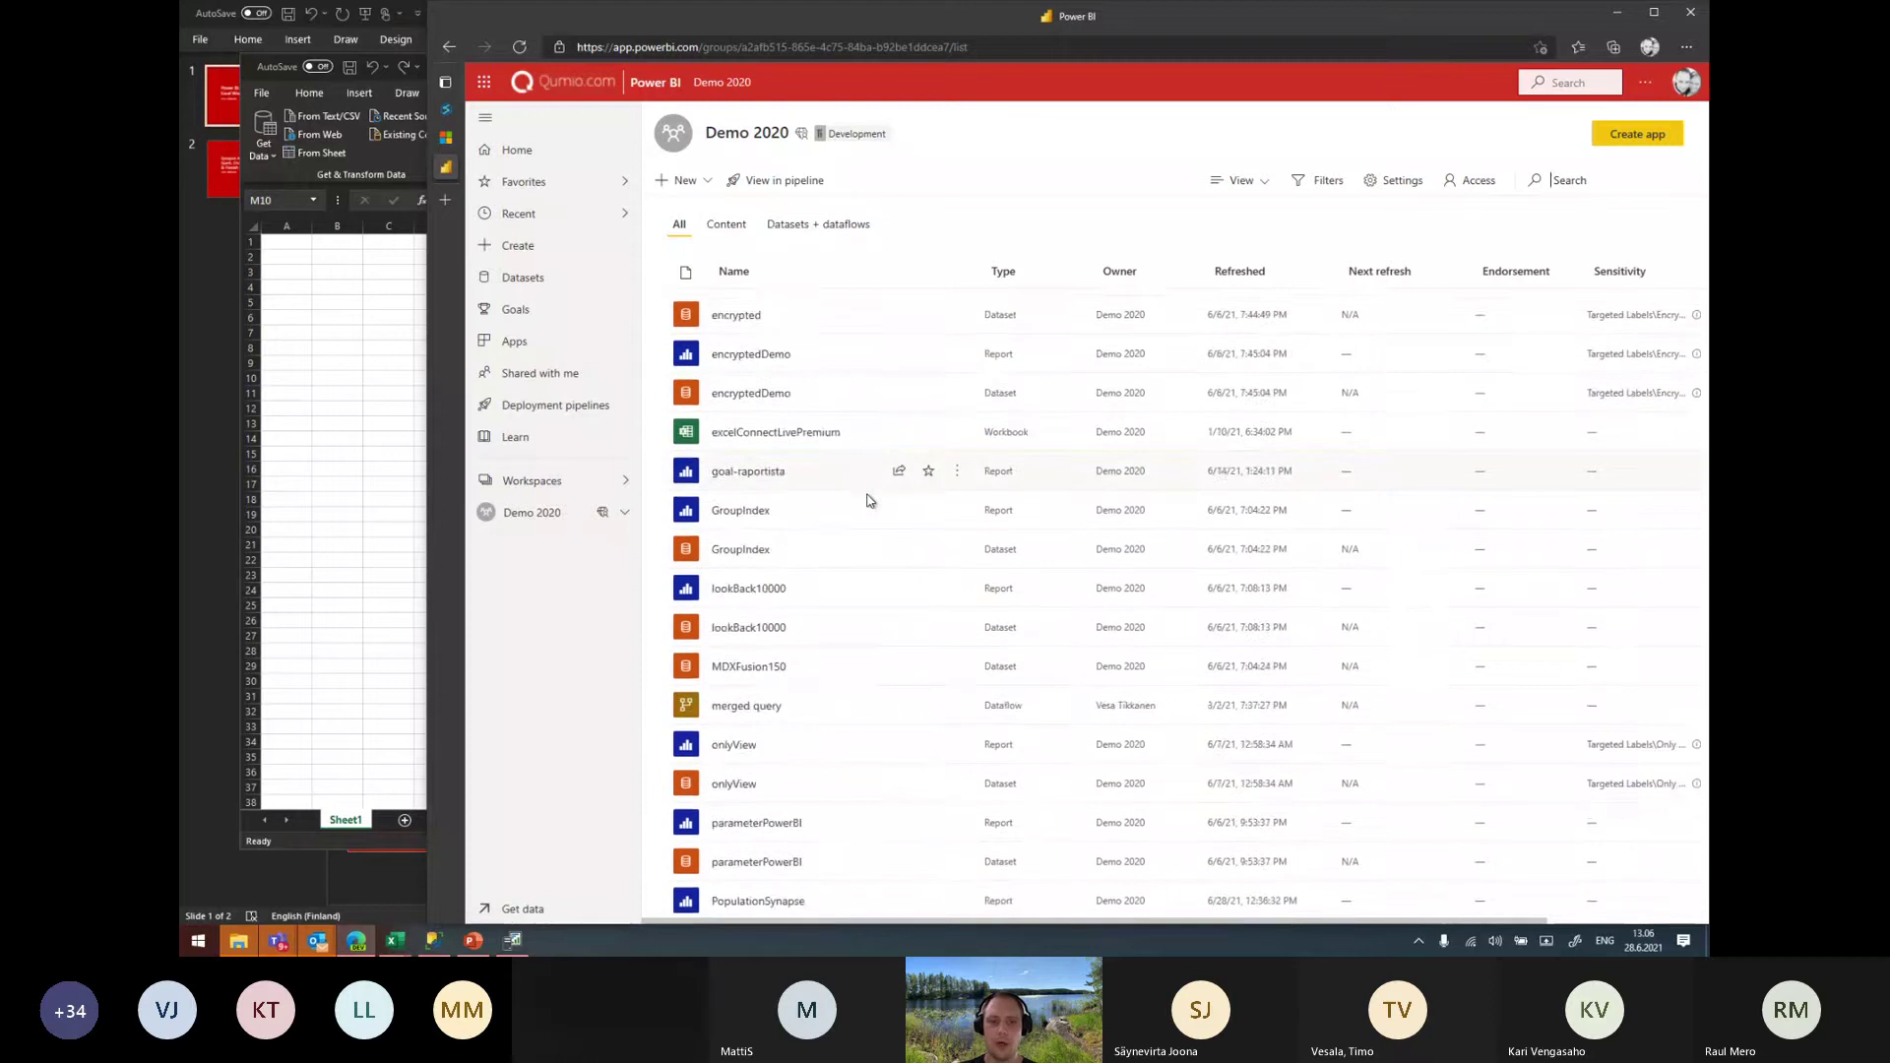
scroll(869, 502, down, 4)
scroll(886, 522, down, 4)
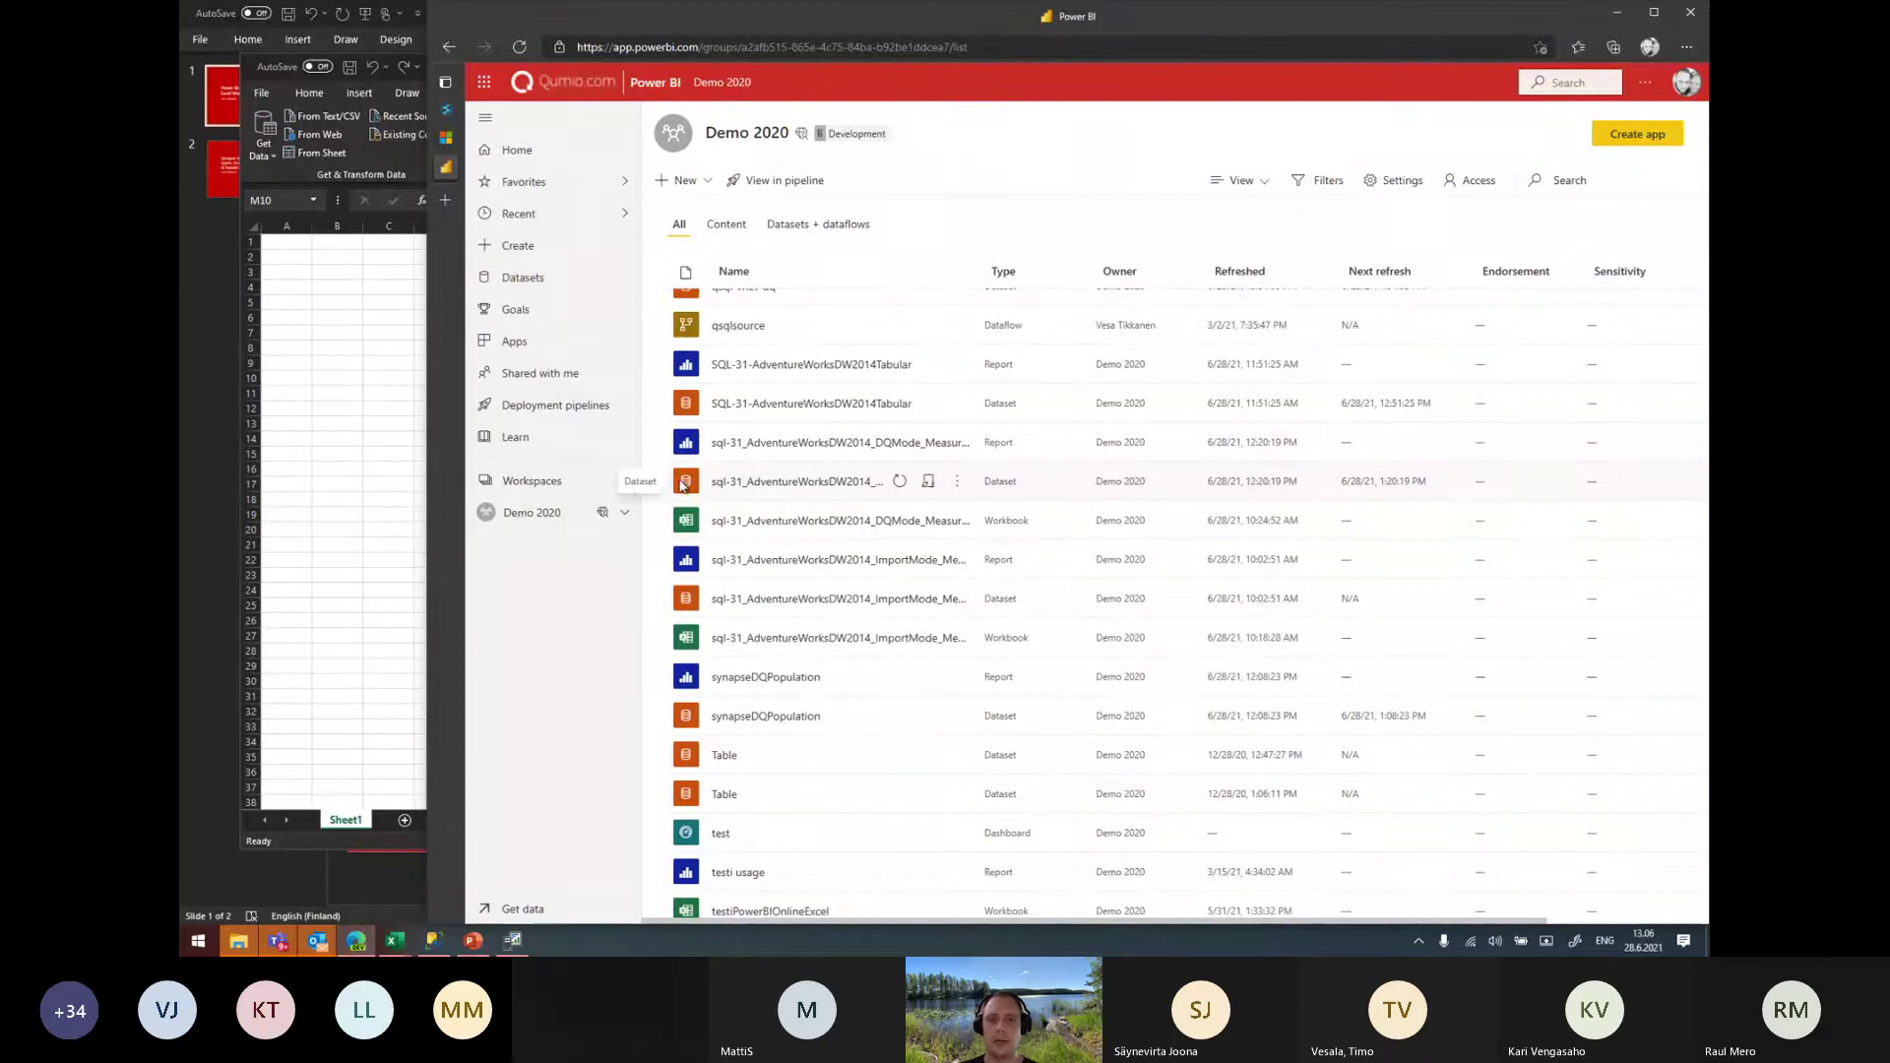
Clear the SQL Server Profiler trace window and move it to the left
click(771, 521)
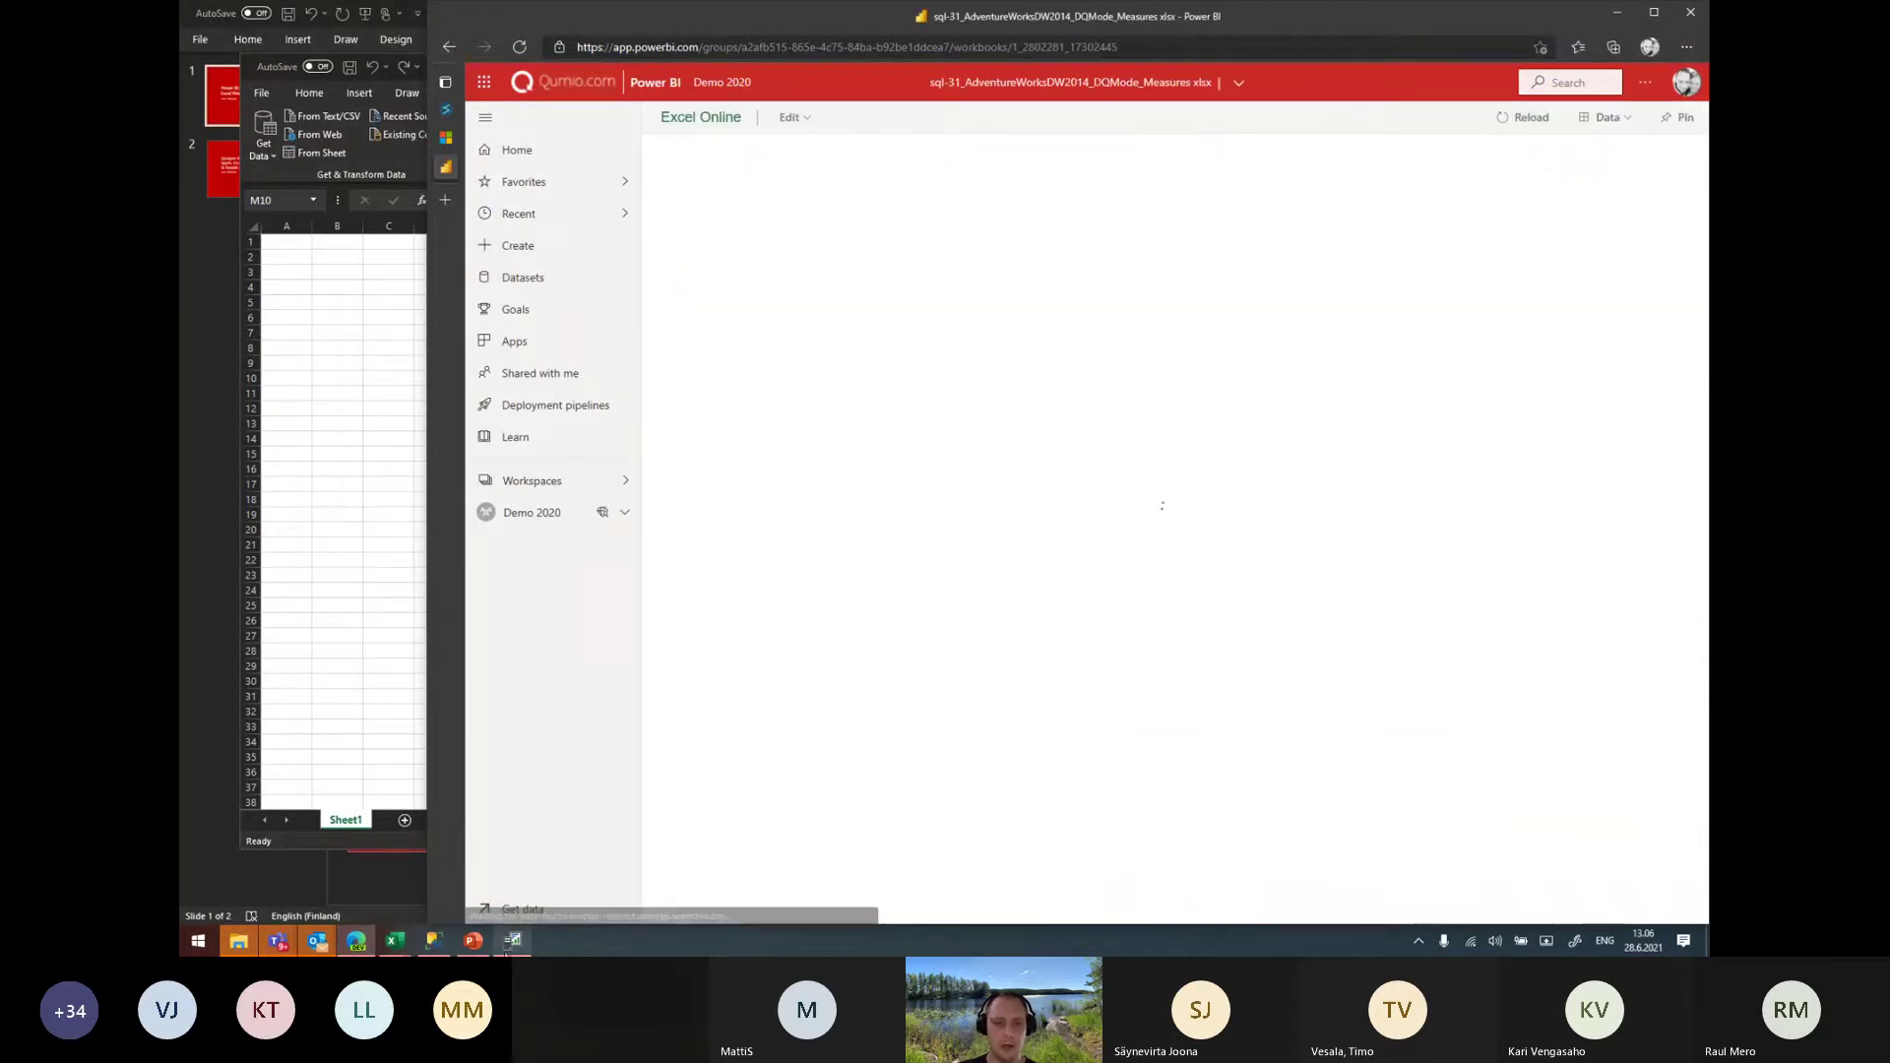
key(alt+Tab)
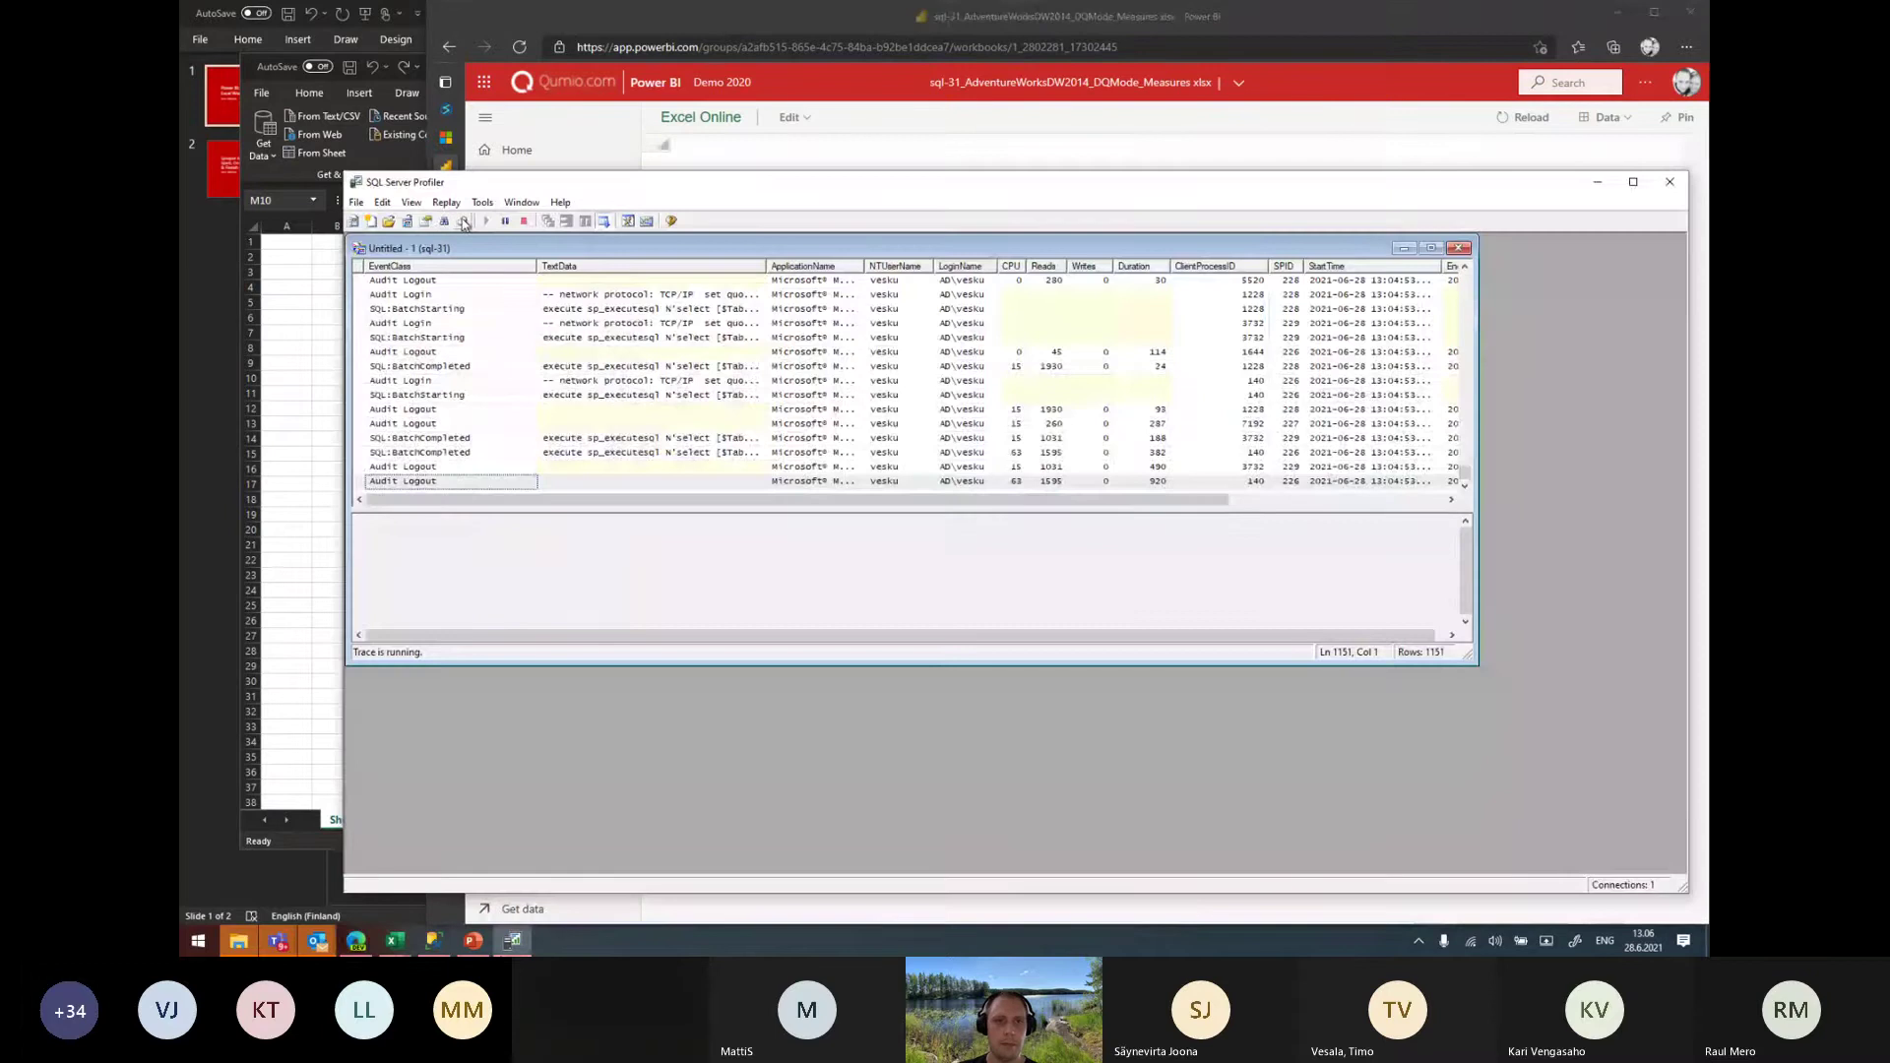
click(462, 220)
drag(783, 185, 686, 173)
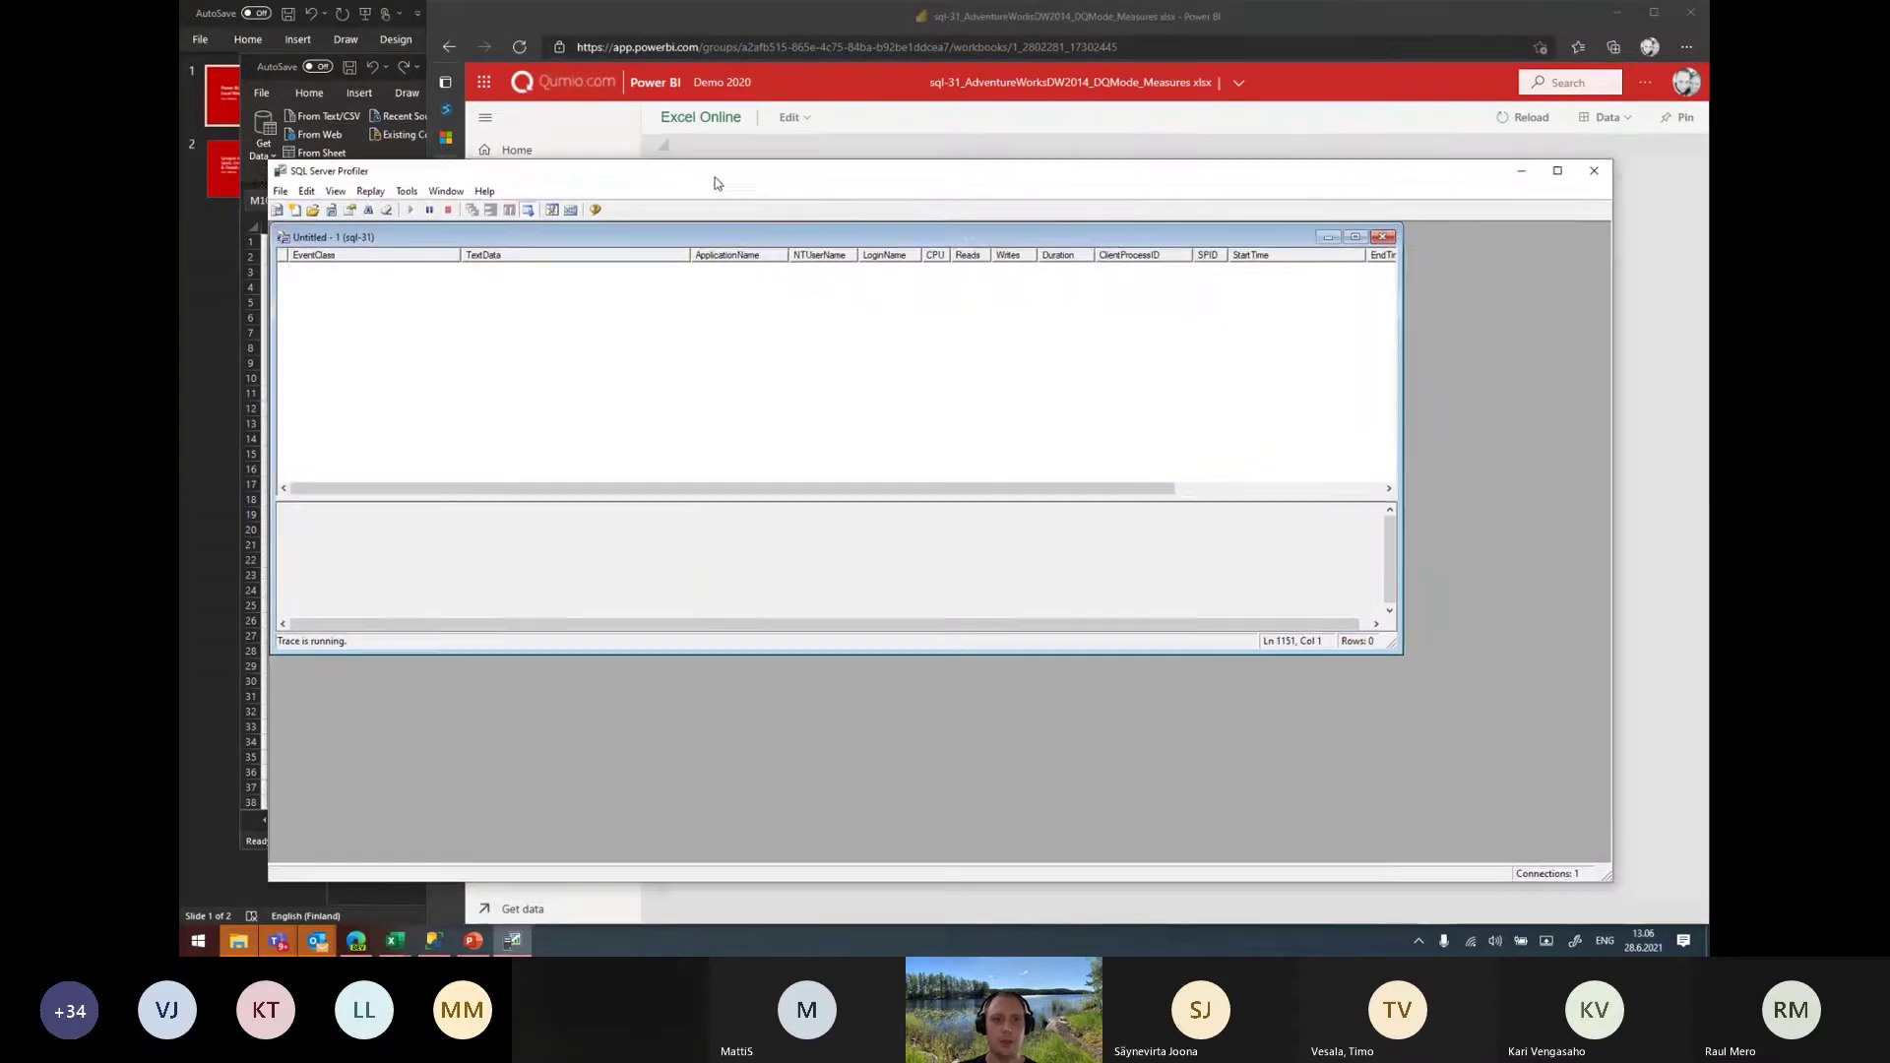
Allow the DQMode_Measures workbook's queries and inspect a SQL:BatchCompleted event's SQL text
click(864, 26)
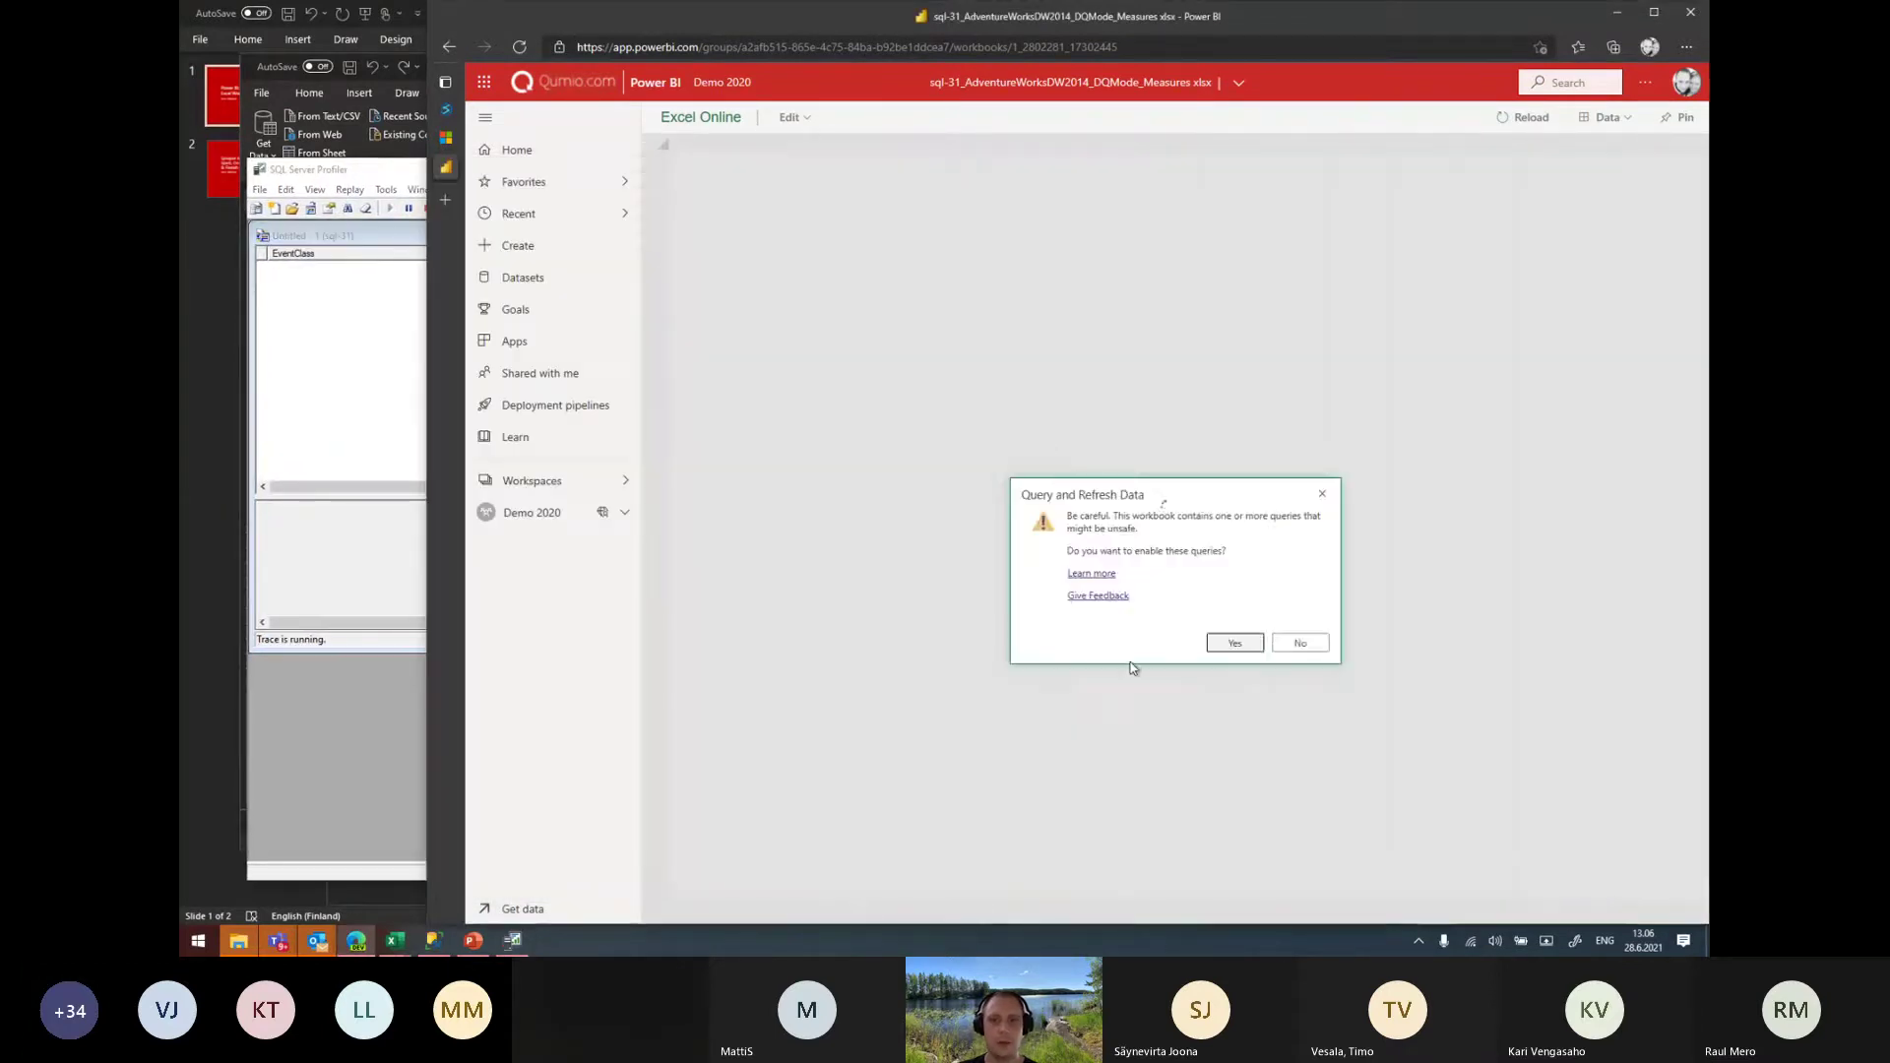
click(1236, 642)
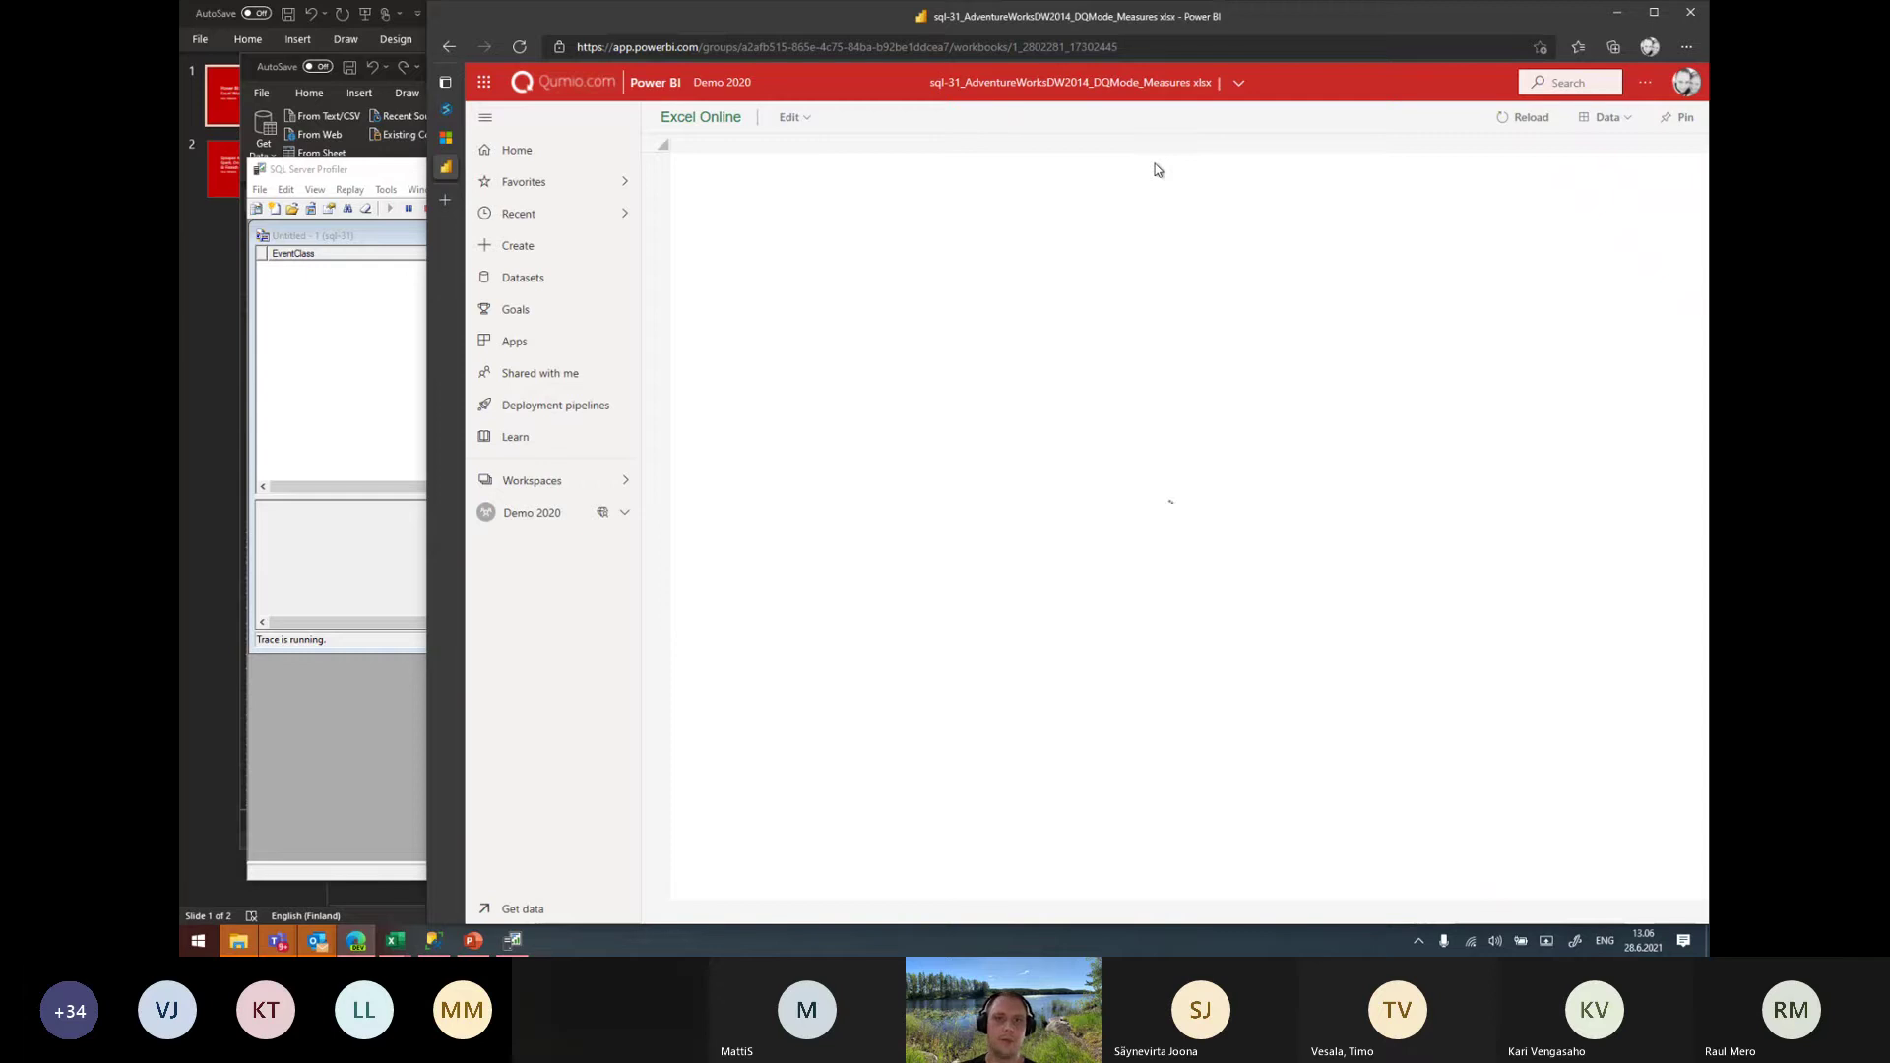
click(312, 296)
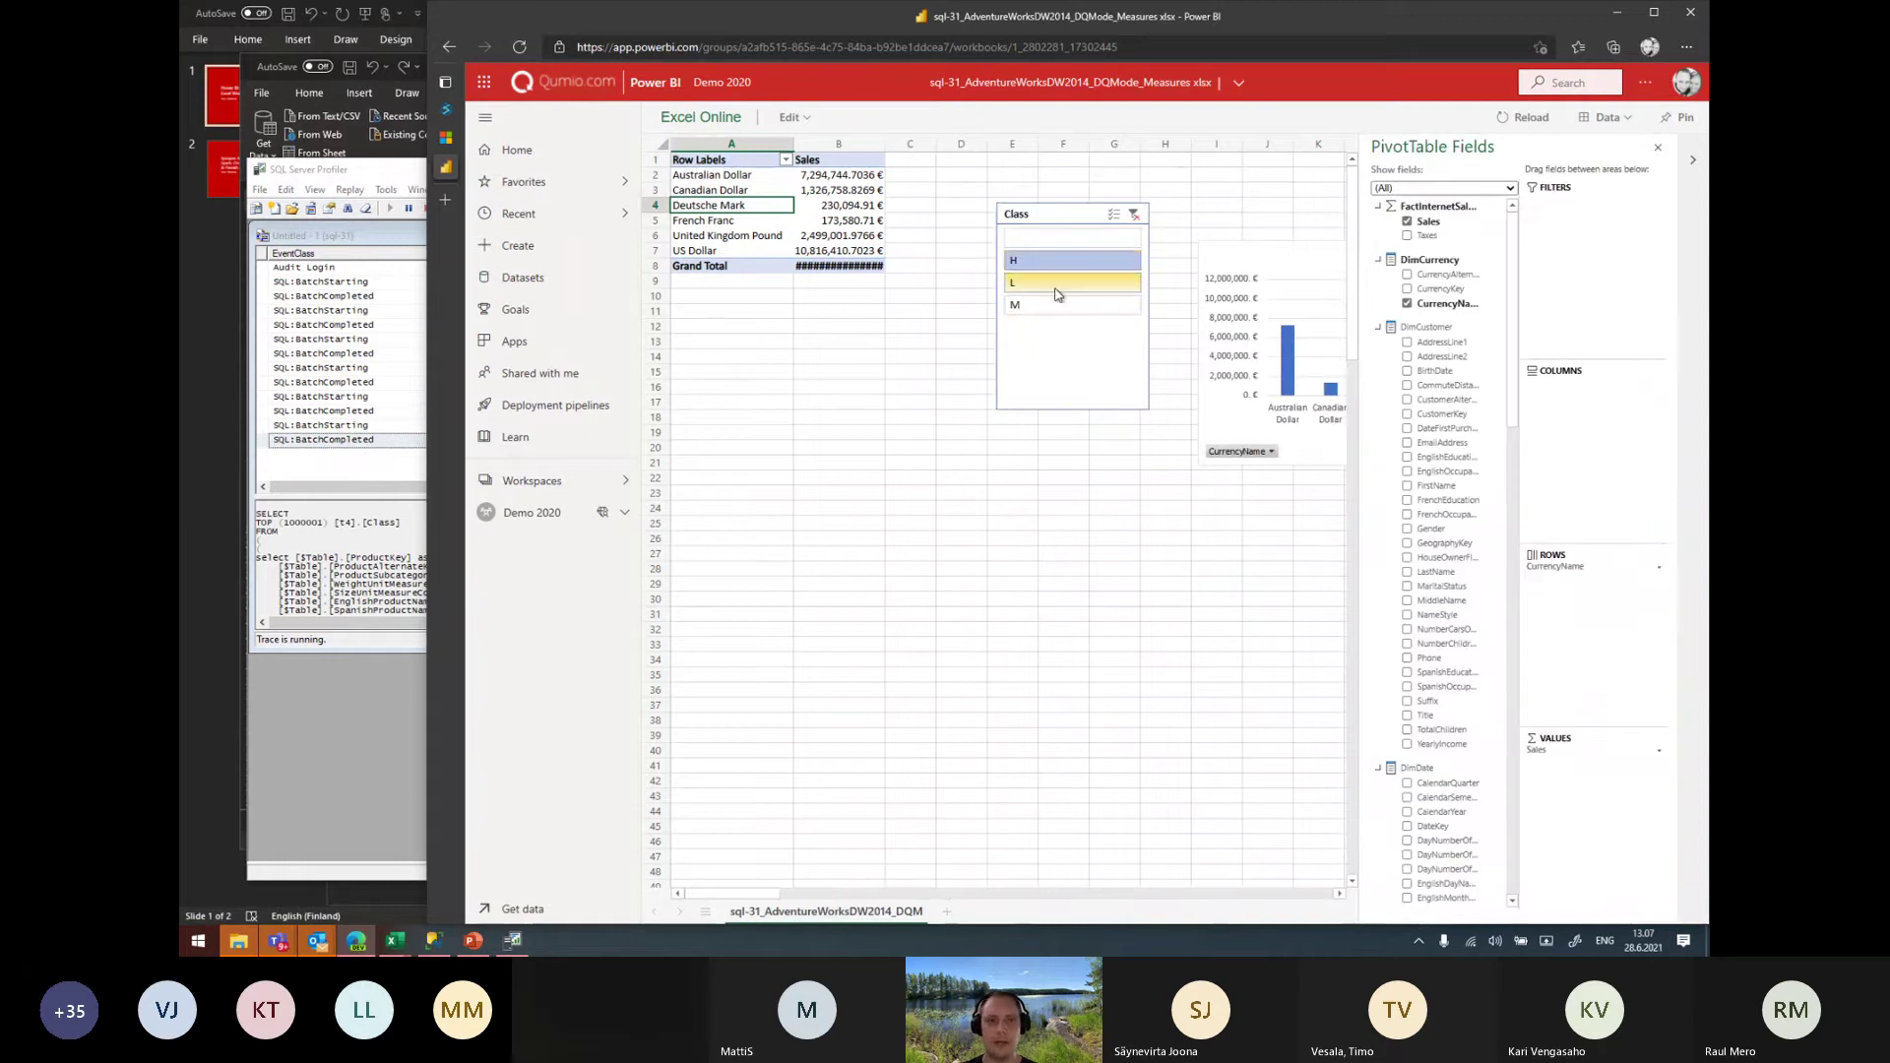
Filter the Class slicer to L, view the resulting currency-sales query in Profiler, then switch to blank Book1
click(1056, 293)
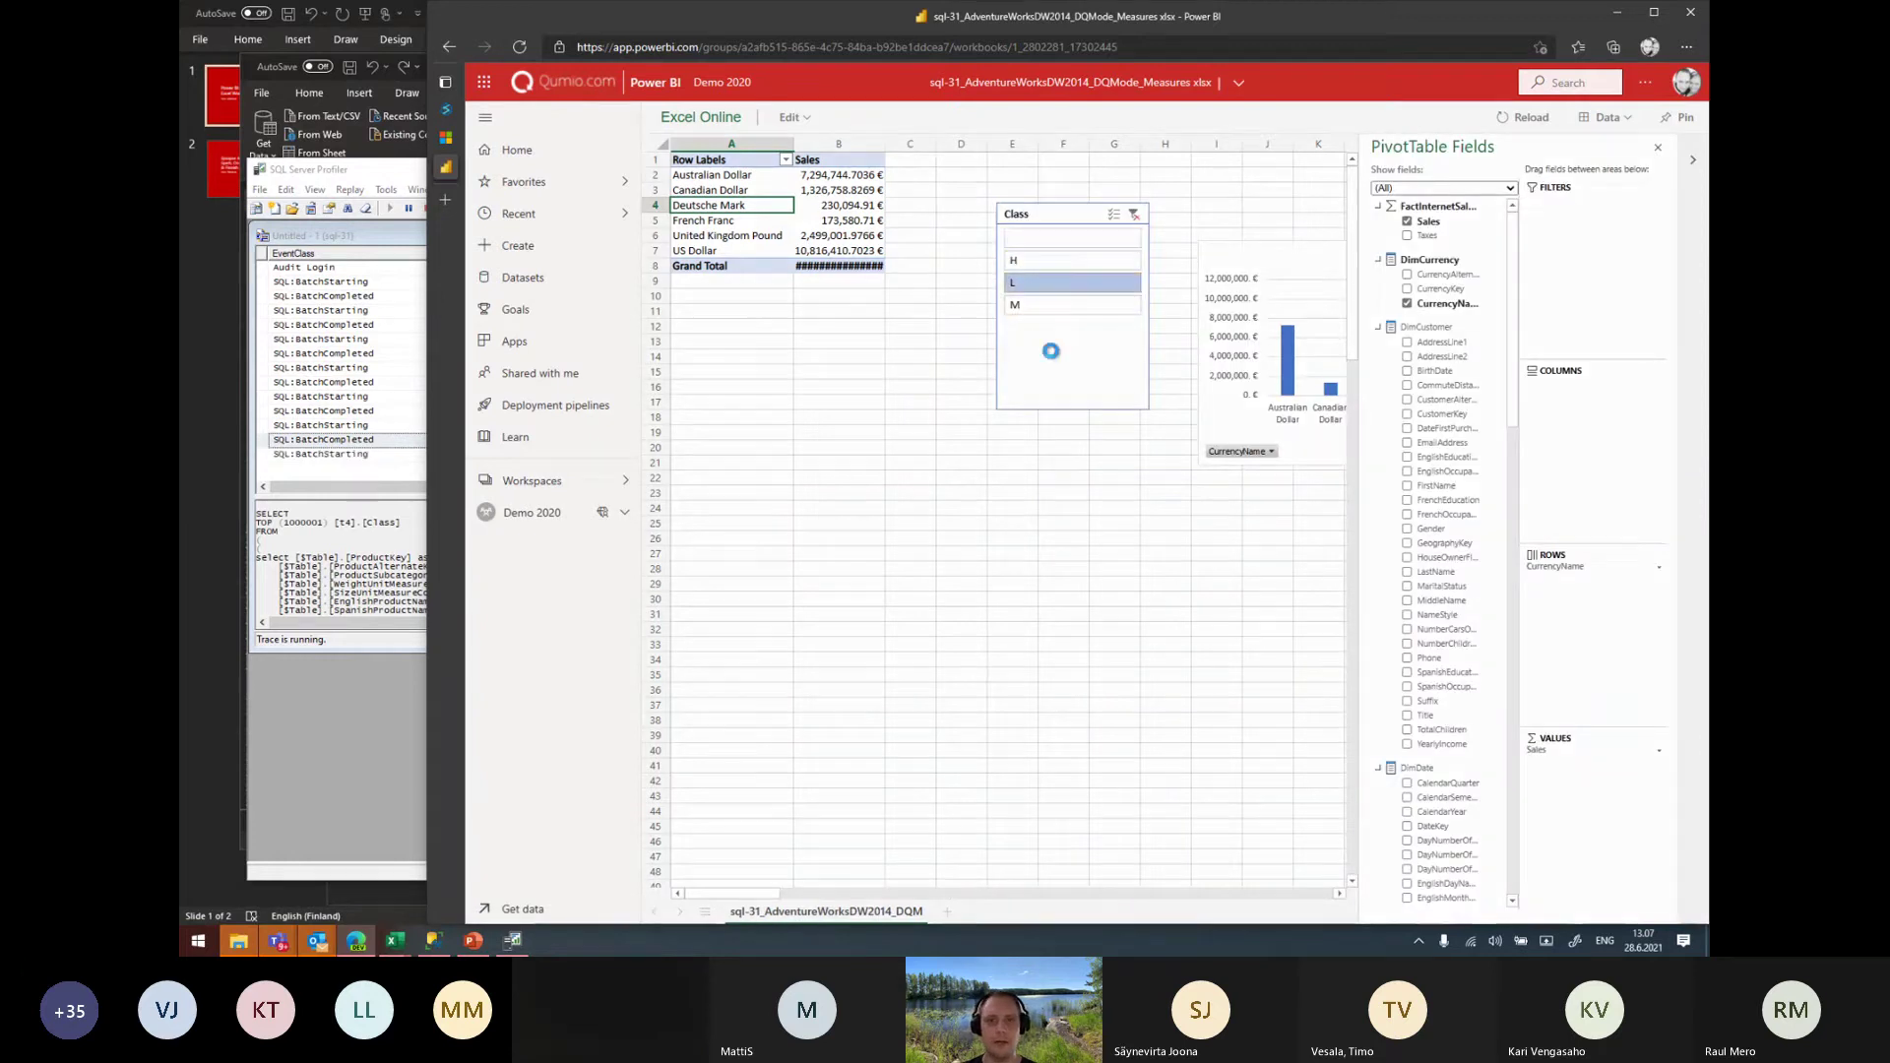
click(332, 431)
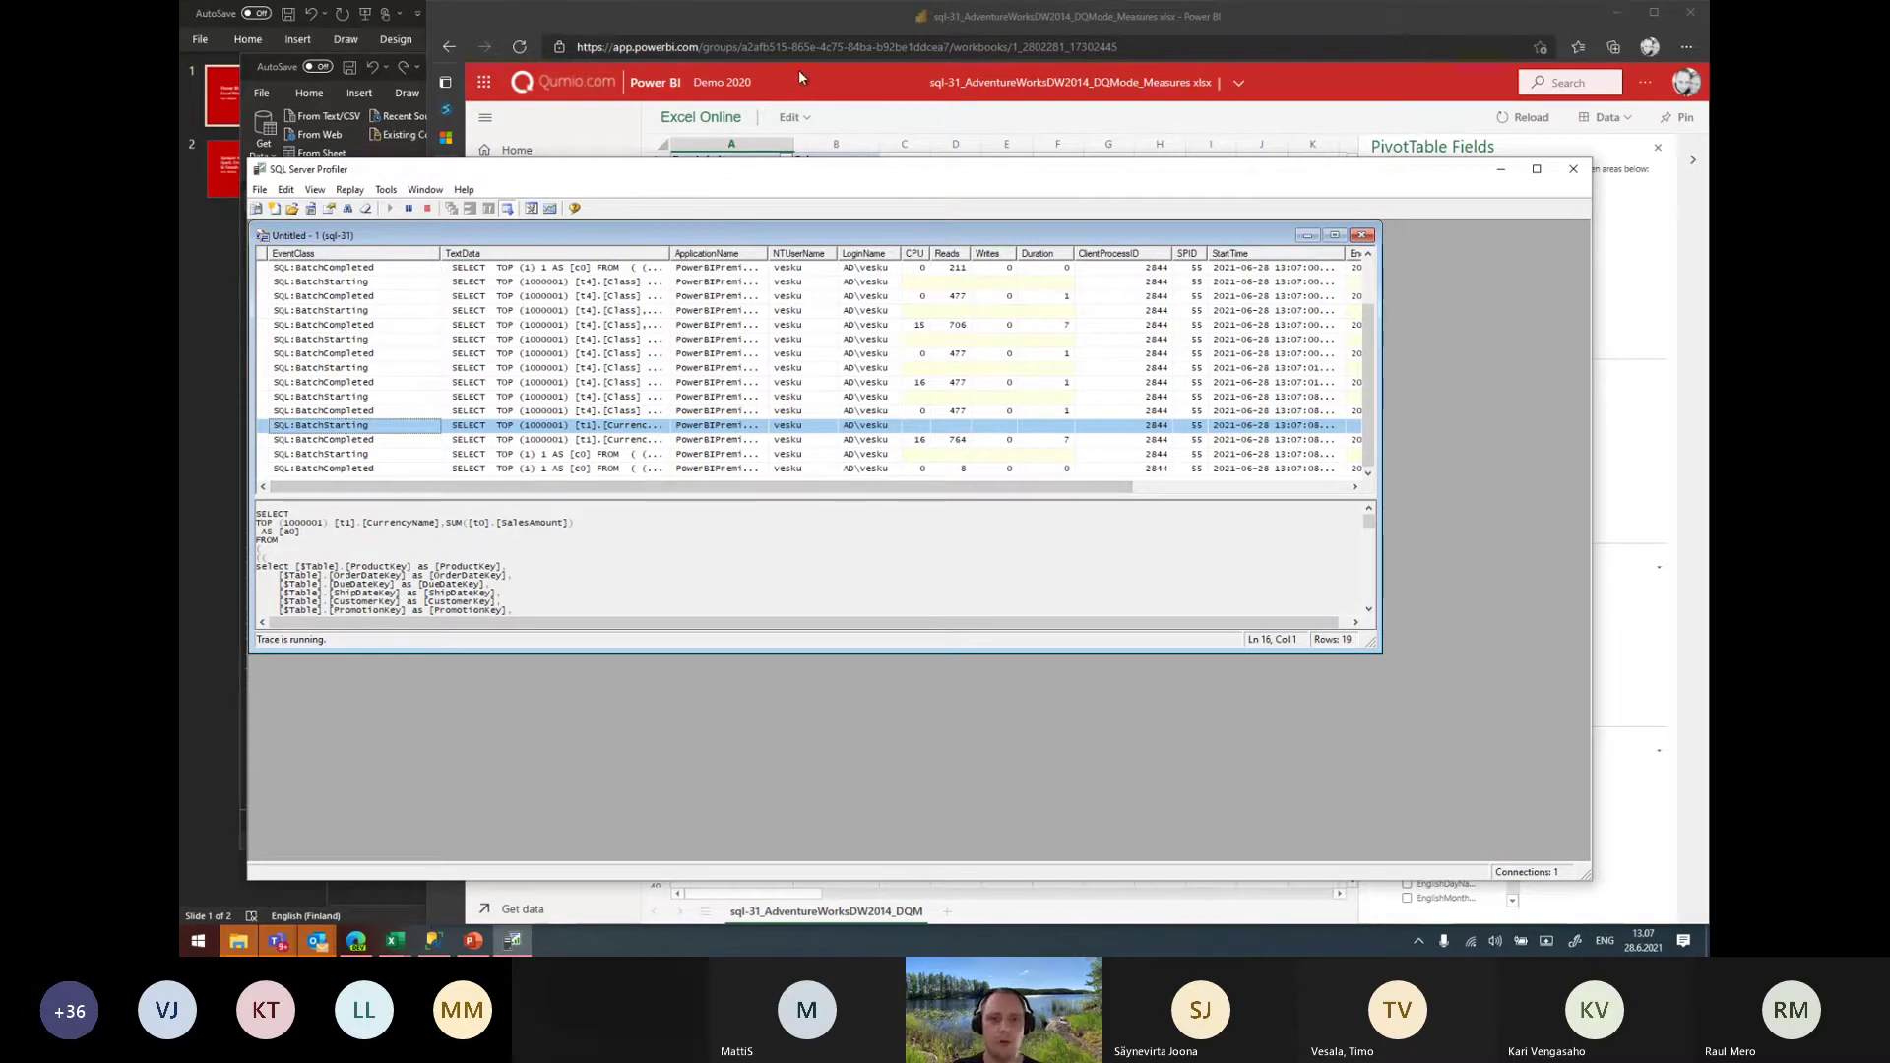
click(801, 21)
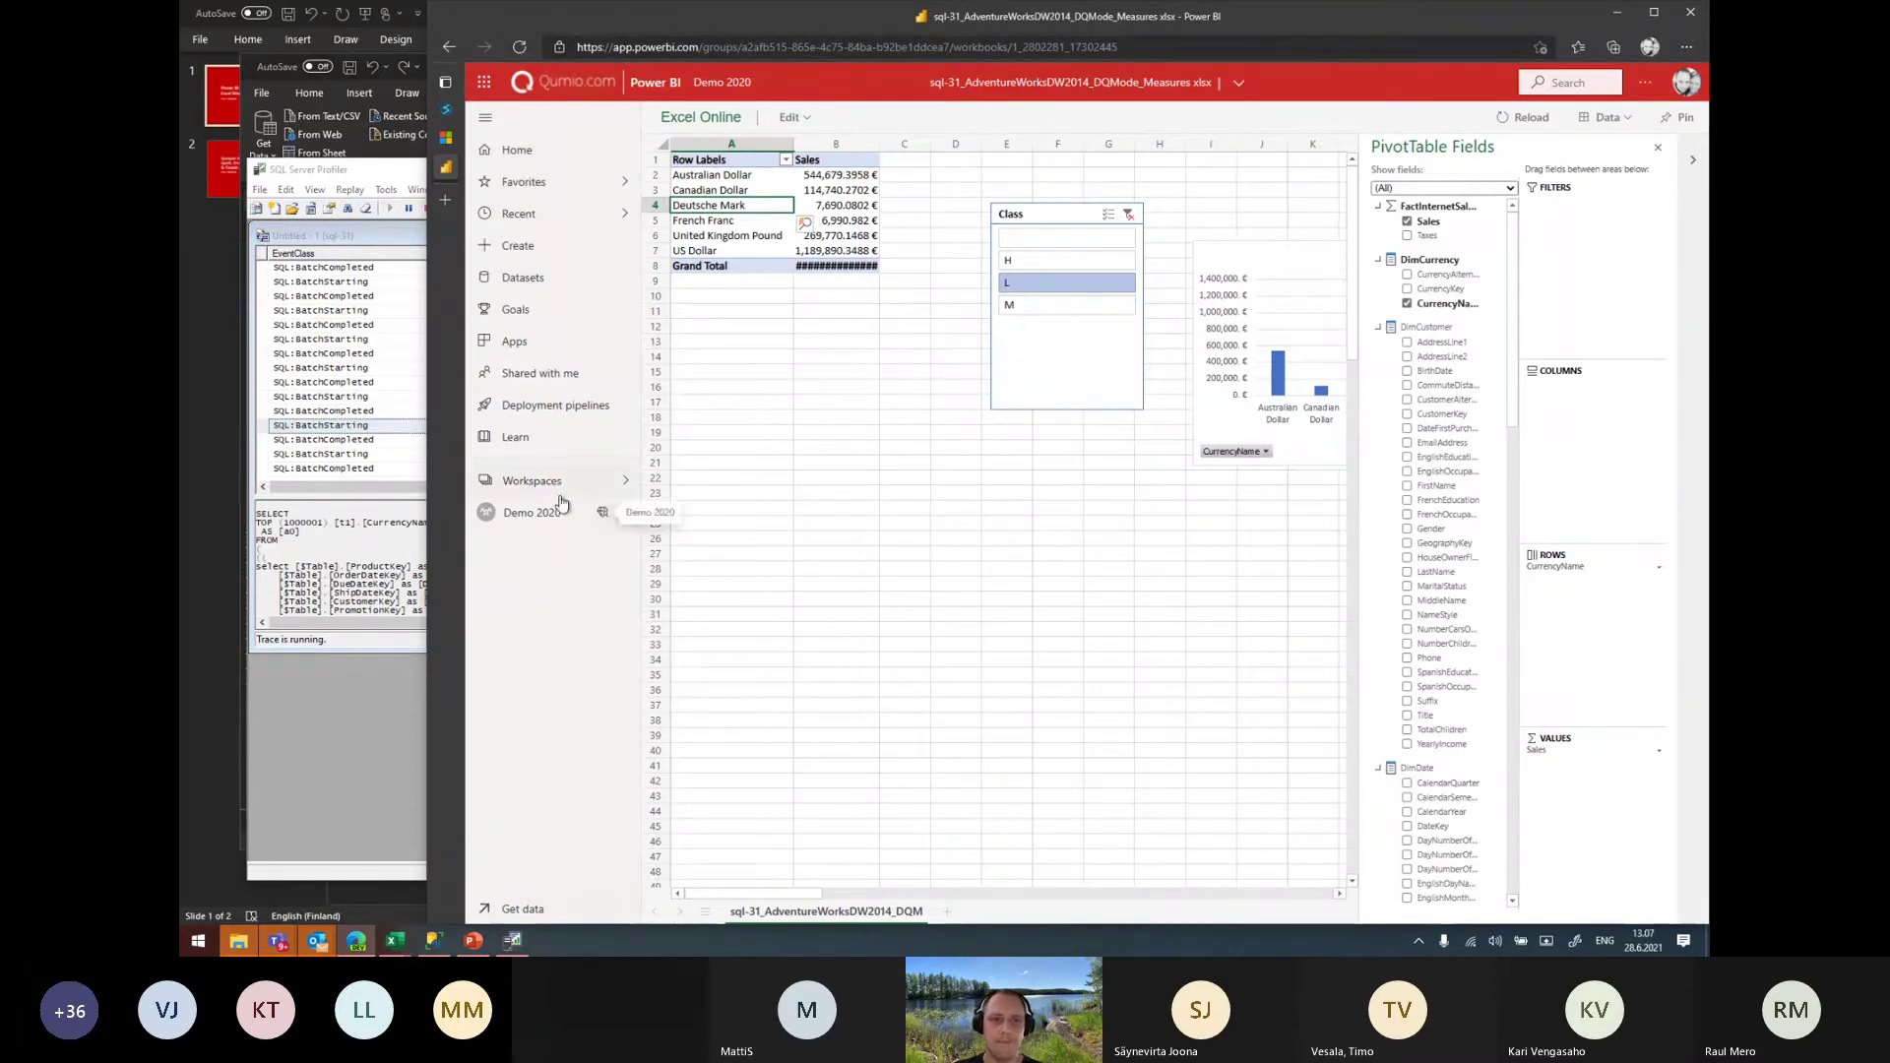
mouse_move(394, 941)
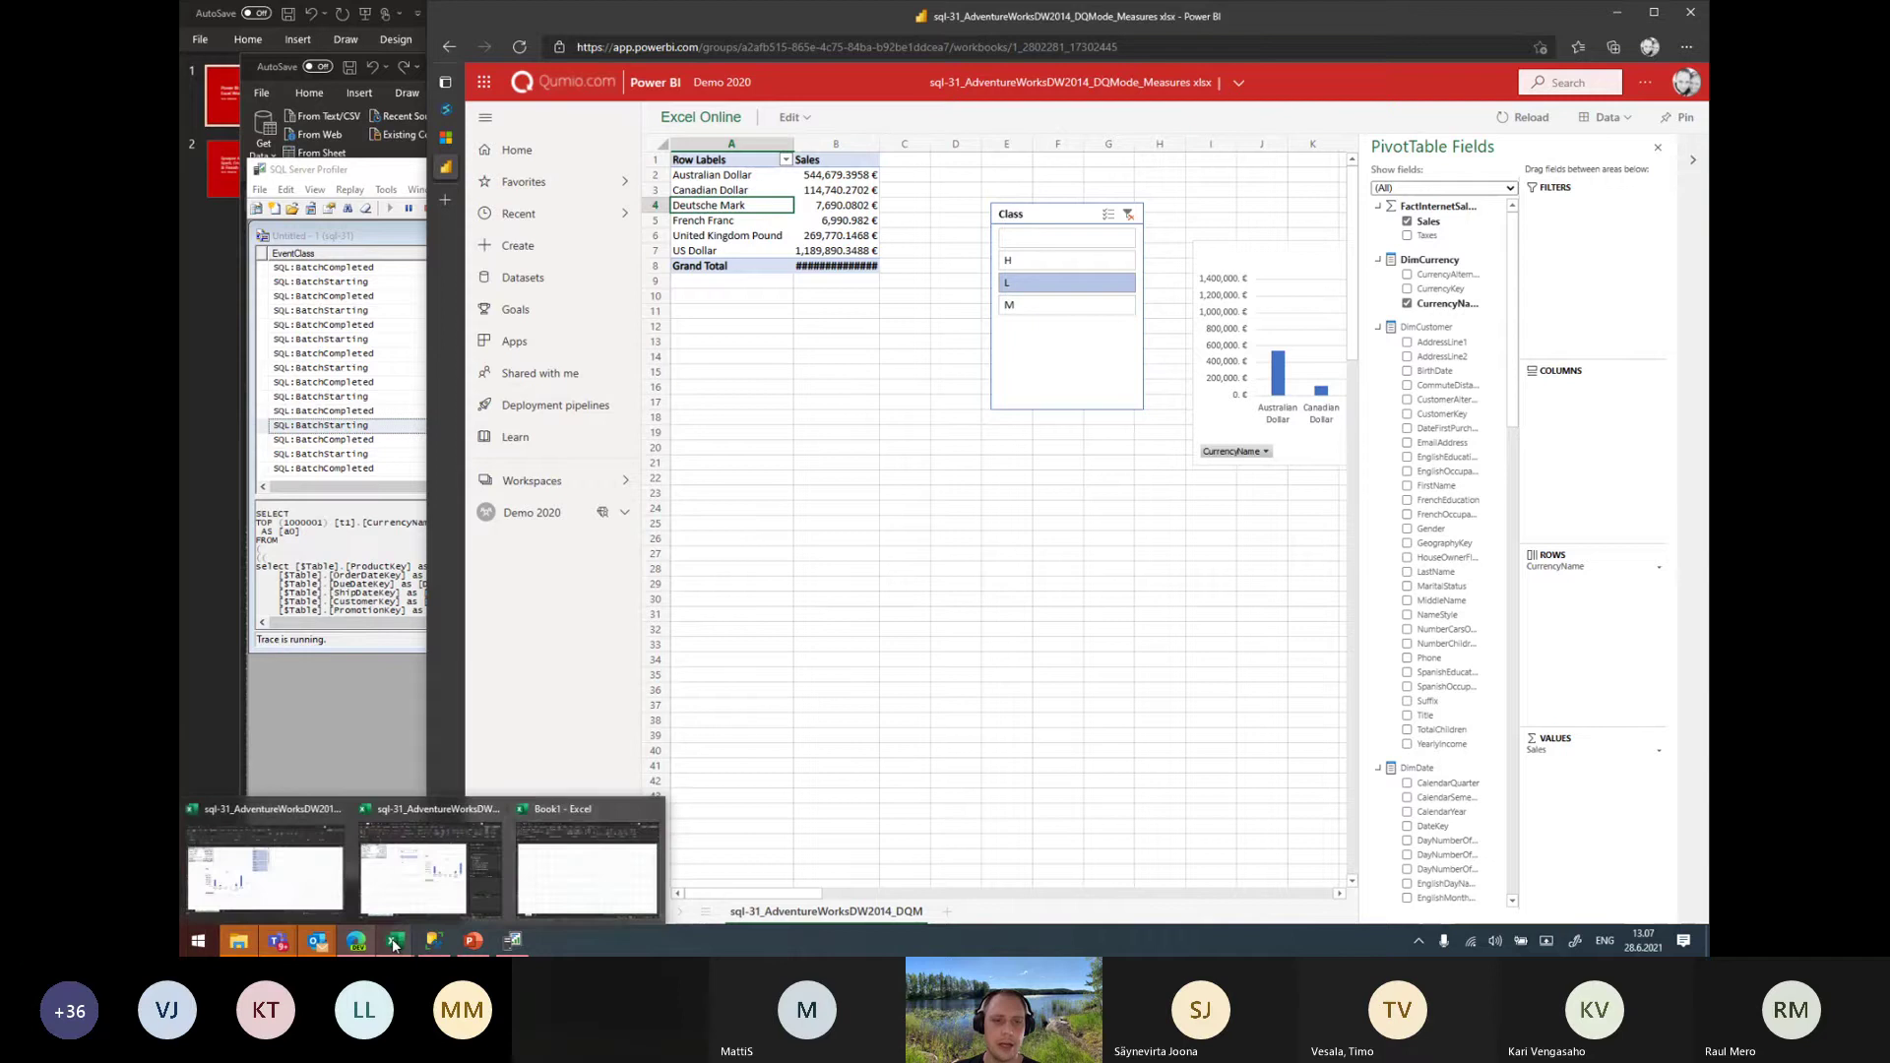
click(581, 888)
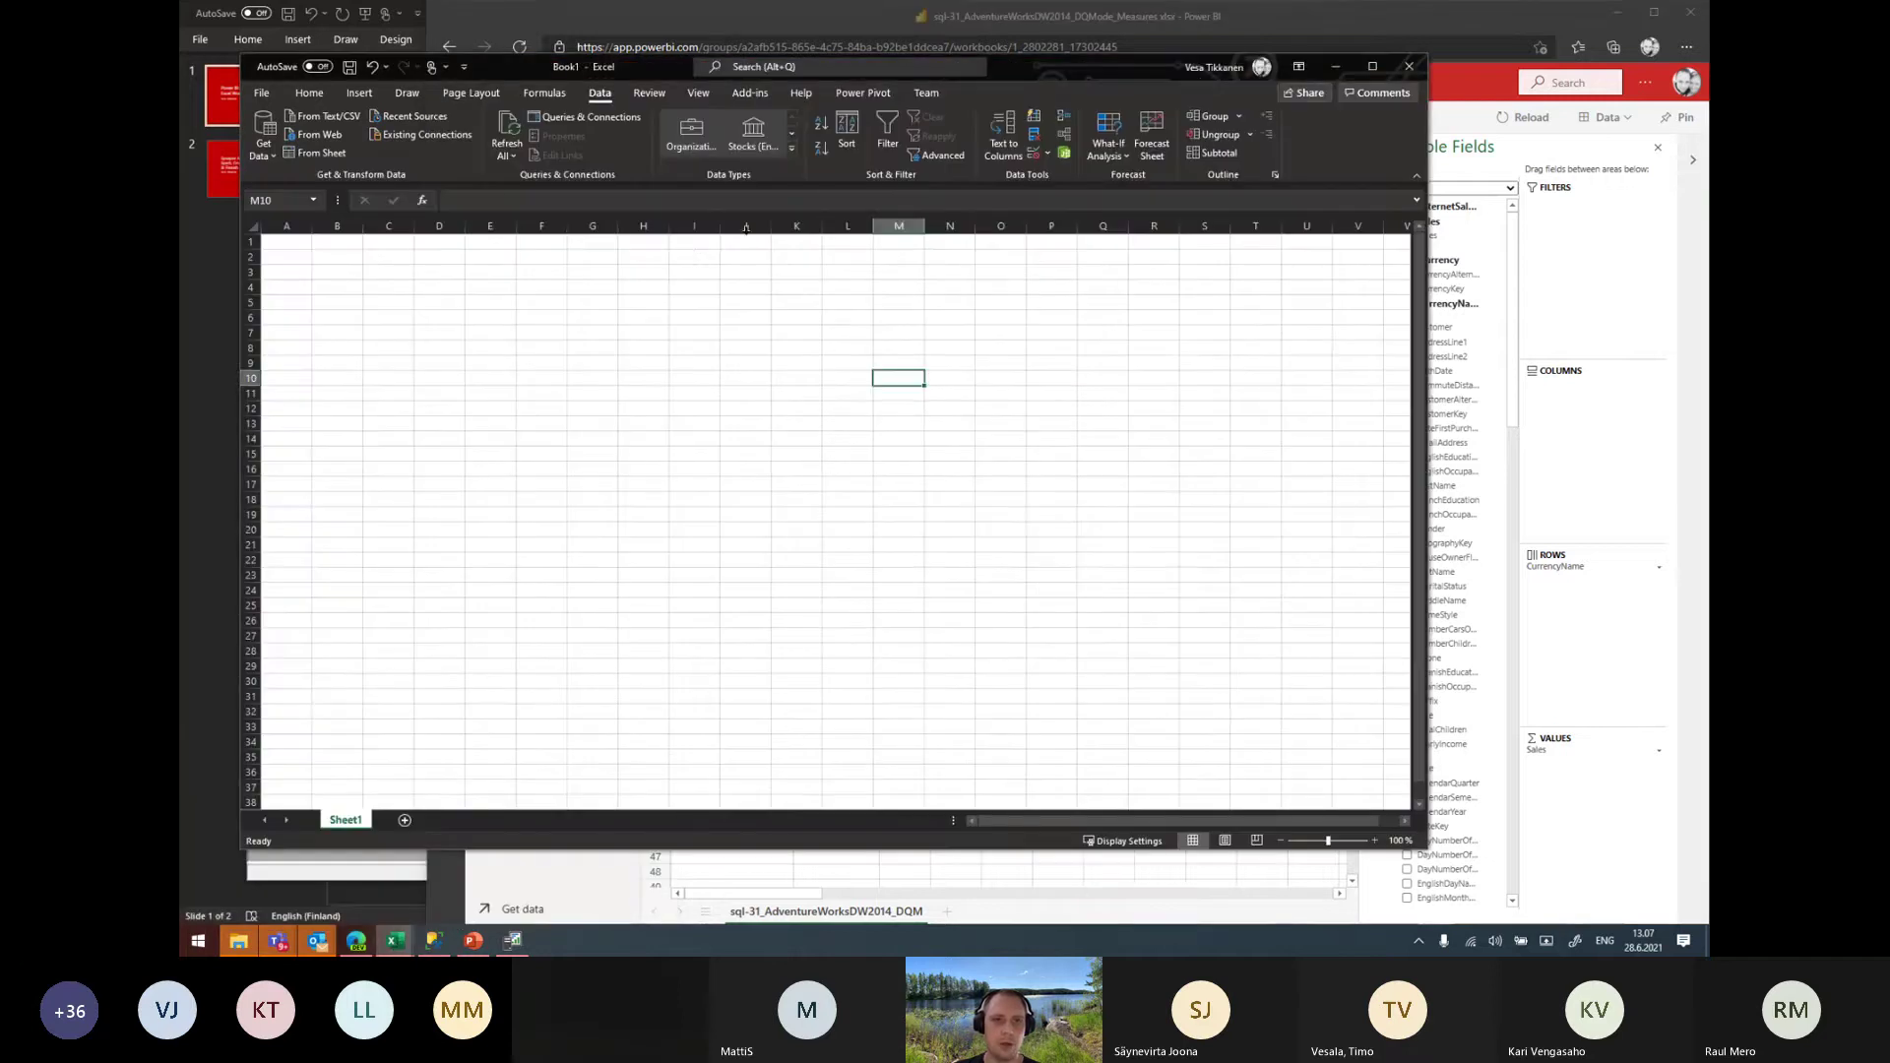
click(260, 155)
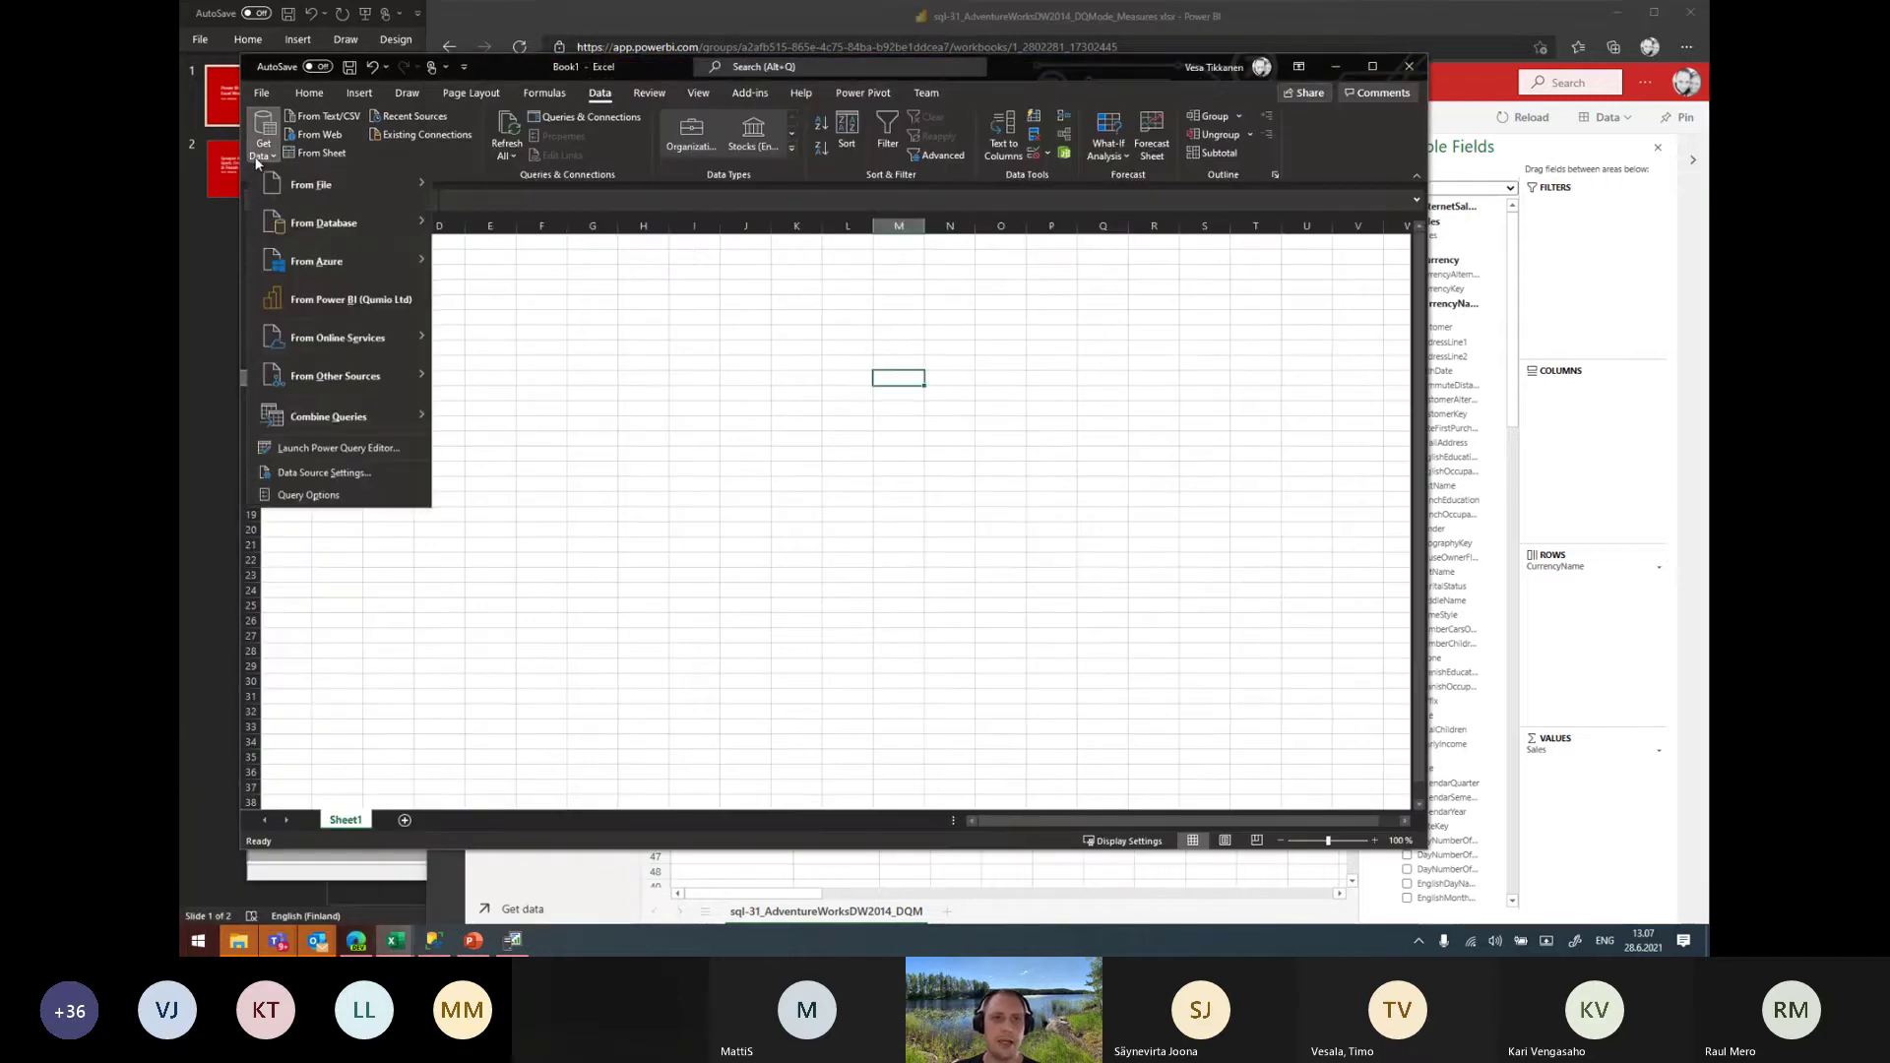
click(355, 311)
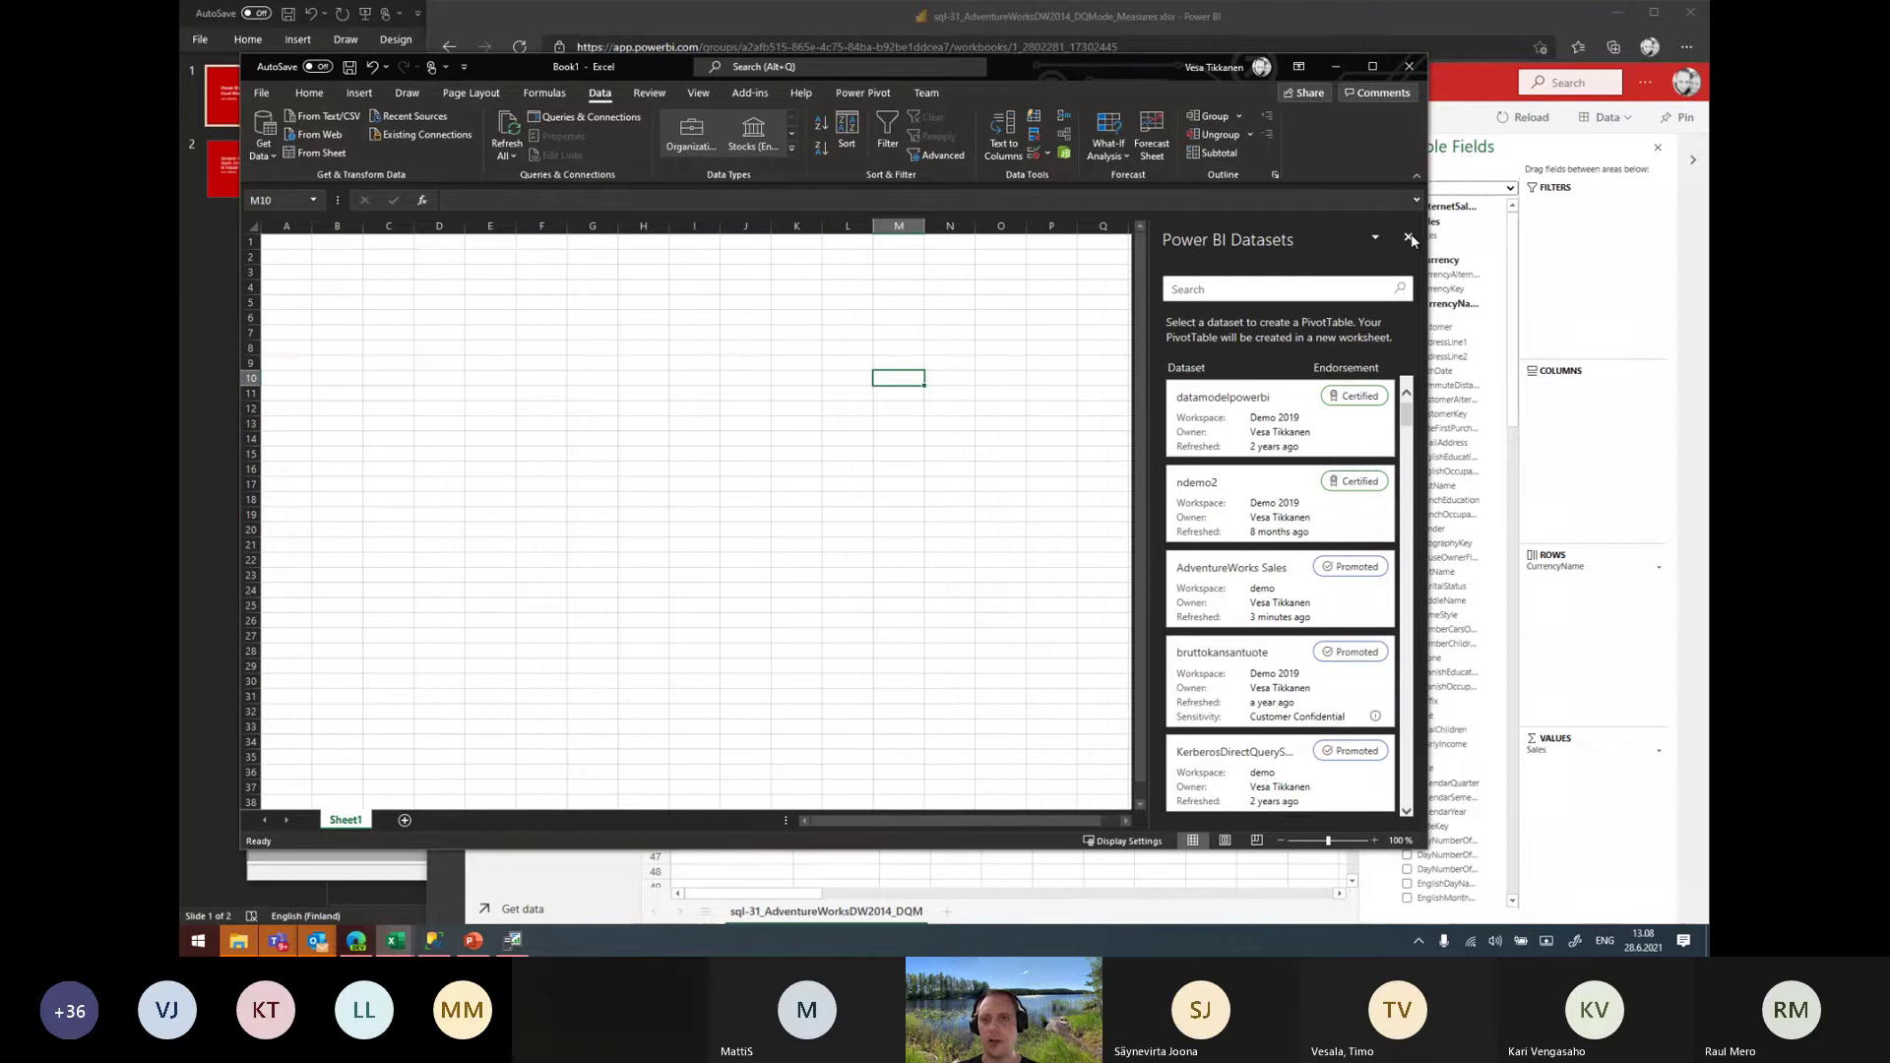
click(1408, 238)
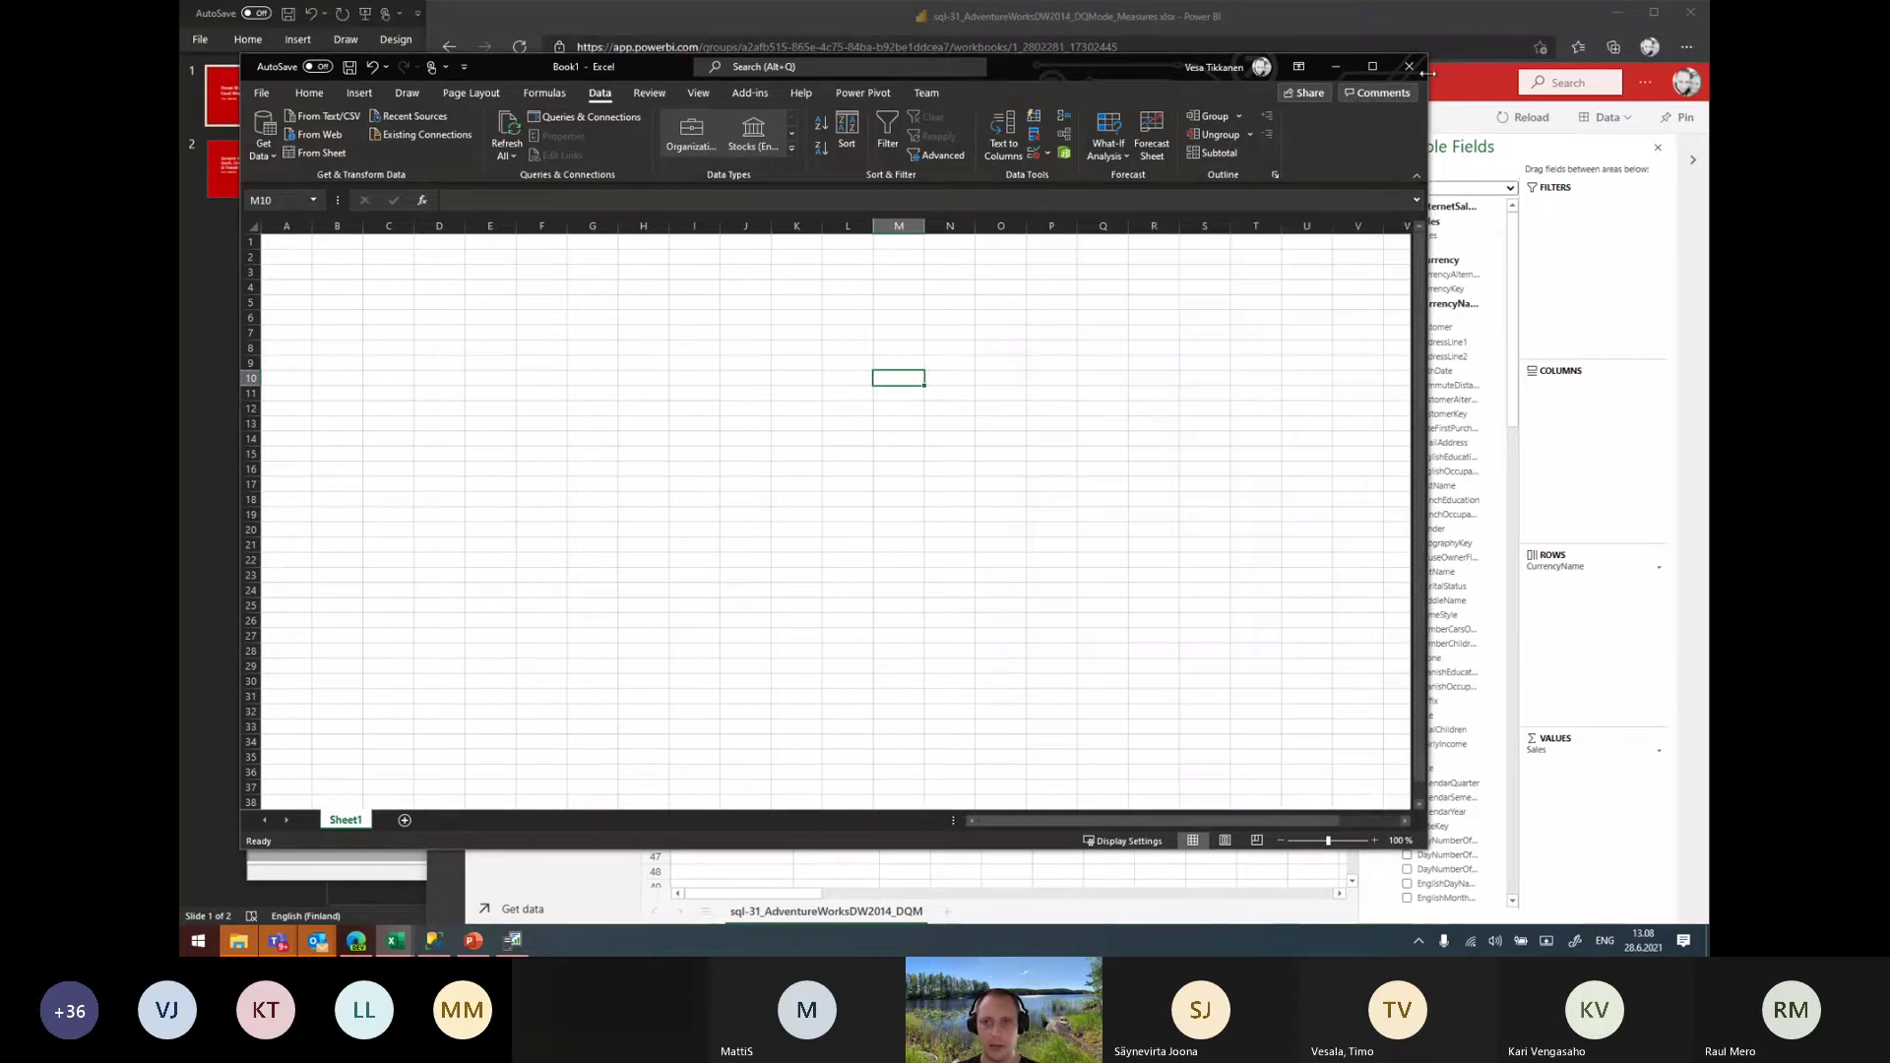
click(1467, 24)
Use Analyze in Excel on the sql-31 DQMode dataset in Demo 2020 to download a connected workbook
click(532, 514)
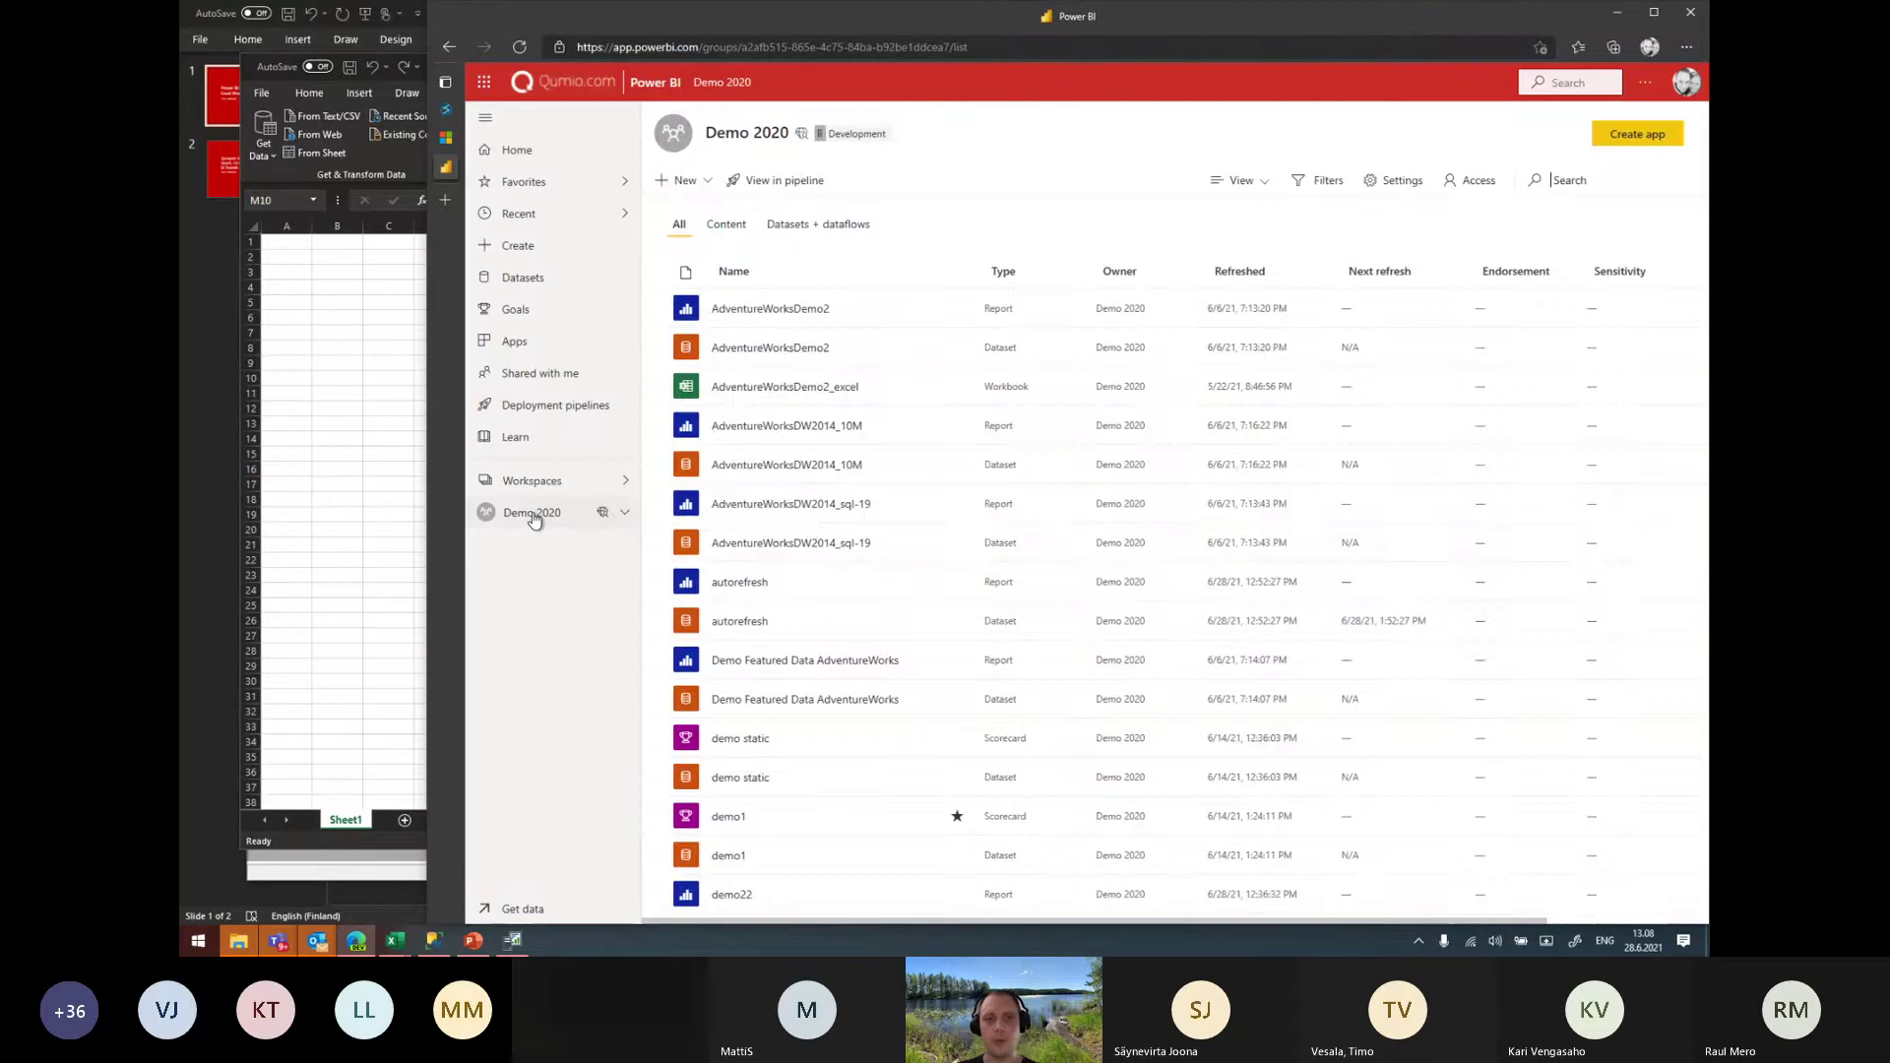
scroll(825, 559, down, 5)
scroll(827, 571, down, 3)
scroll(827, 610, down, 2)
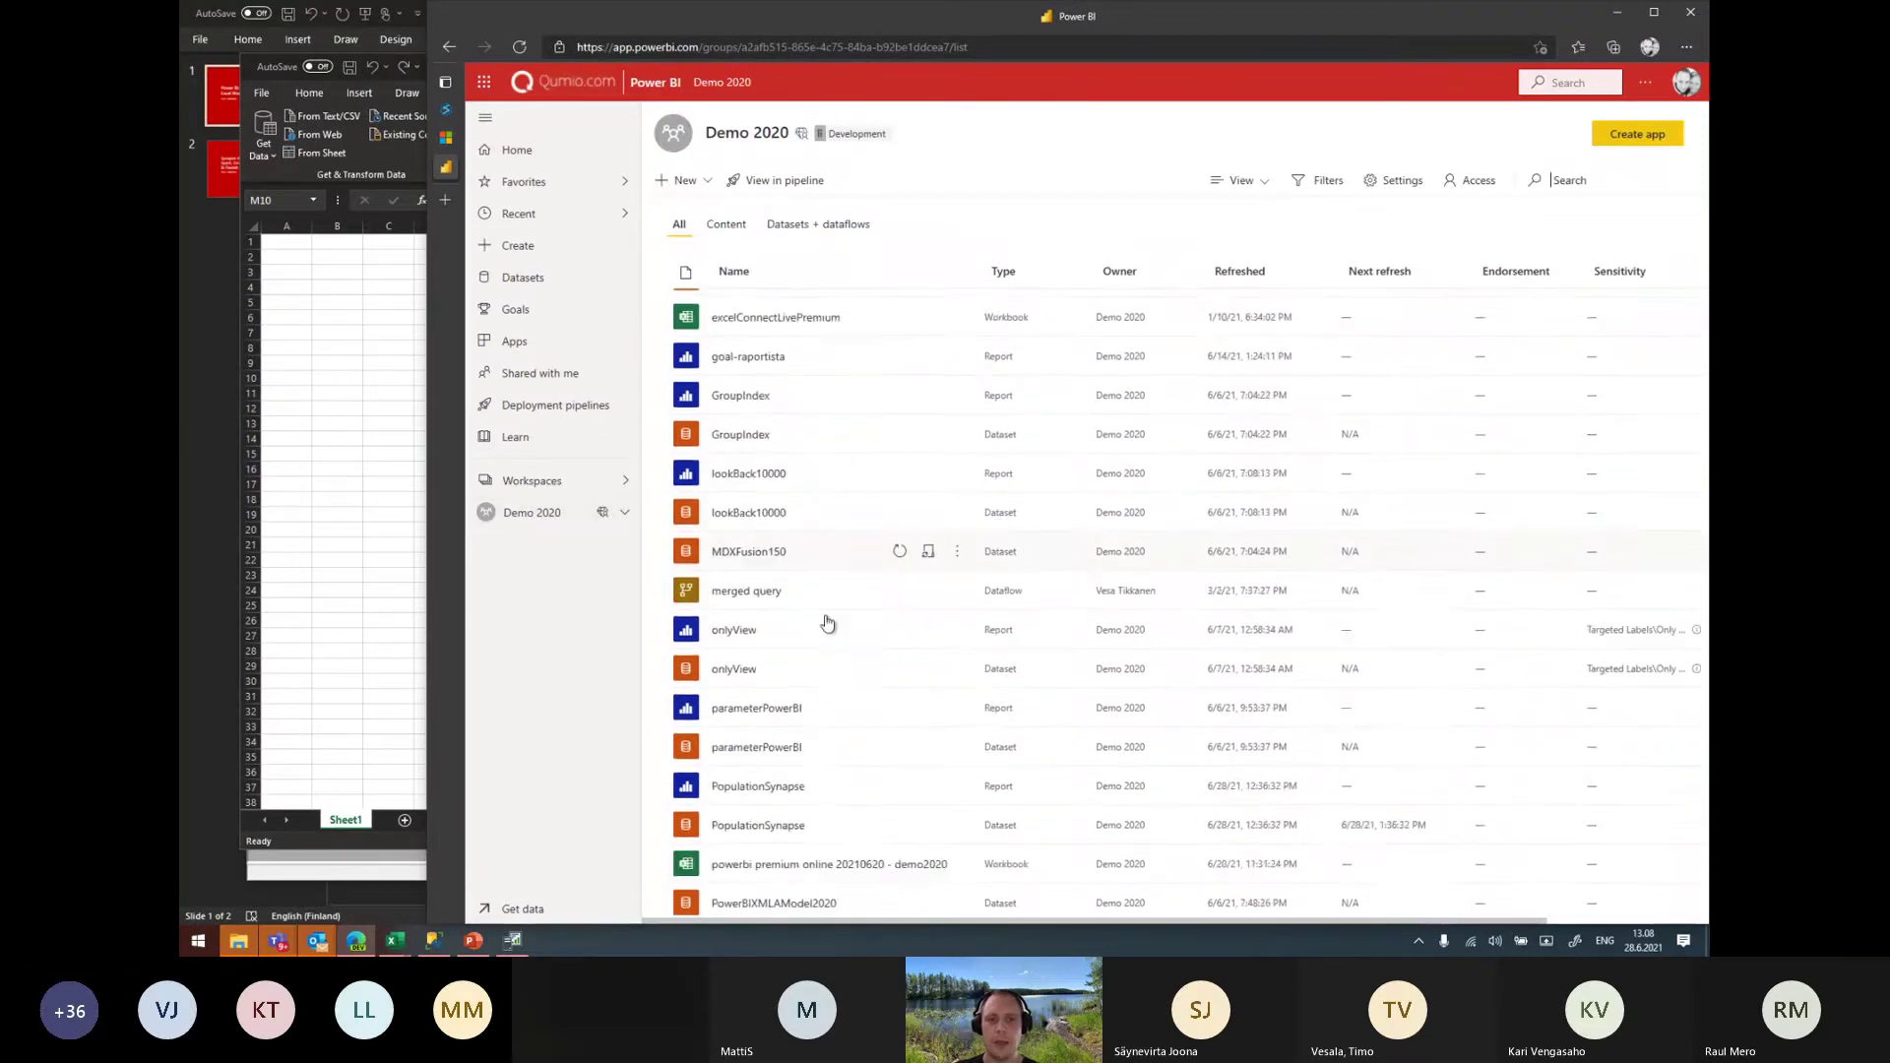
scroll(827, 620, down, 3)
scroll(829, 622, down, 3)
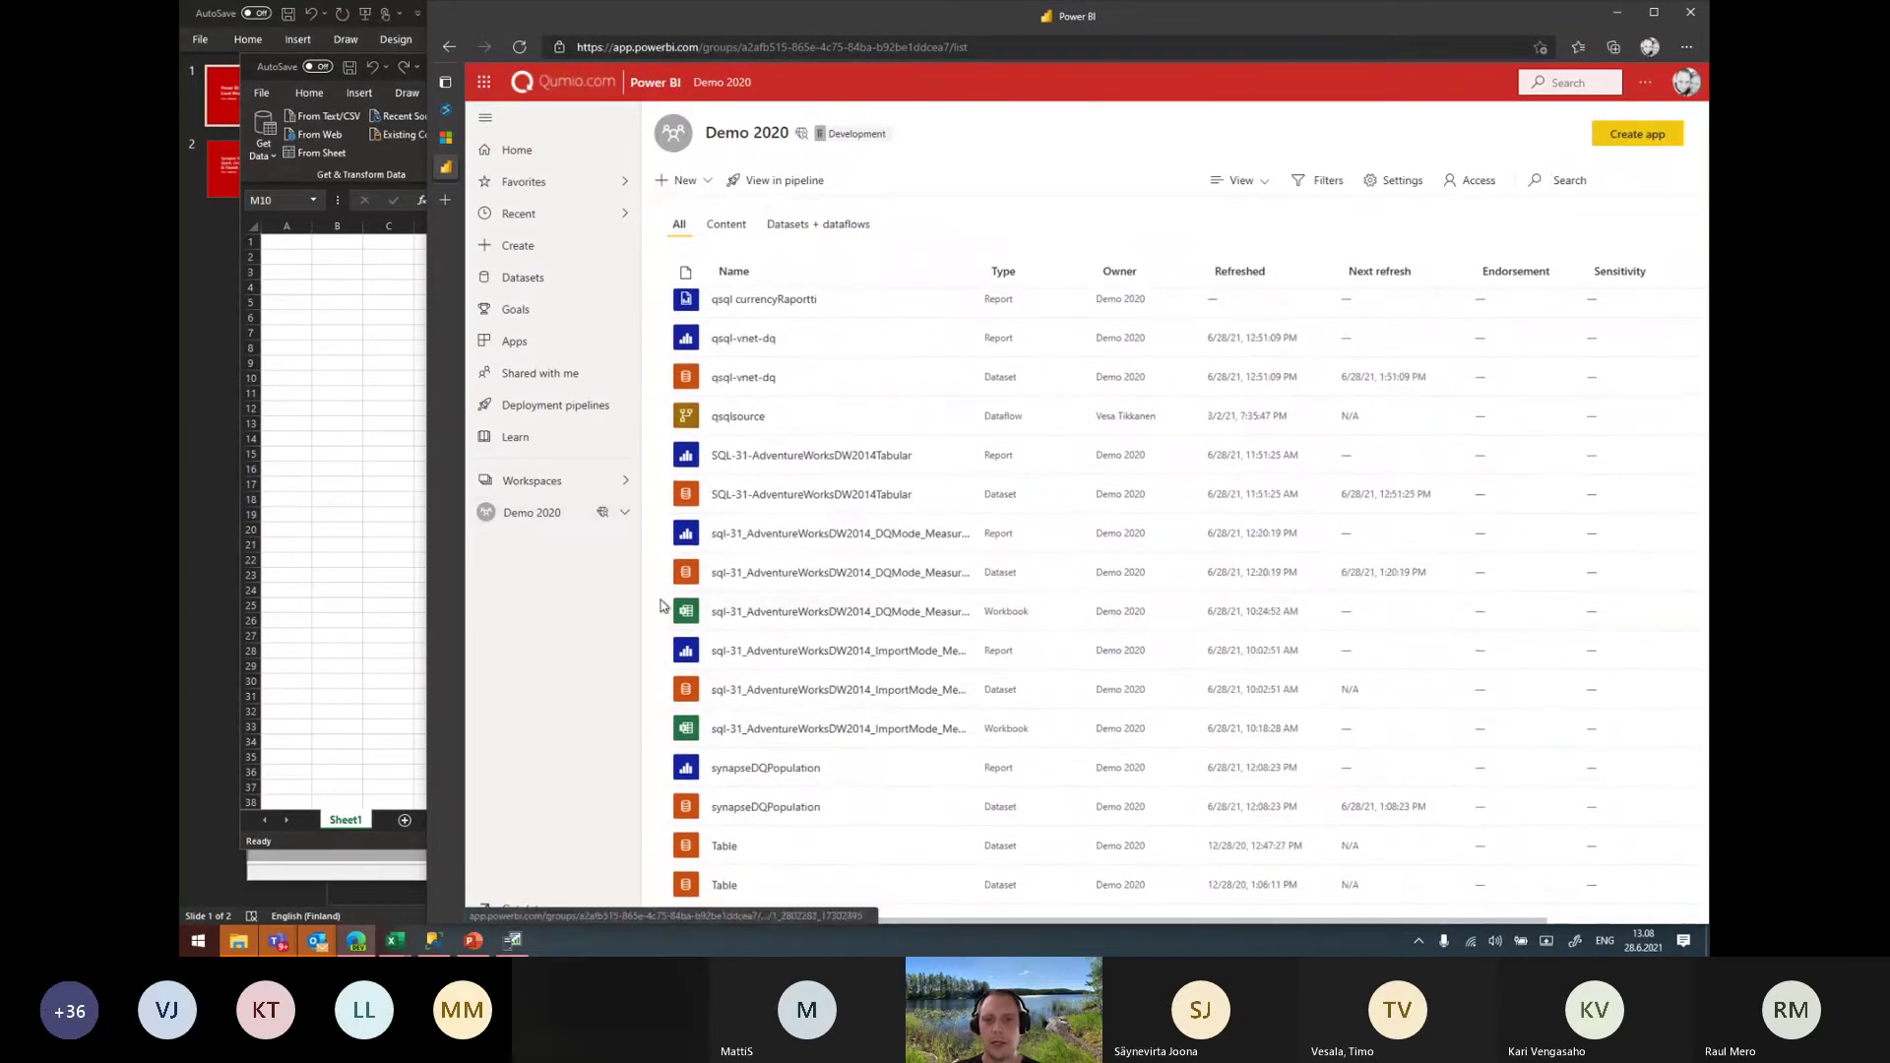
mouse_move(798, 571)
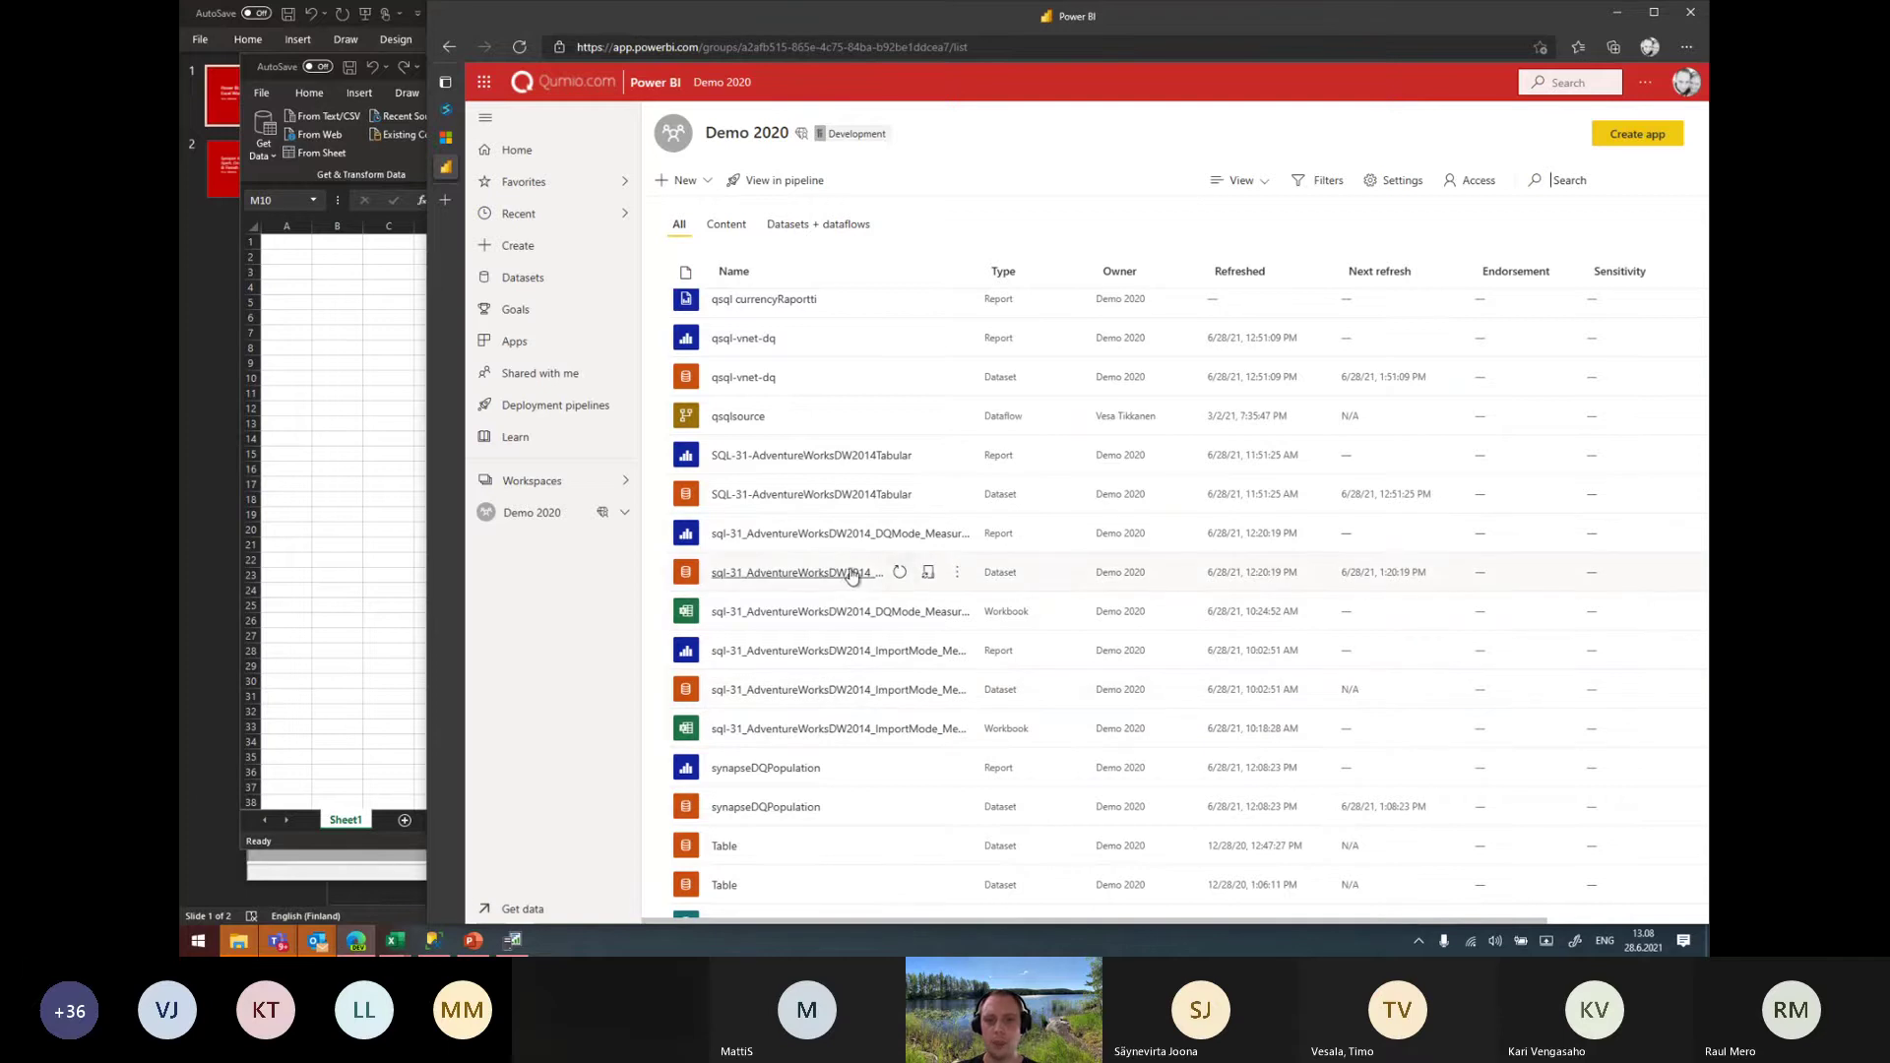
click(959, 577)
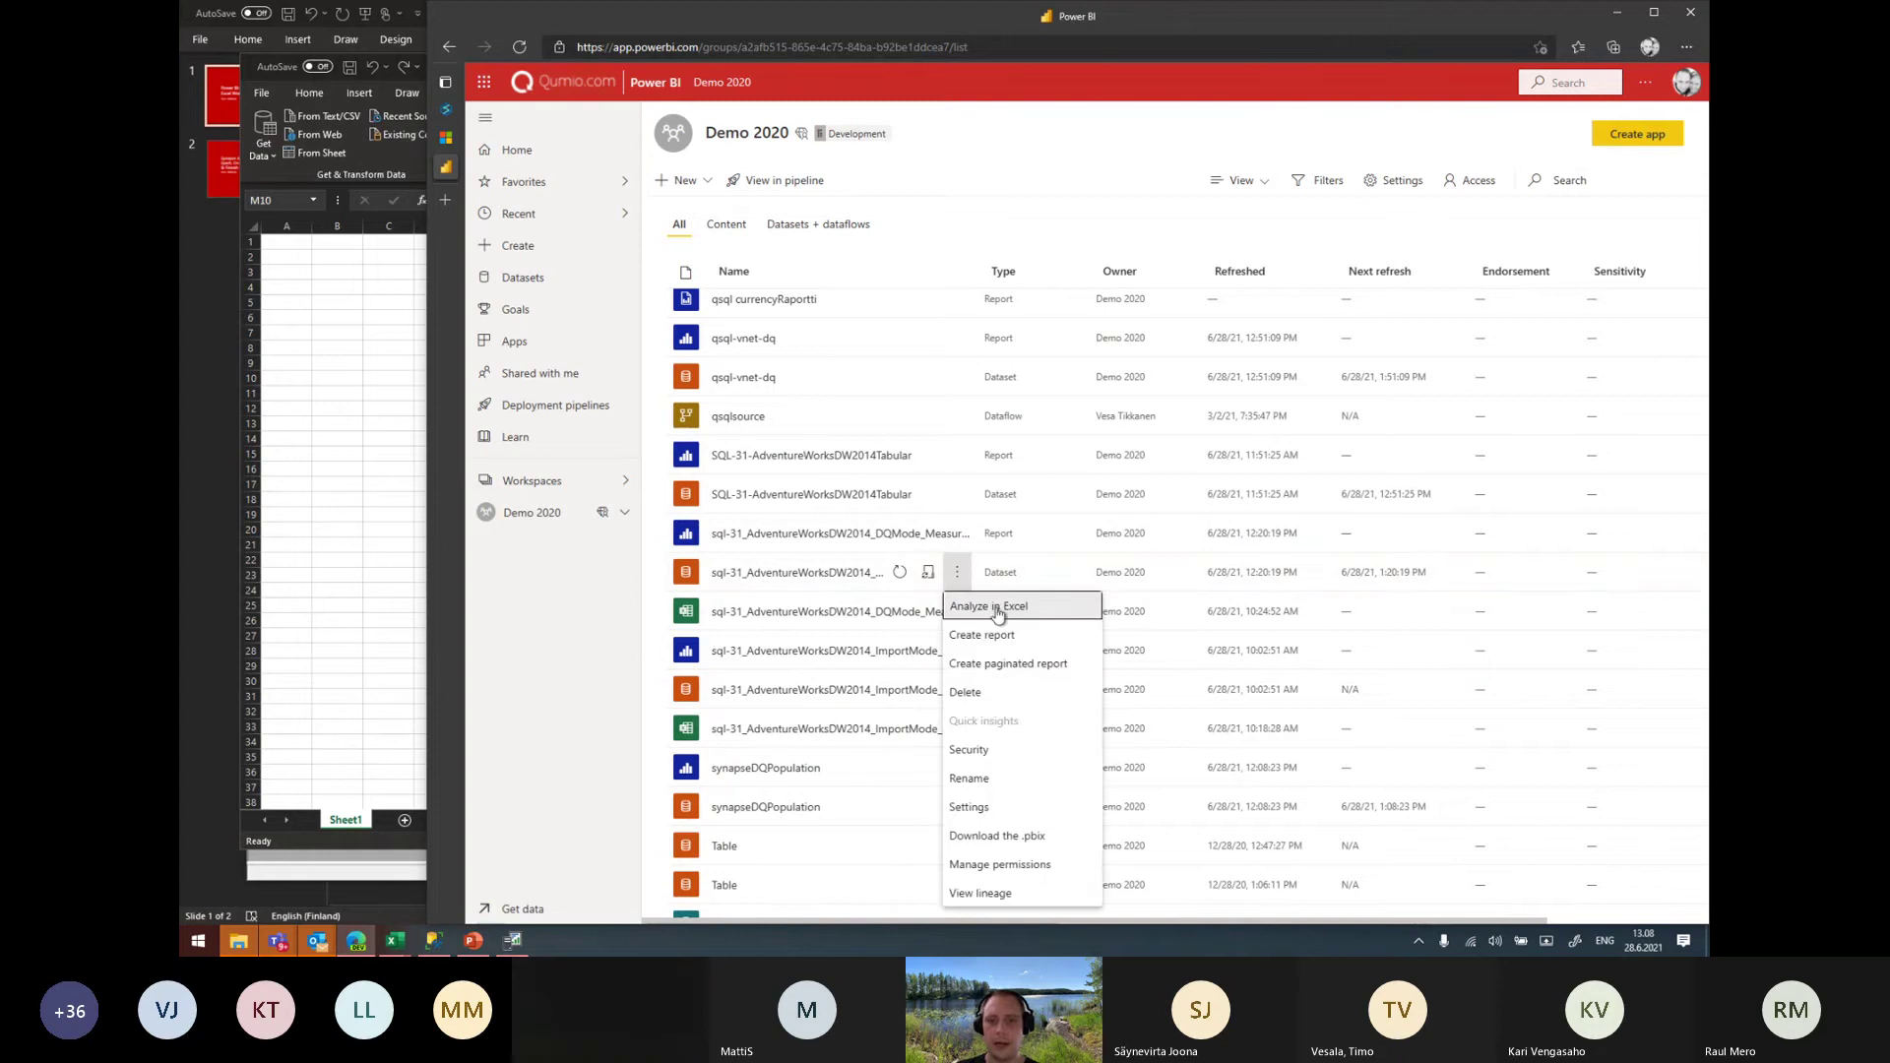
click(984, 605)
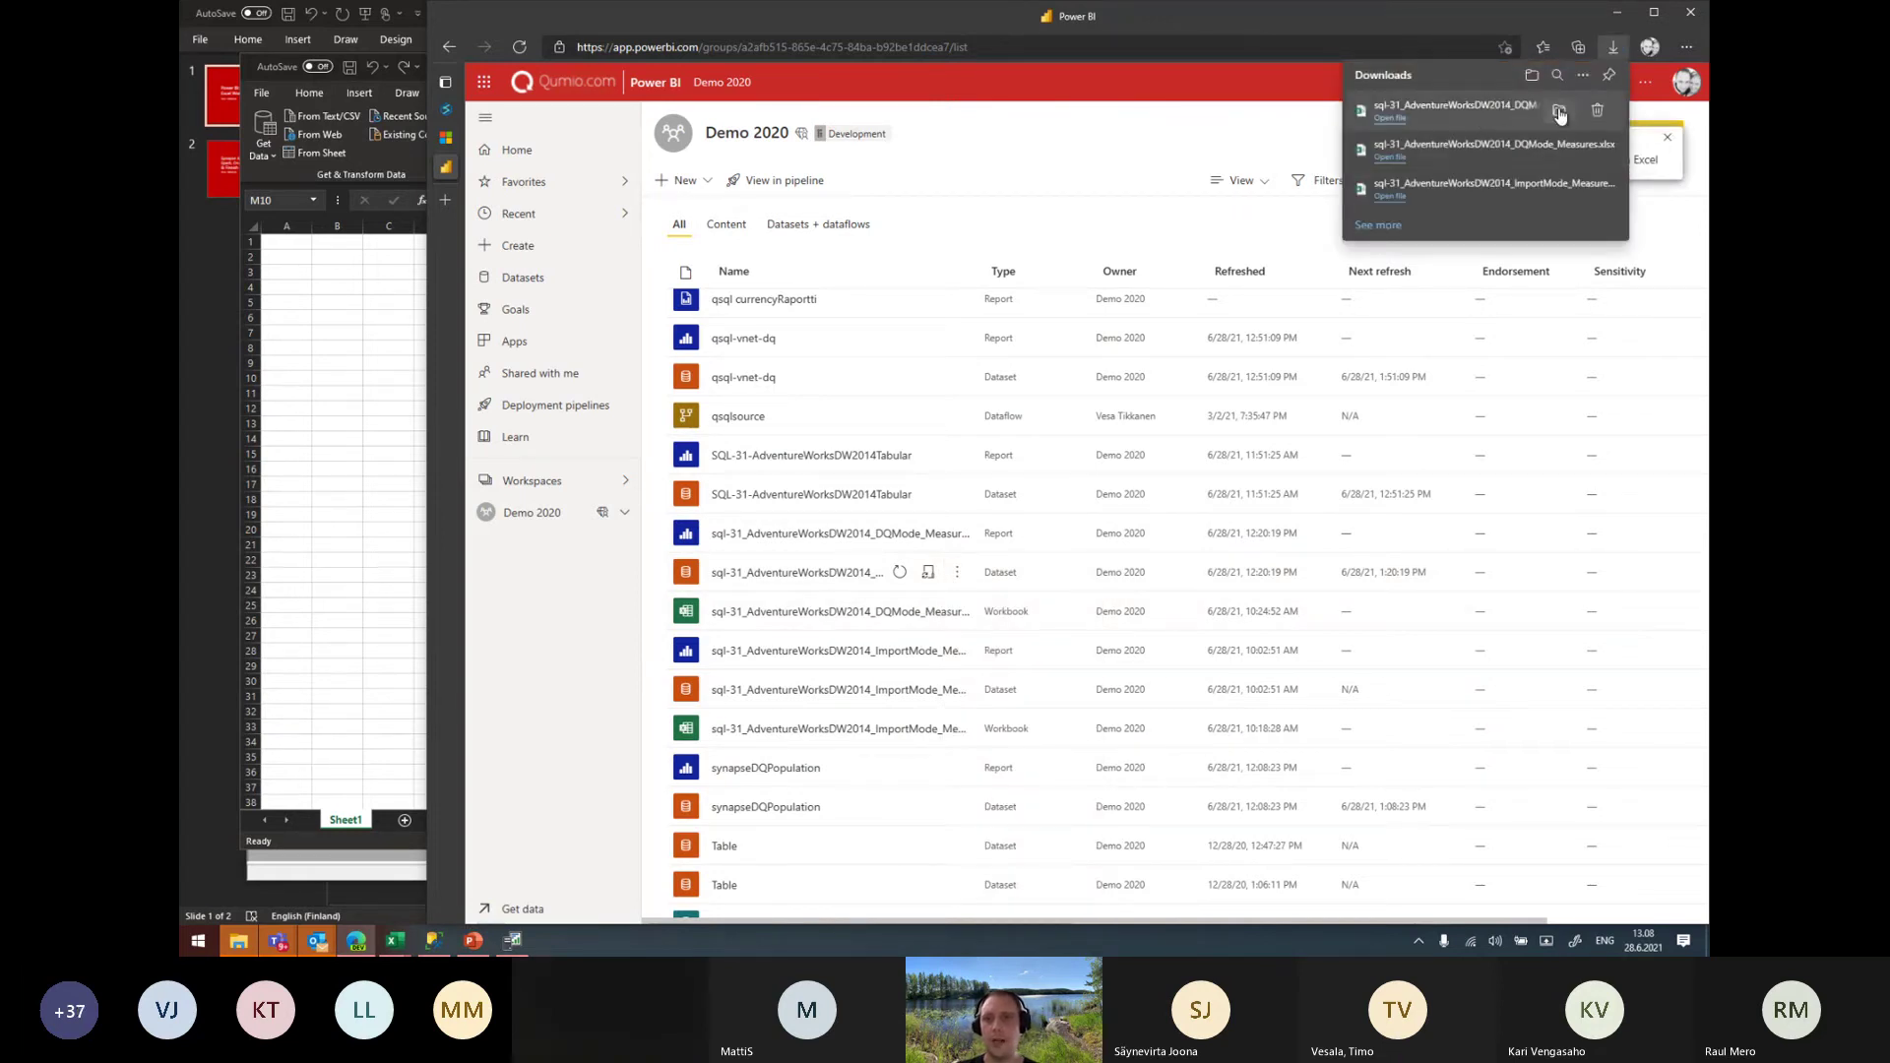
Open the downloaded sql-31_AdventureWorksDW2014_DQMode_Measures (1).xlsx from its Downloads folder
click(1559, 111)
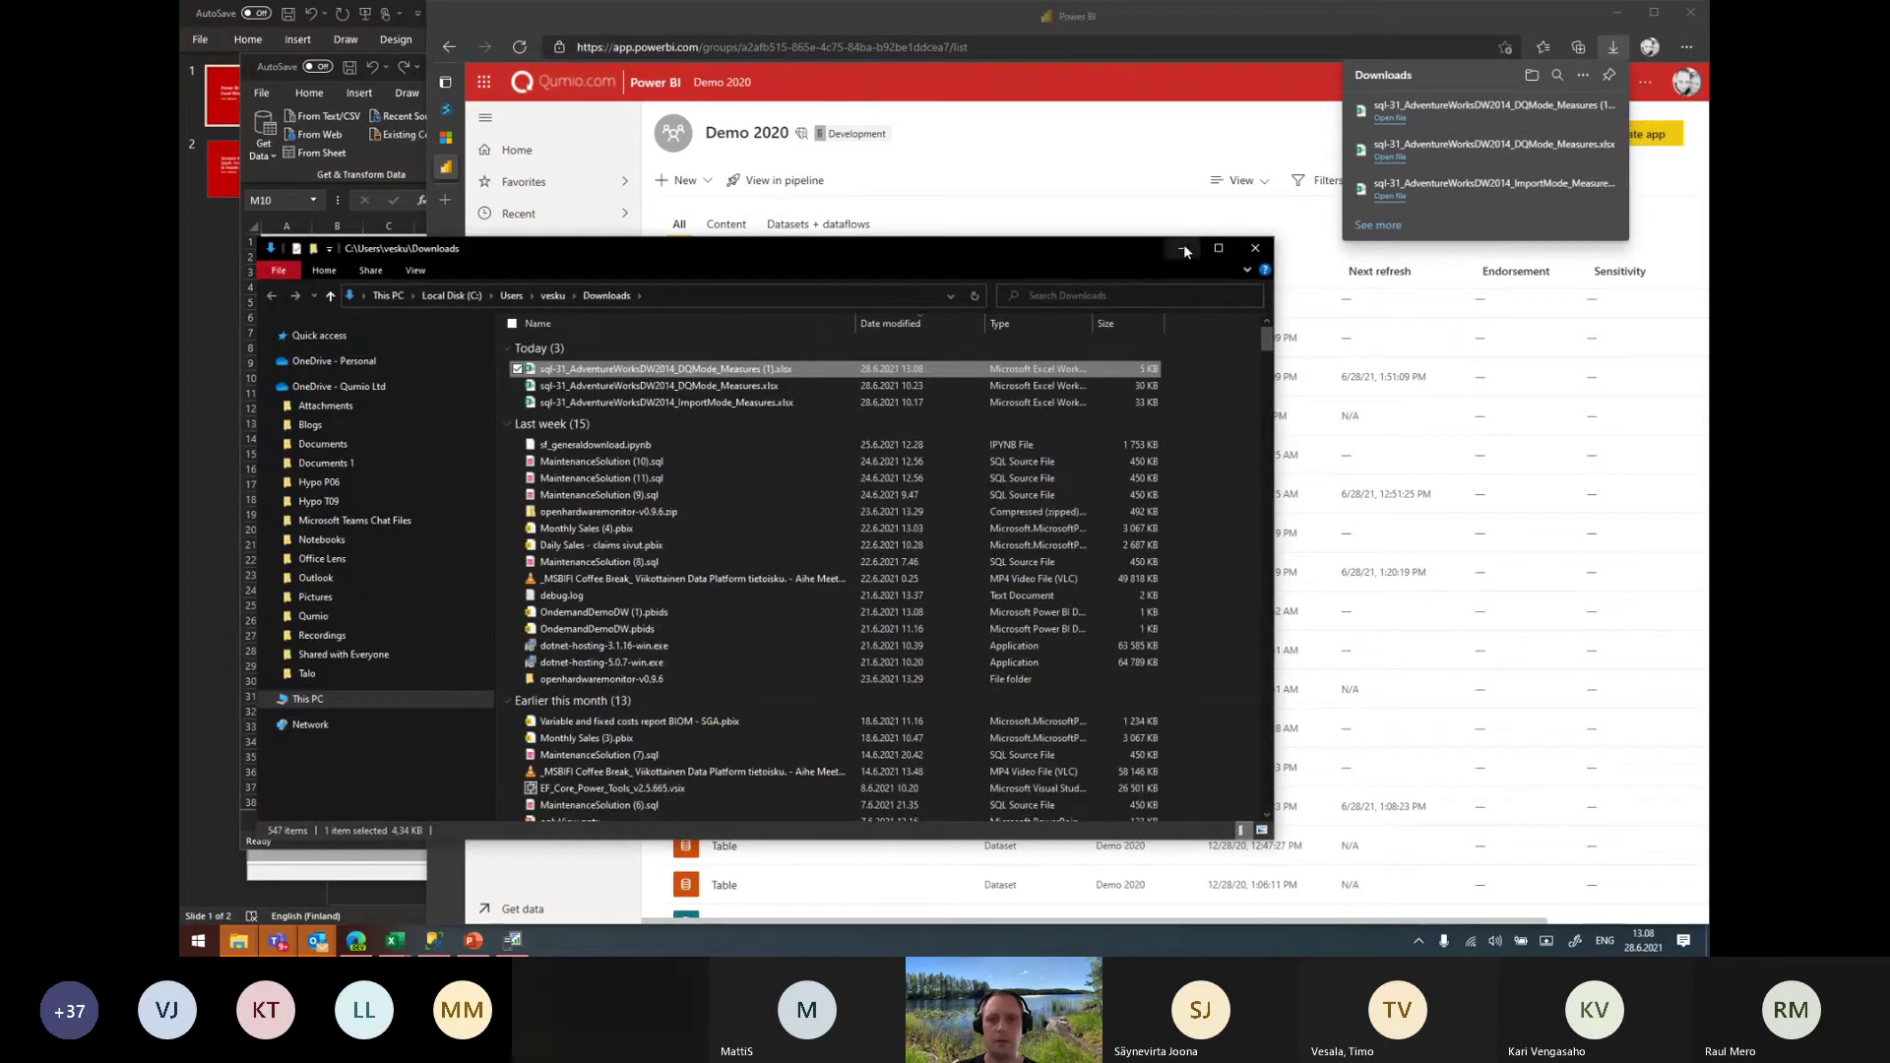
double_click(768, 370)
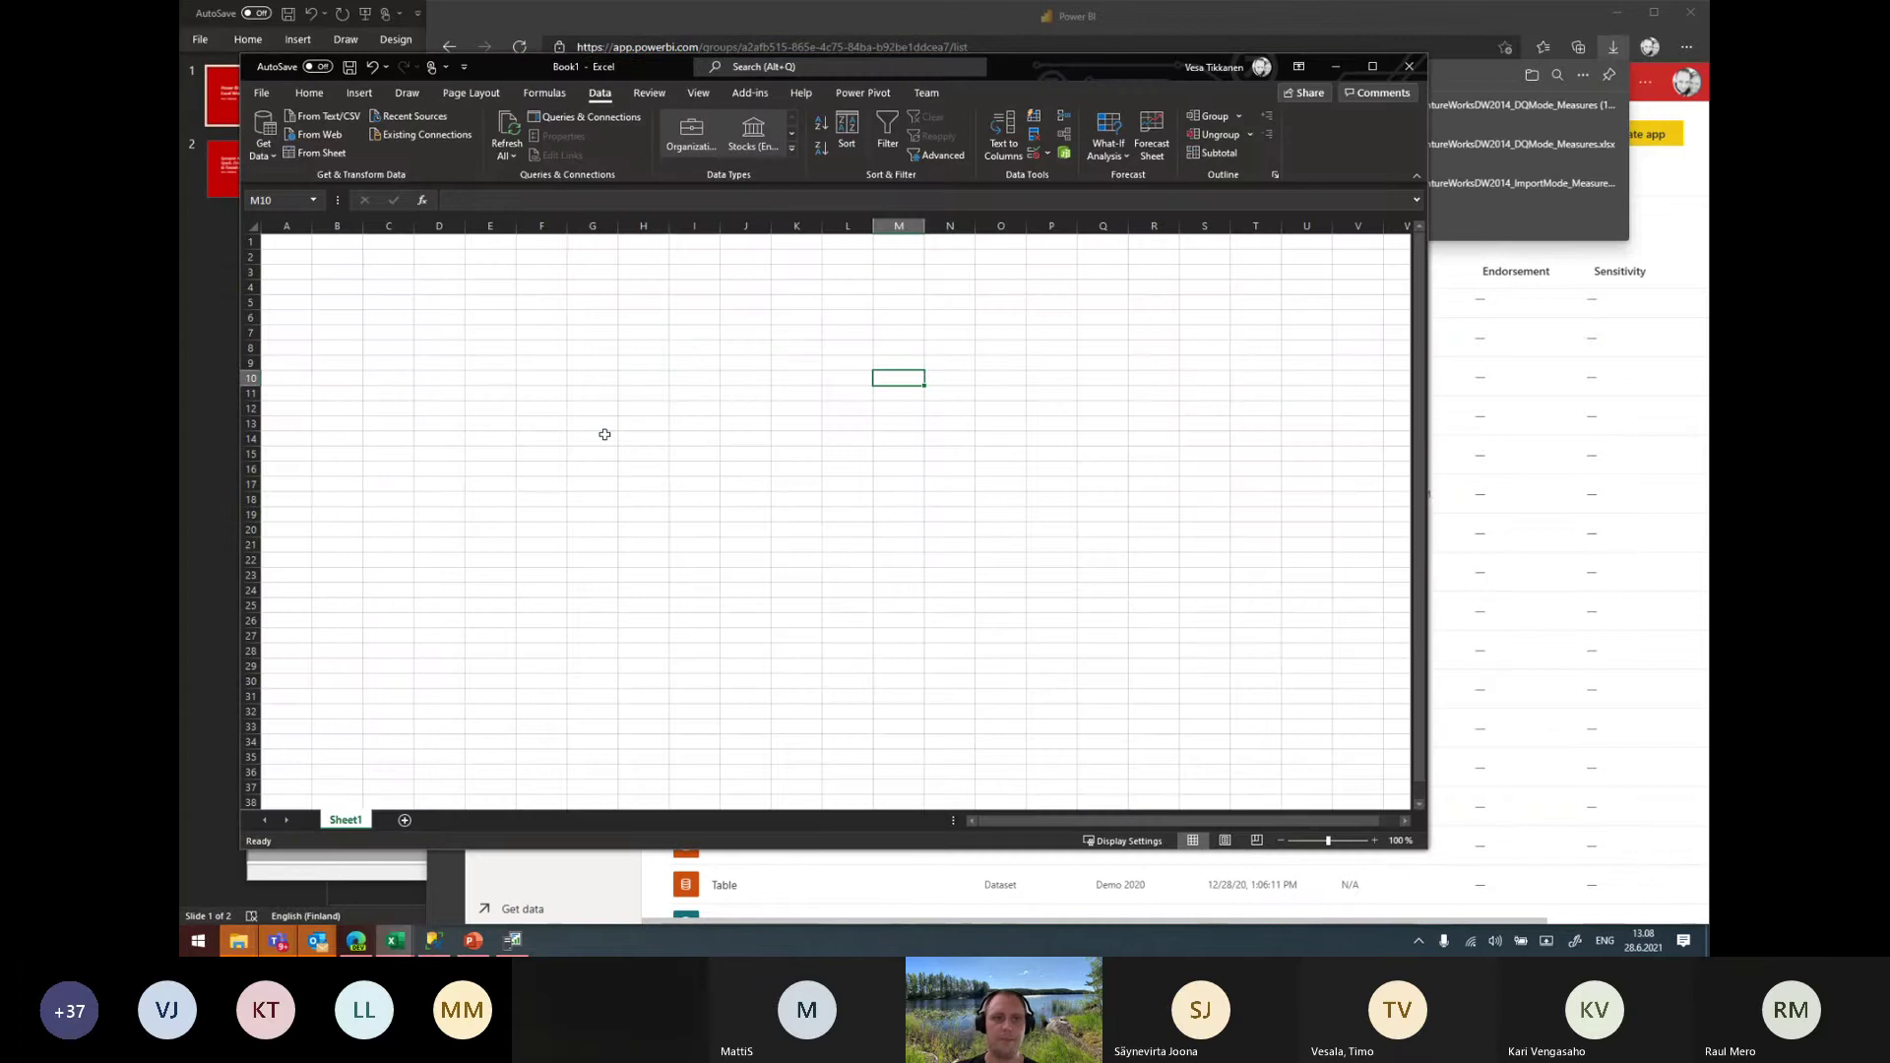
click(605, 438)
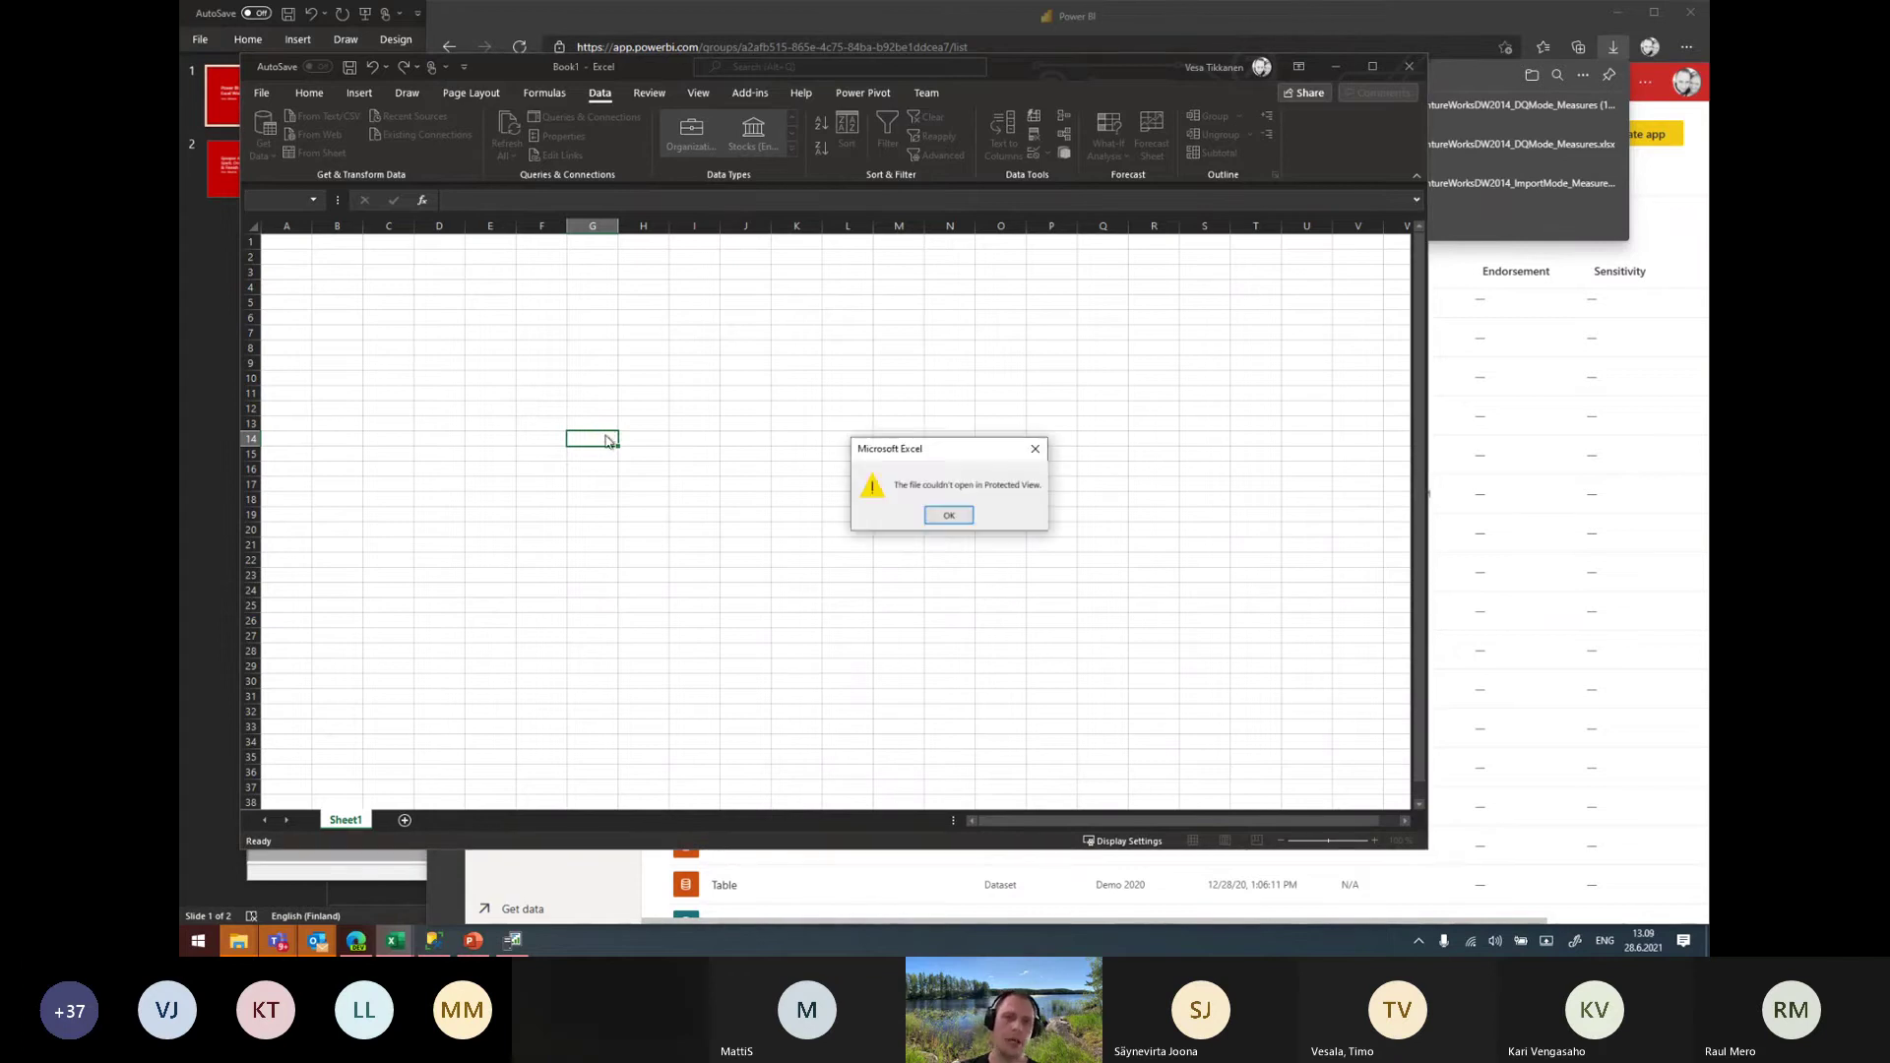
Dismiss the Protected View error and minimize the blank Book1 workbook
click(951, 514)
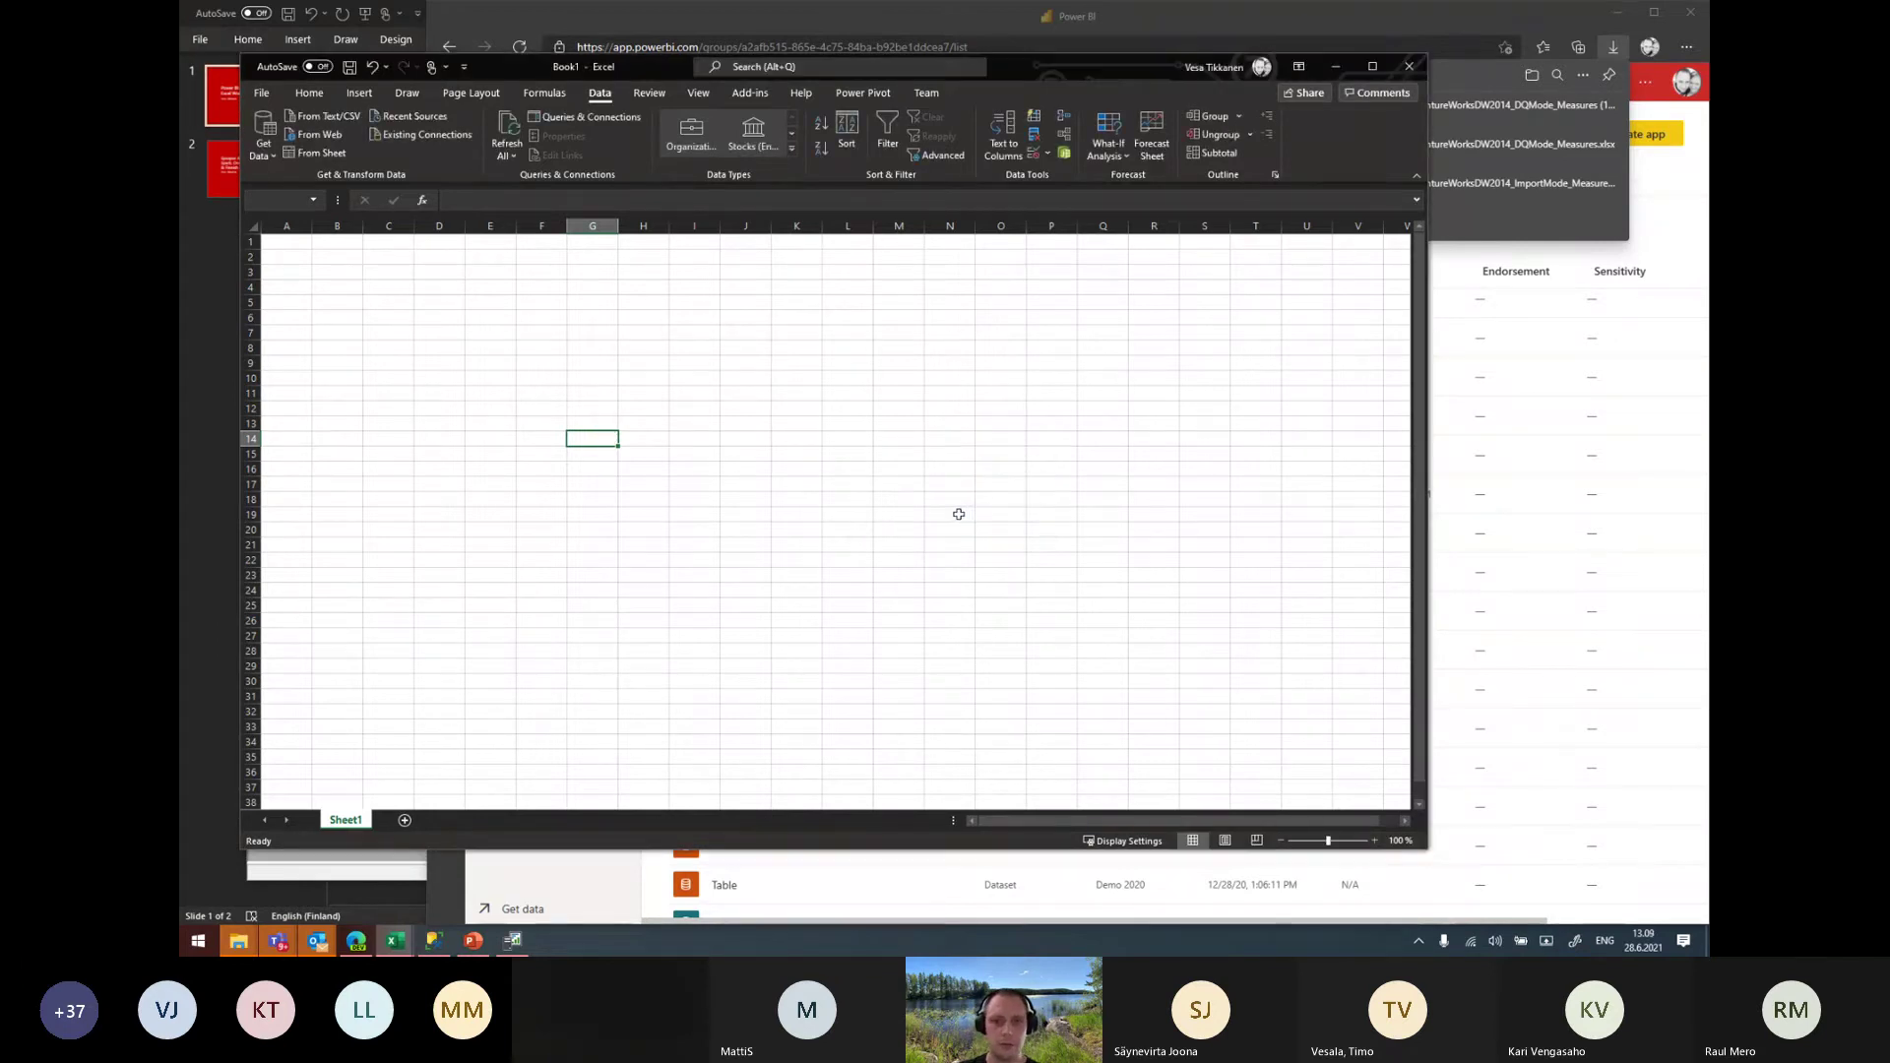
click(401, 344)
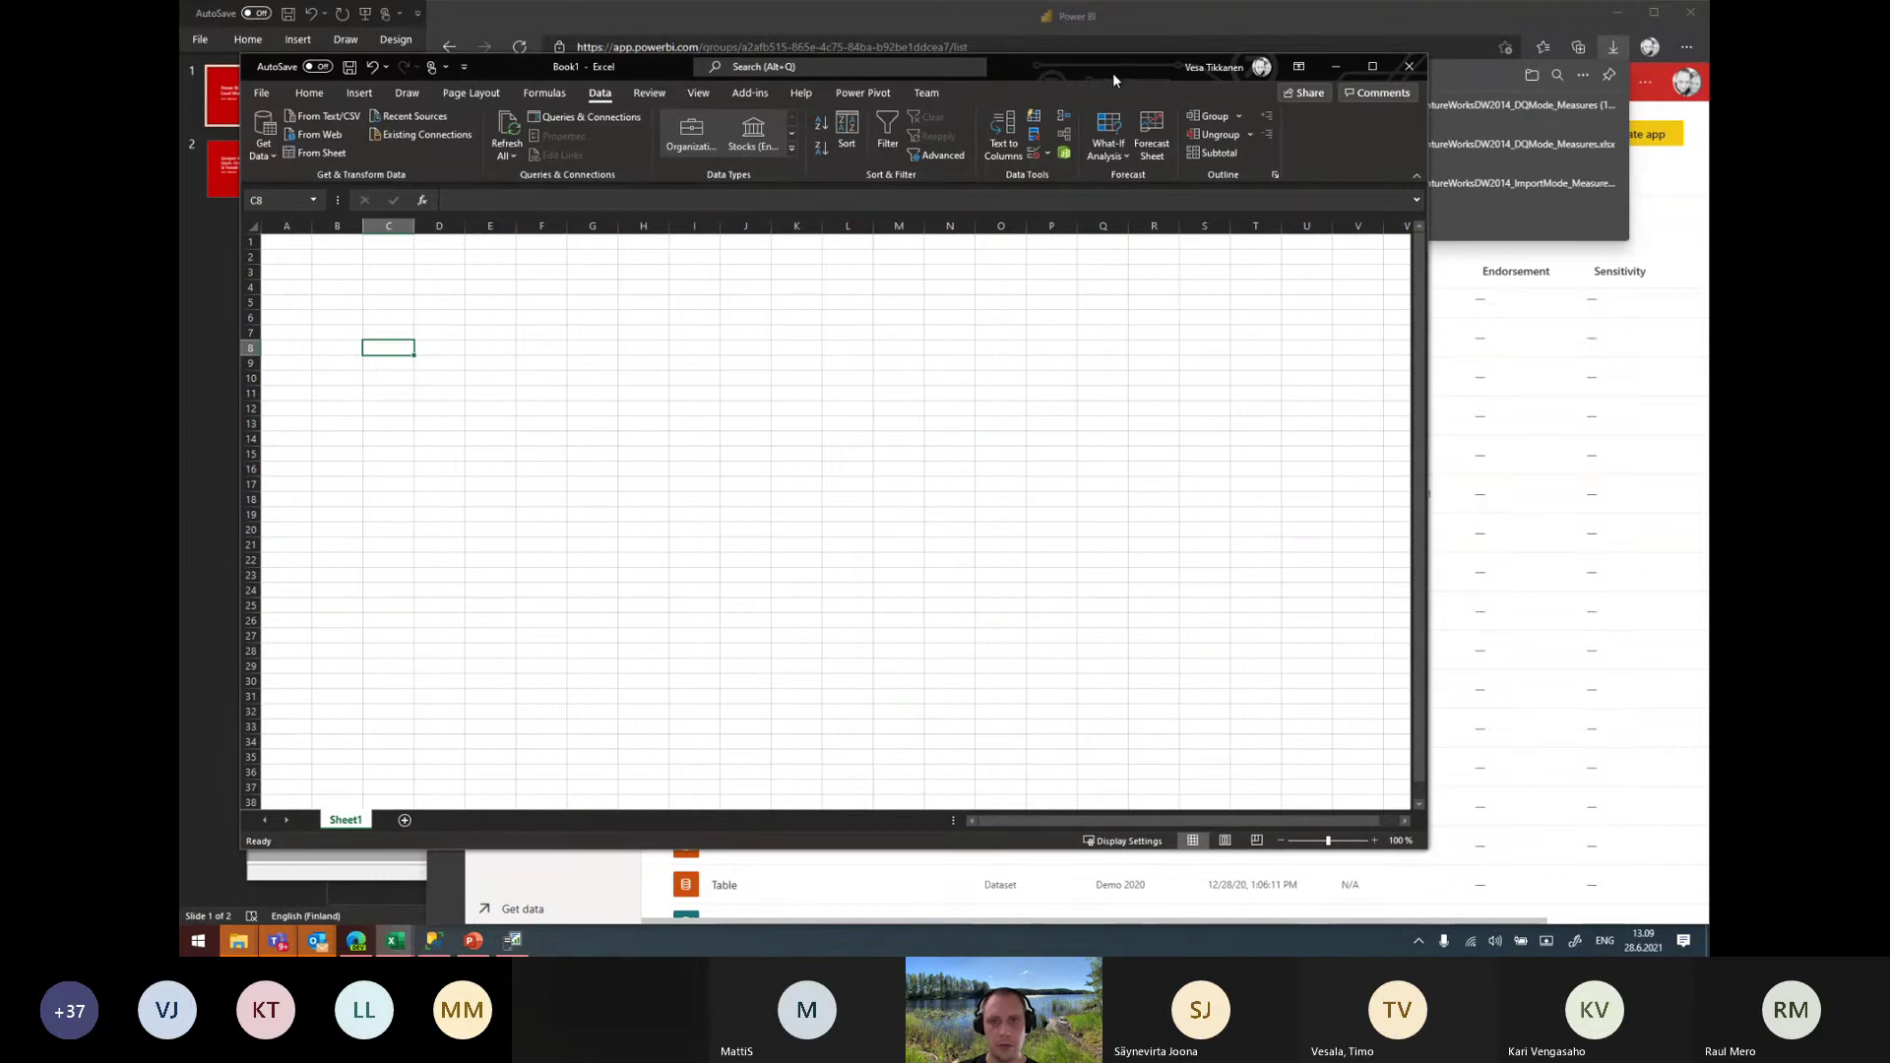
mouse_move(1102, 73)
mouse_down()
mouse_move(1248, 133)
mouse_move(1187, 120)
mouse_up()
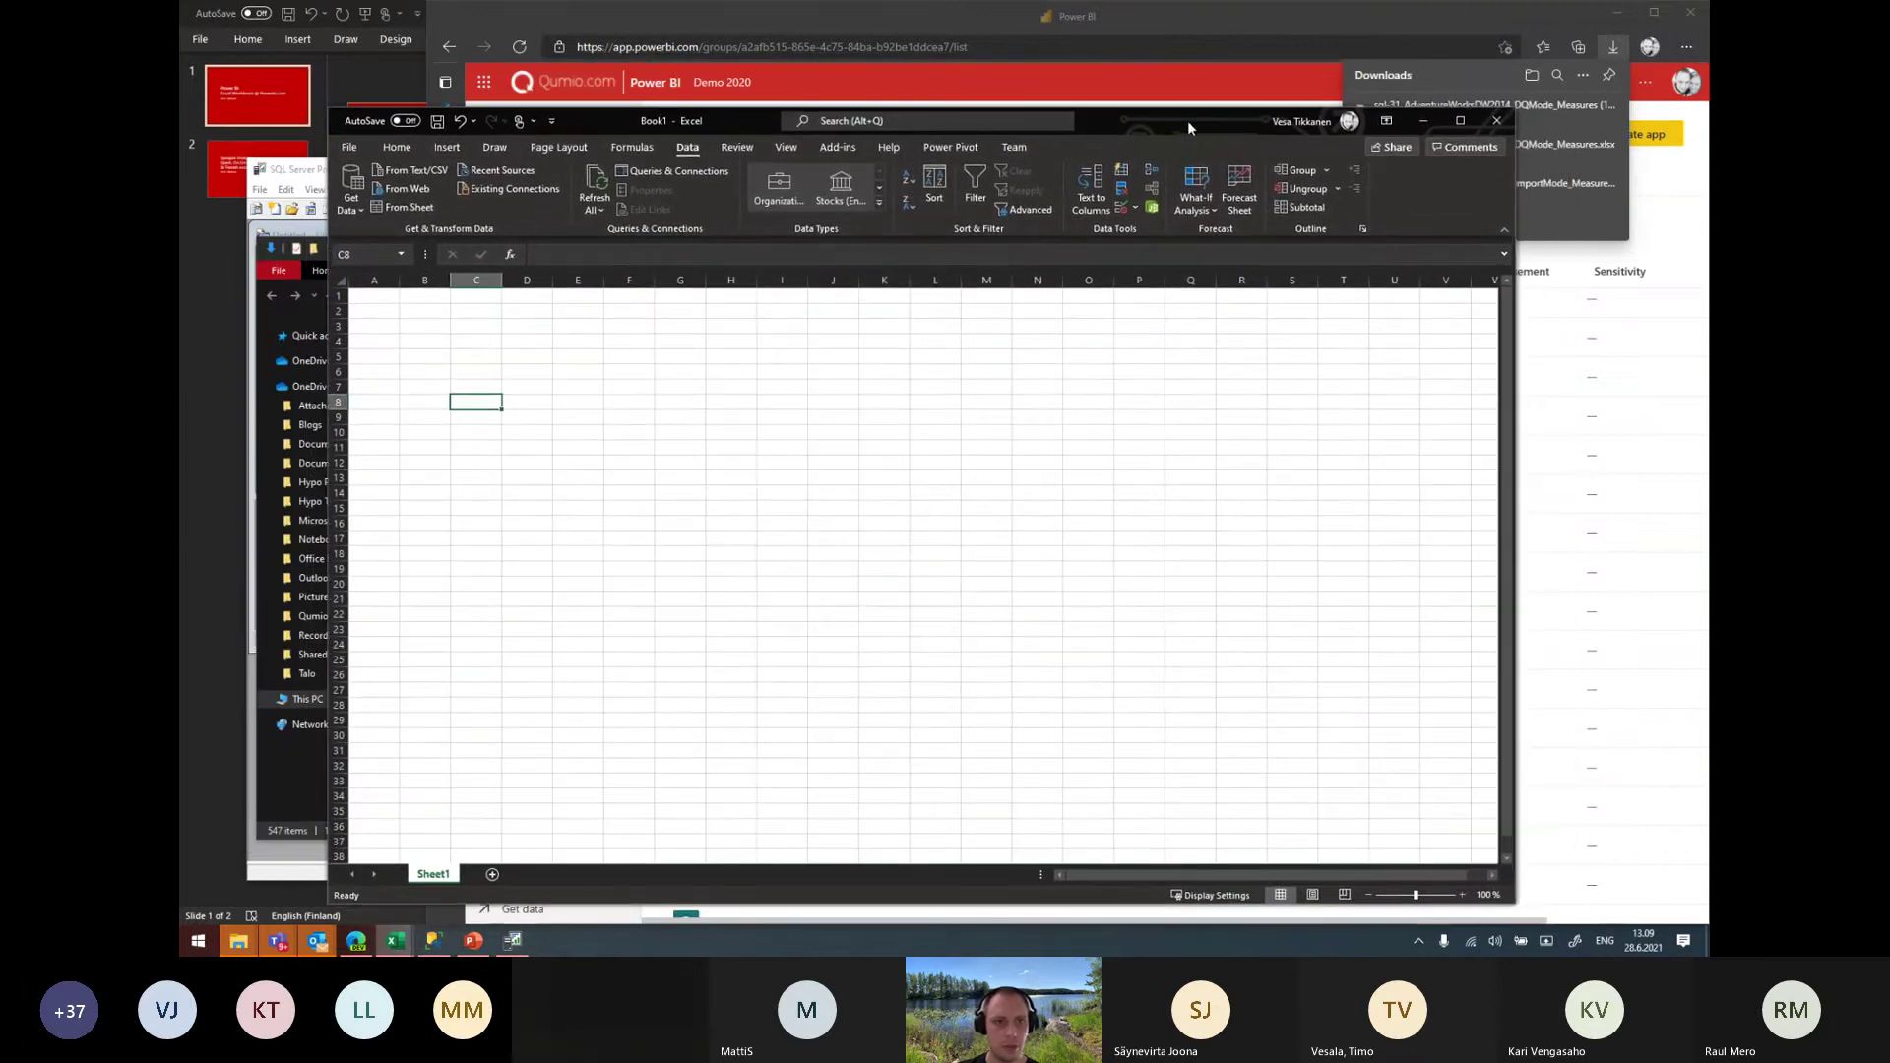
click(1423, 120)
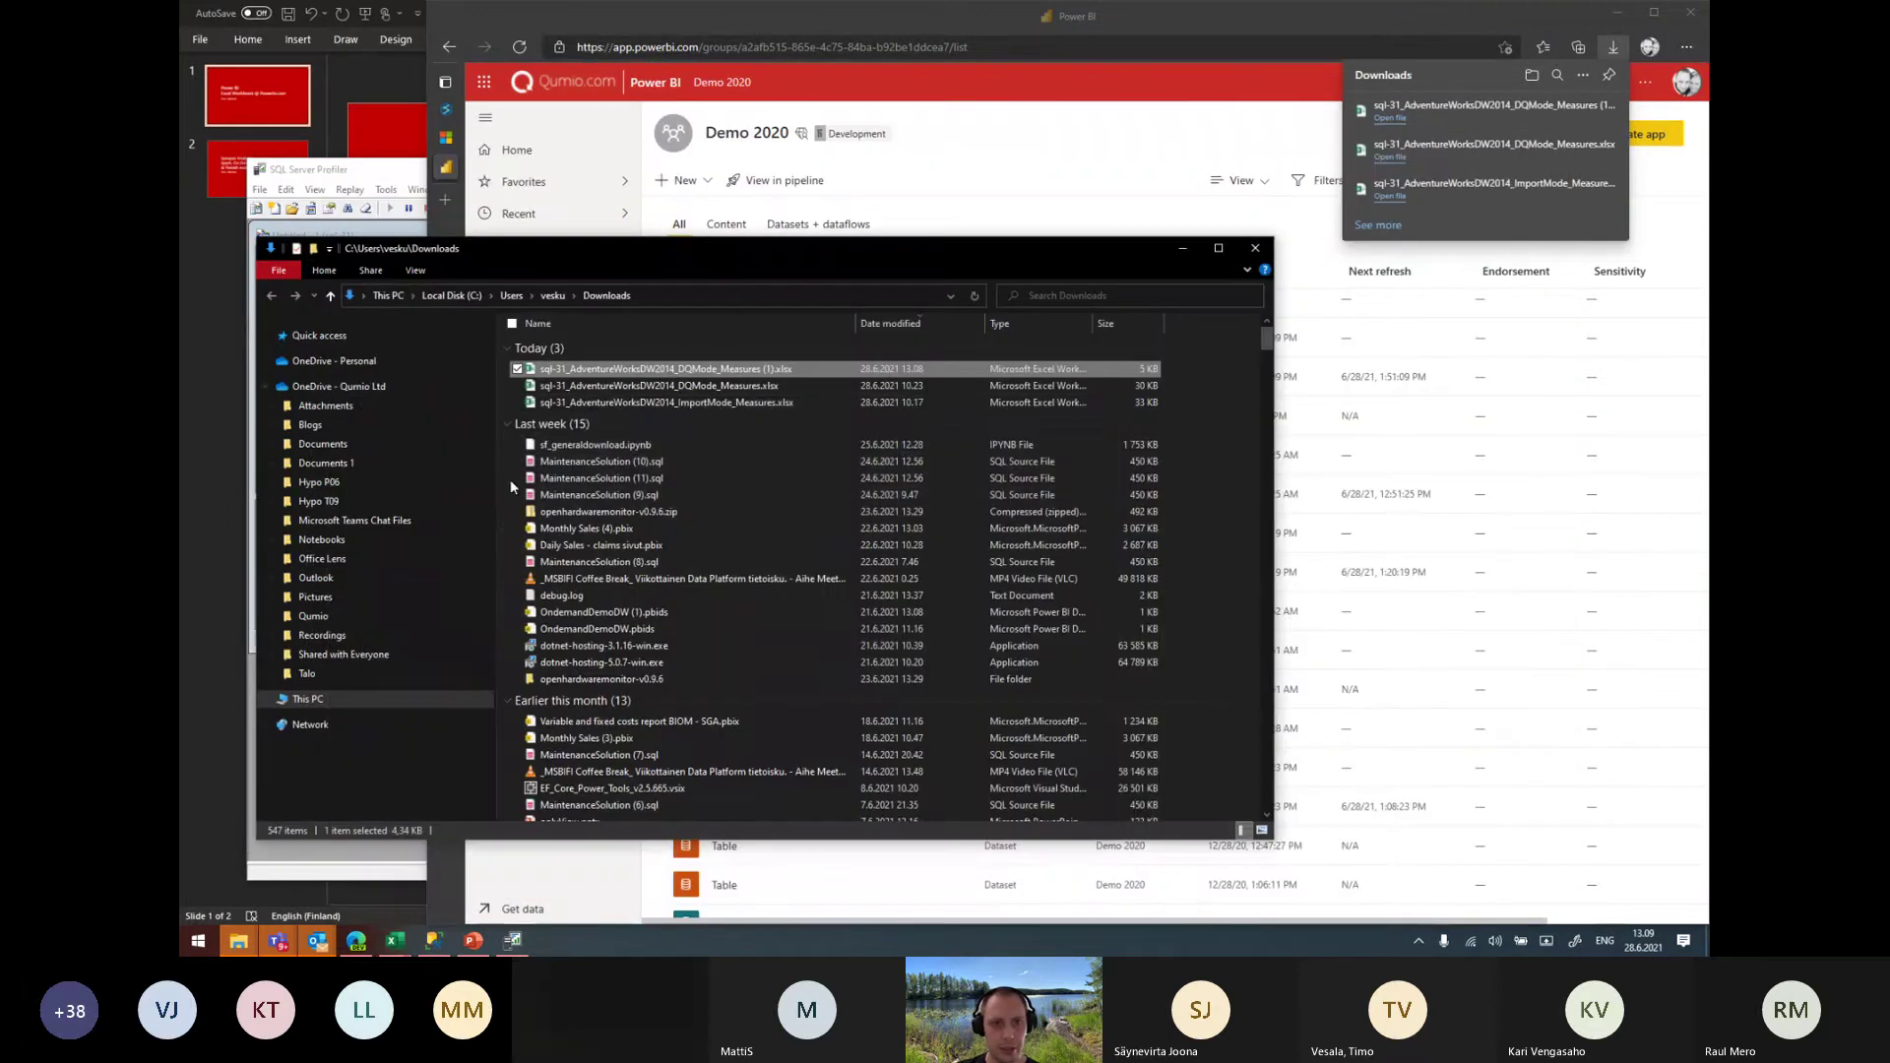
Reopen the downloaded DQMode Measures xlsx from Downloads and switch to its Excel window
double_click(685, 370)
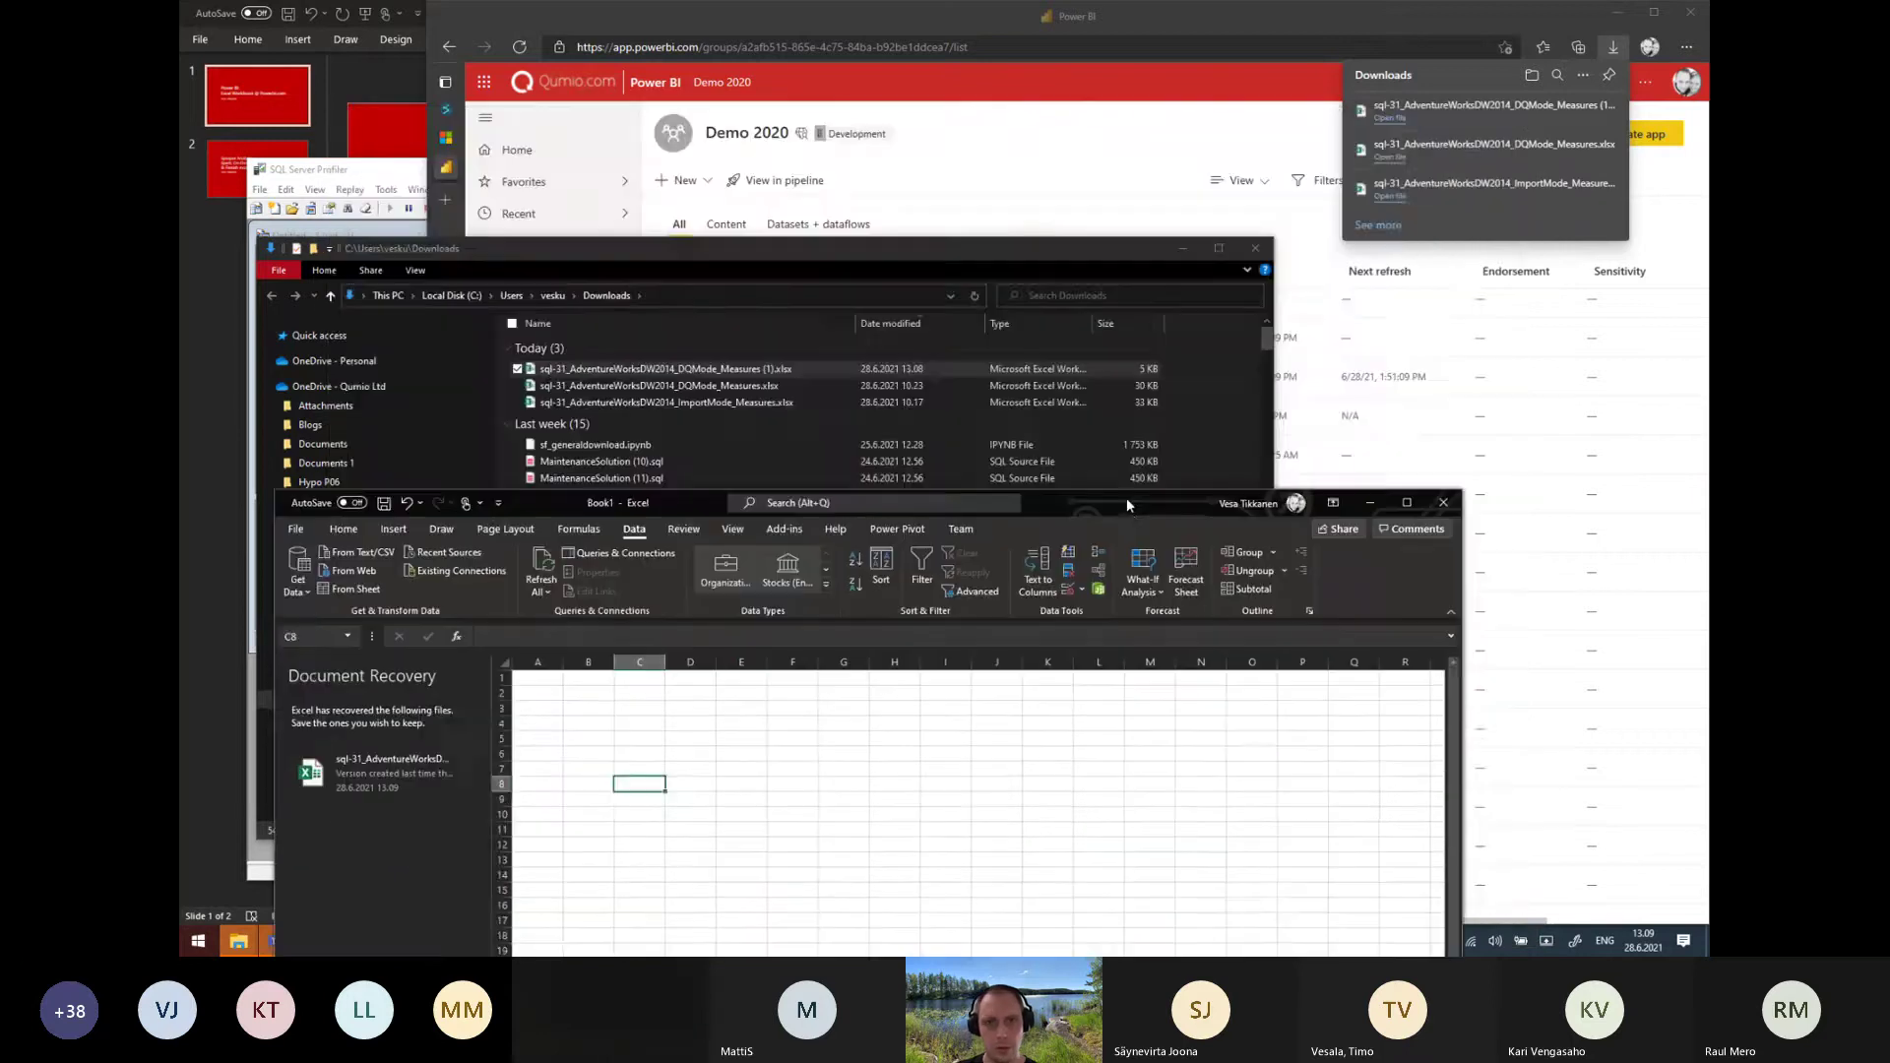
drag(1179, 132, 1186, 94)
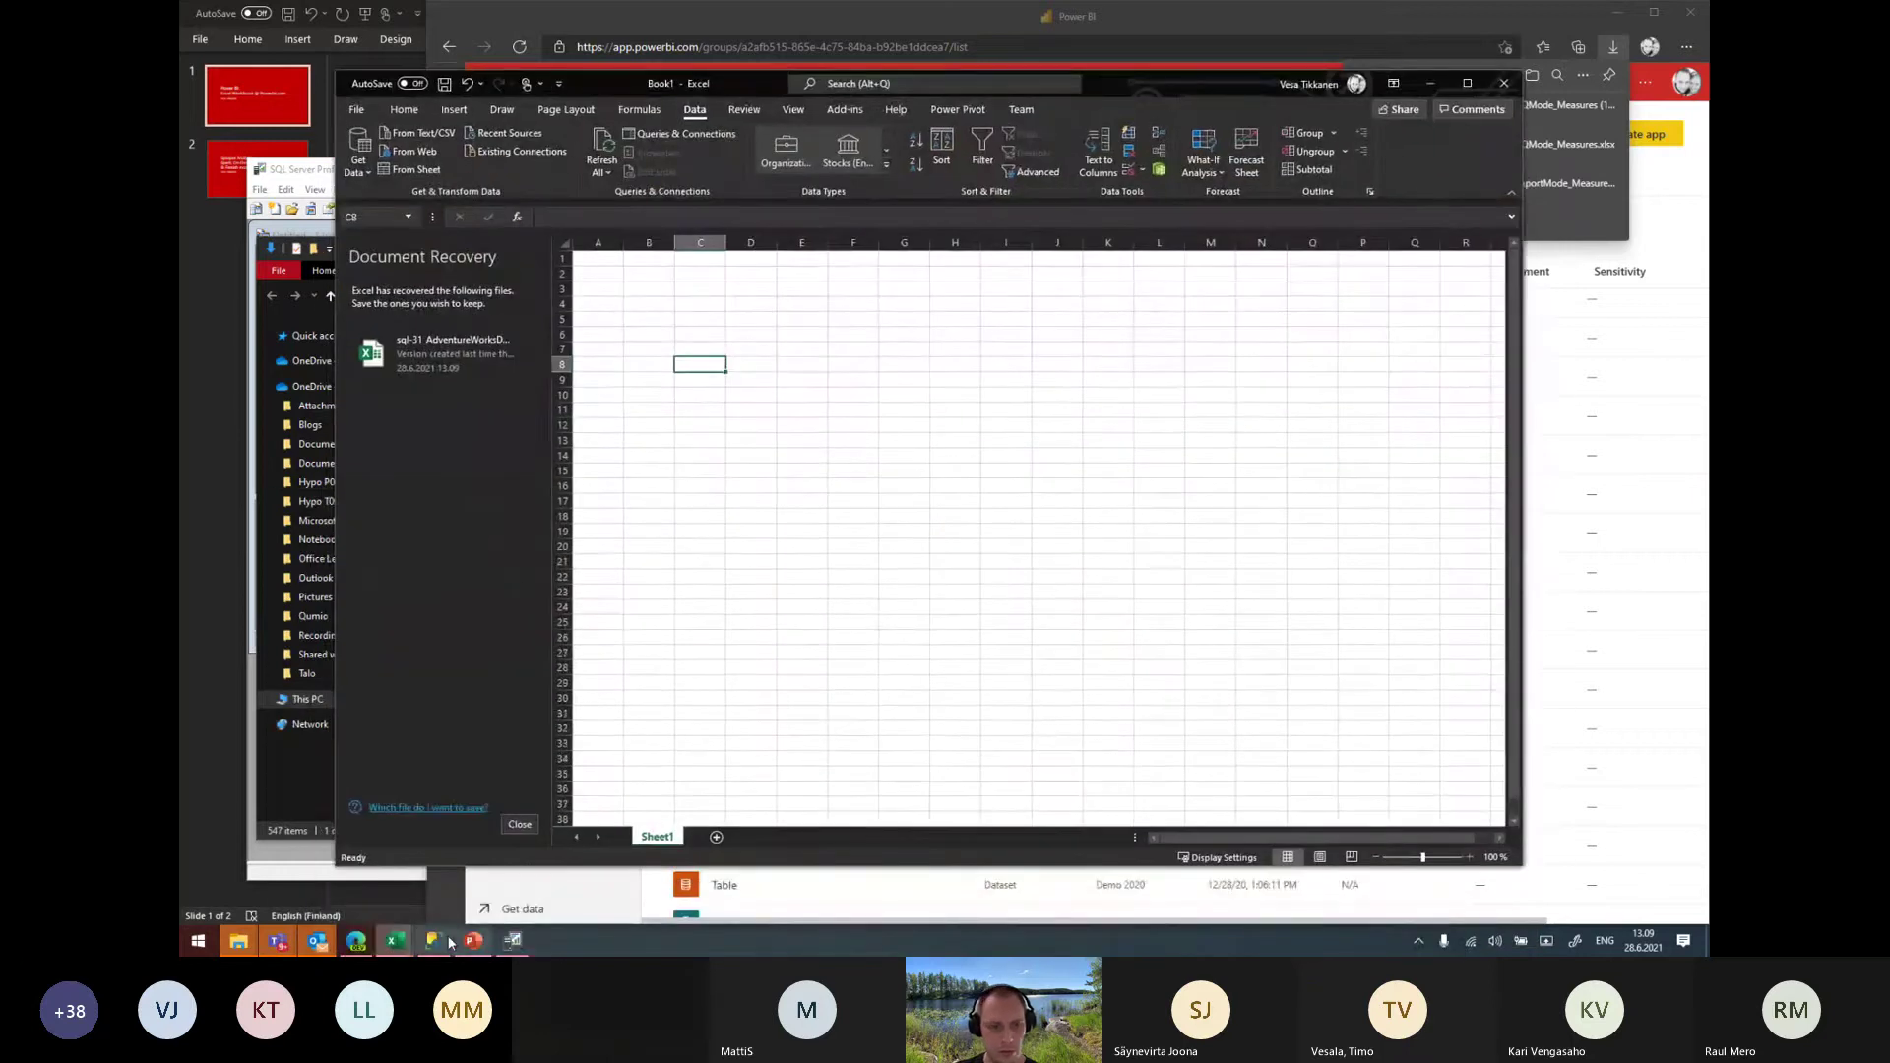
click(395, 941)
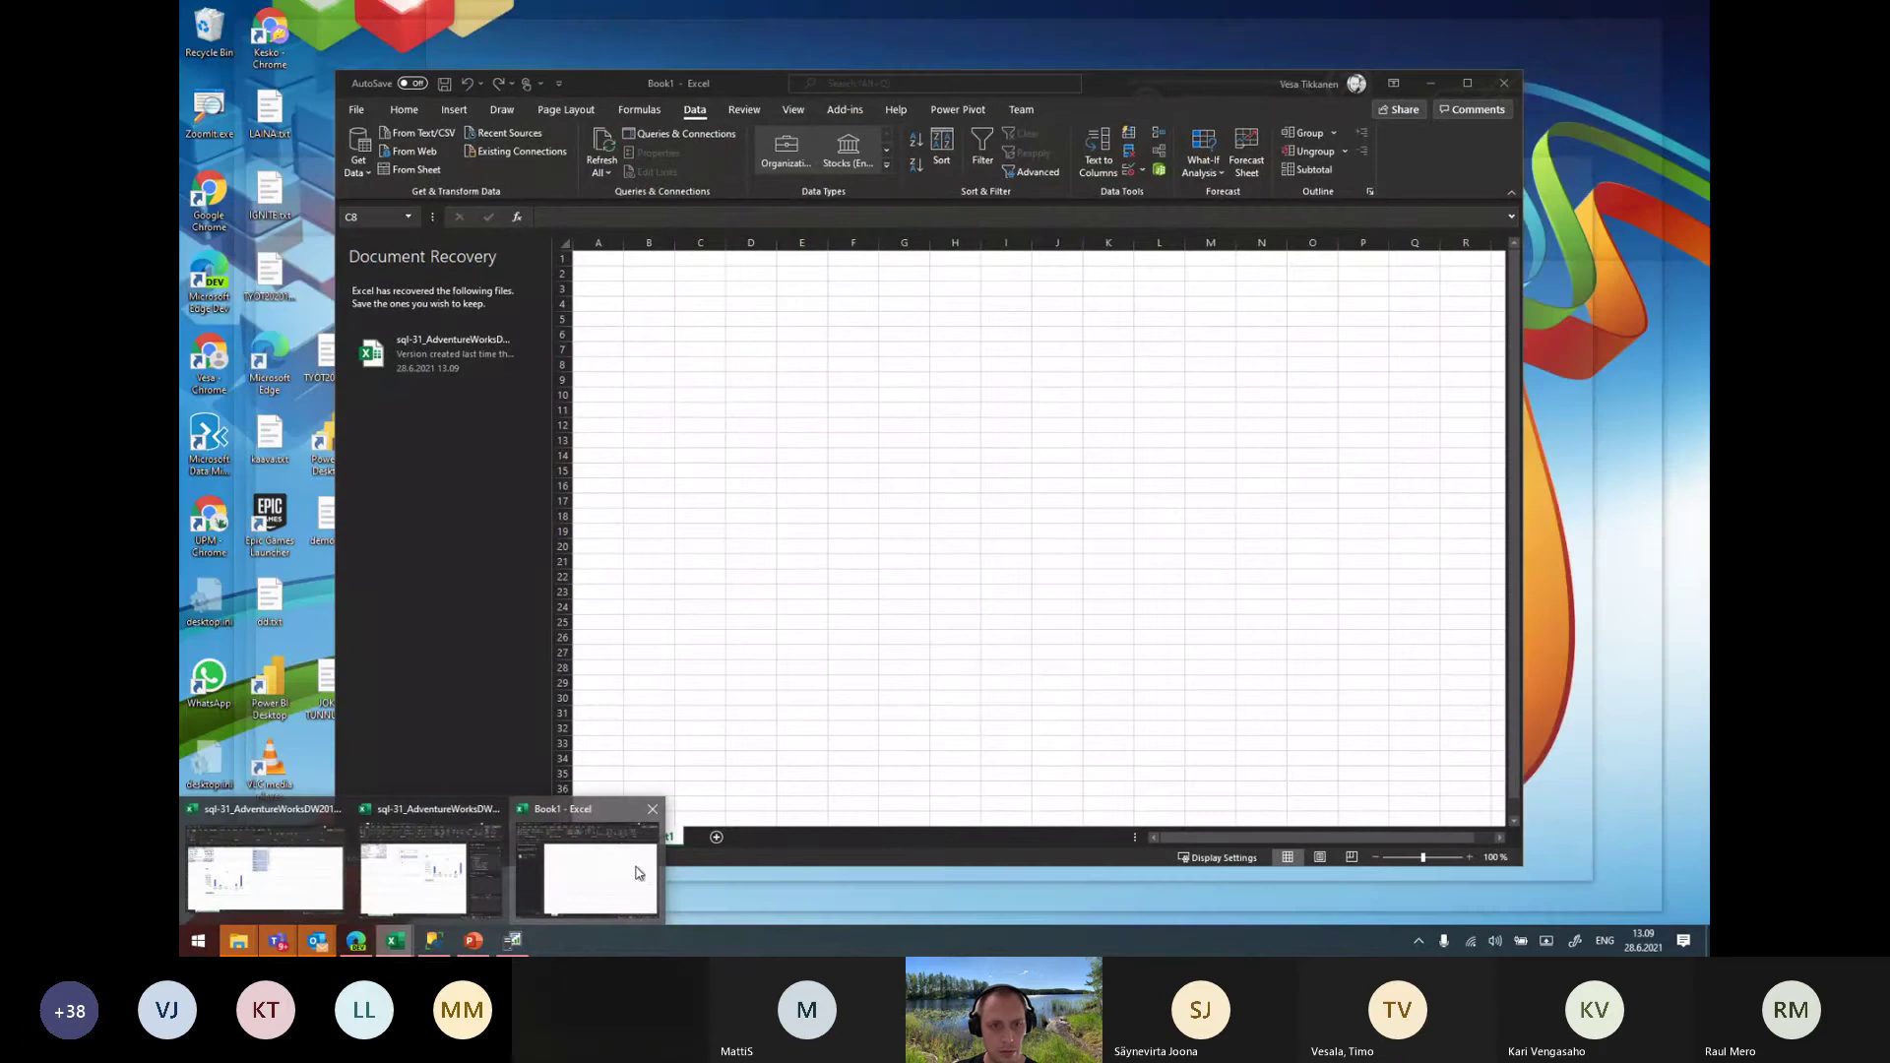
click(638, 872)
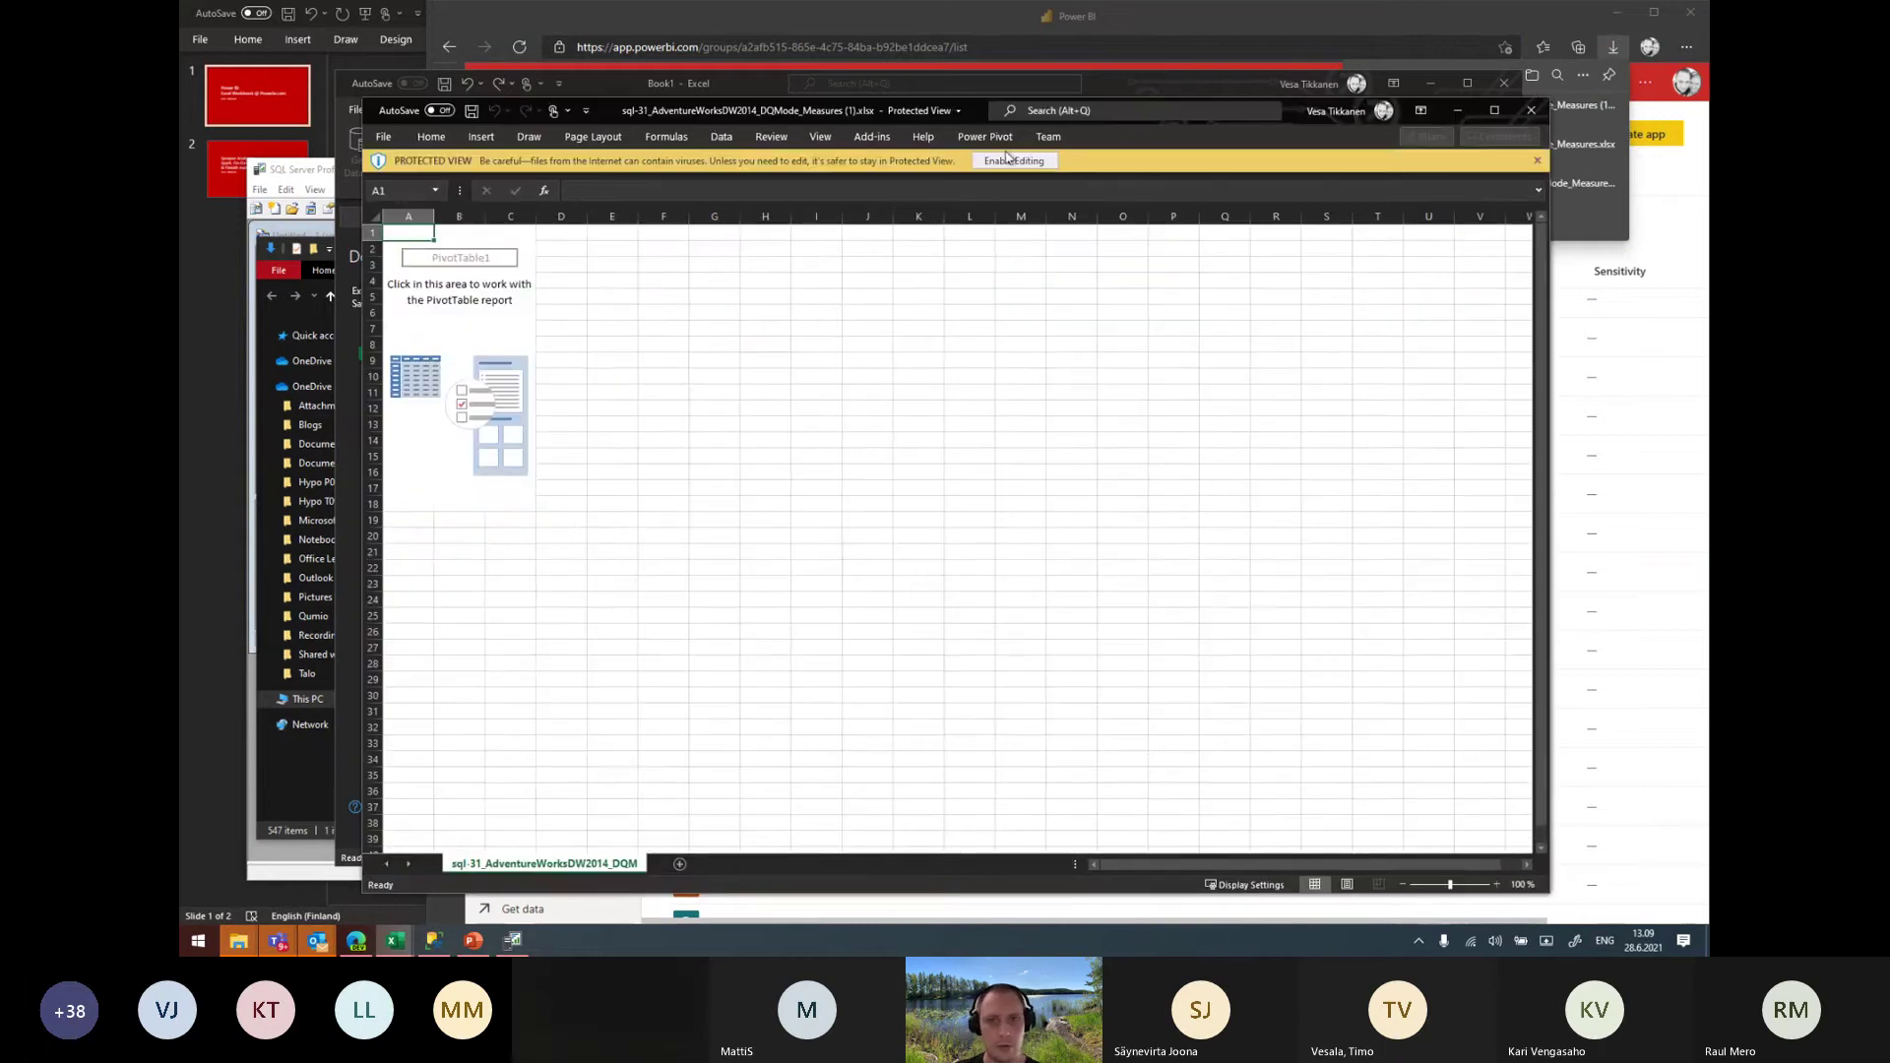
Enable editing and the external data connection in the downloaded workbook
click(1009, 161)
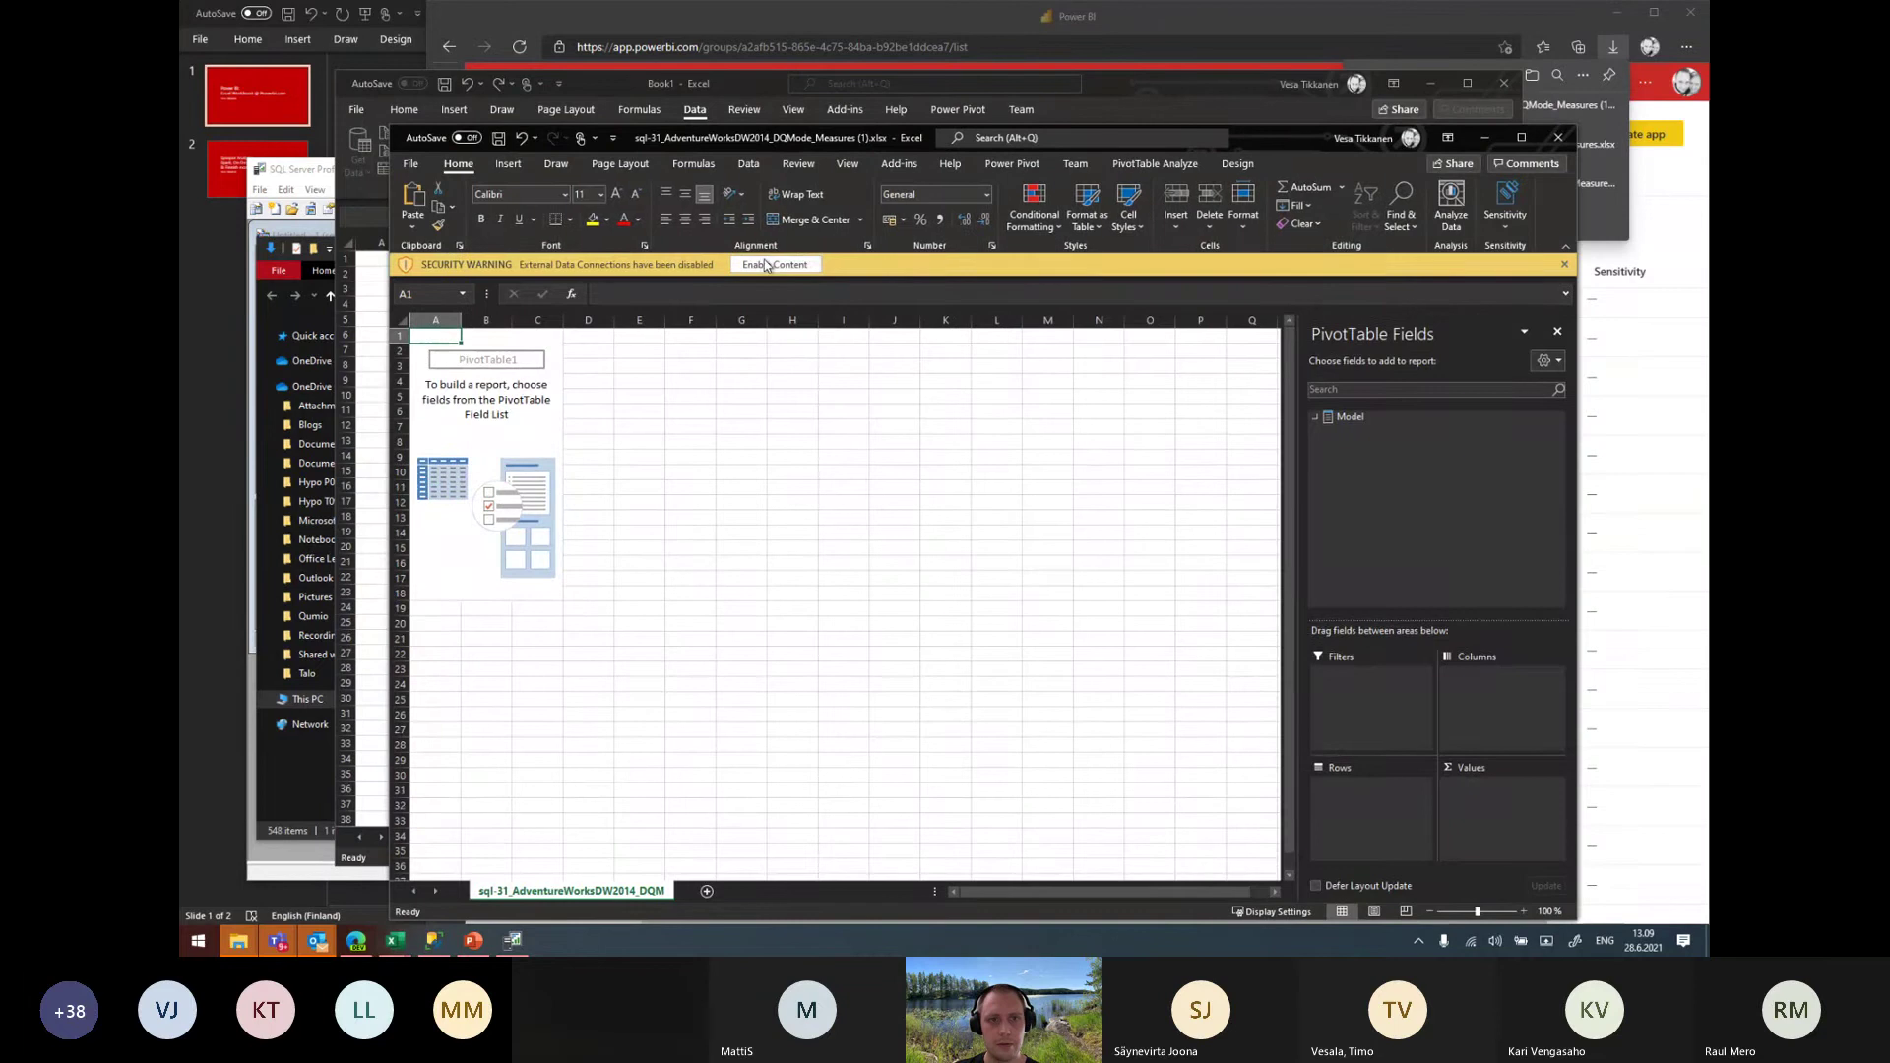
click(767, 265)
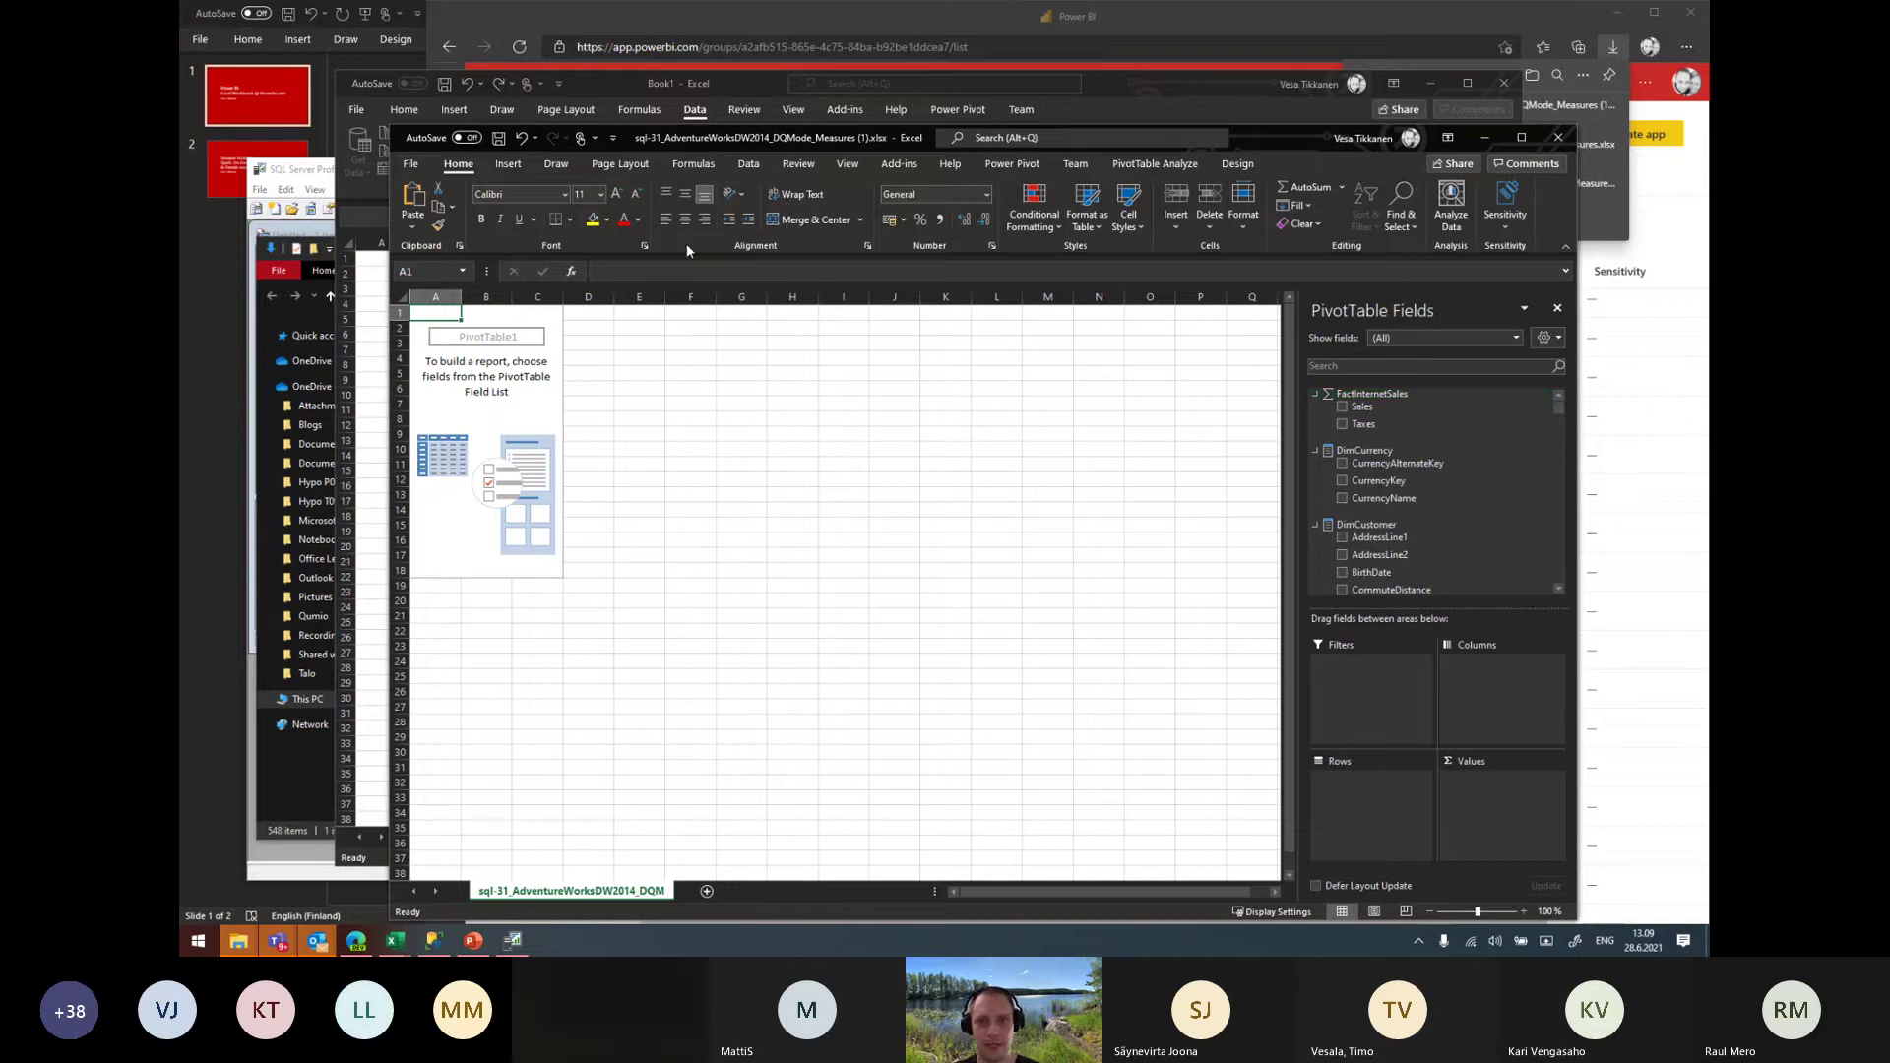
mouse_move(1397, 464)
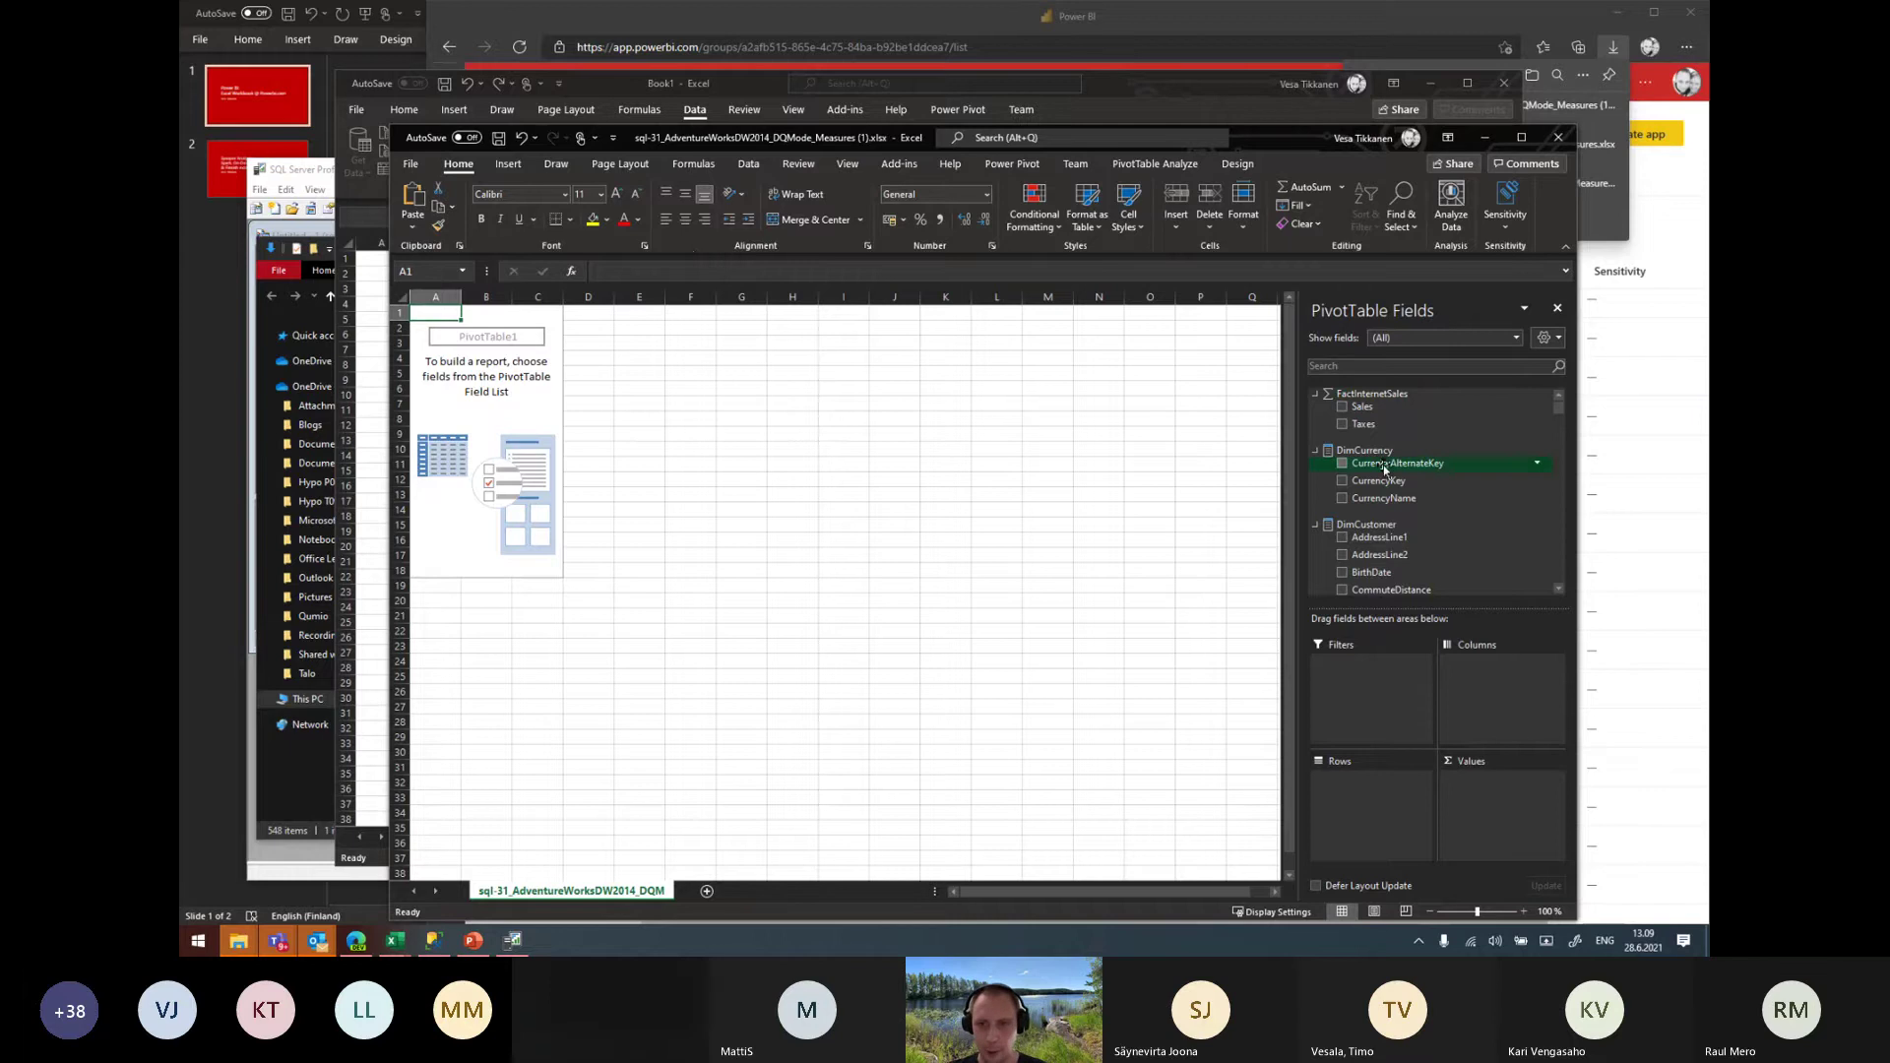
Add Sales as a value and CurrencyName as rows, then review the per-currency totals
click(1342, 407)
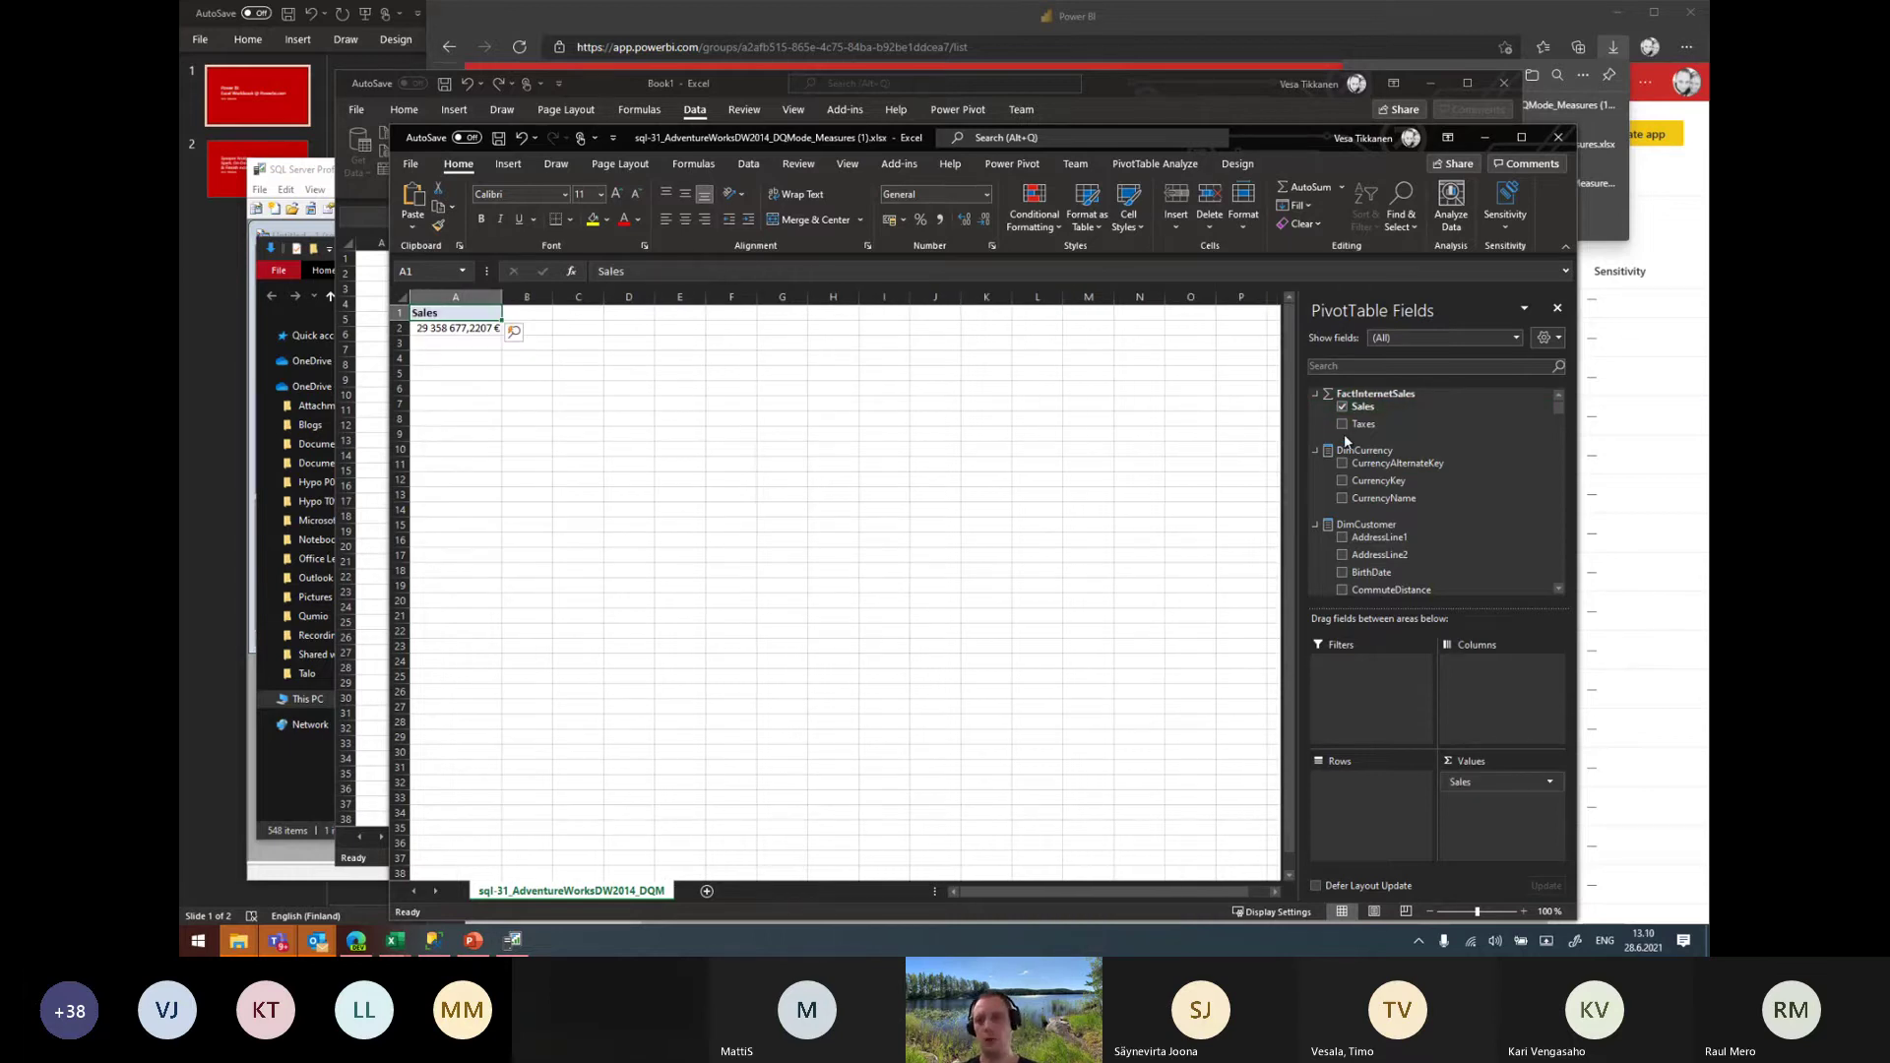
click(1342, 499)
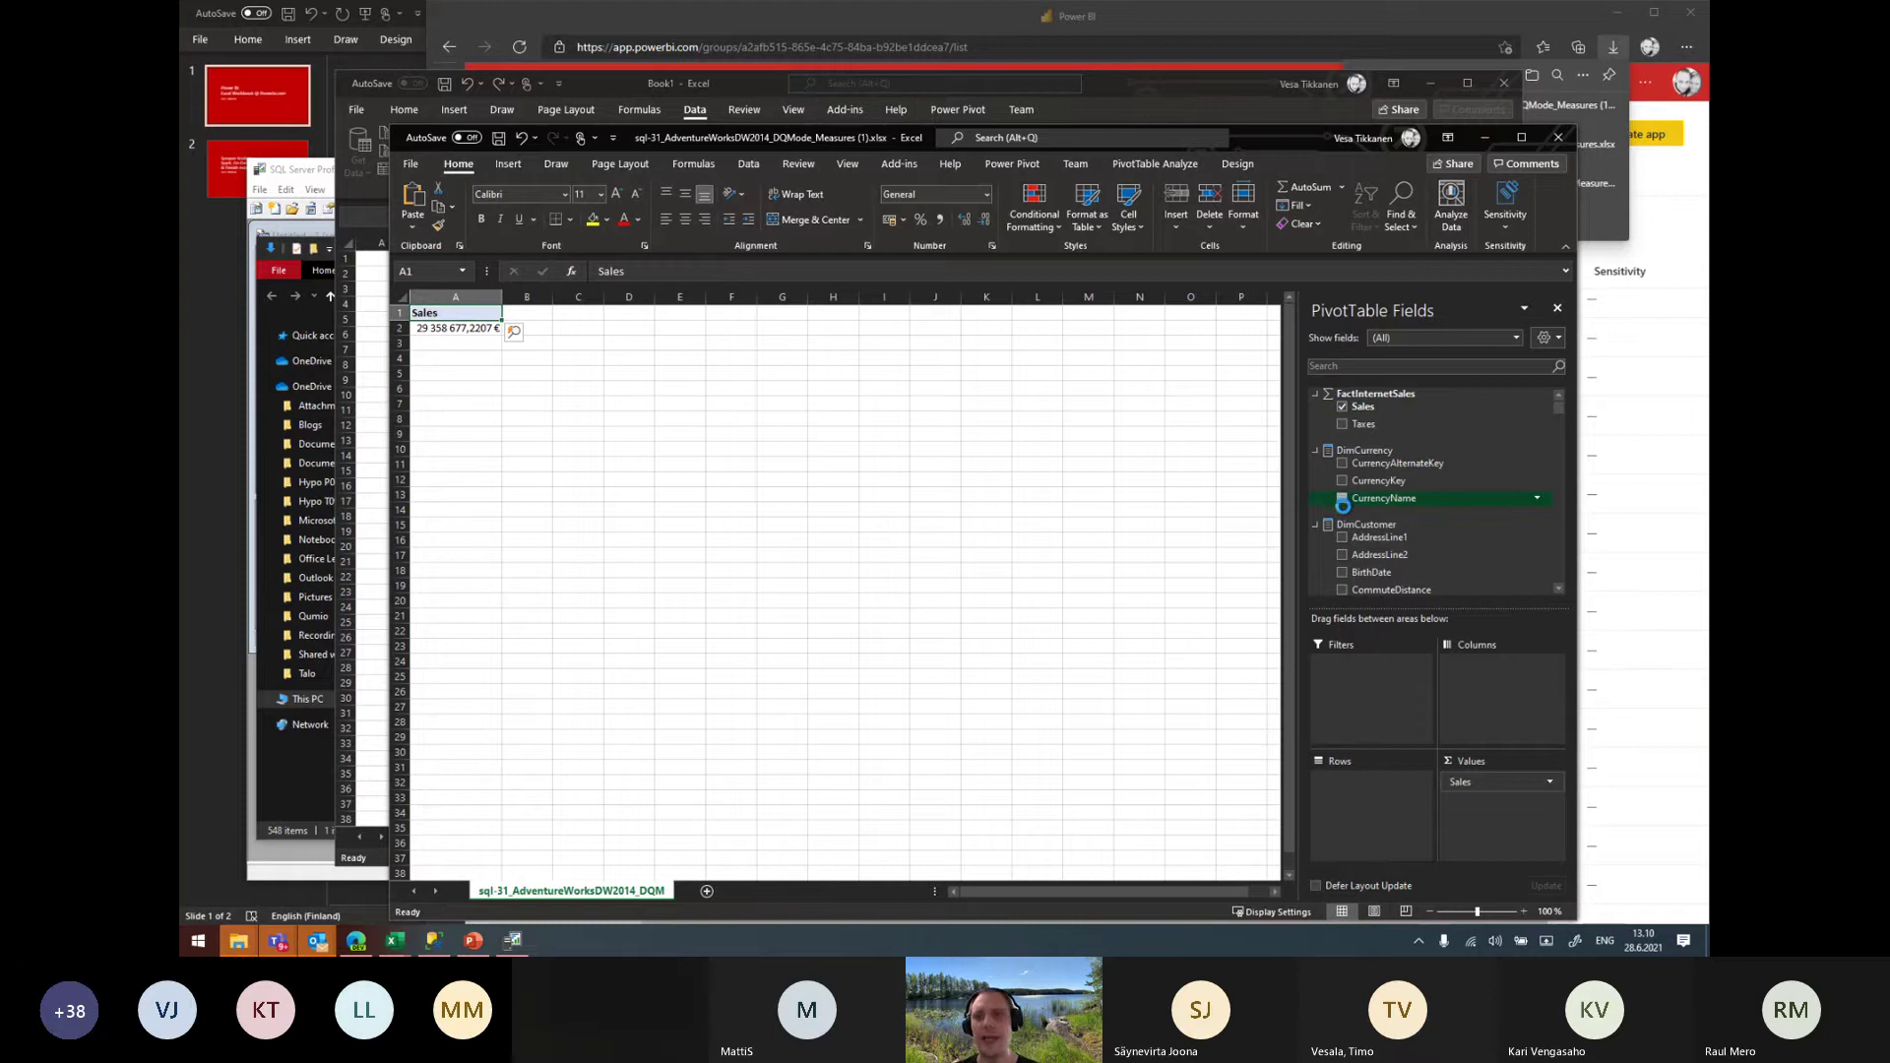
click(566, 356)
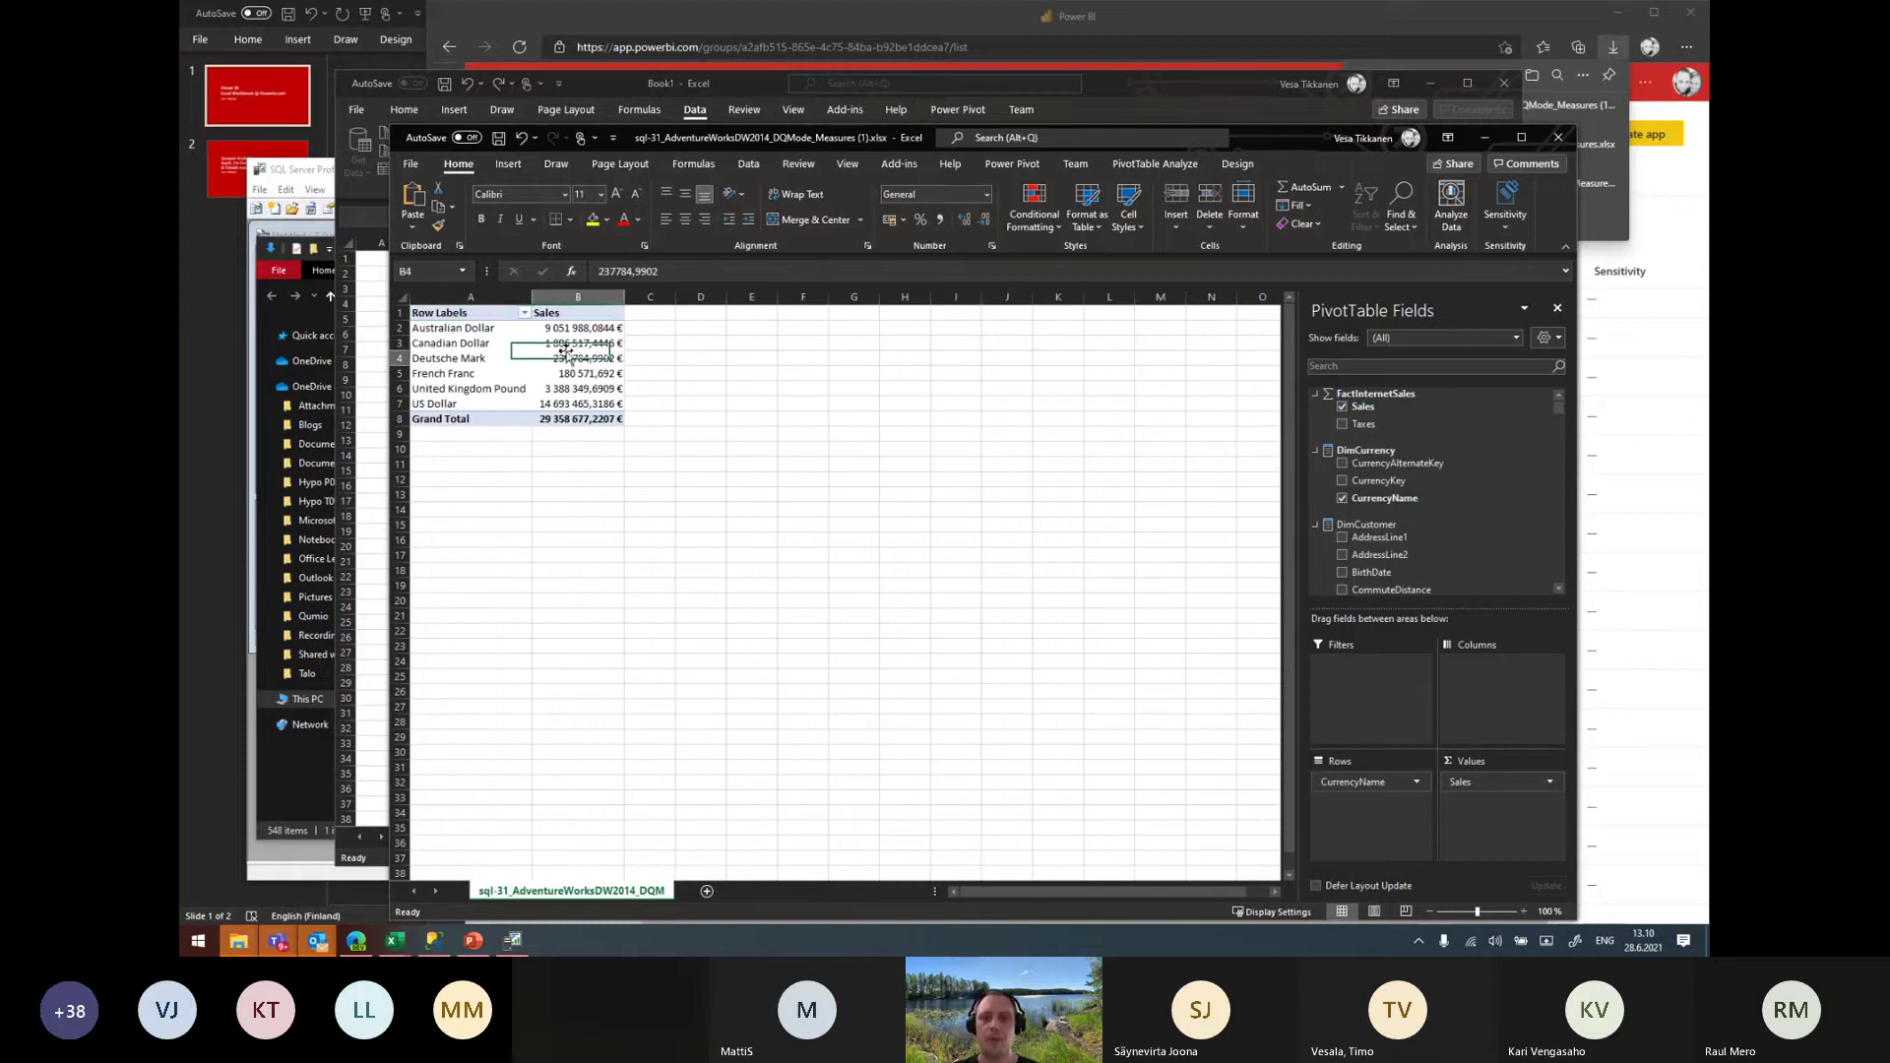
scroll(1424, 509, down, 4)
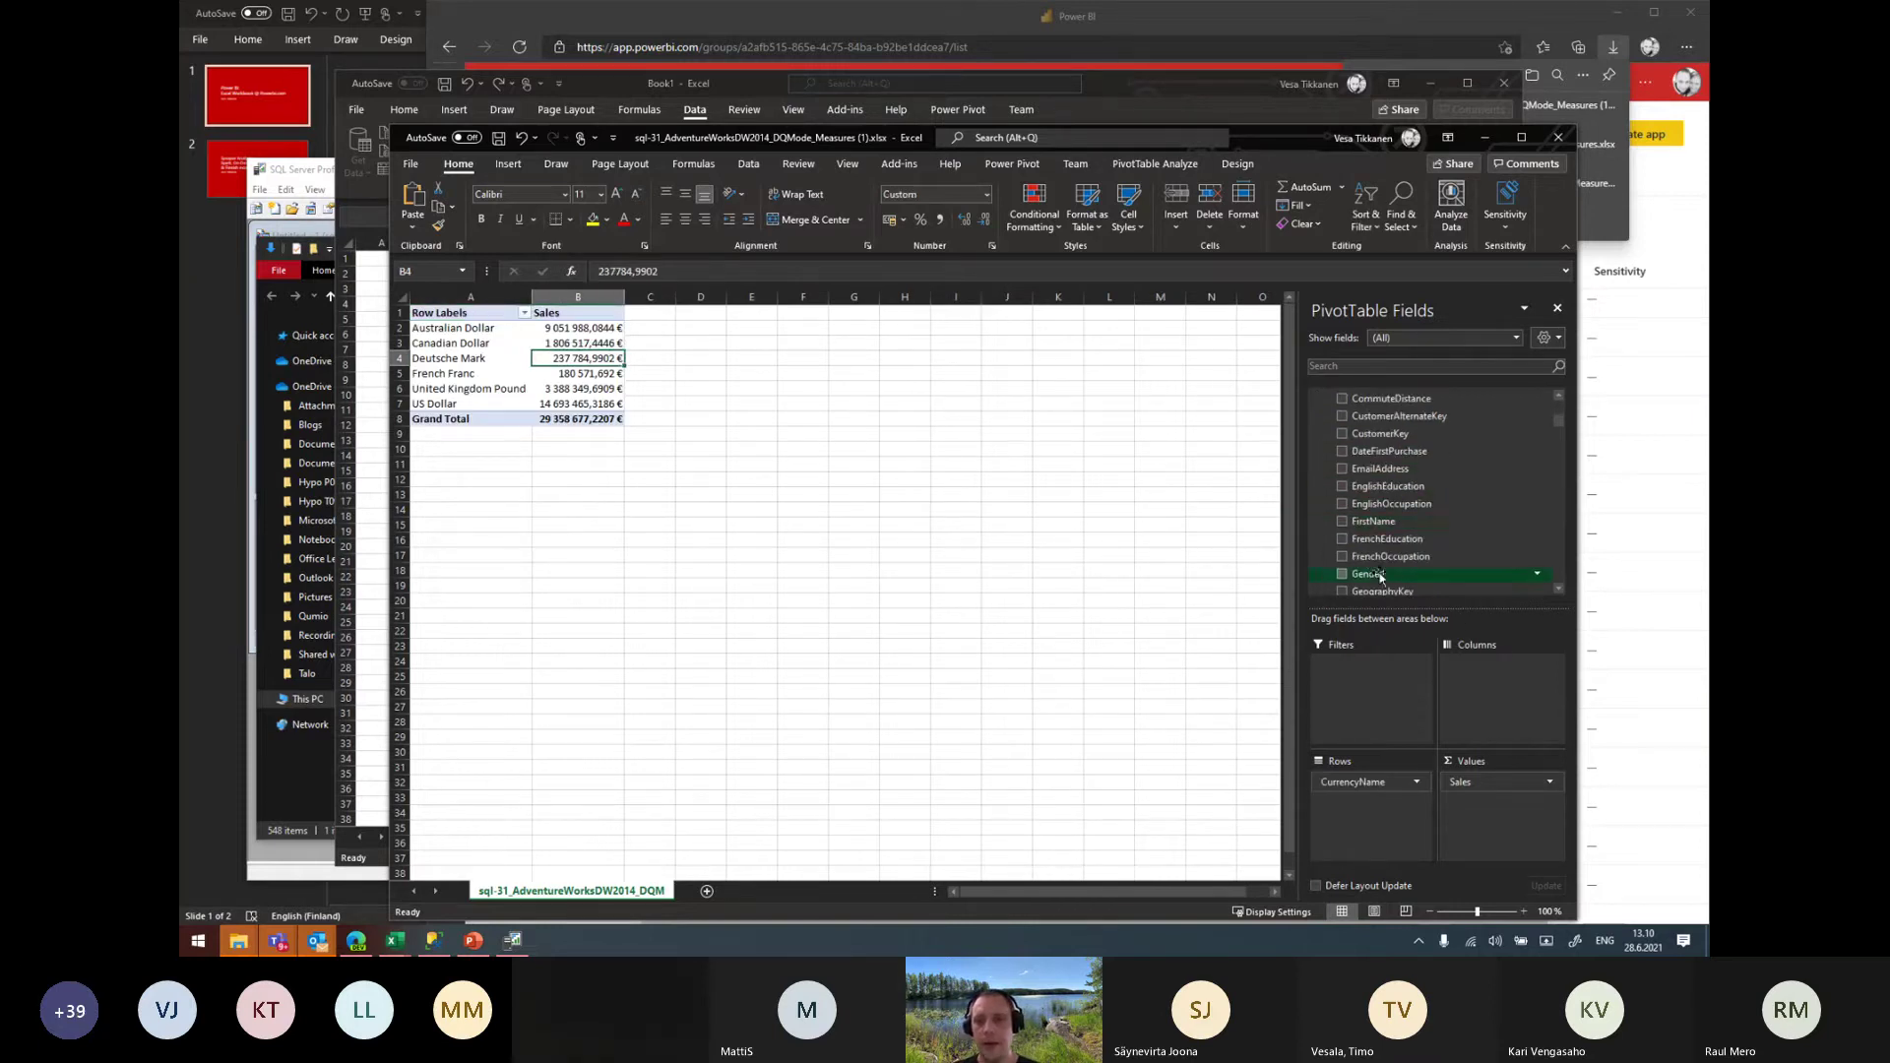
scroll(1397, 551, up, 2)
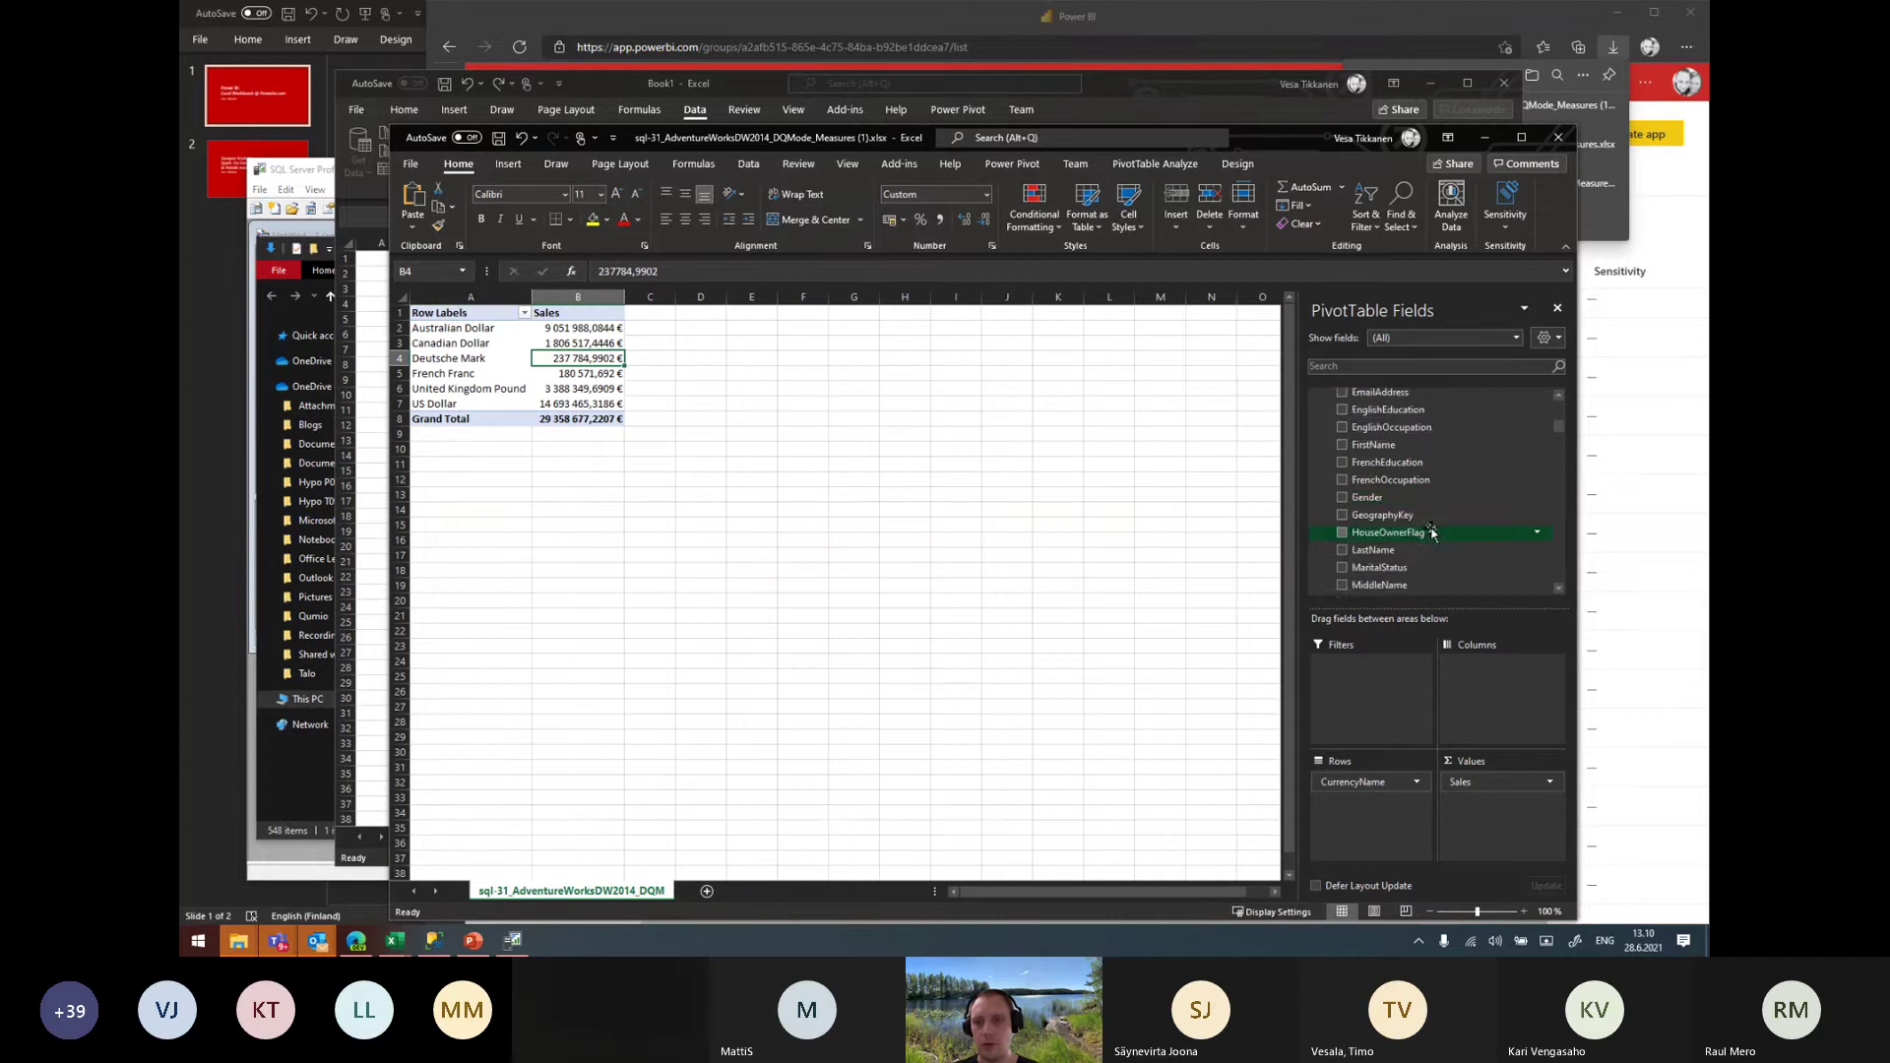
scroll(1432, 531, up, 1)
scroll(1432, 531, down, 5)
scroll(1432, 531, down, 5)
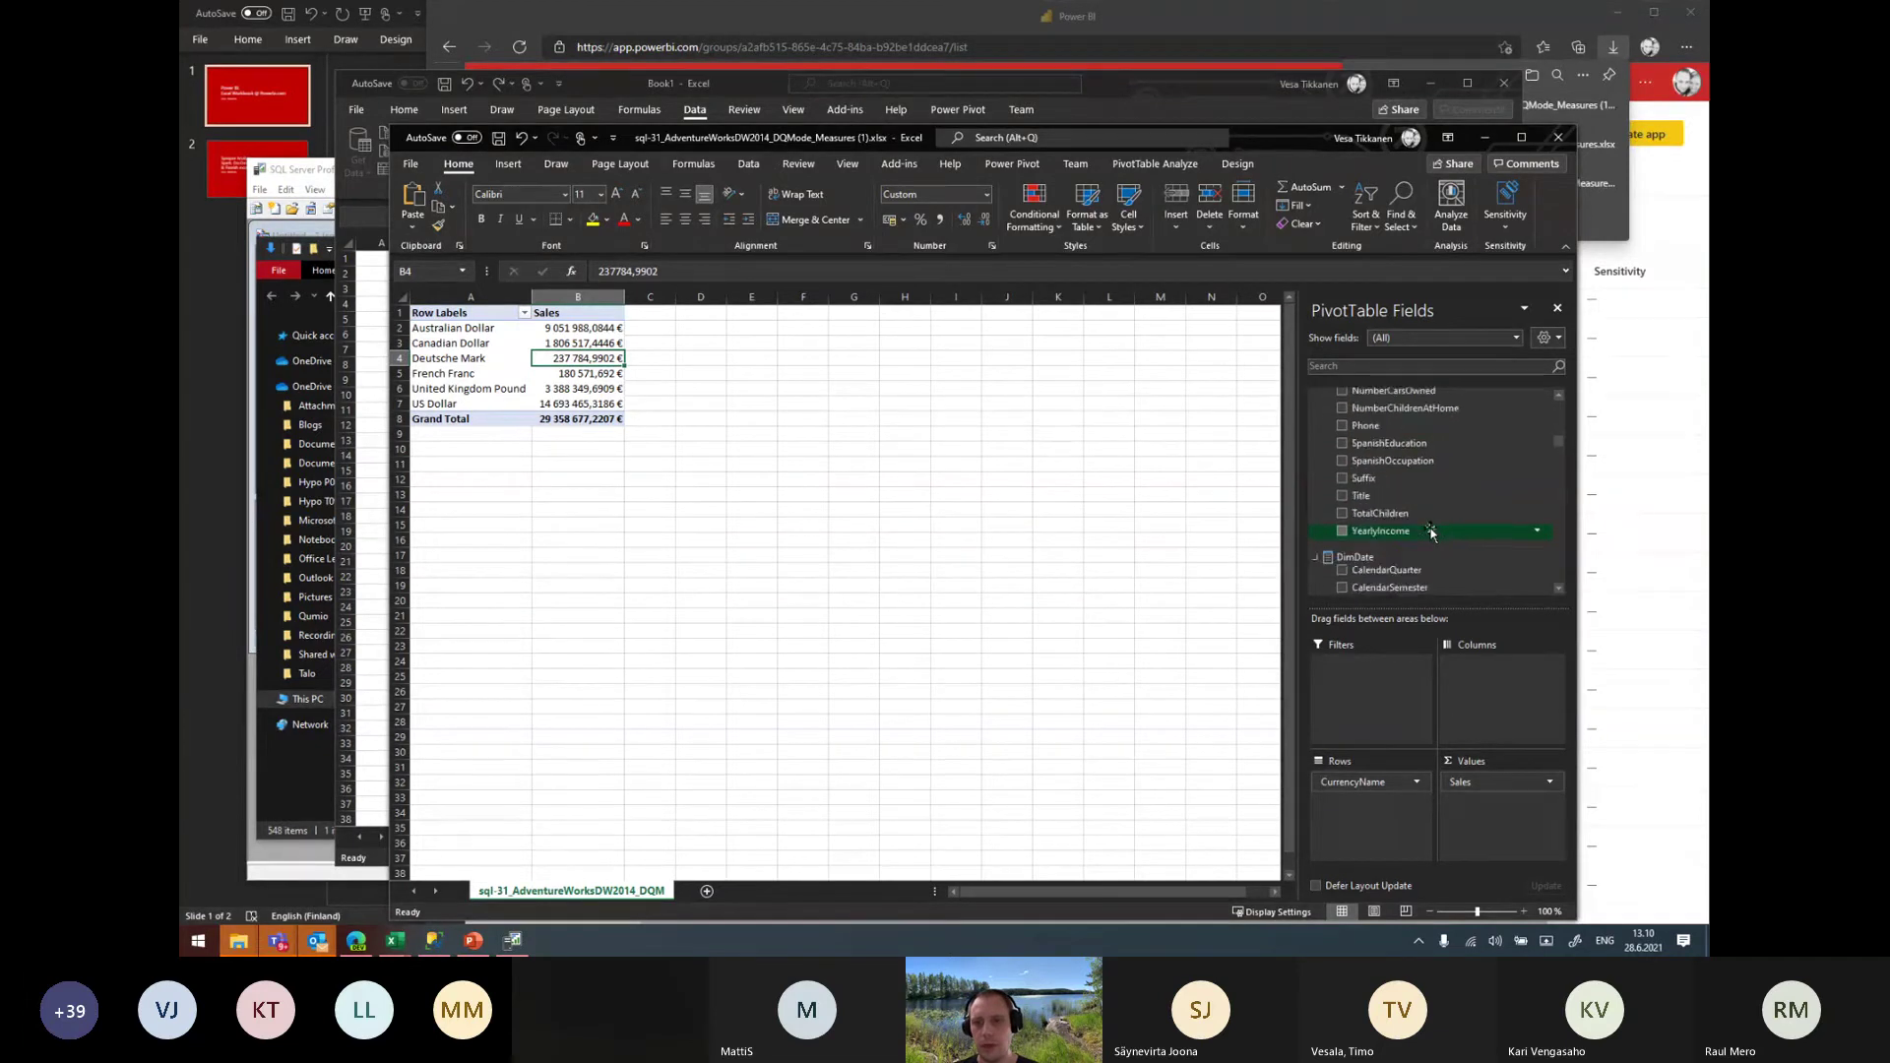
scroll(1432, 531, down, 5)
scroll(1432, 531, down, 4)
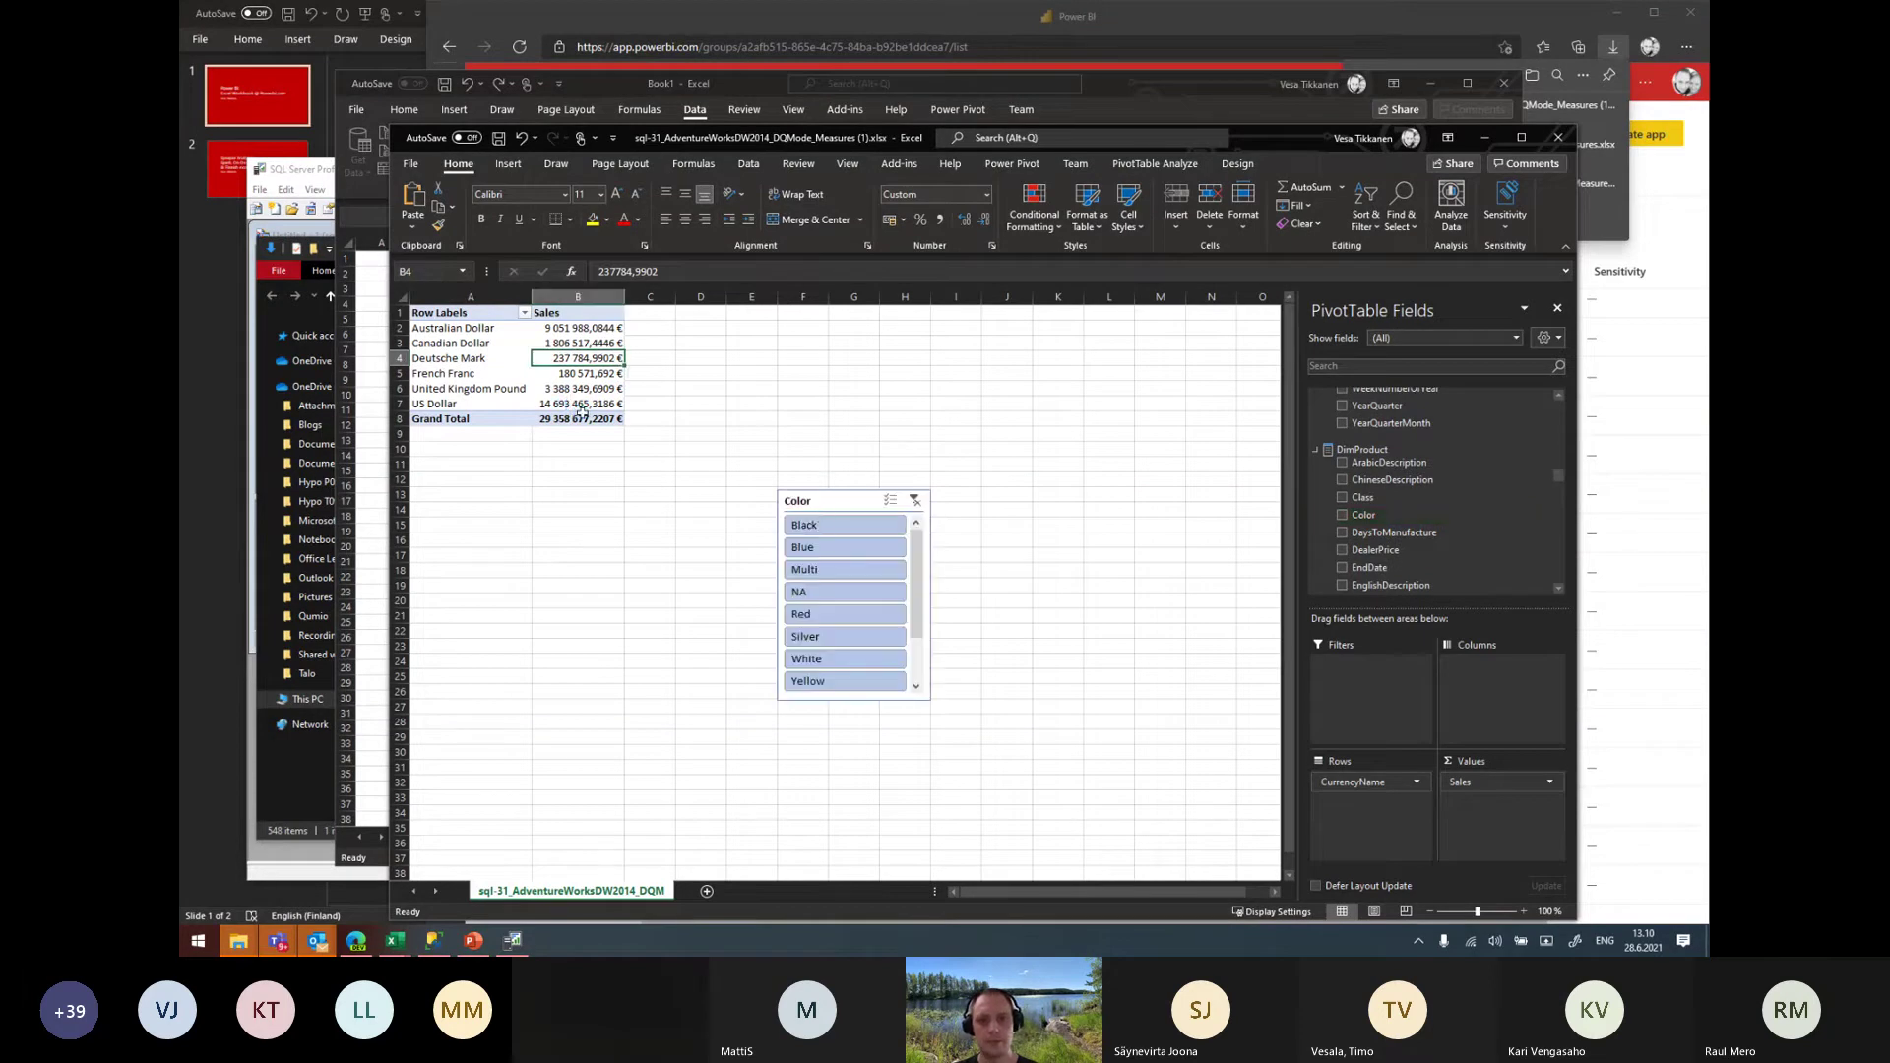
Place the Color slicer beside the pivot and add a clustered column PivotChart below it
mouse_move(834, 512)
mouse_down()
mouse_move(1063, 430)
mouse_move(1109, 374)
mouse_up()
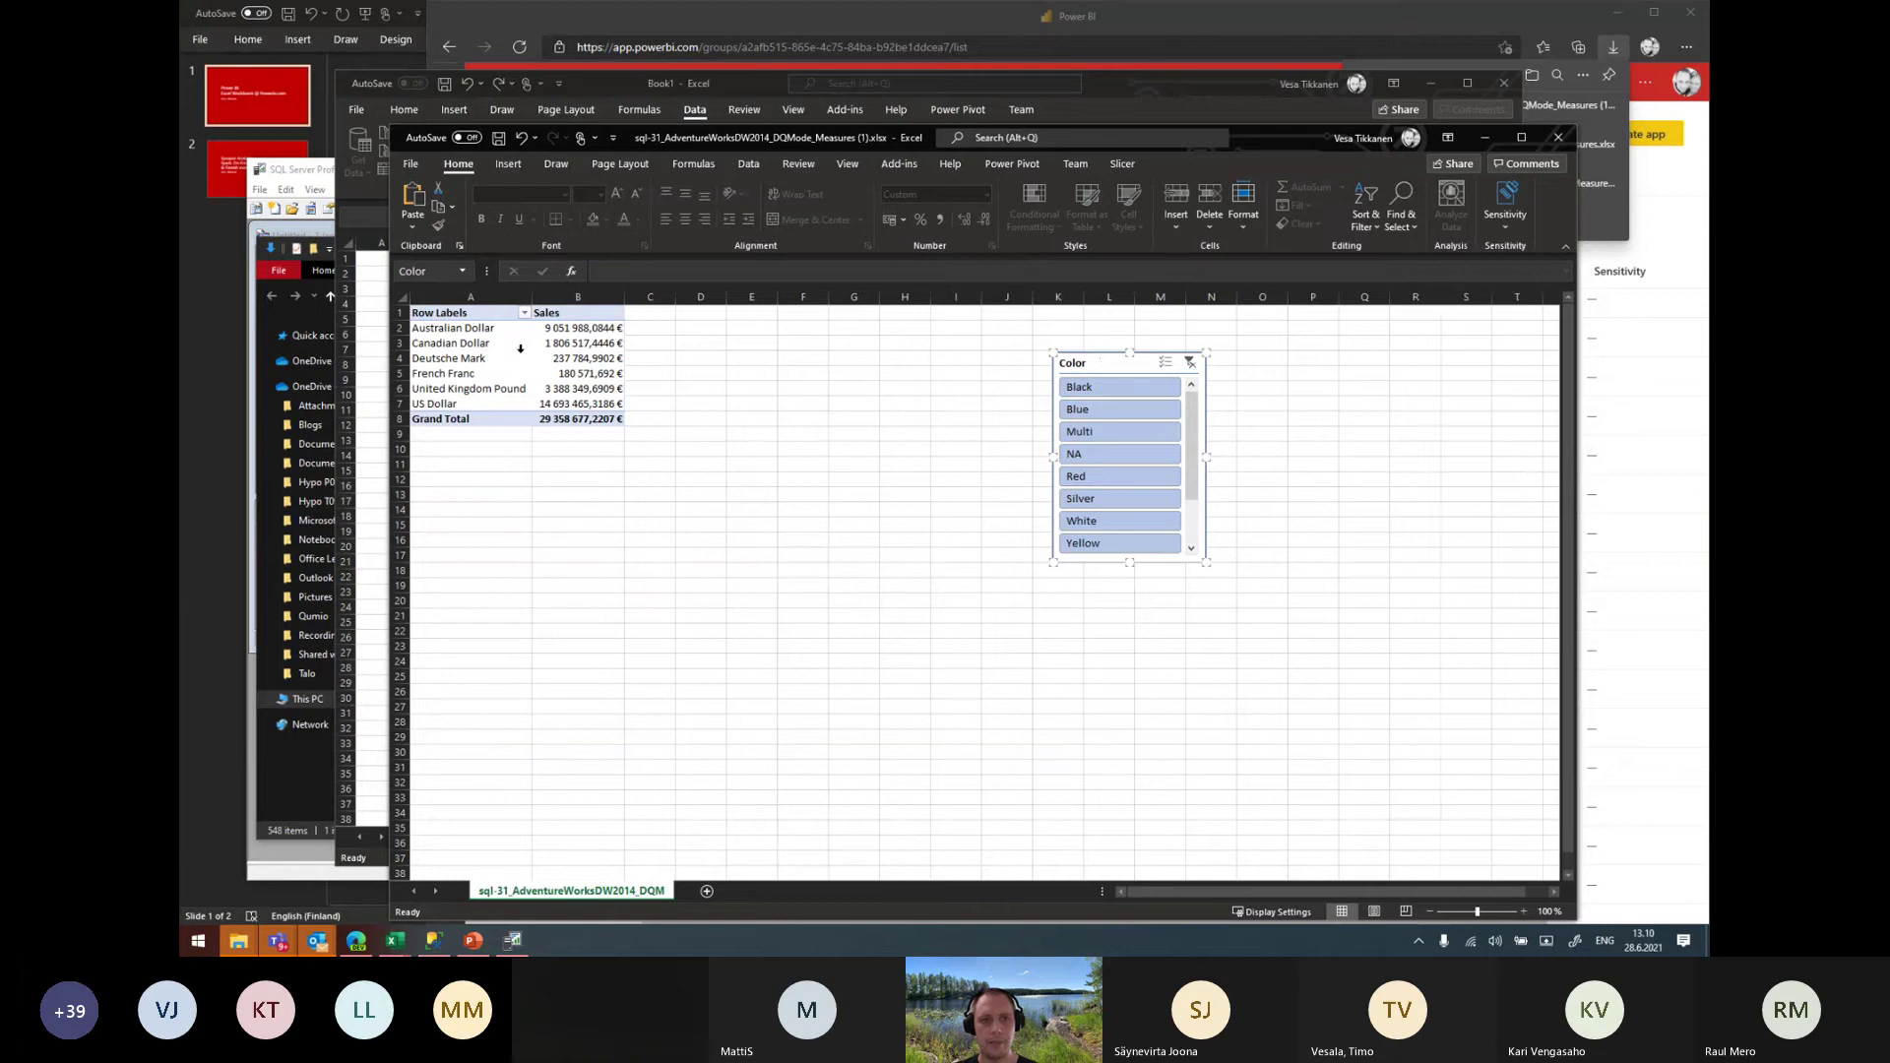
click(497, 344)
click(522, 165)
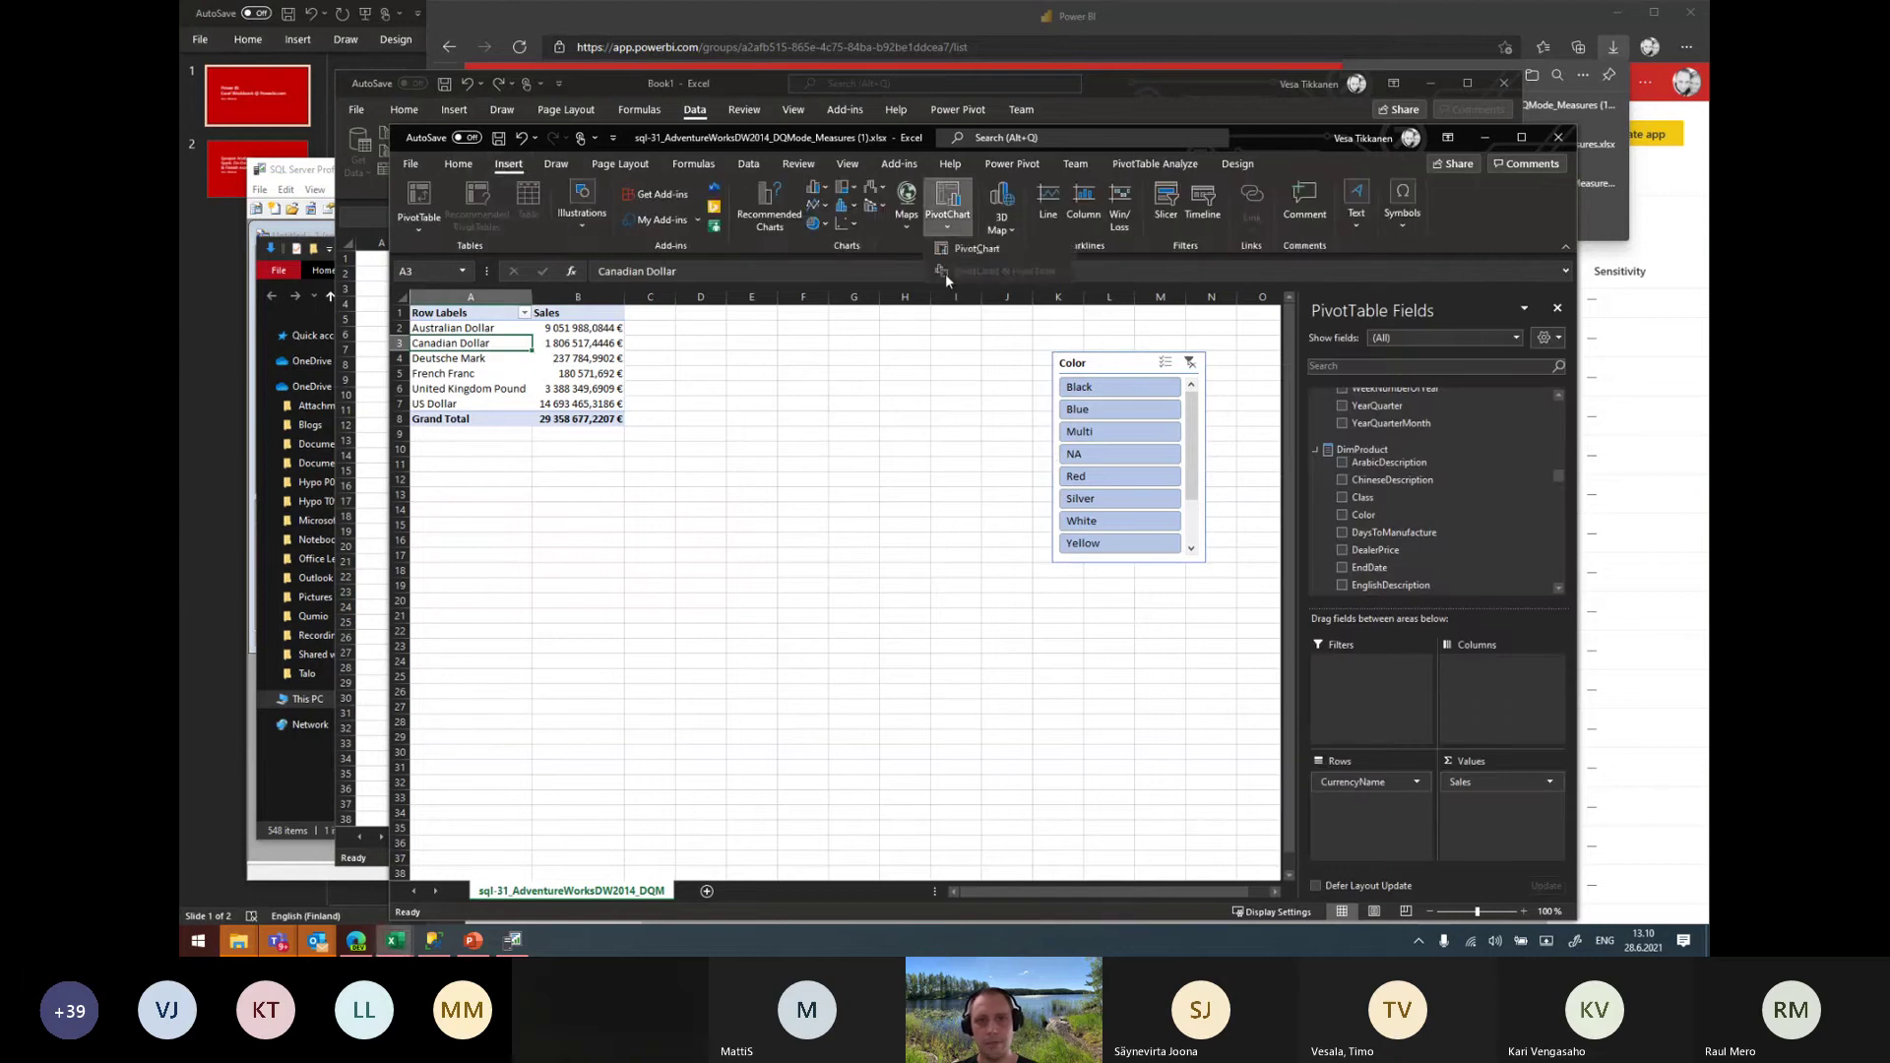
click(969, 245)
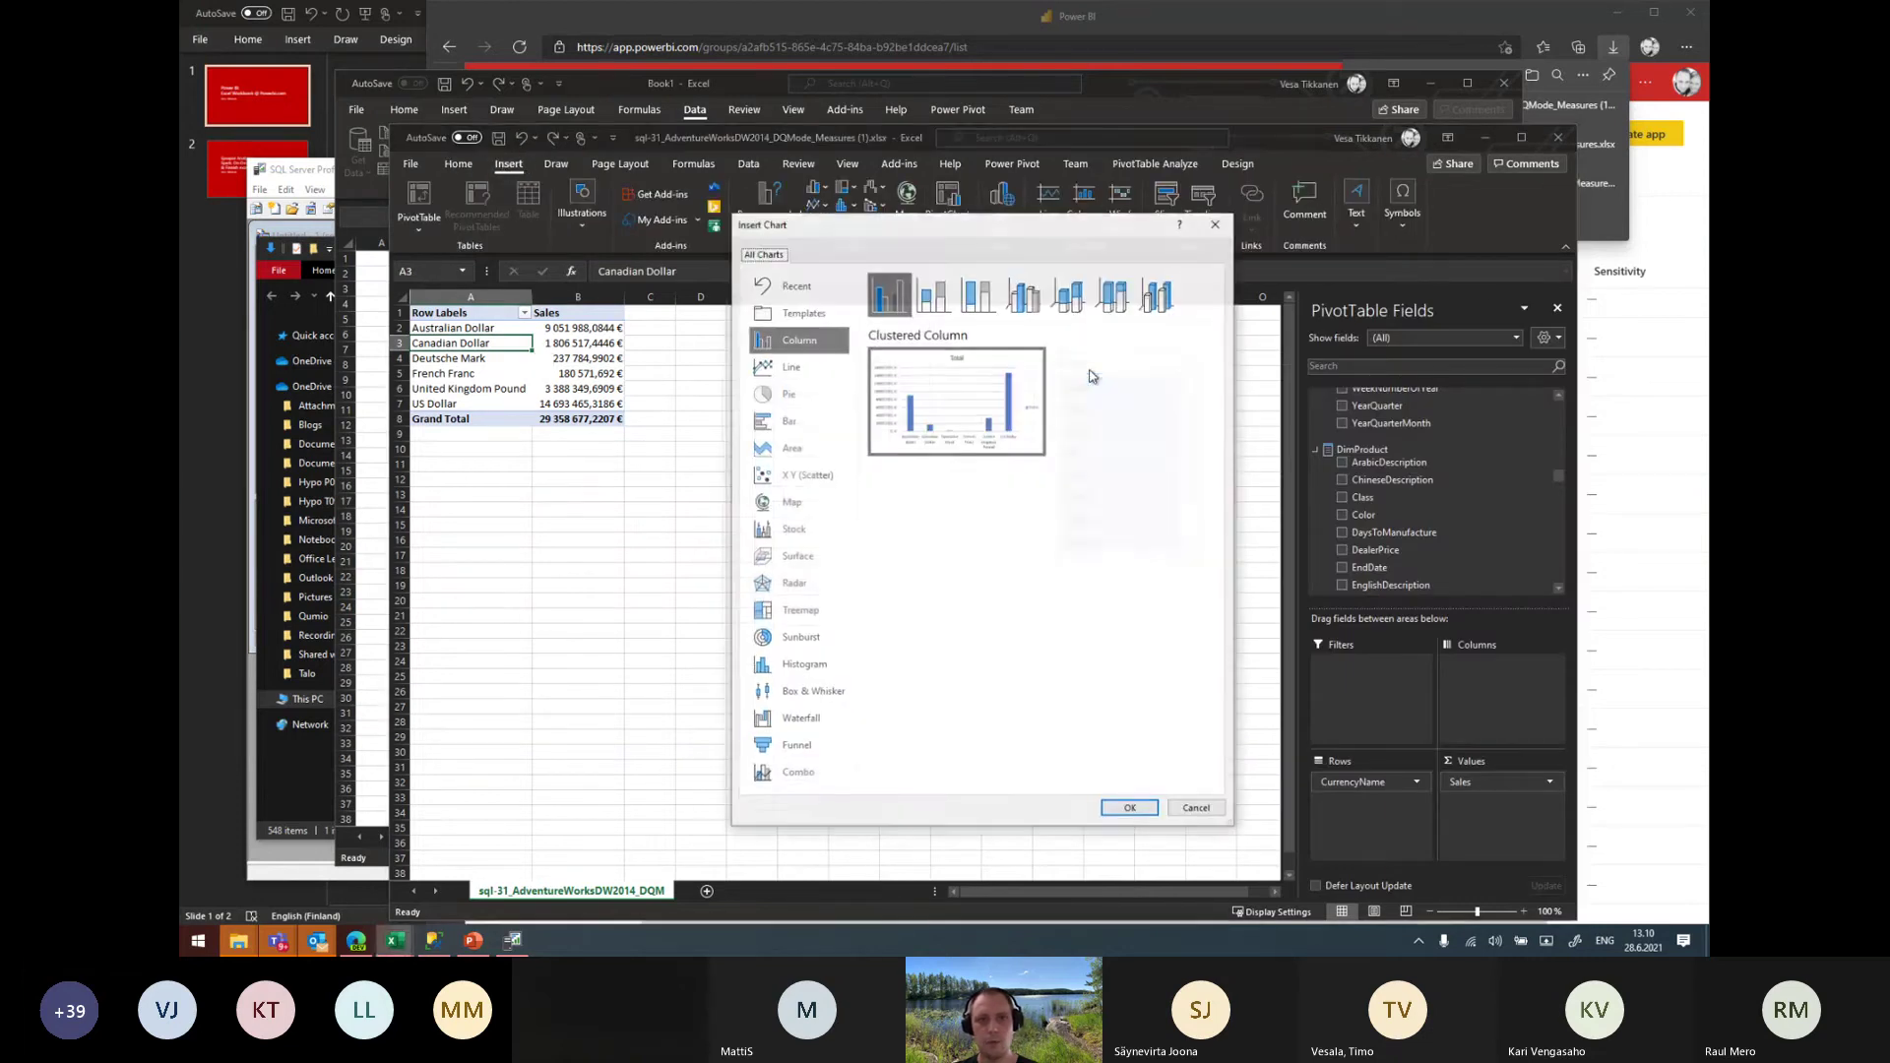
click(1123, 808)
drag(887, 496, 757, 505)
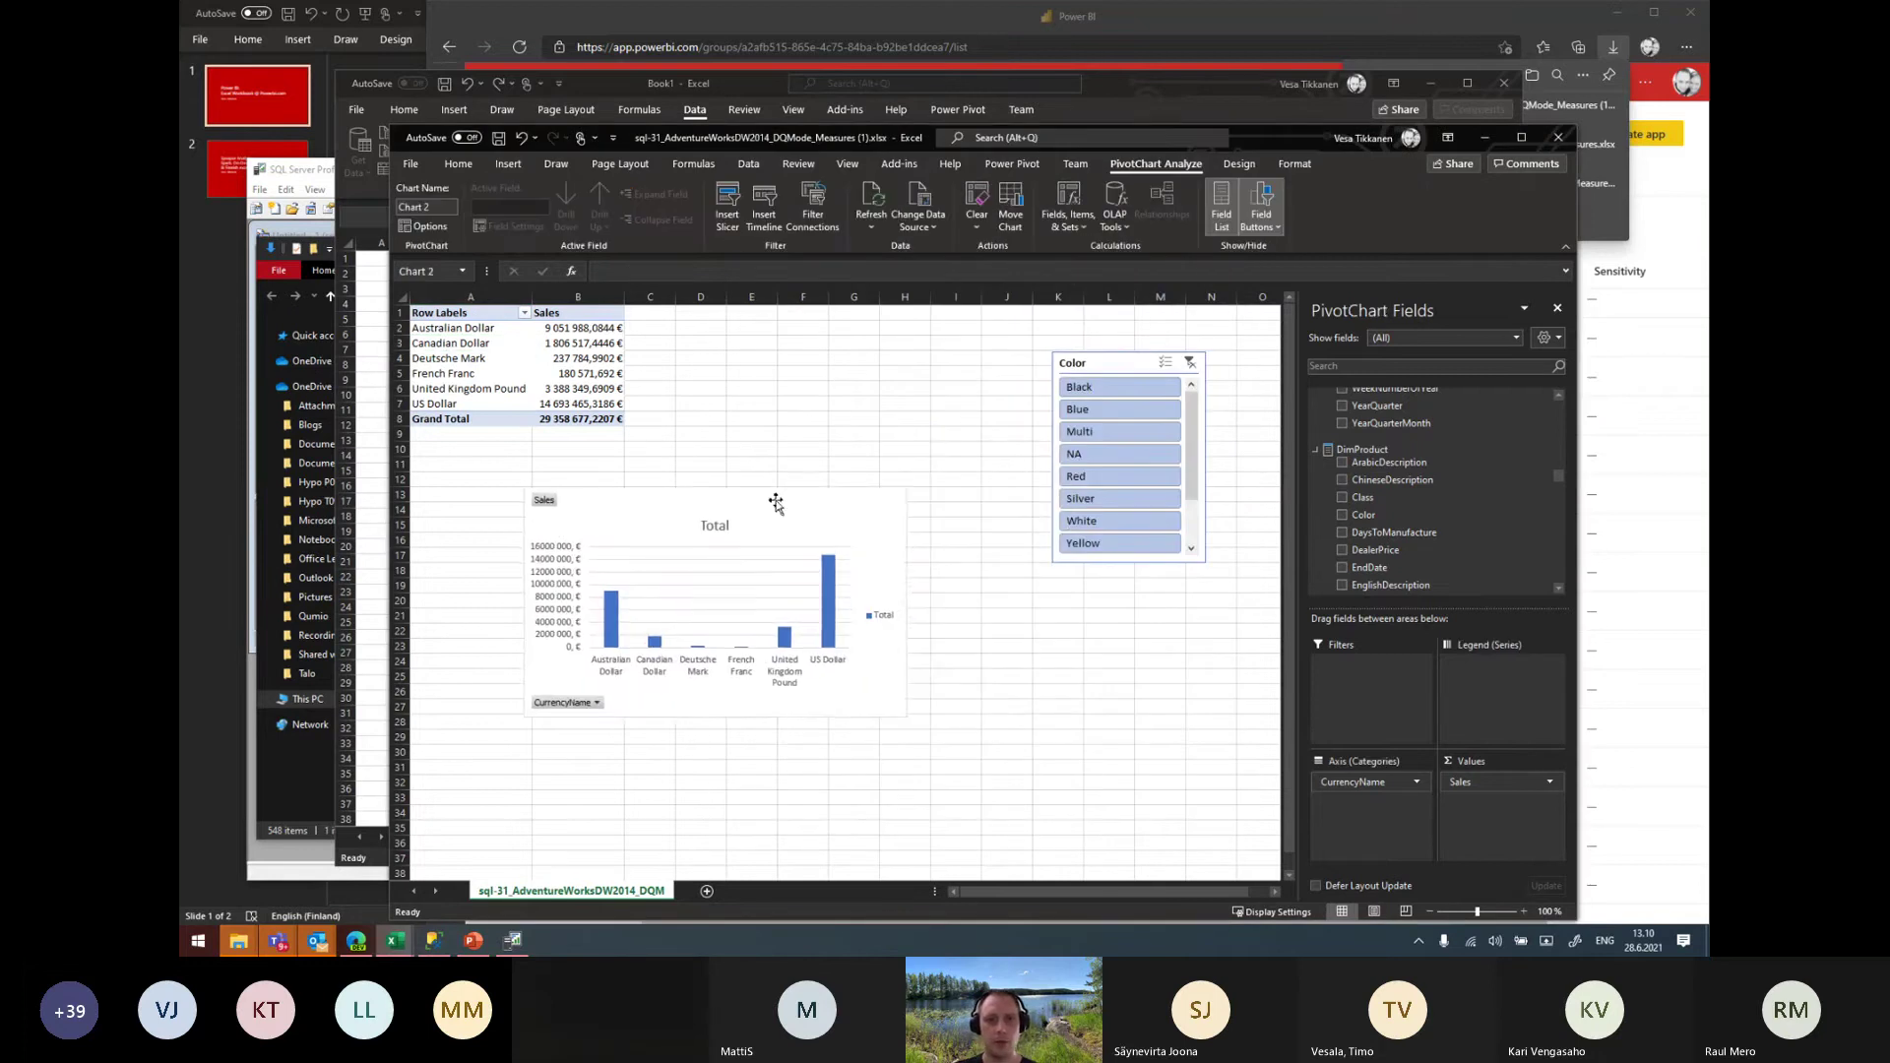
Test the Color slicer with Multi and Blue, then clear the filter
click(482, 373)
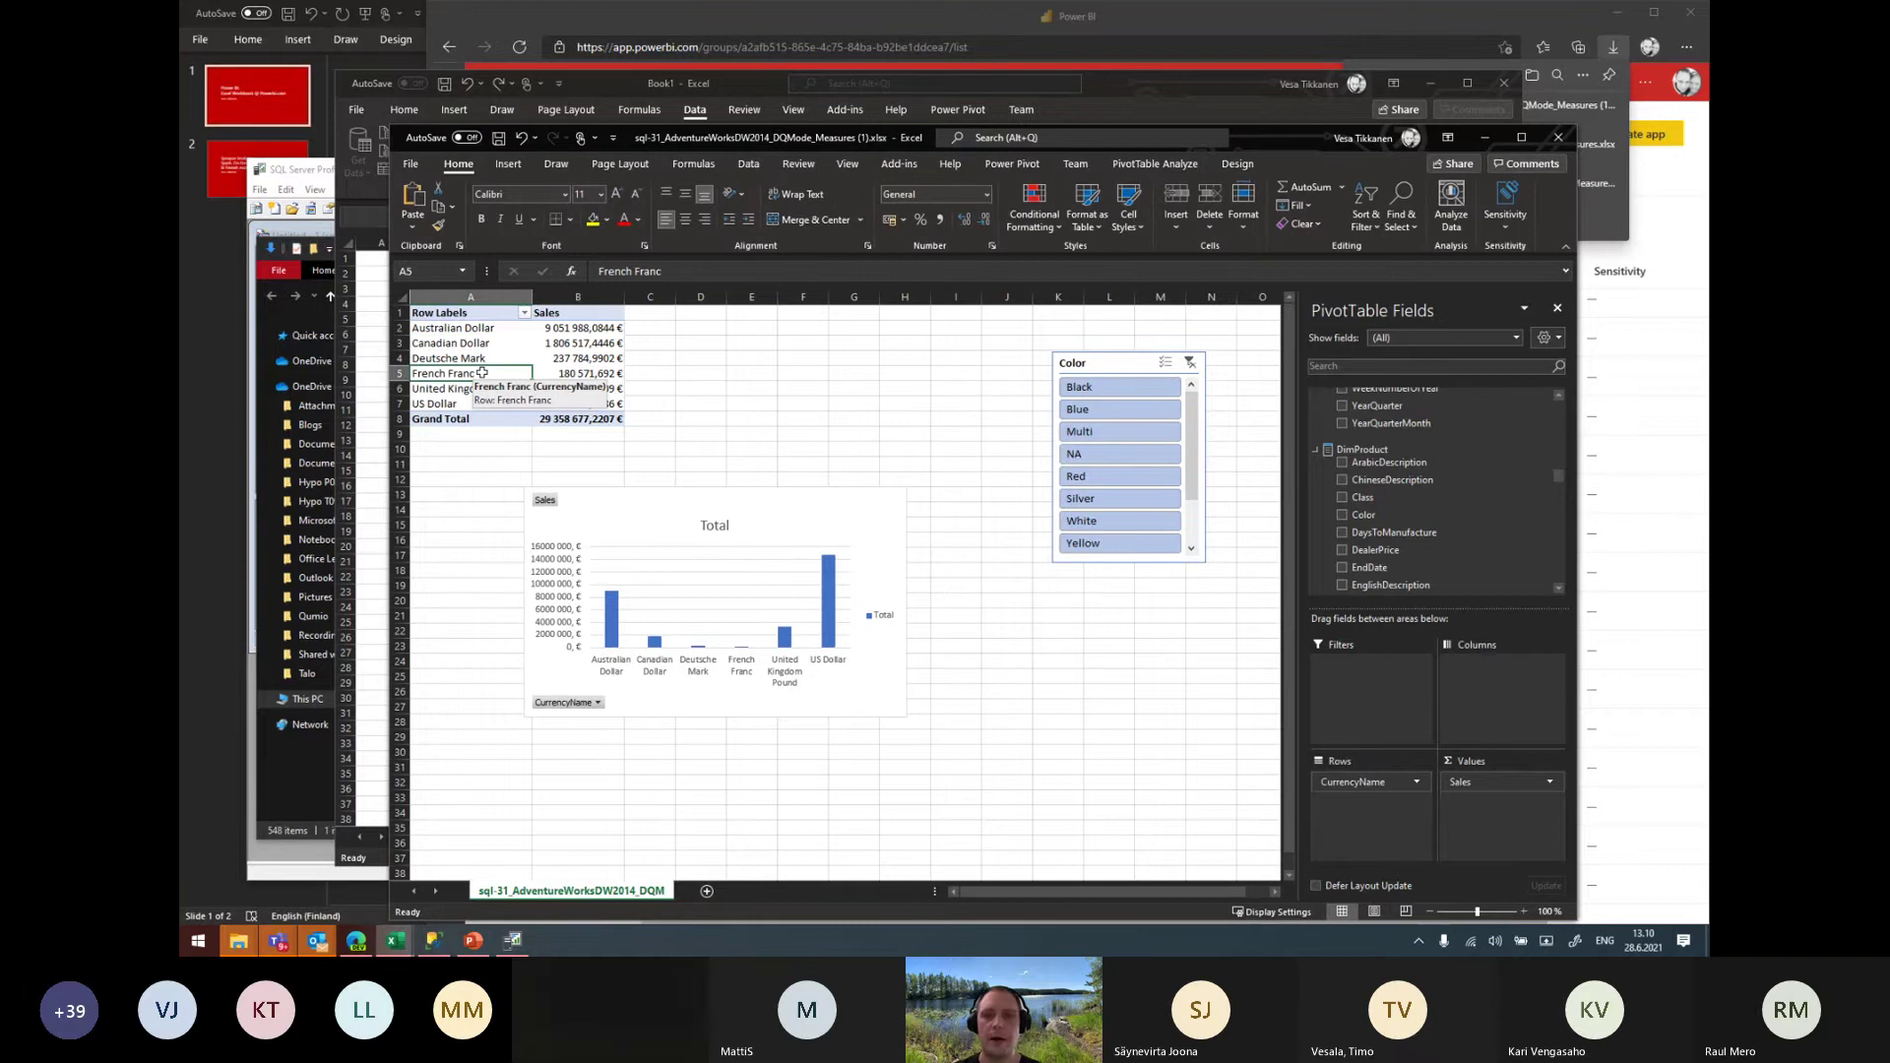
click(1100, 433)
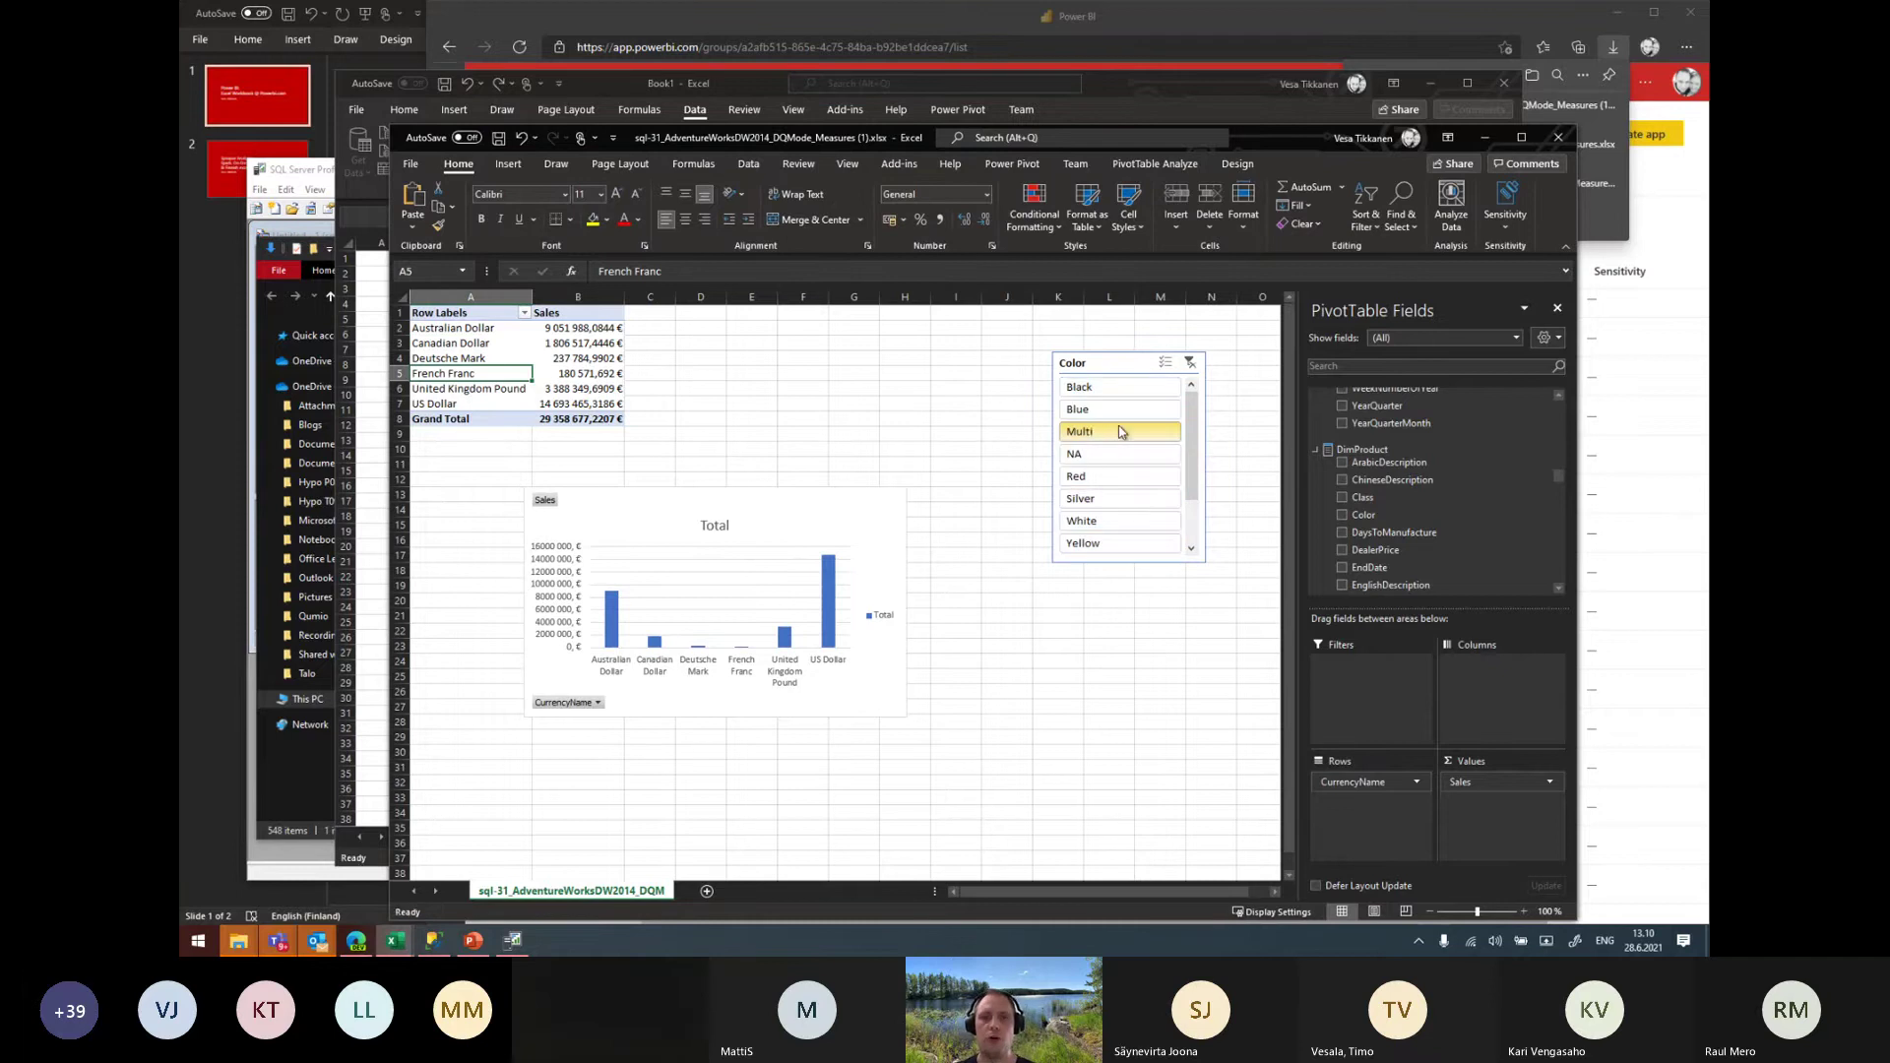
click(1091, 408)
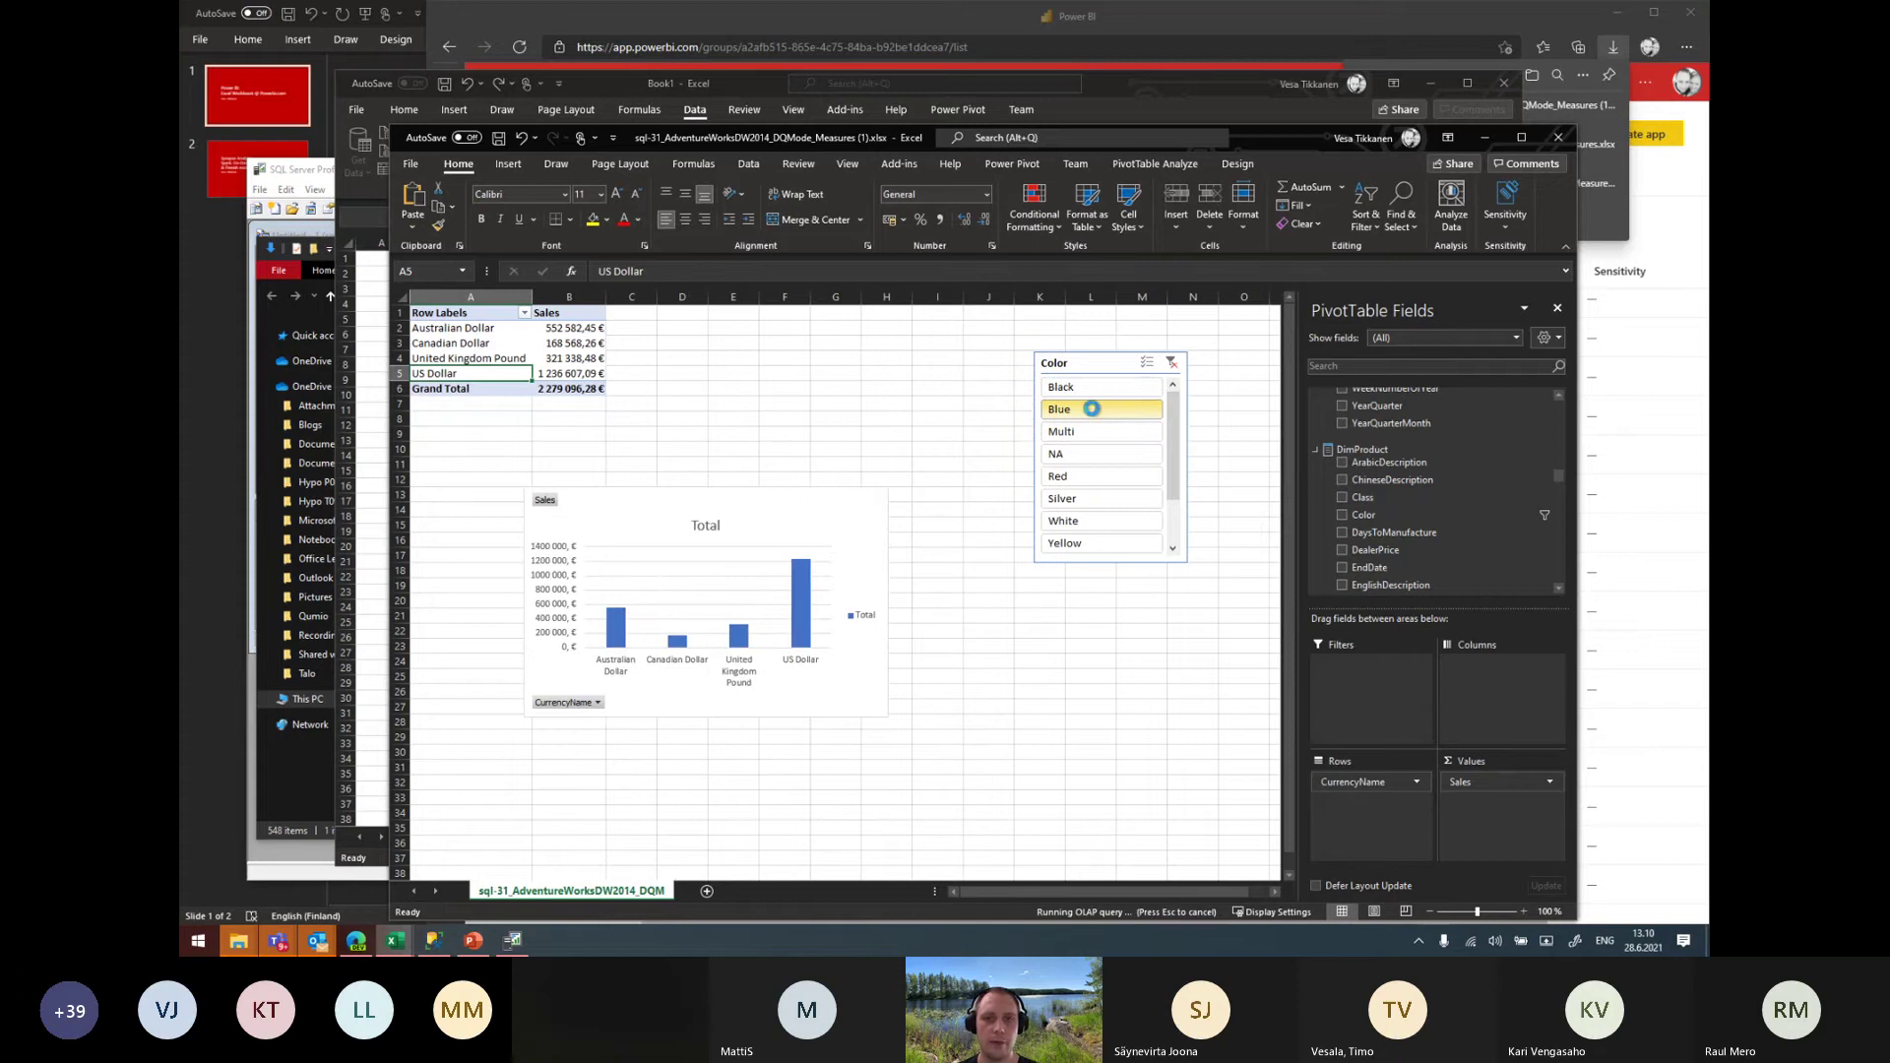
click(1171, 362)
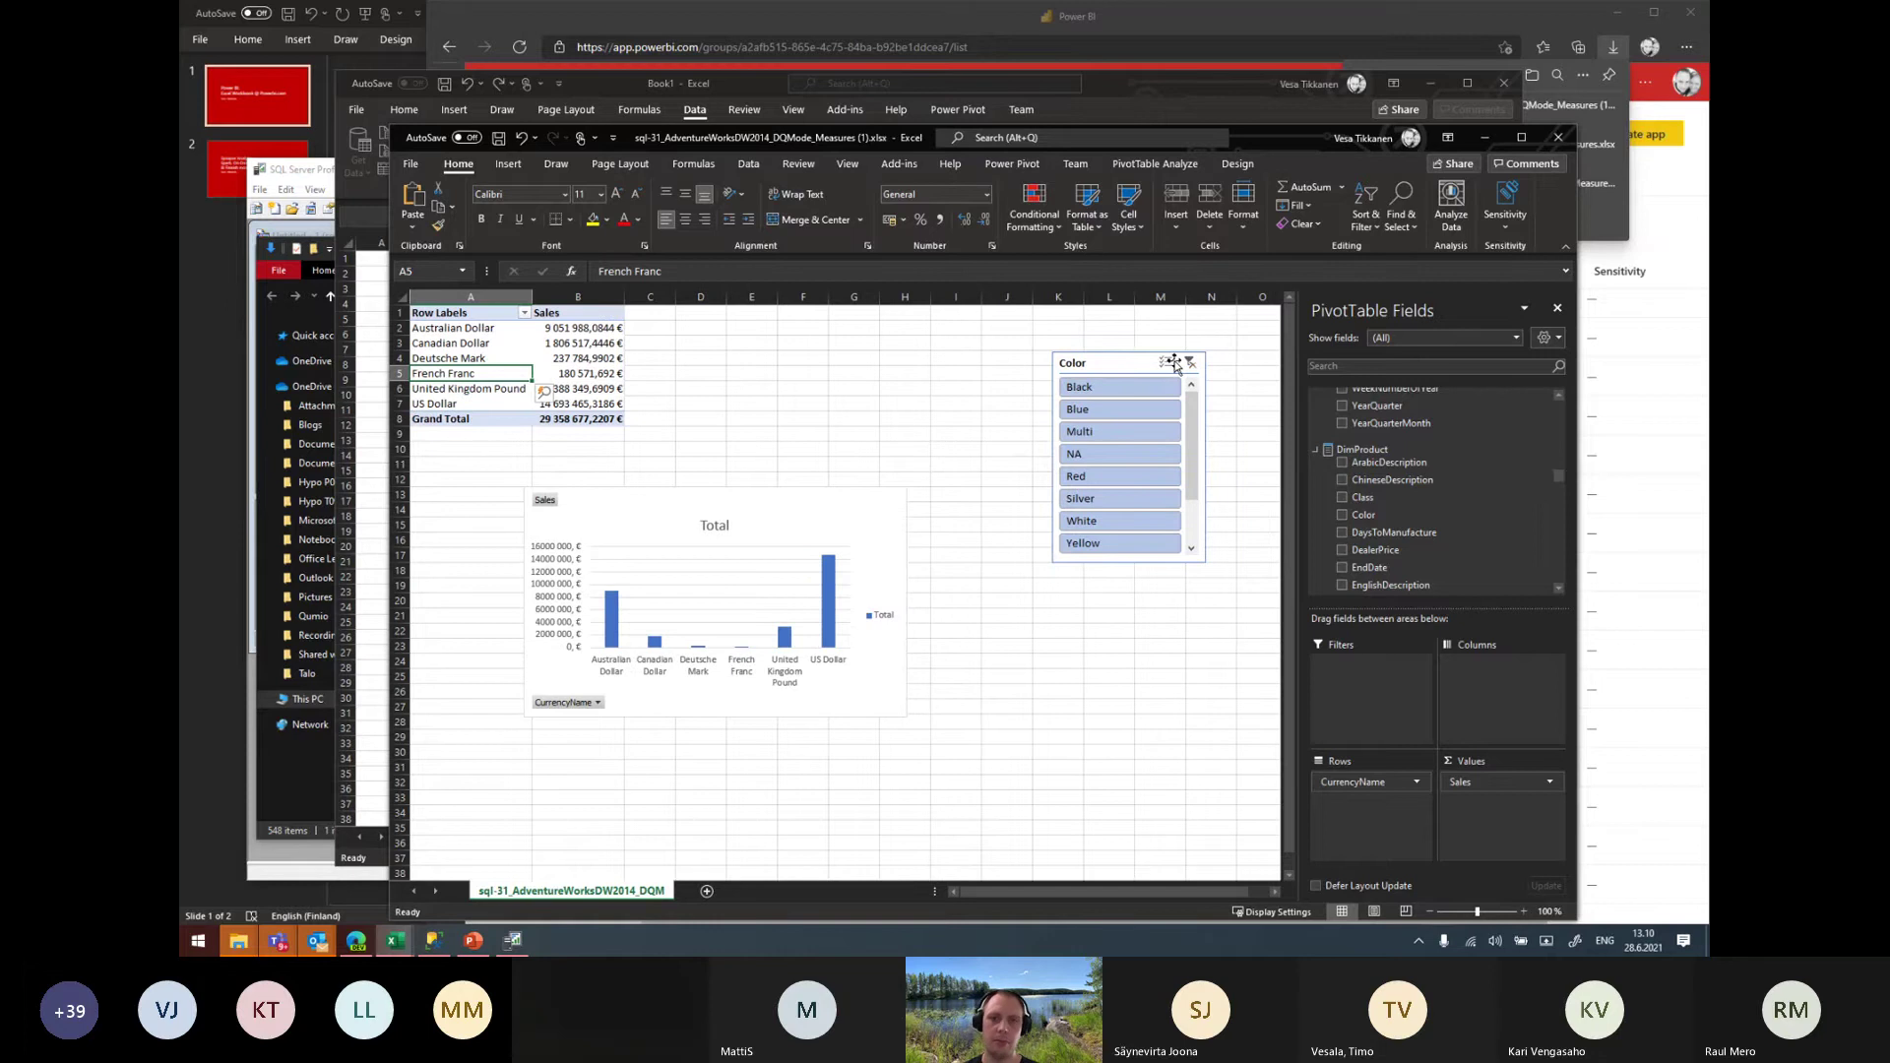
Save the workbook as kahvihetkidemo2.xlsx in OneDrive's Qumio > Community > Power BI Reports folder
click(407, 165)
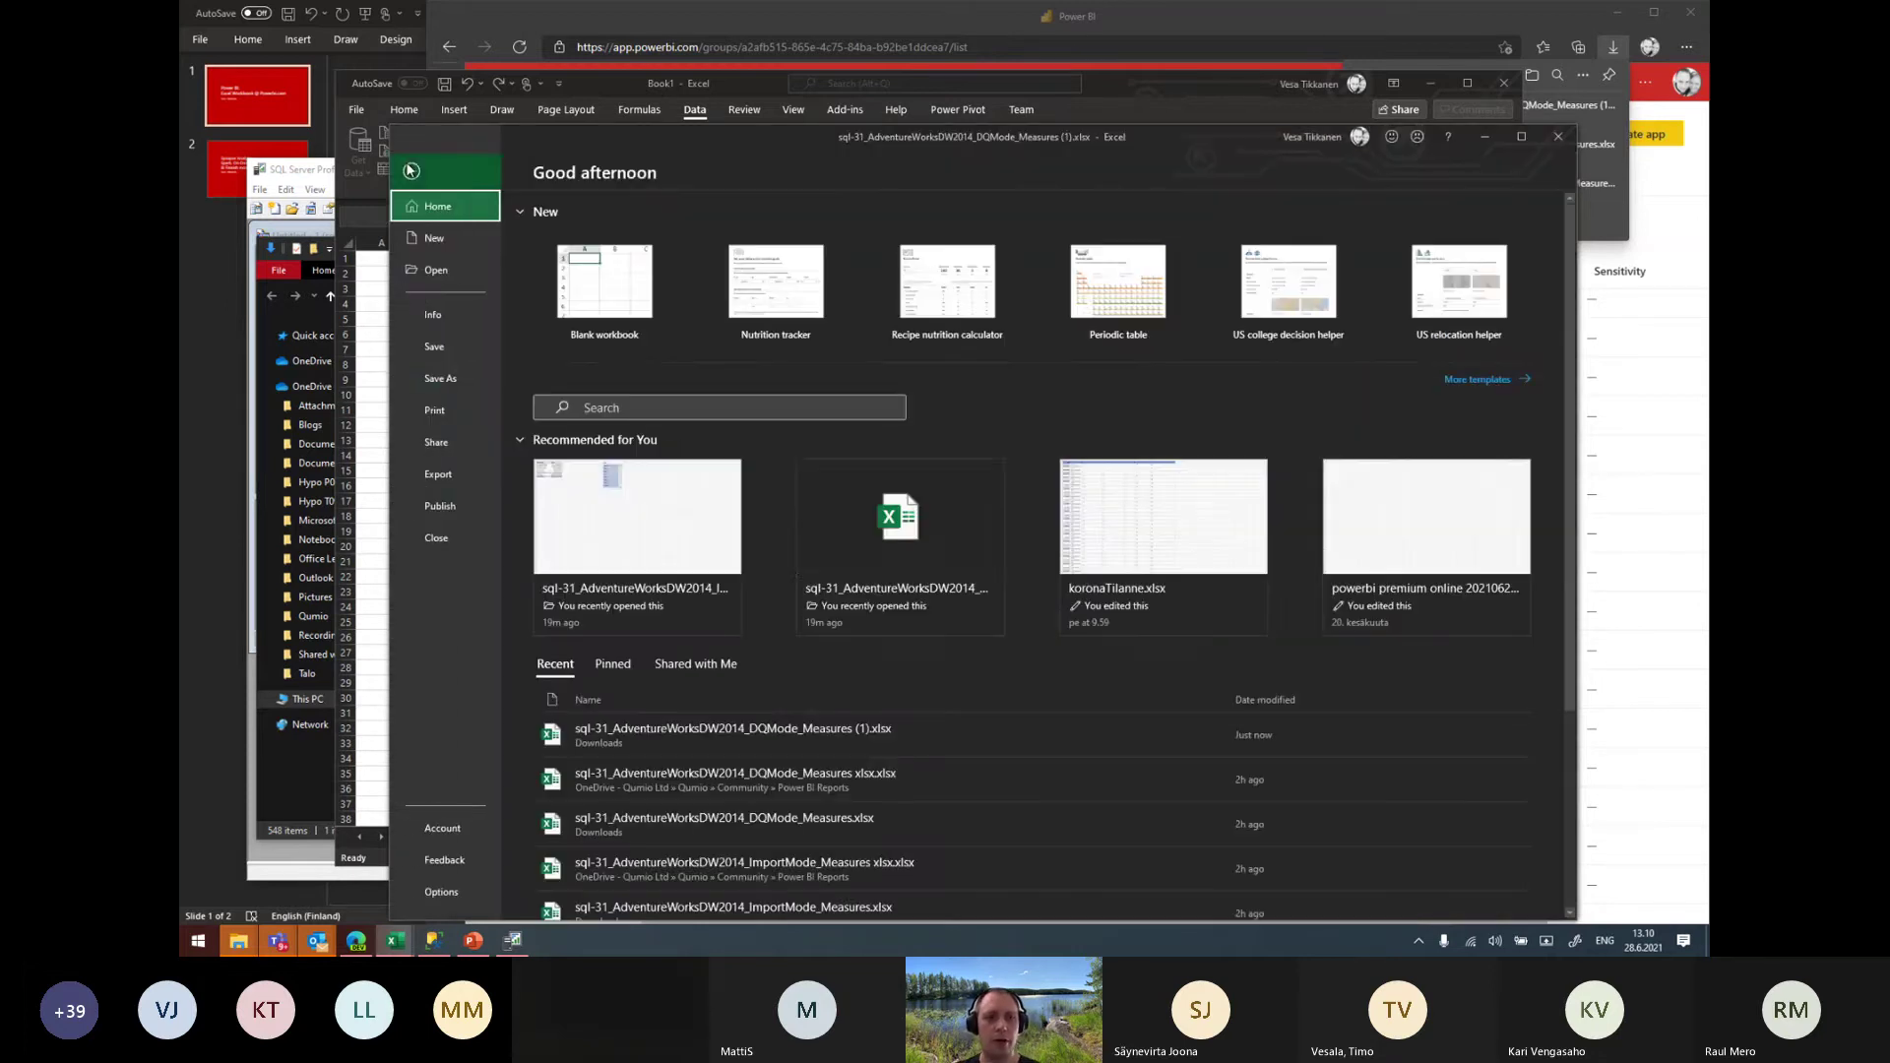
click(440, 378)
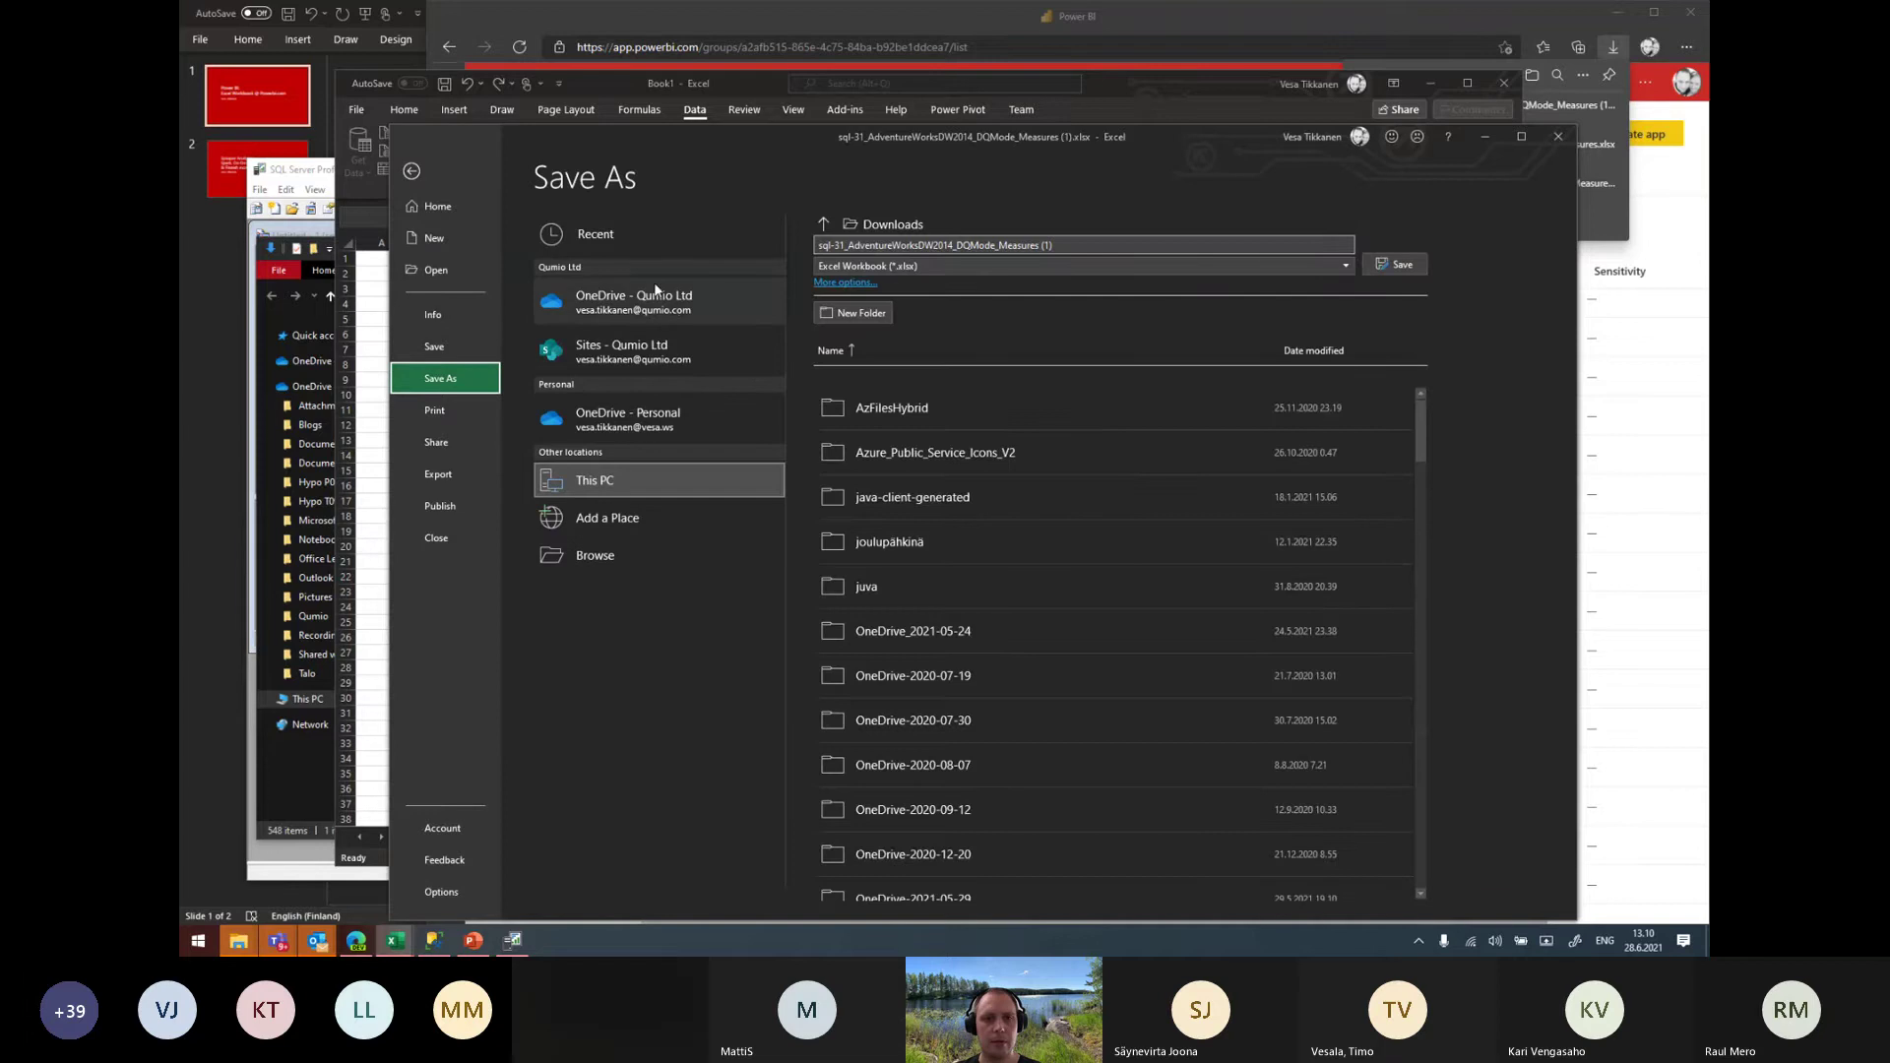
click(674, 307)
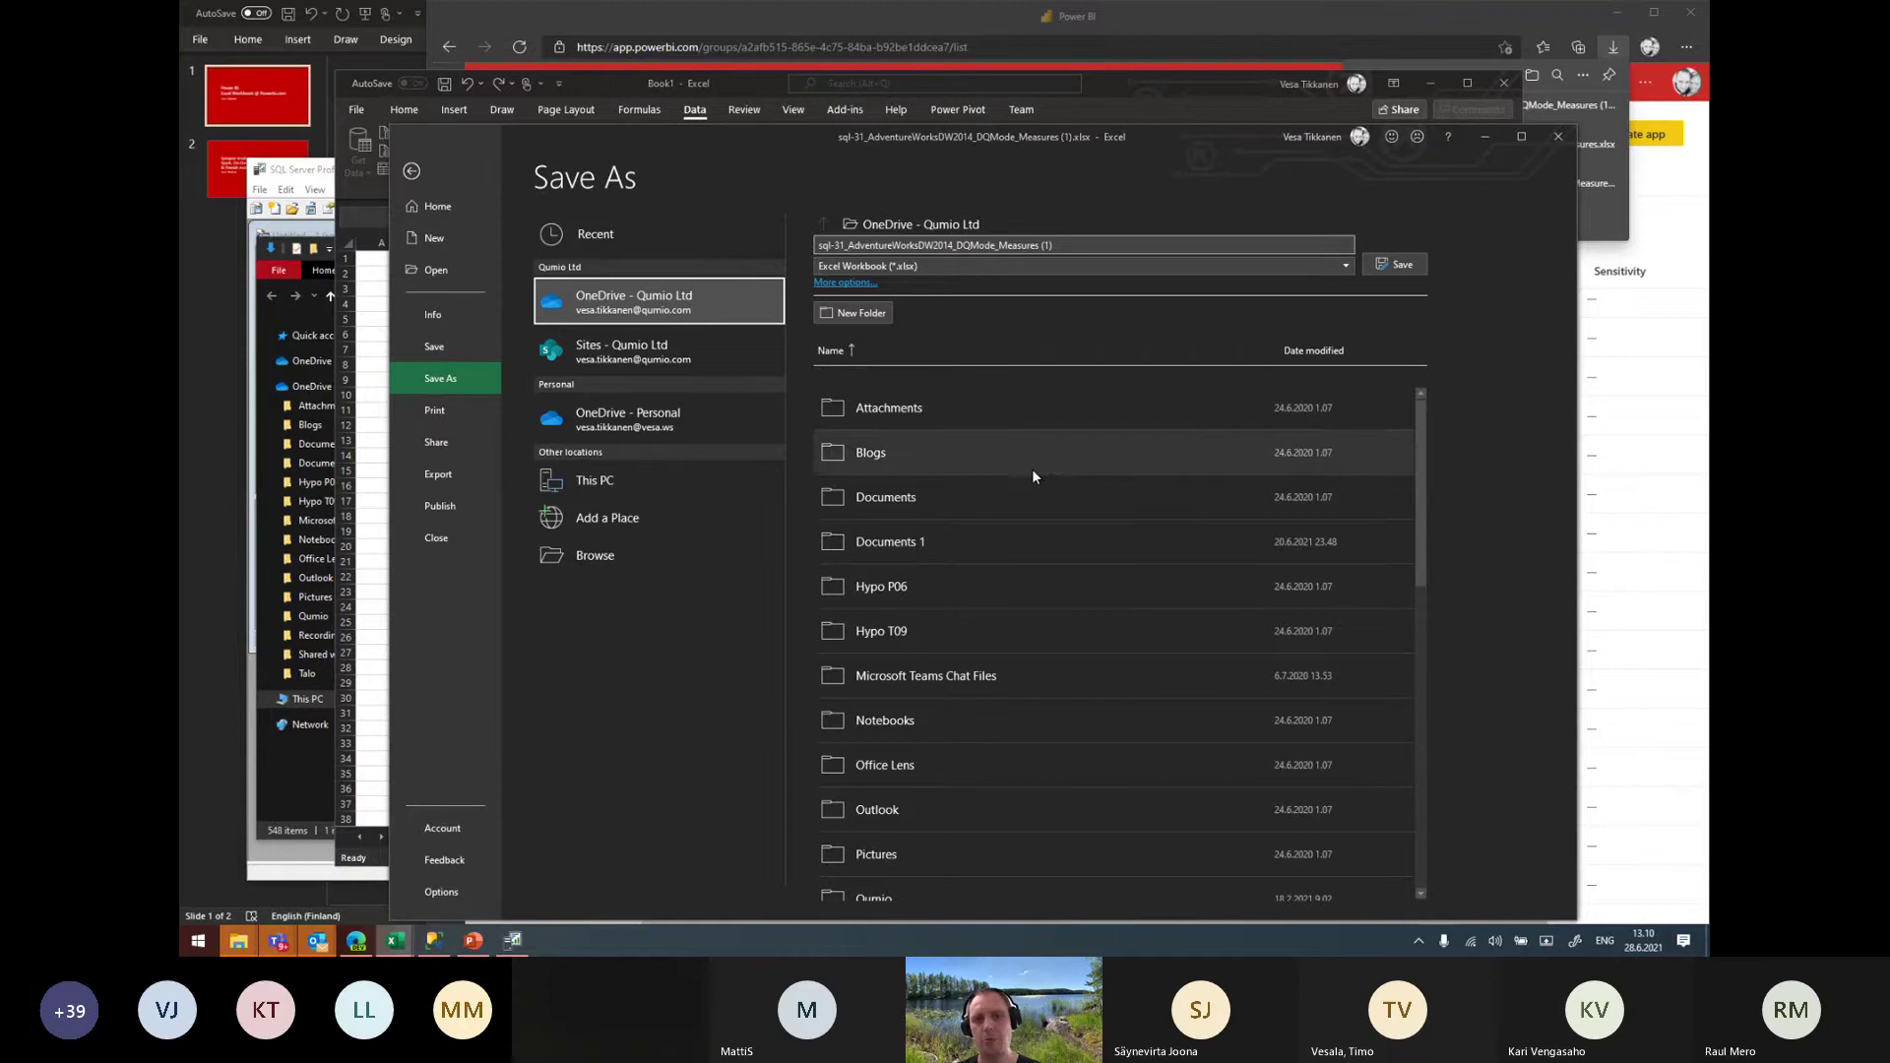
scroll(1036, 611, down, 1)
scroll(1036, 626, down, 1)
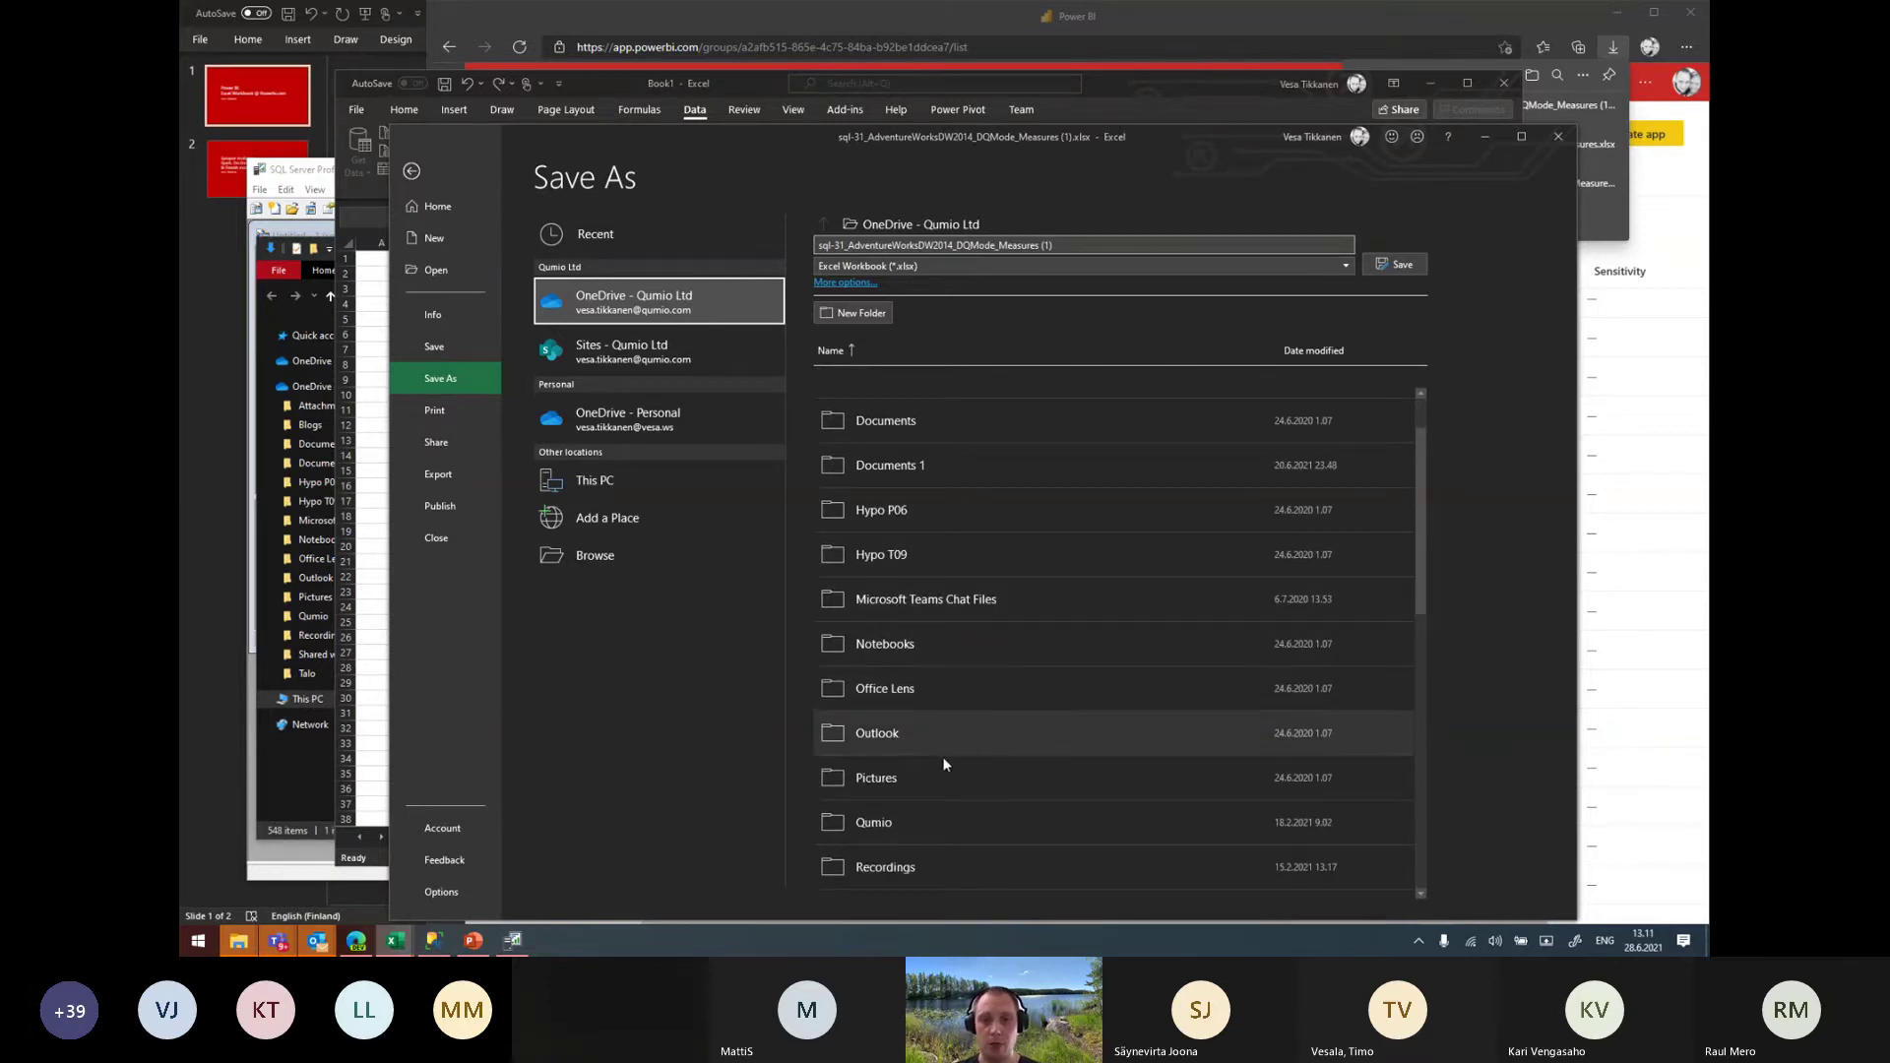
click(908, 825)
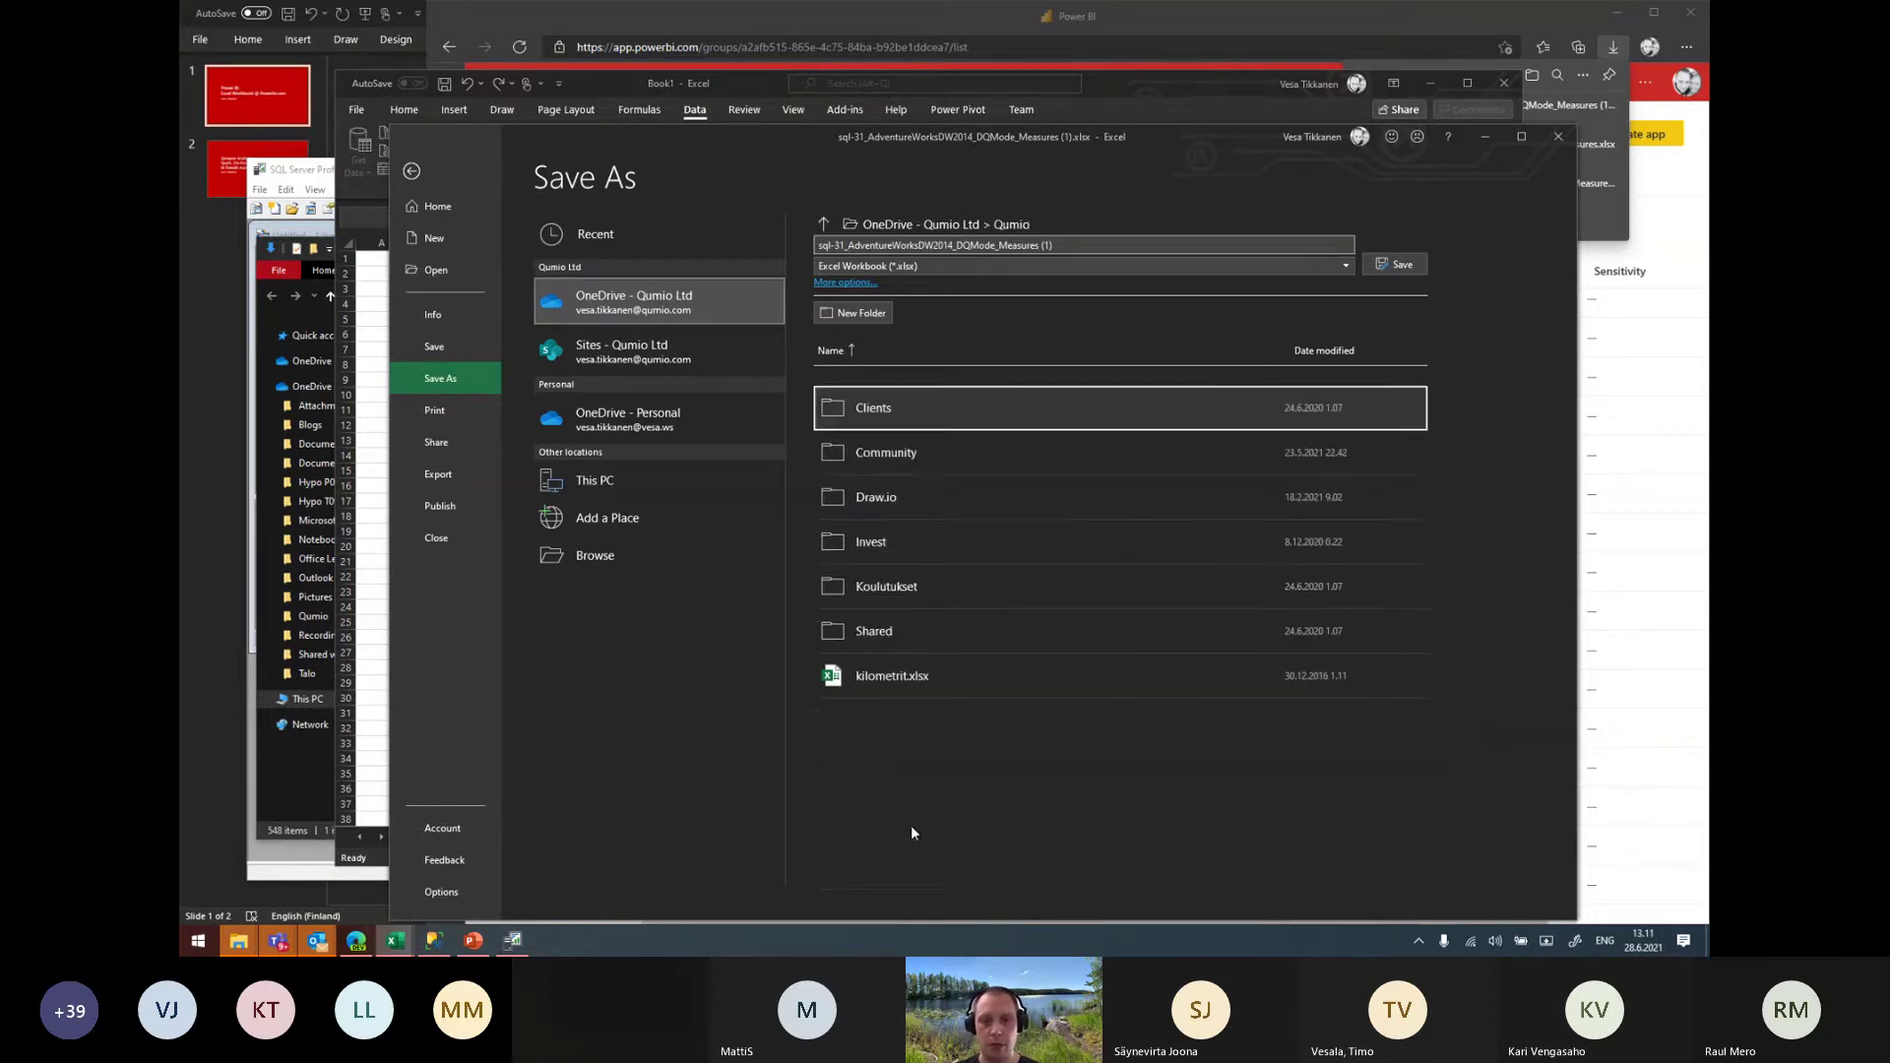
click(917, 453)
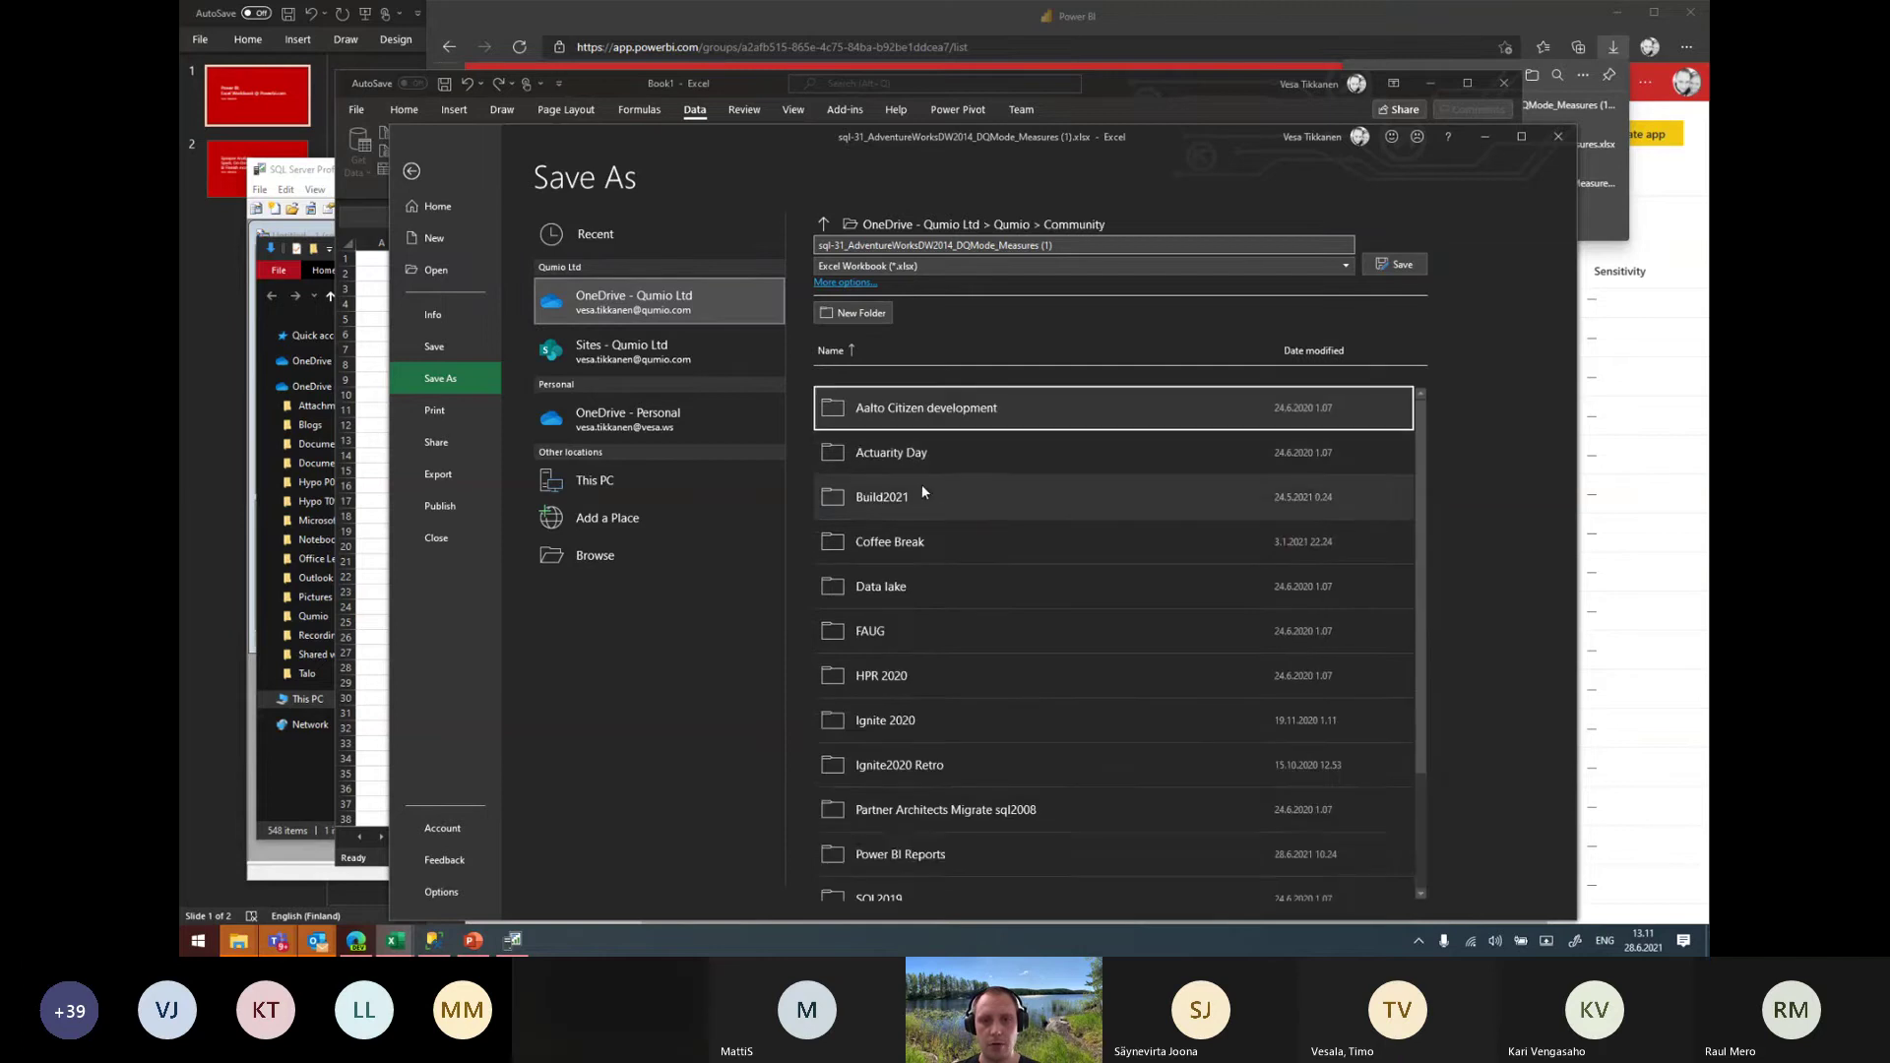
click(943, 853)
click(1093, 245)
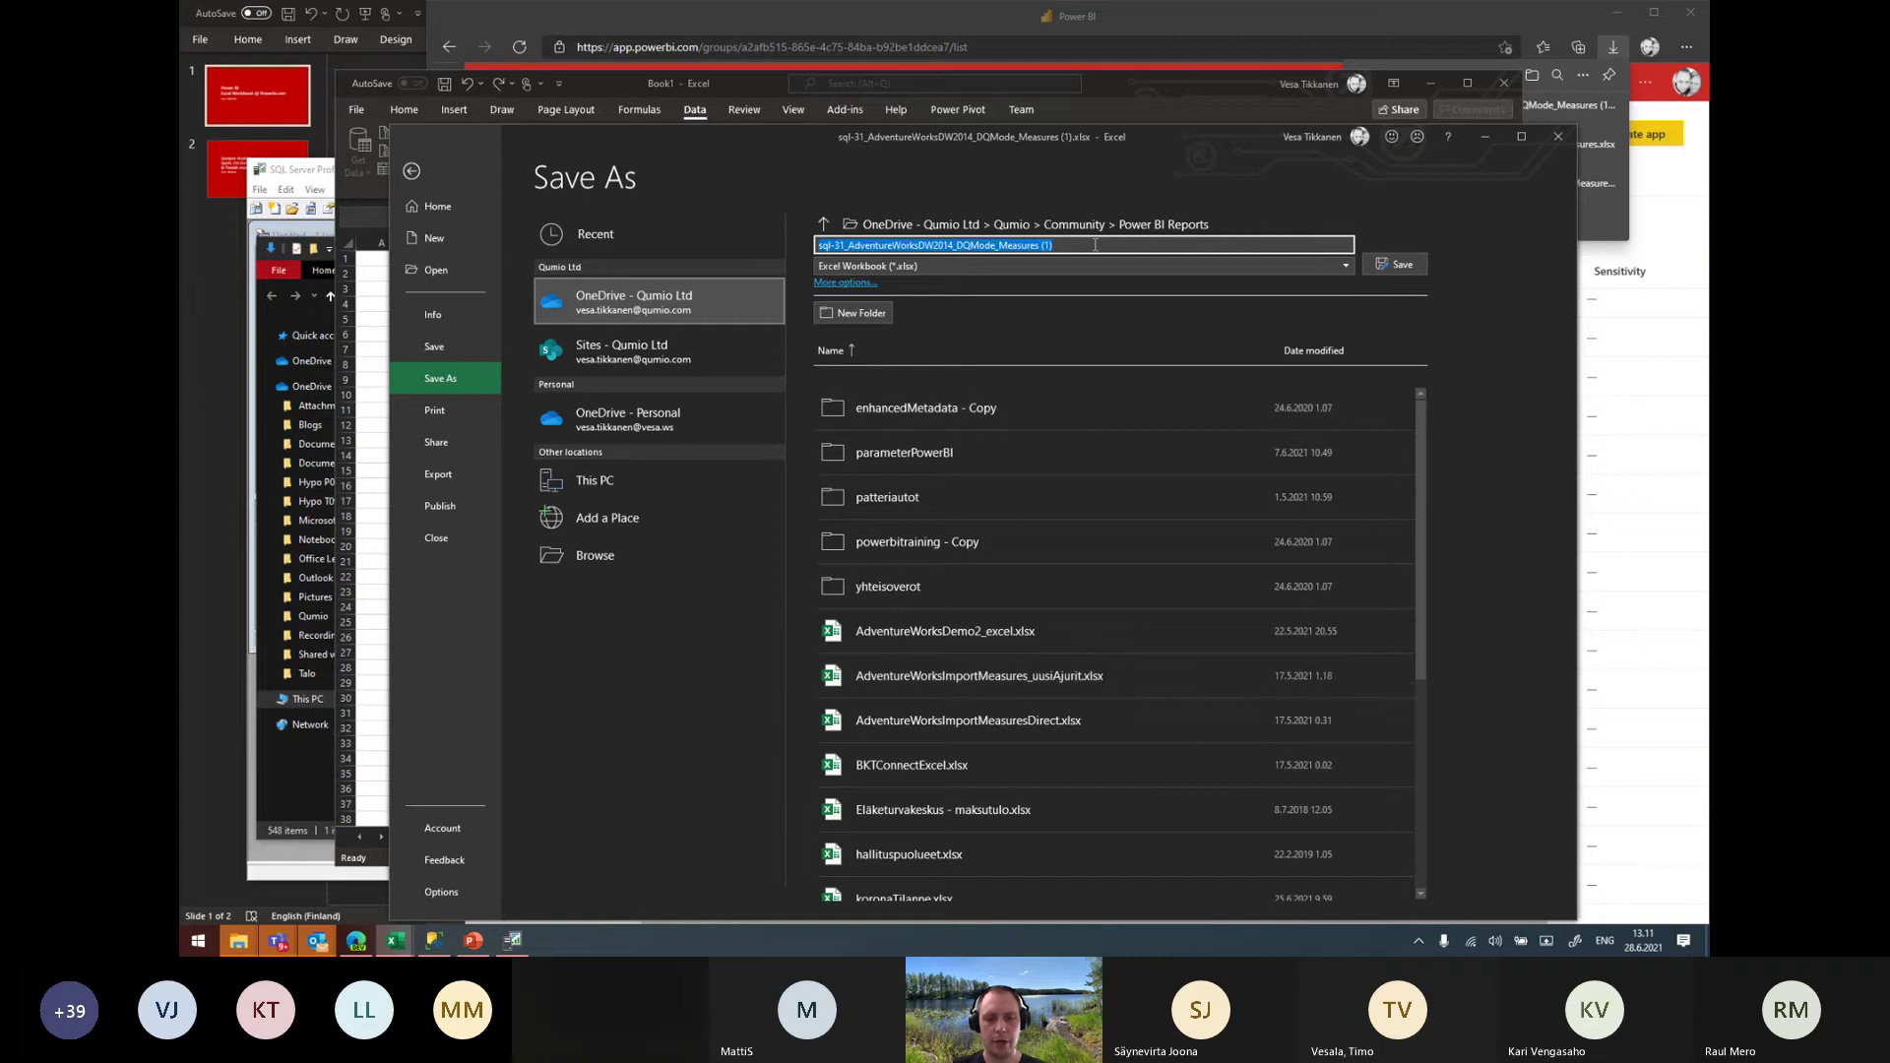
text(kahvihetkidemo2)
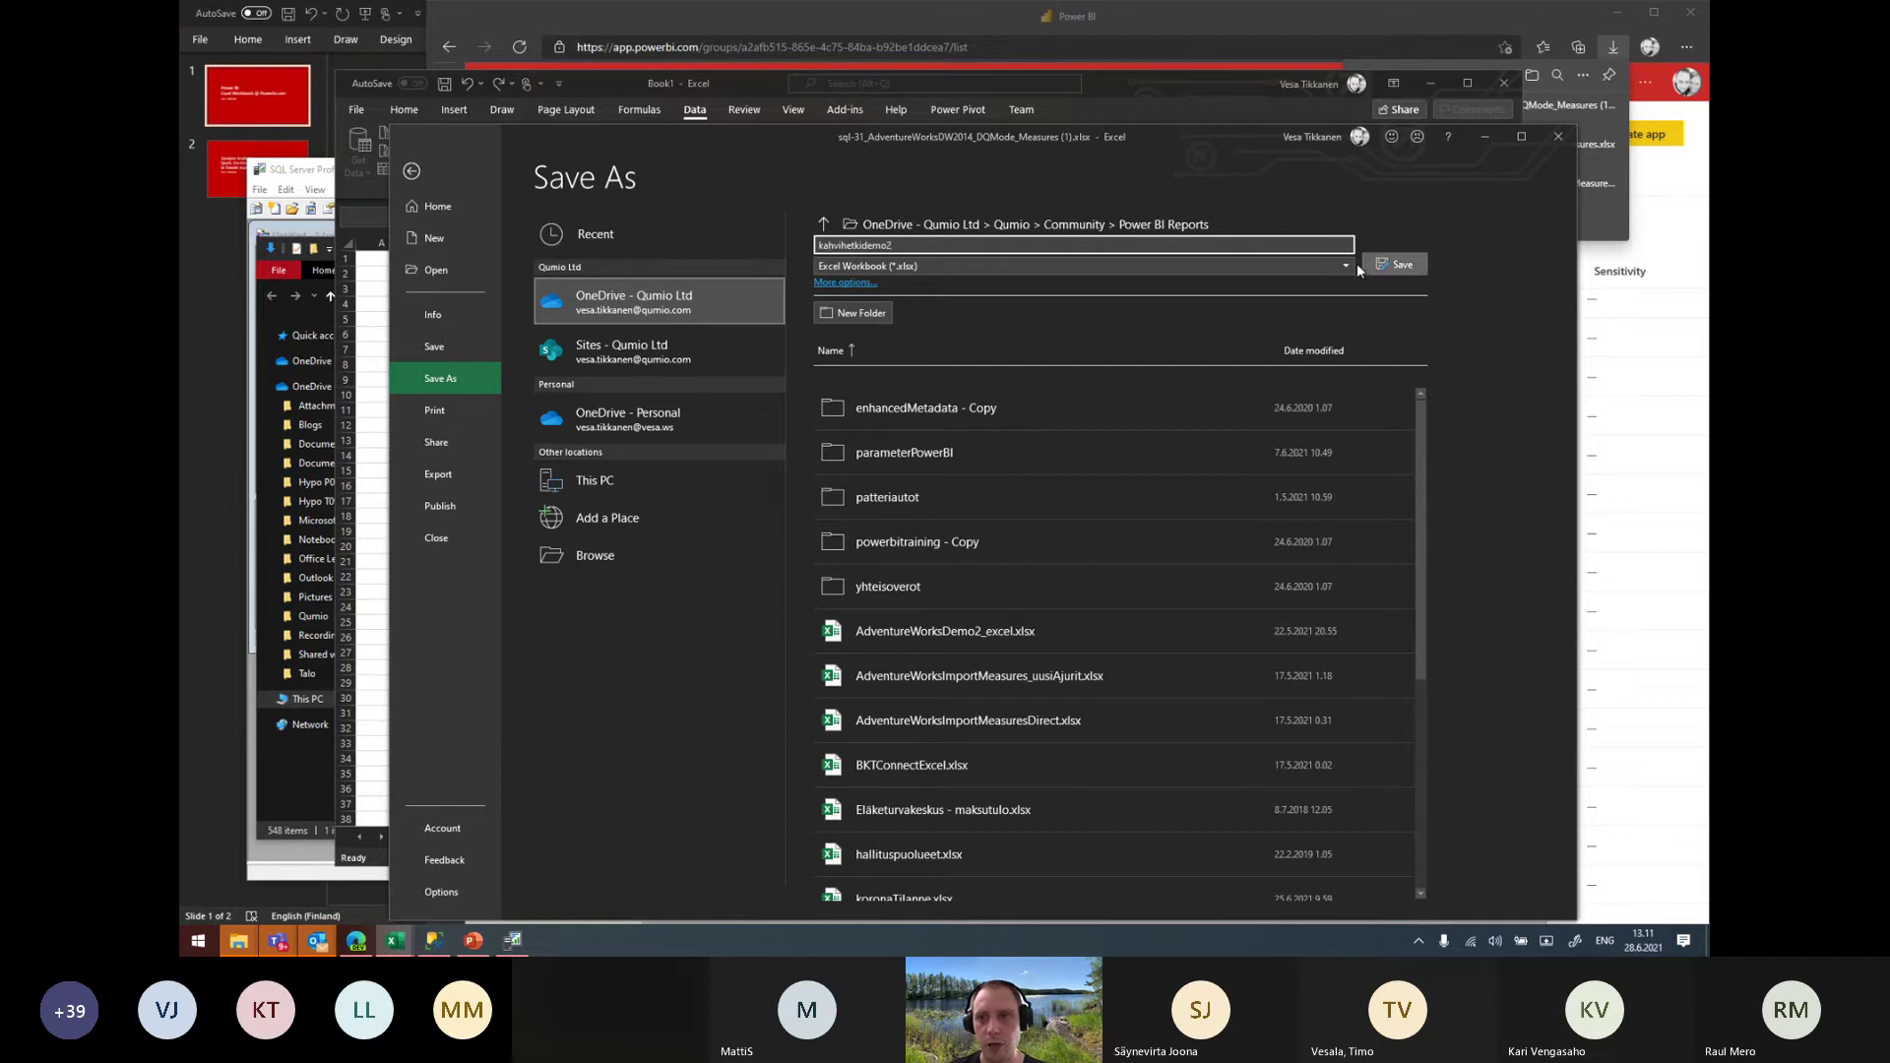
click(1396, 265)
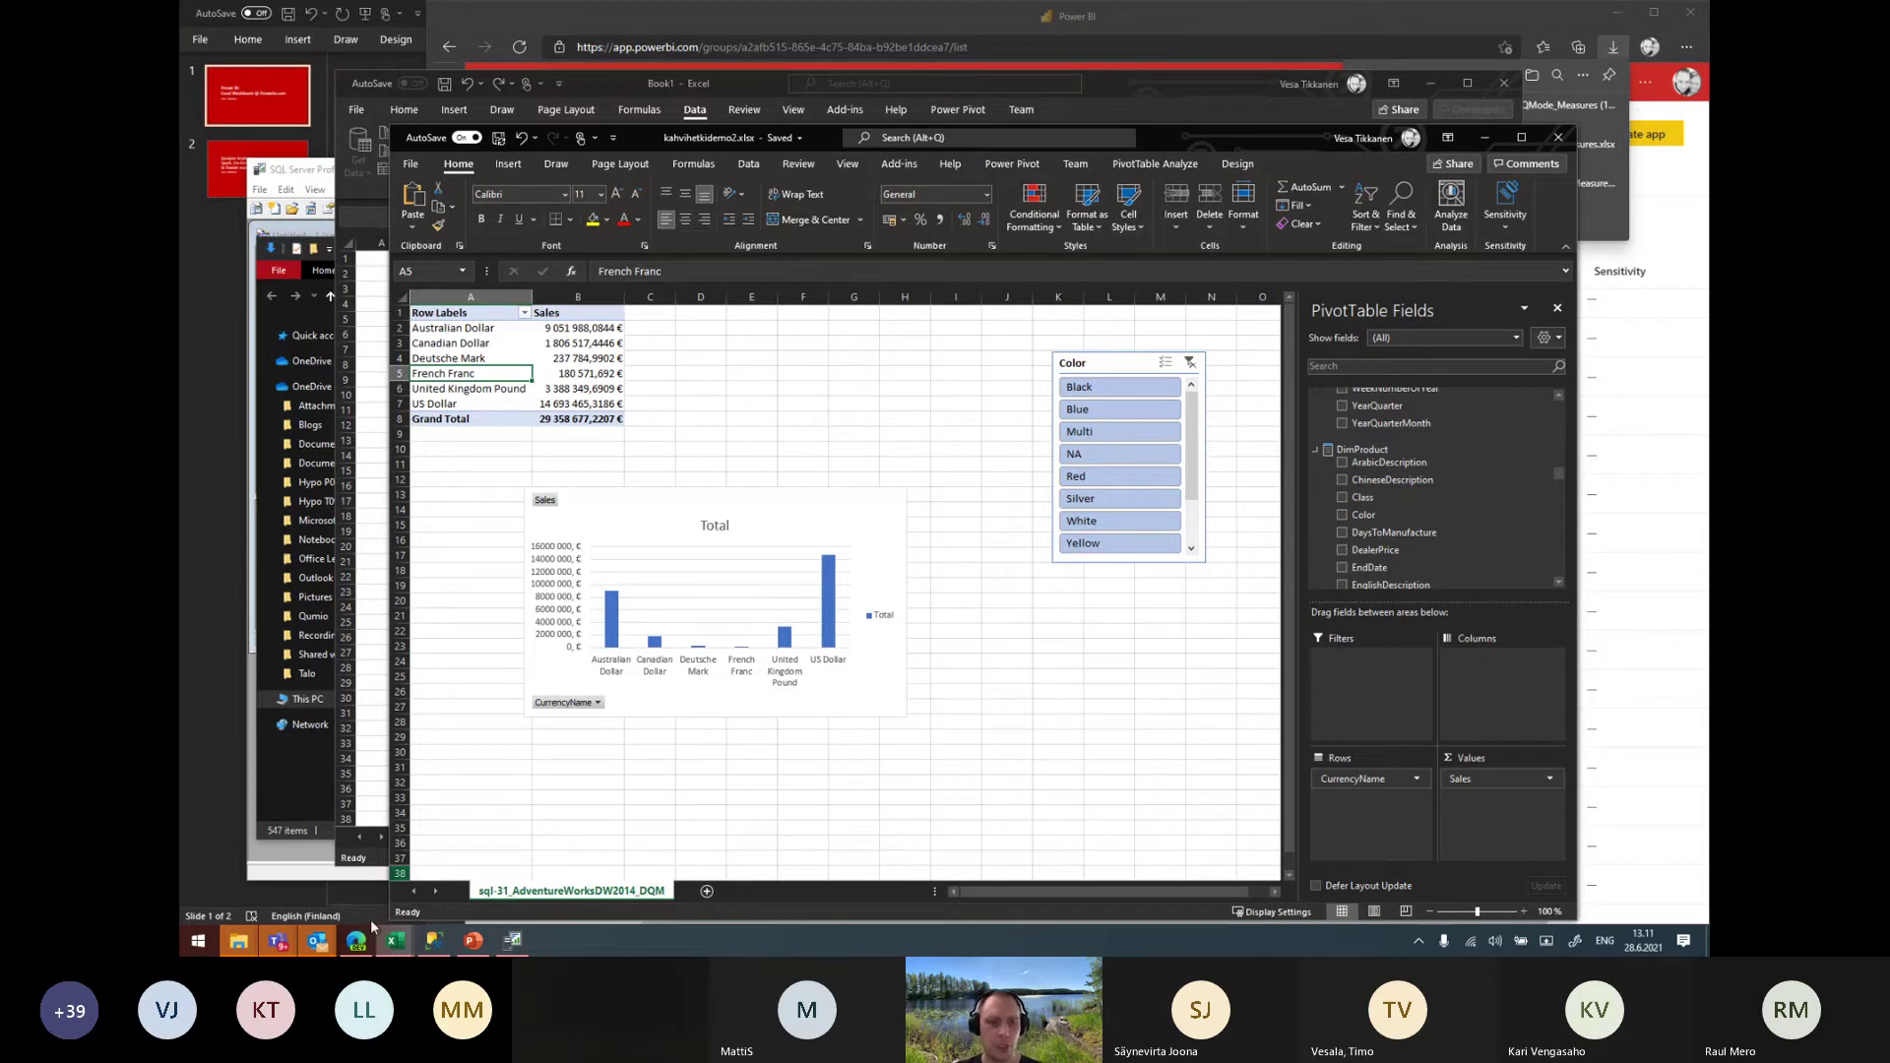
mouse_move(356, 941)
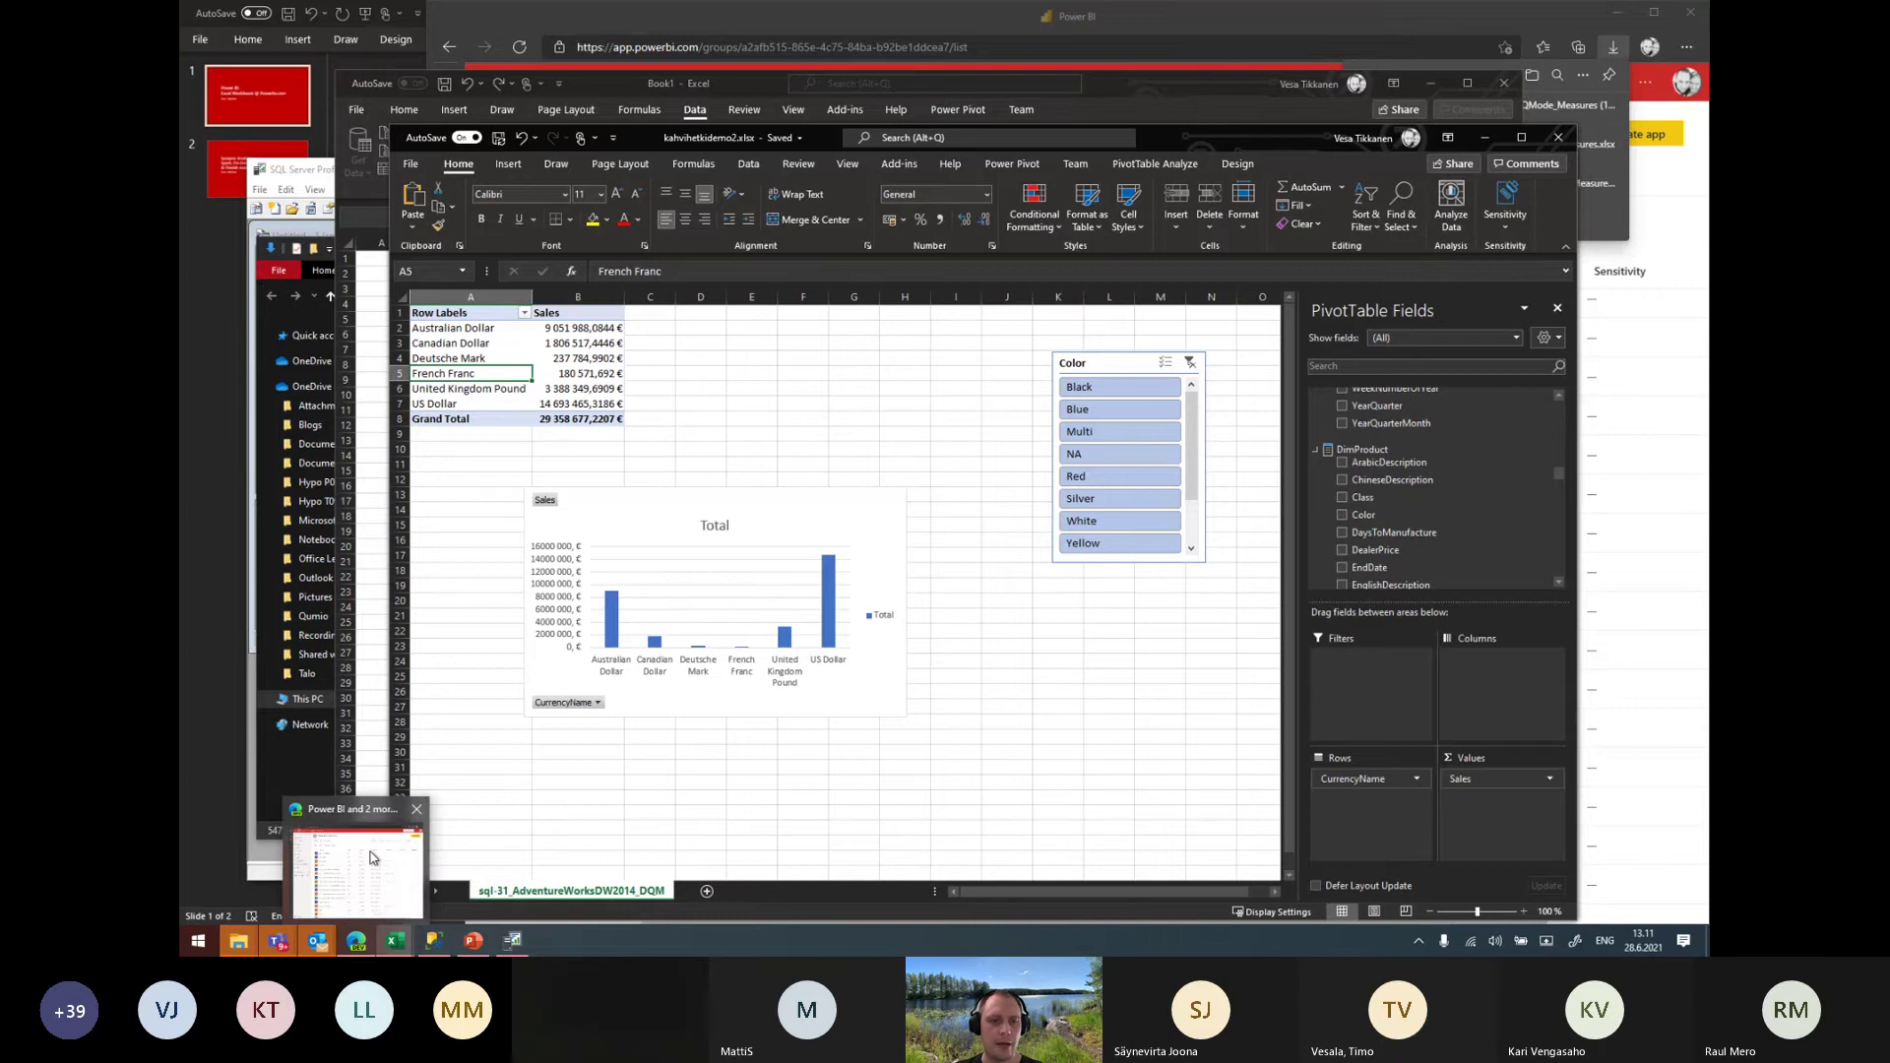
In the browser, go to the Demo 2020 workspace and choose to upload a new file
click(372, 857)
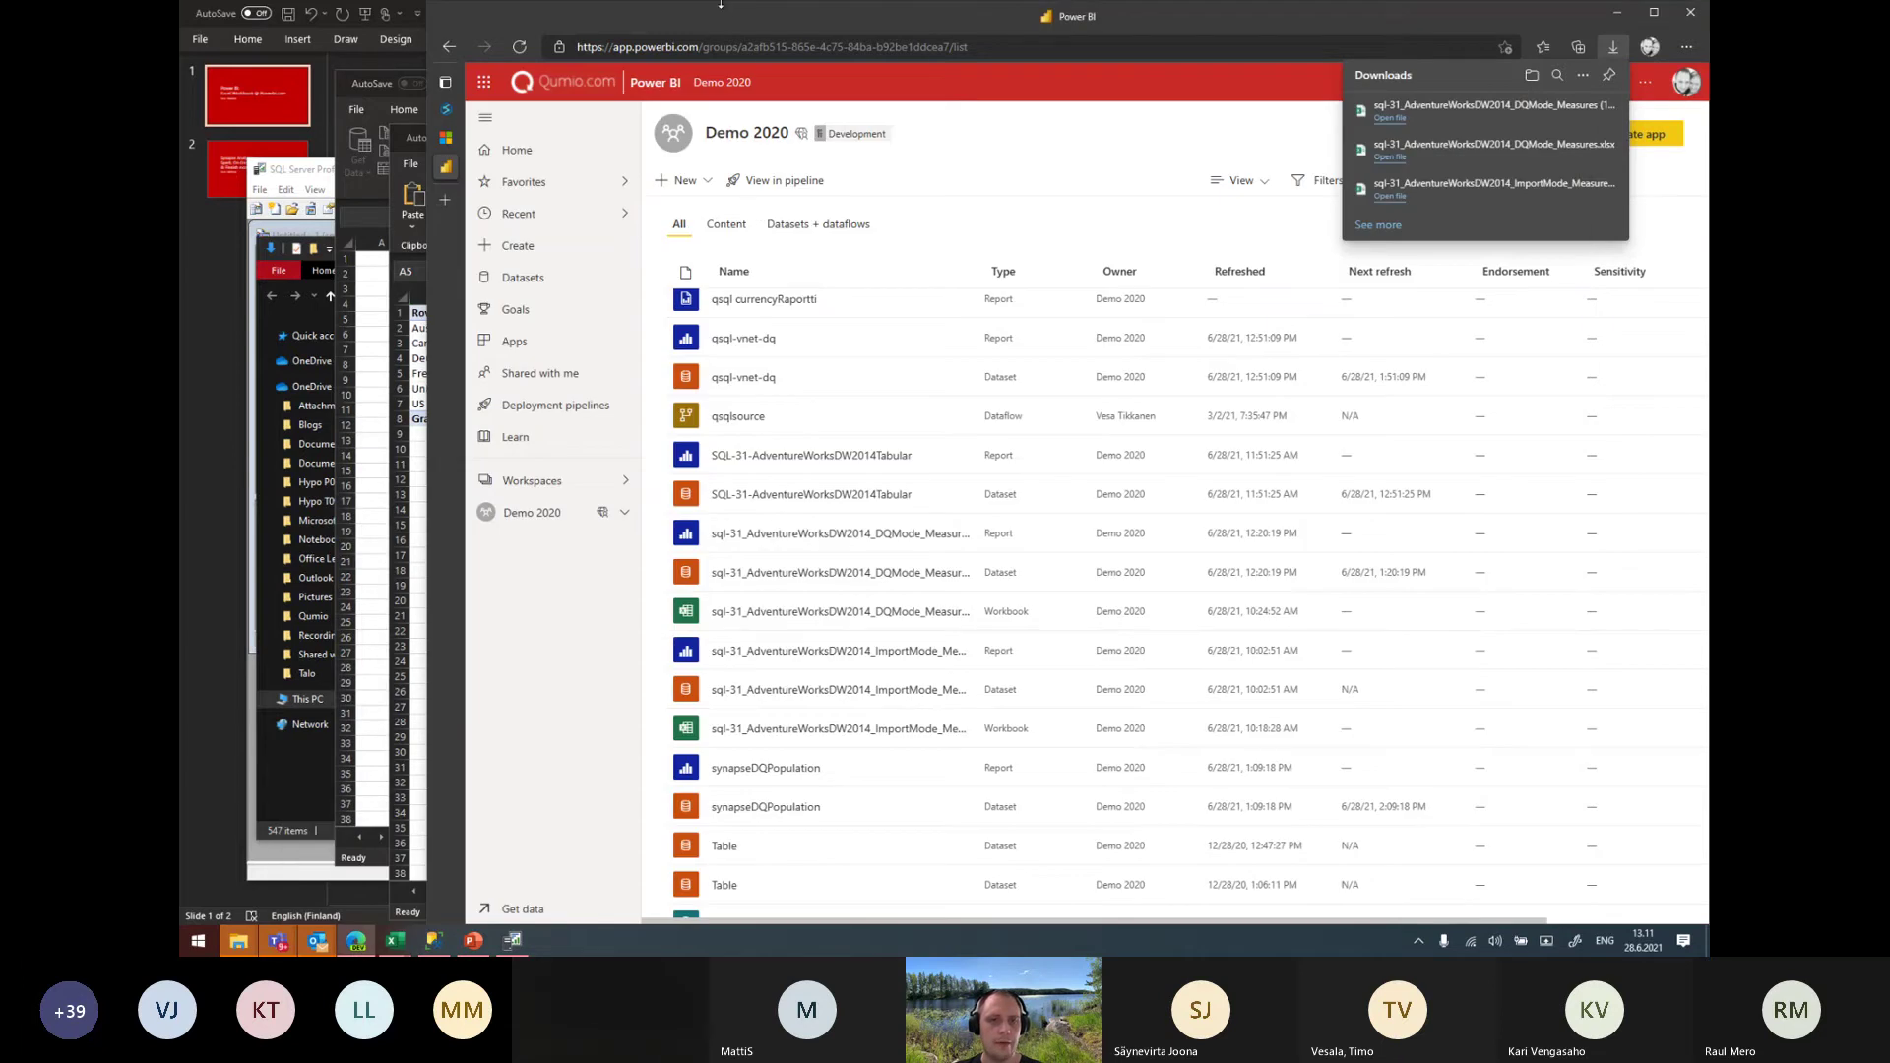
click(532, 519)
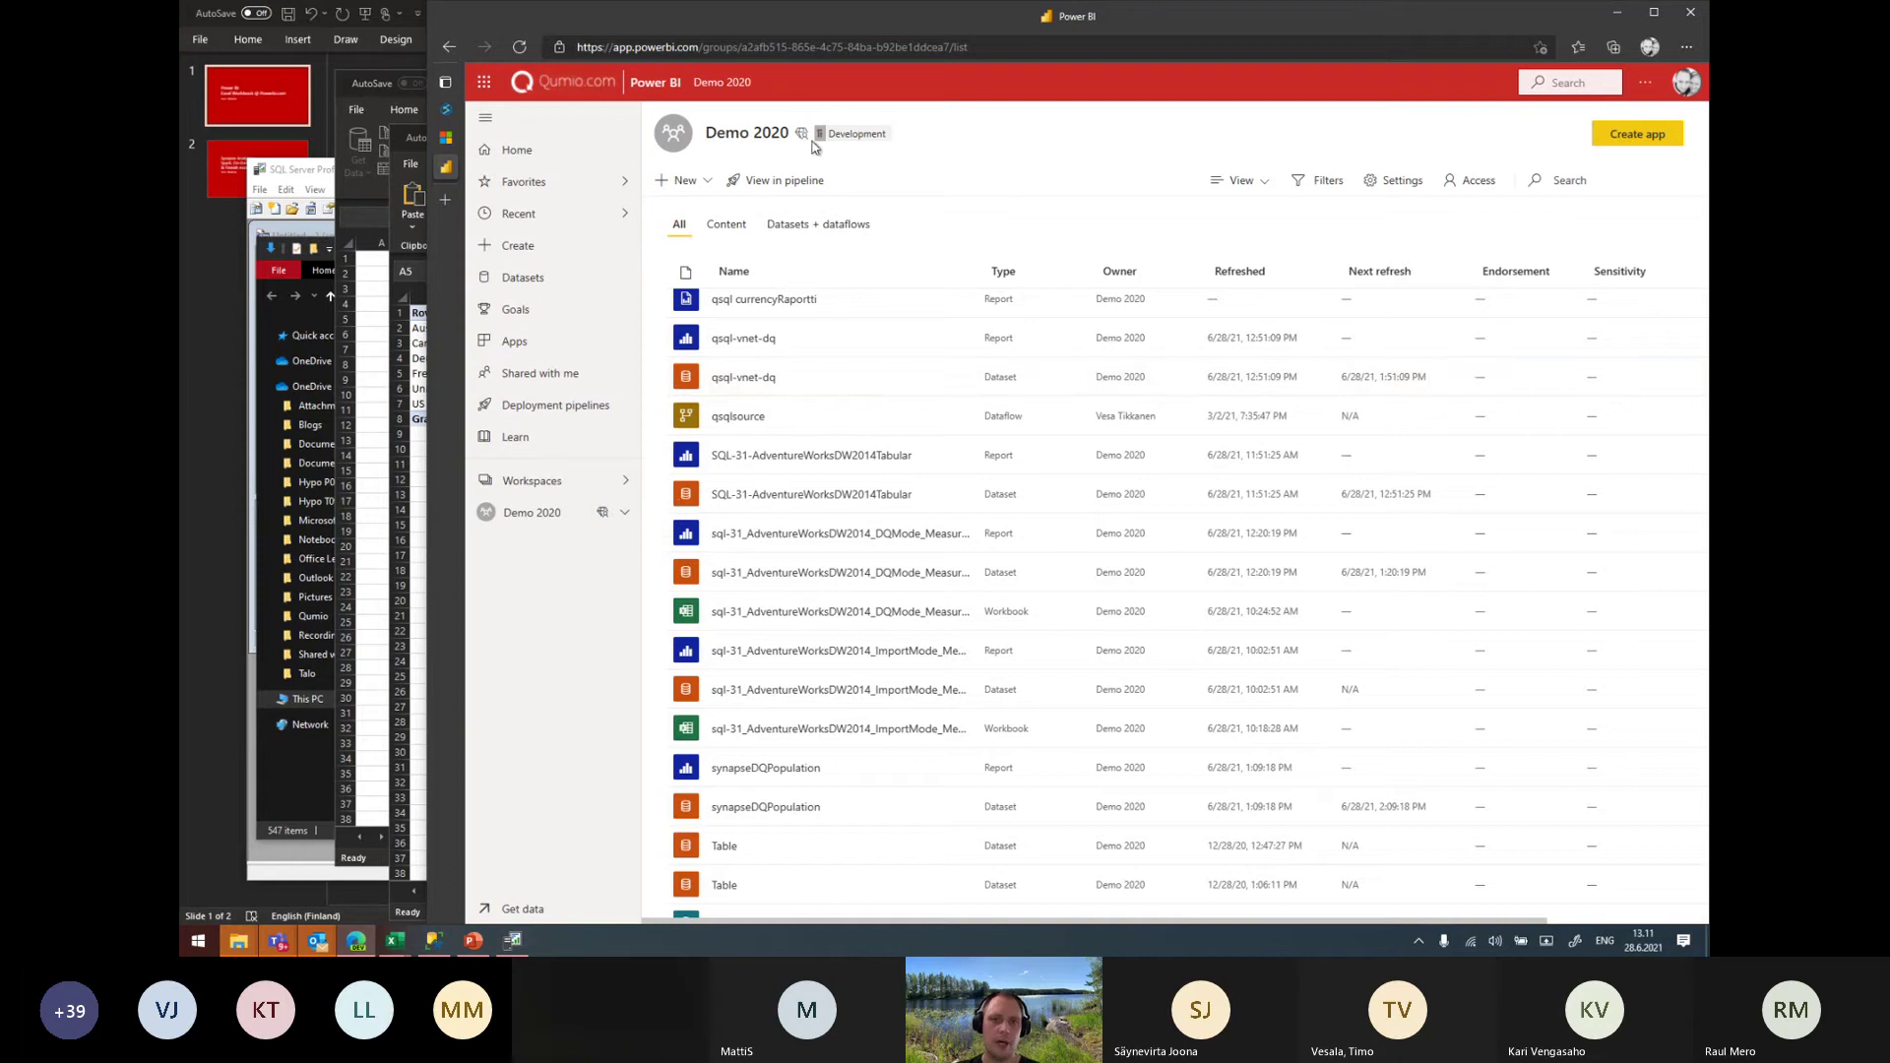
click(686, 180)
click(787, 551)
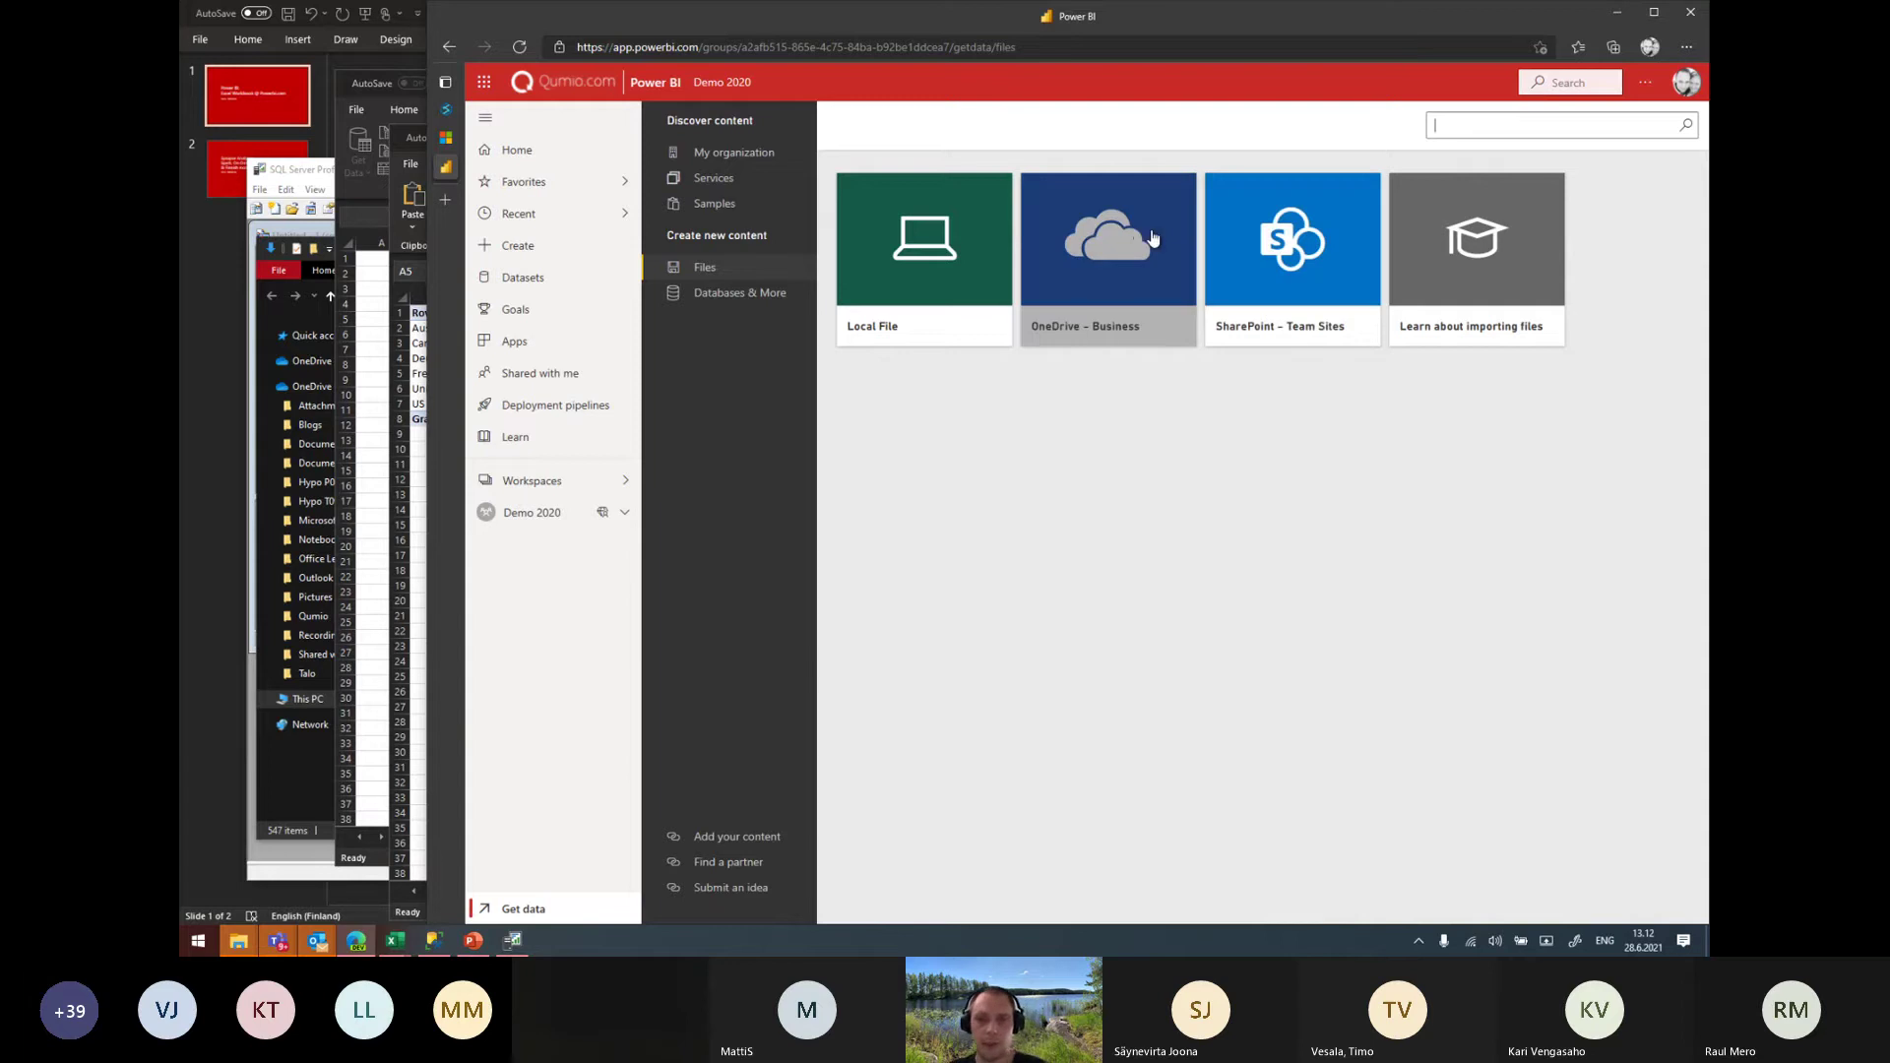
Select kahvihetkidemo2.xlsx from OneDrive for Business in Qumio > Community > Power BI Reports
click(1100, 241)
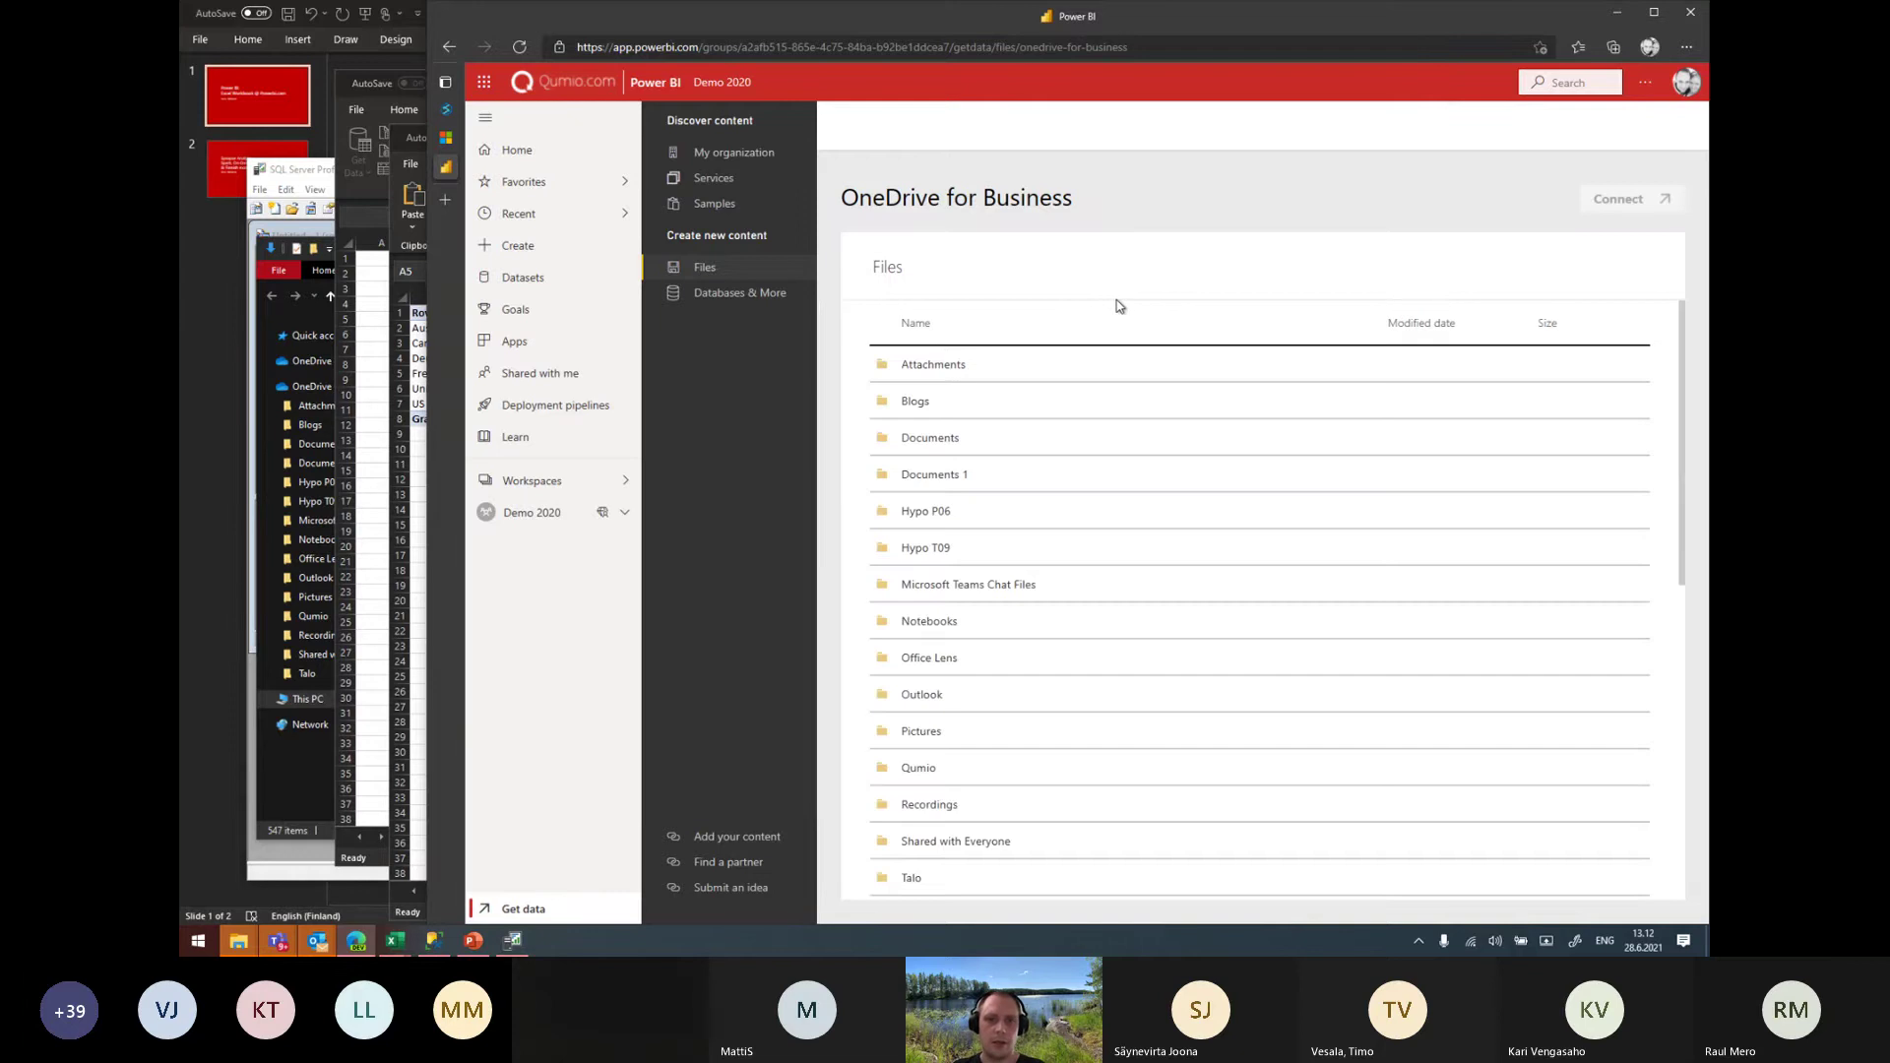
click(931, 769)
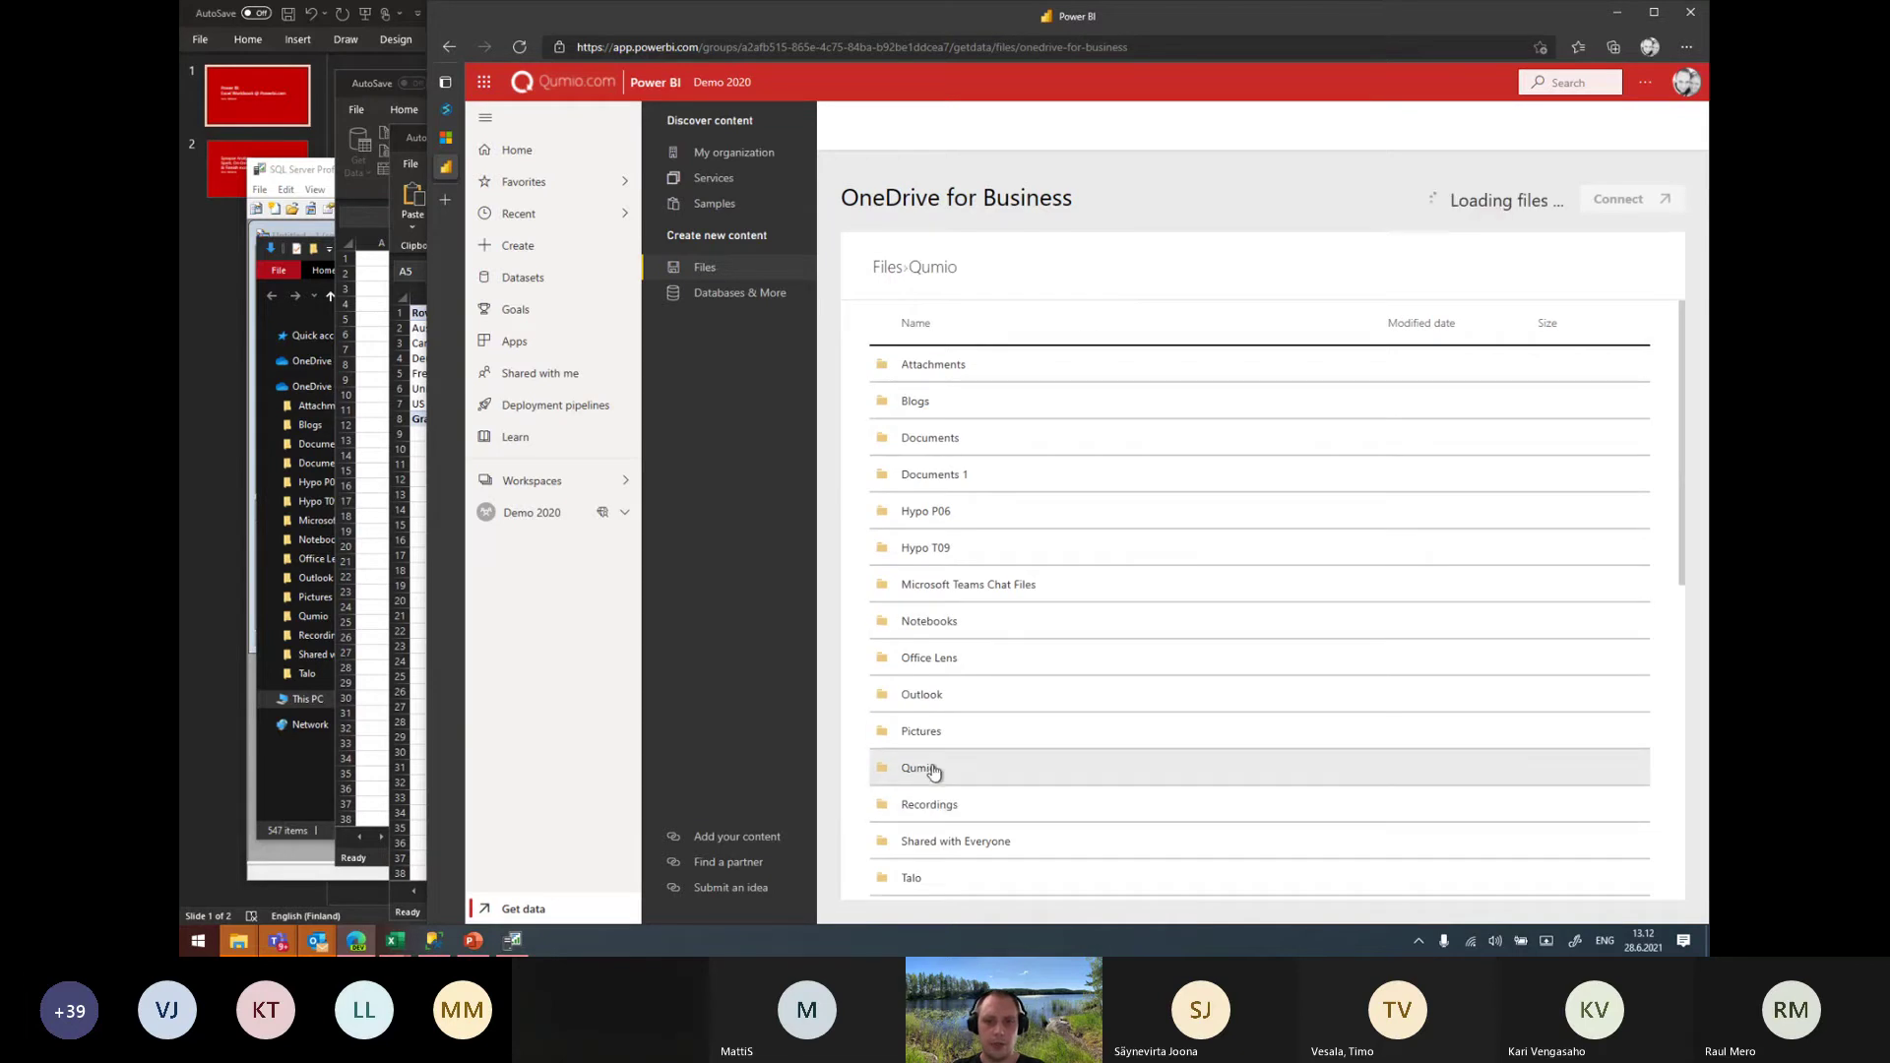
click(945, 401)
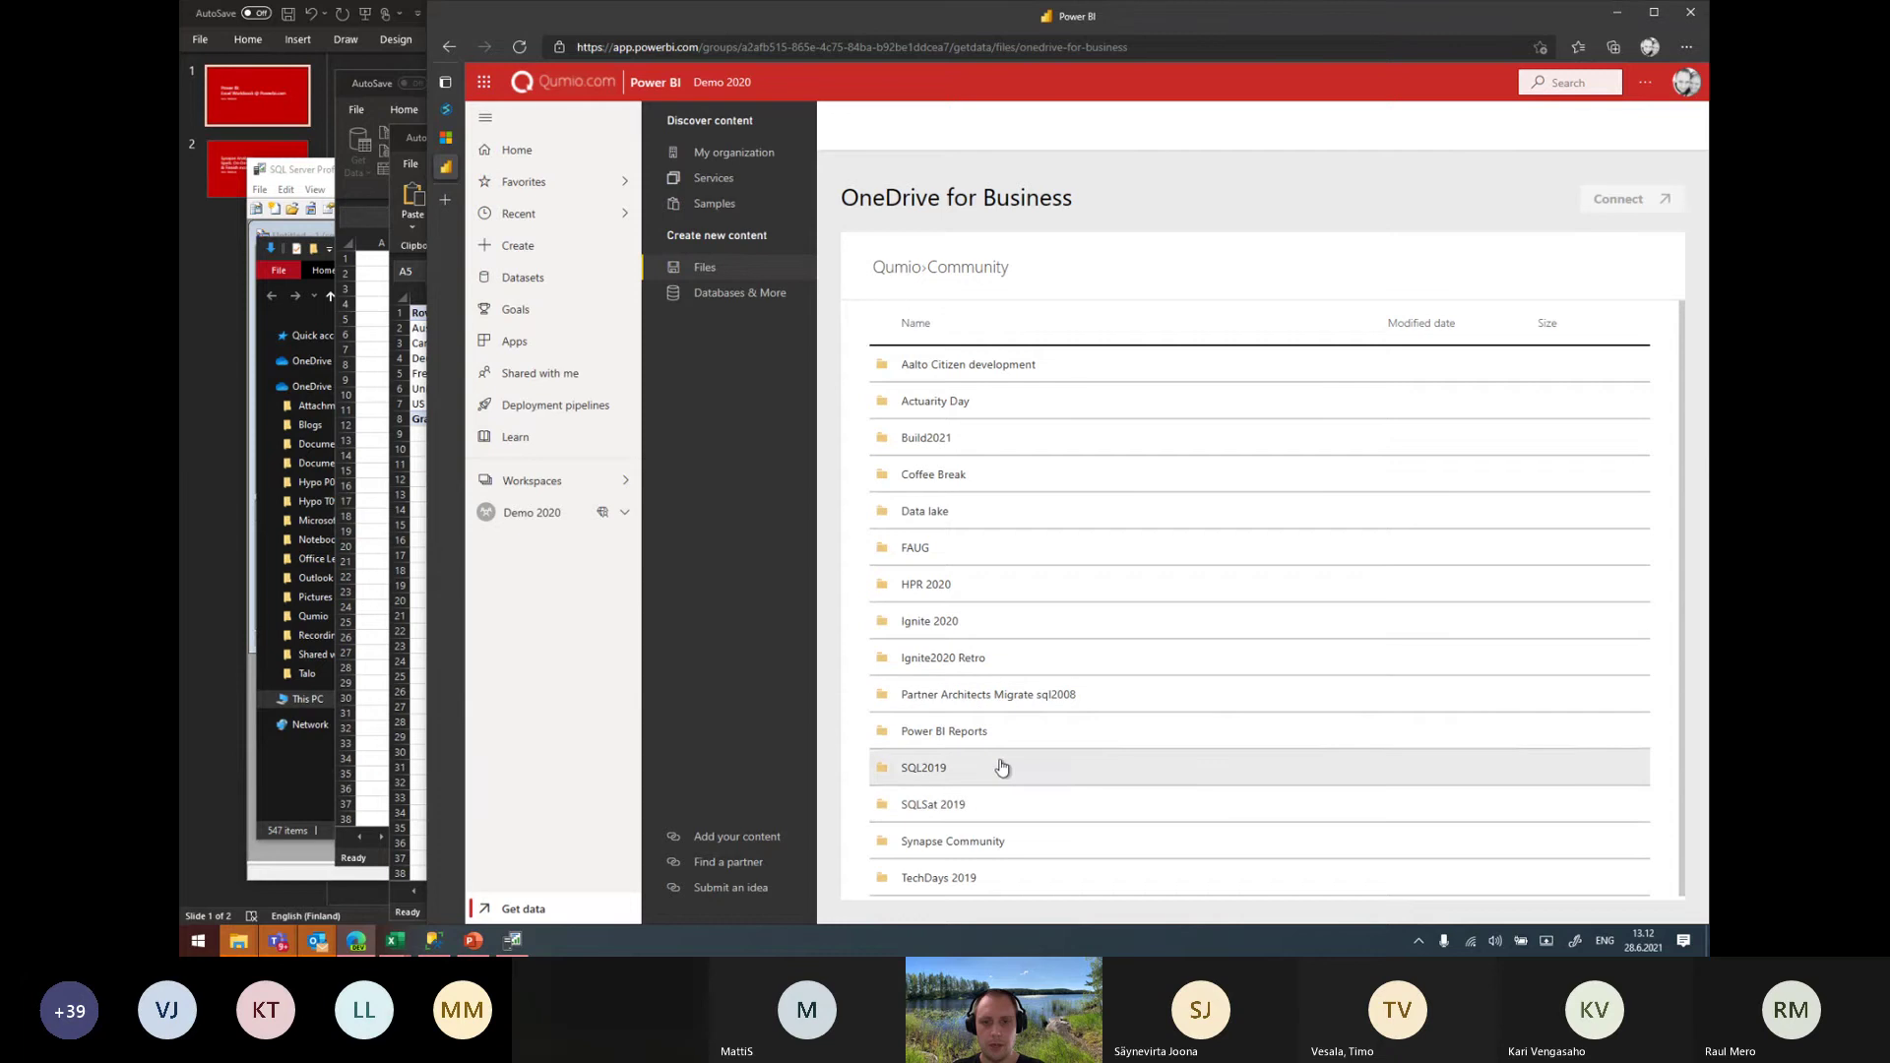
click(972, 731)
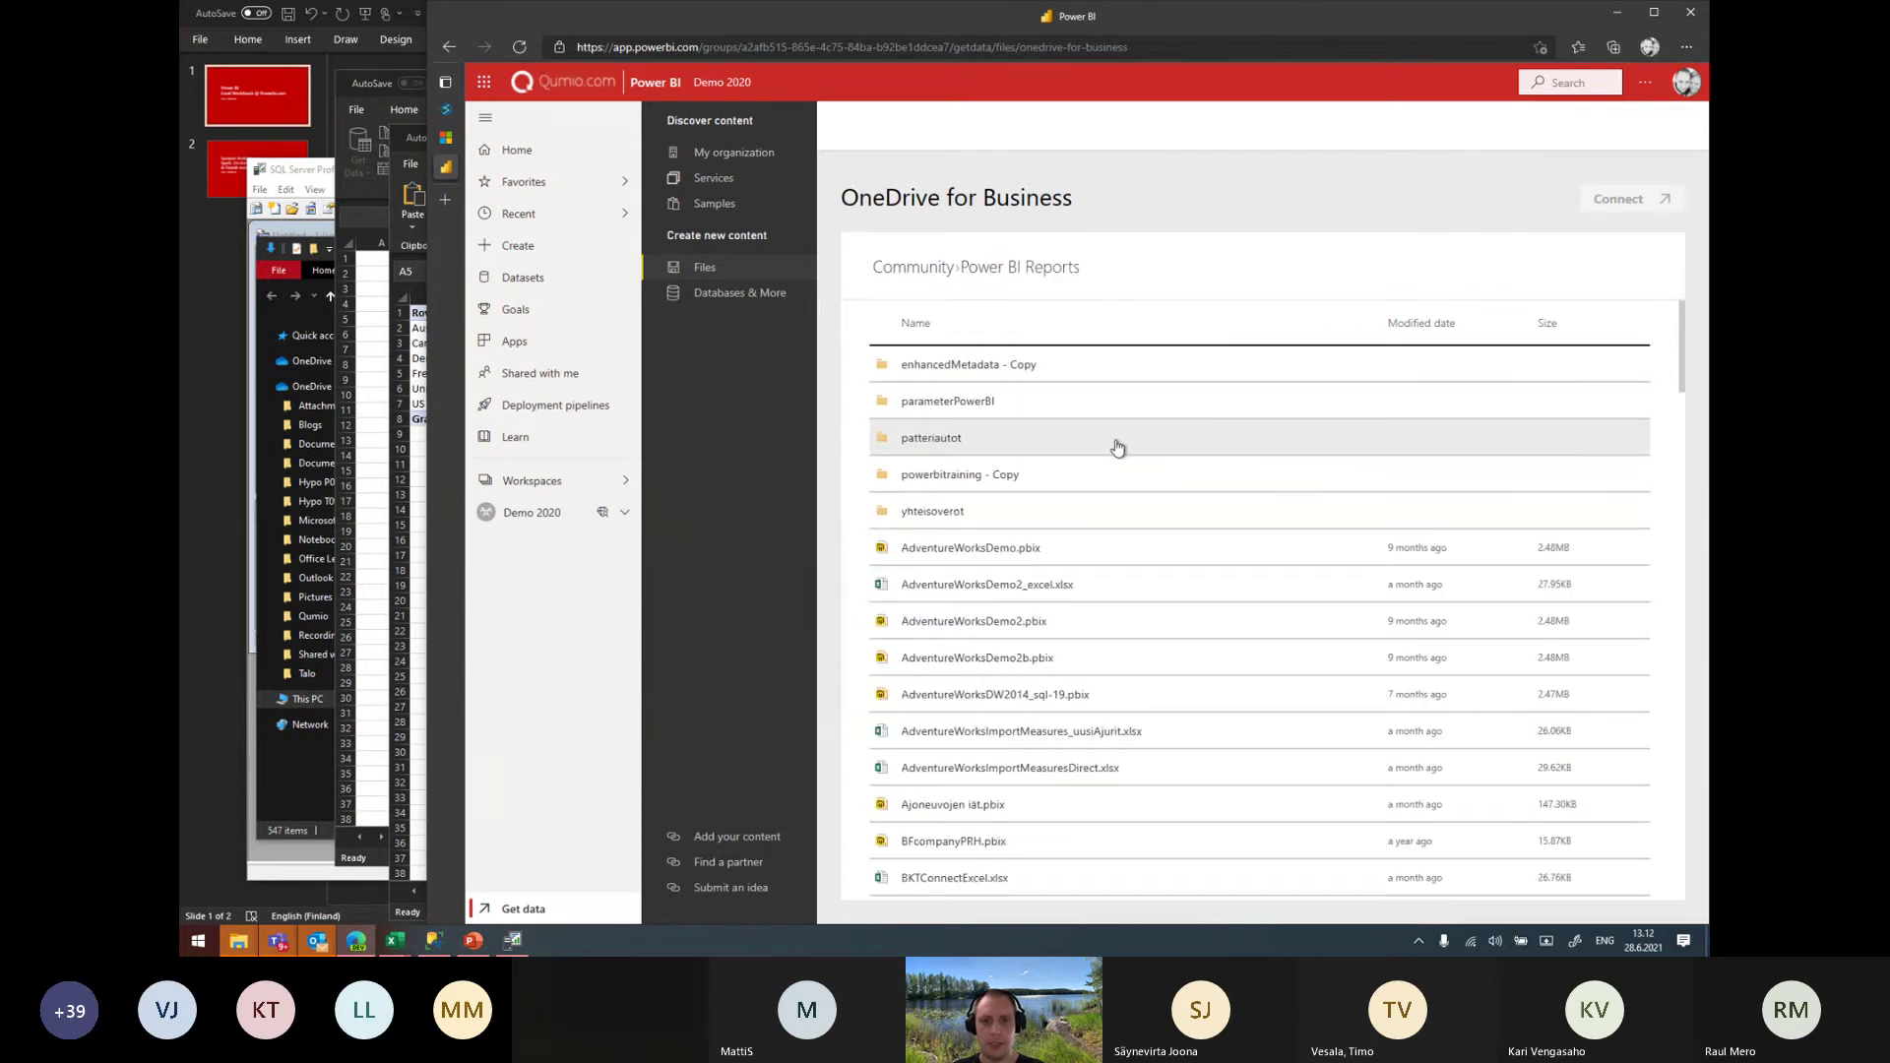
scroll(1112, 522, down, 5)
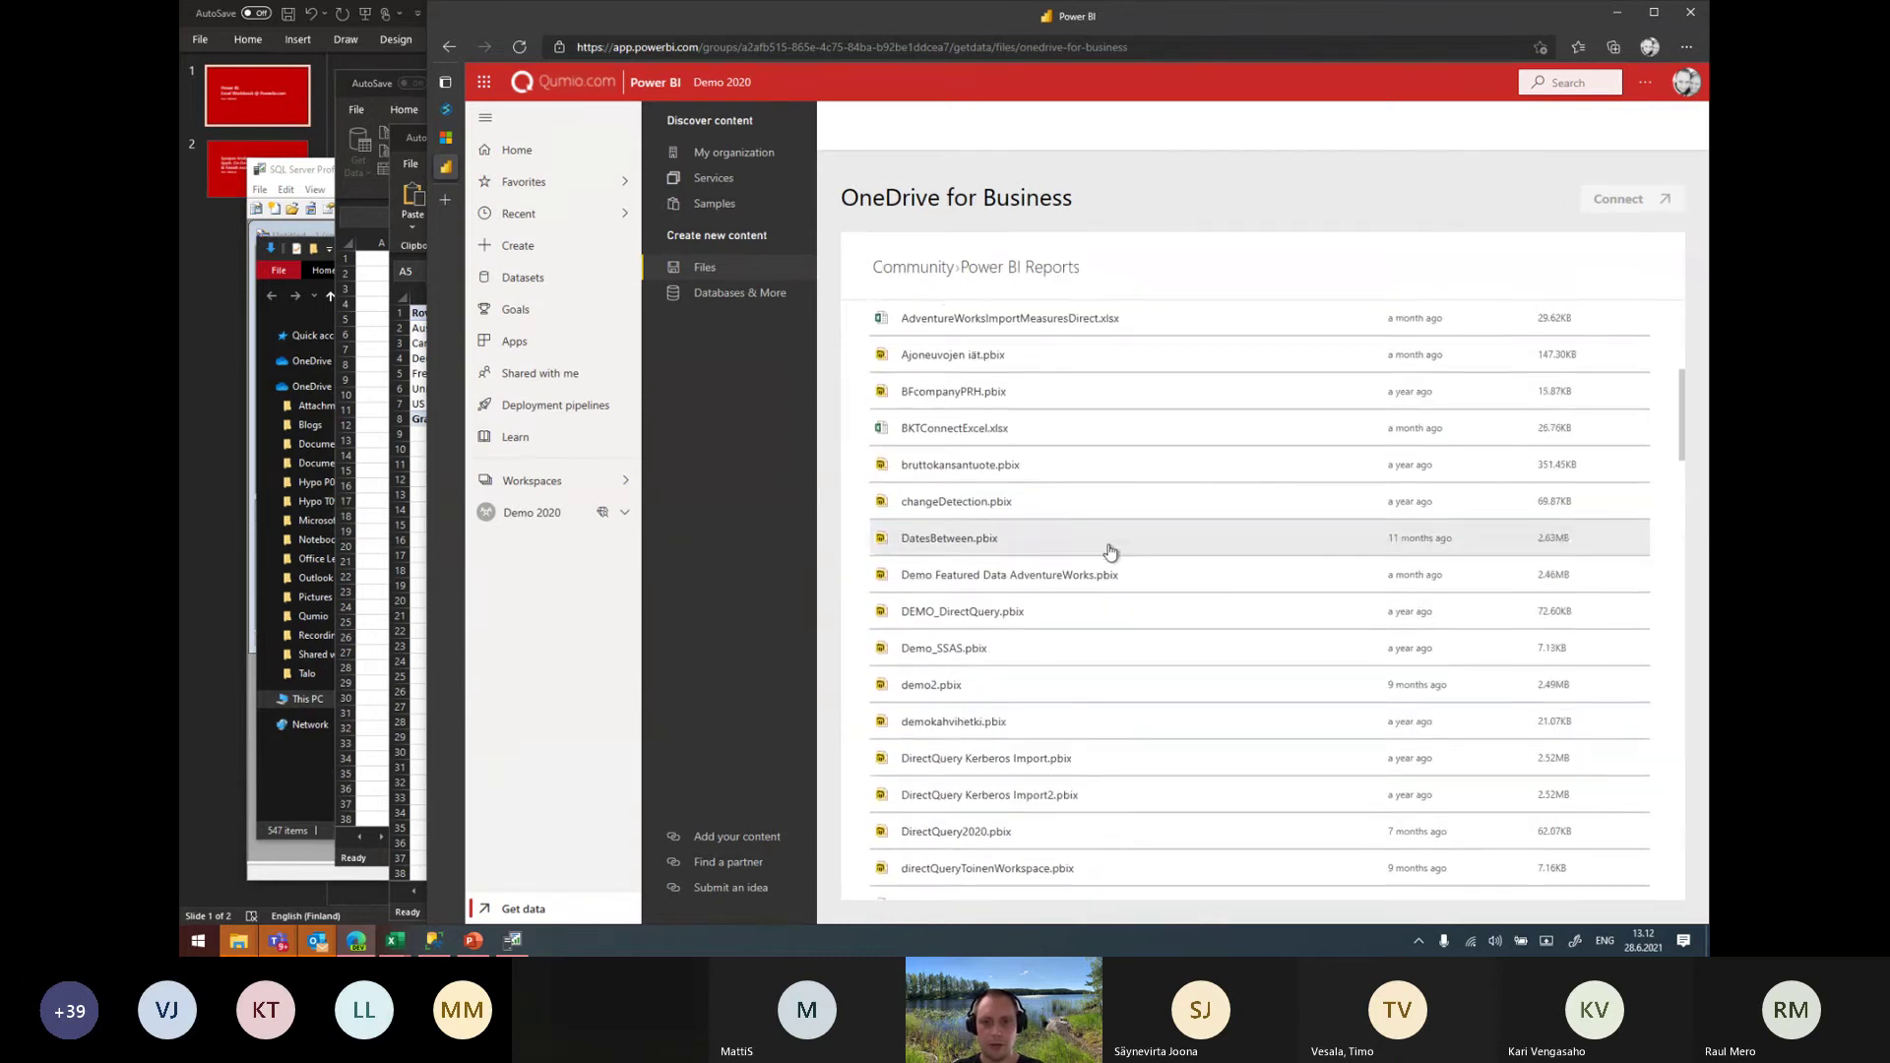
scroll(1111, 552, down, 3)
scroll(1107, 549, down, 3)
scroll(1083, 541, down, 3)
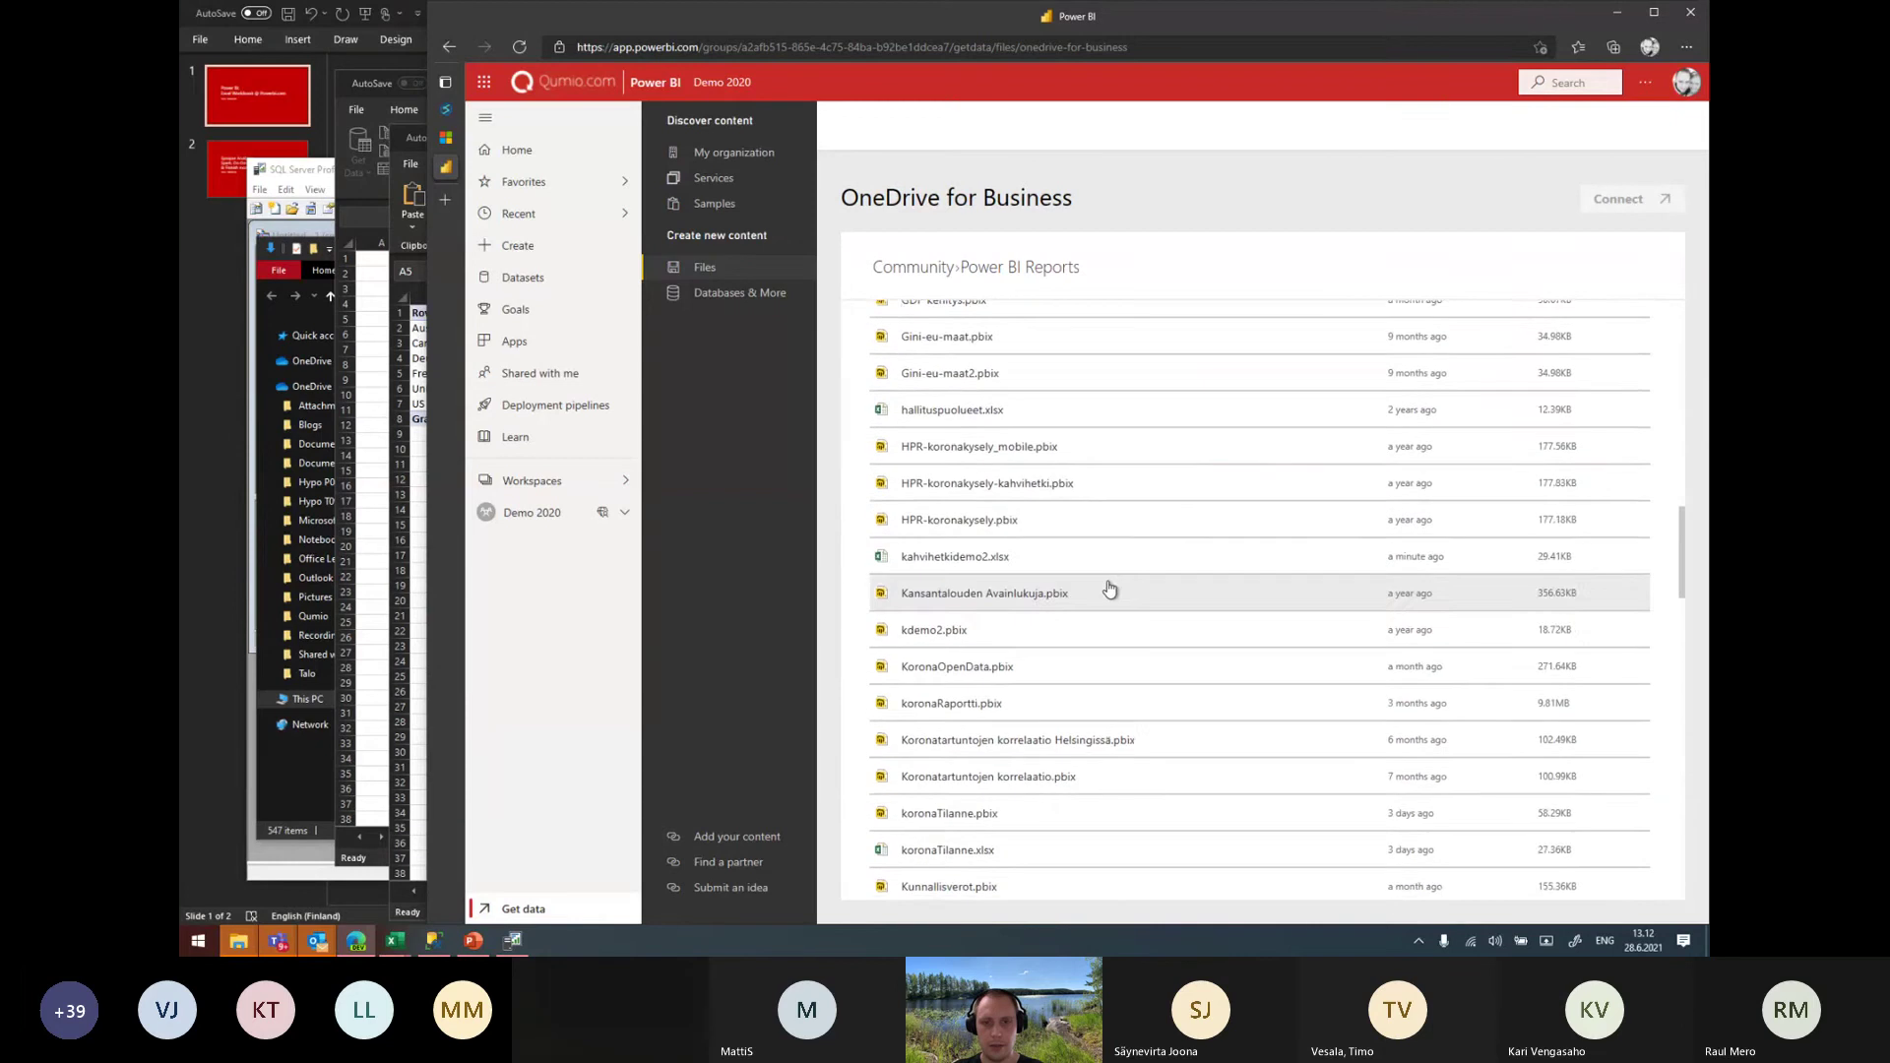
scroll(1109, 587, down, 2)
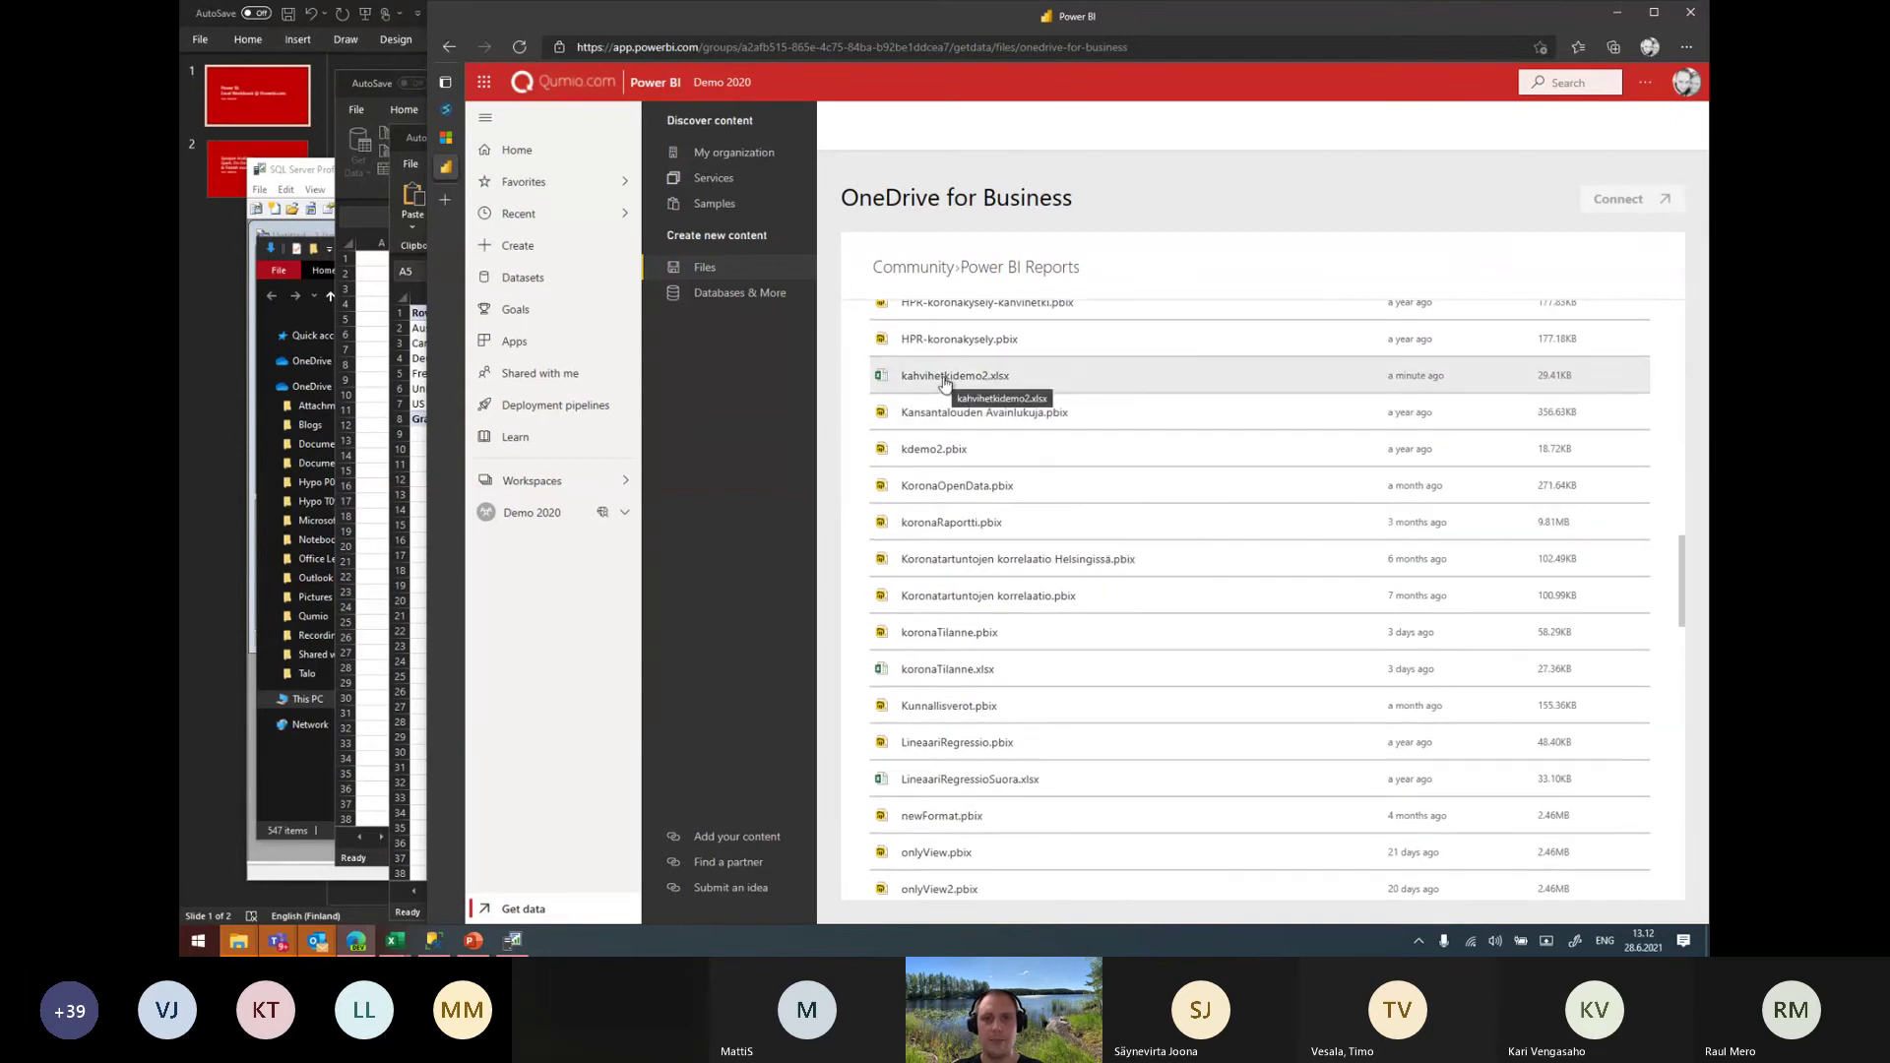
click(946, 380)
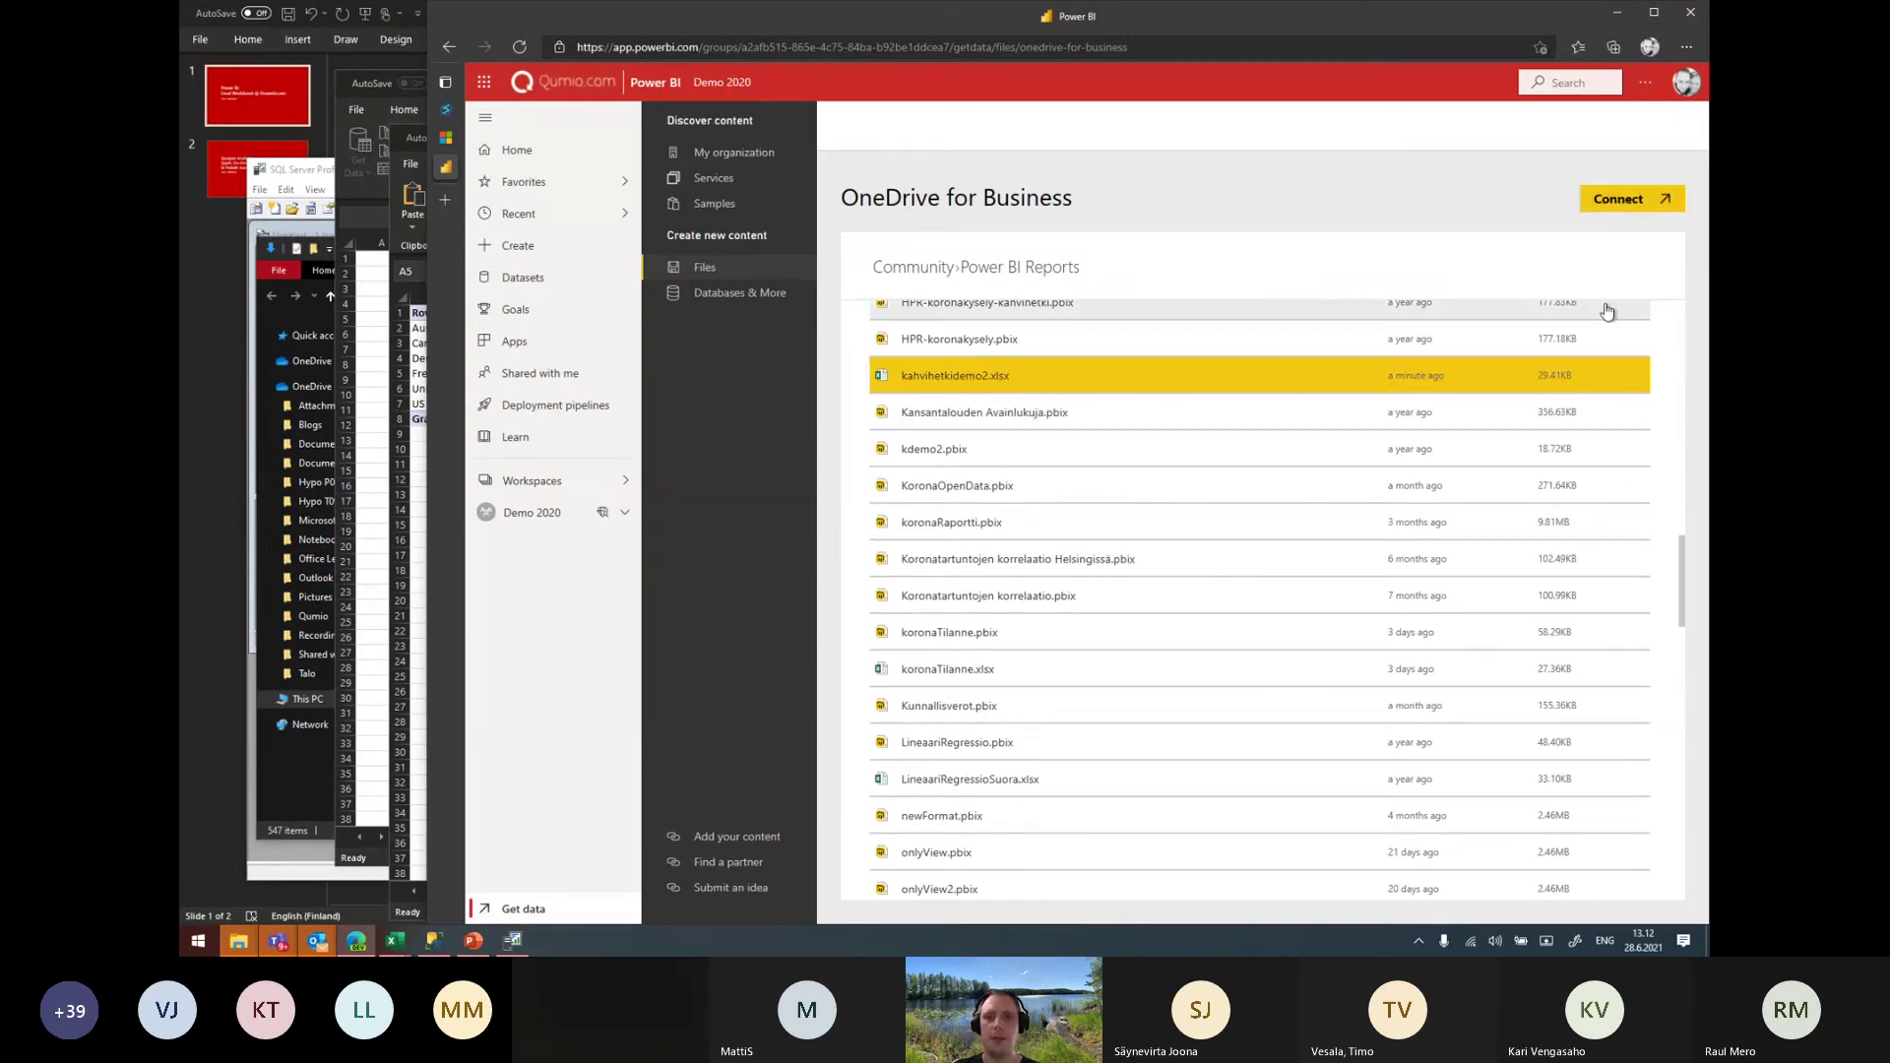
Connect the workbook as Excel Online and open it from the workspace list
click(1629, 208)
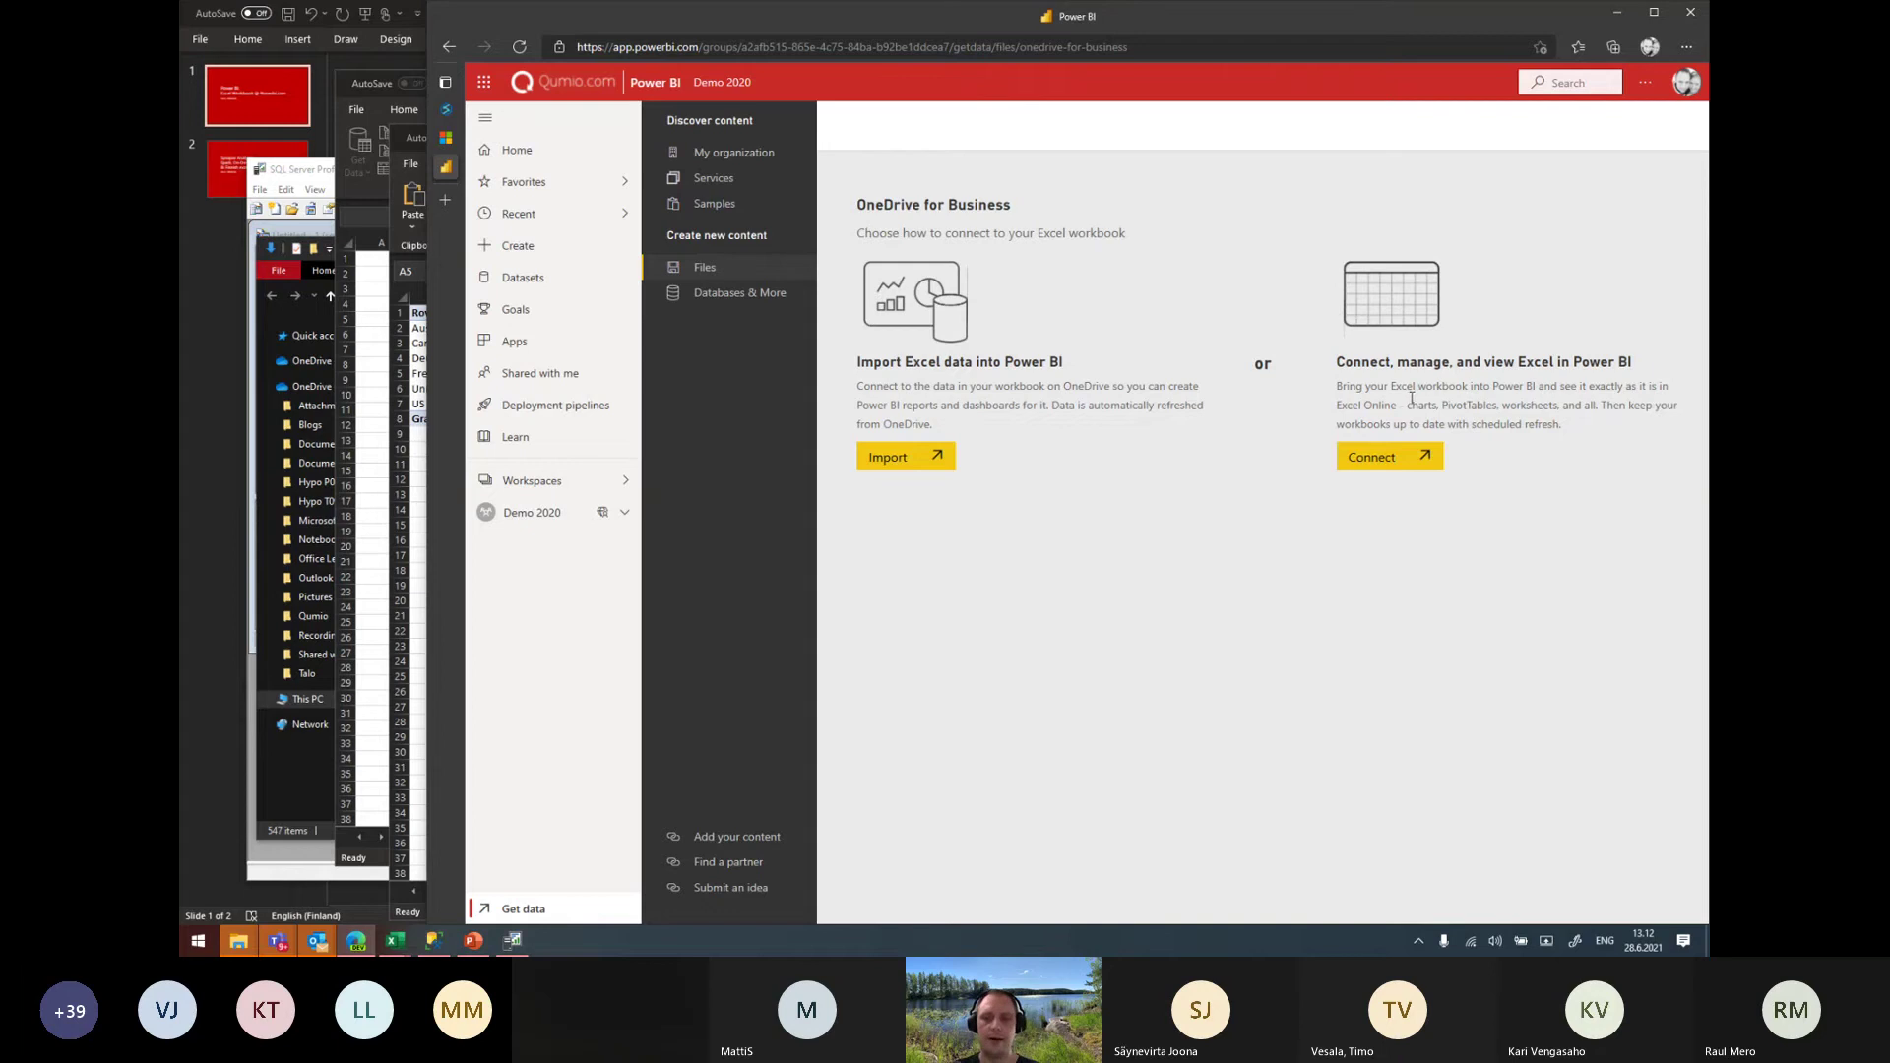
click(1395, 461)
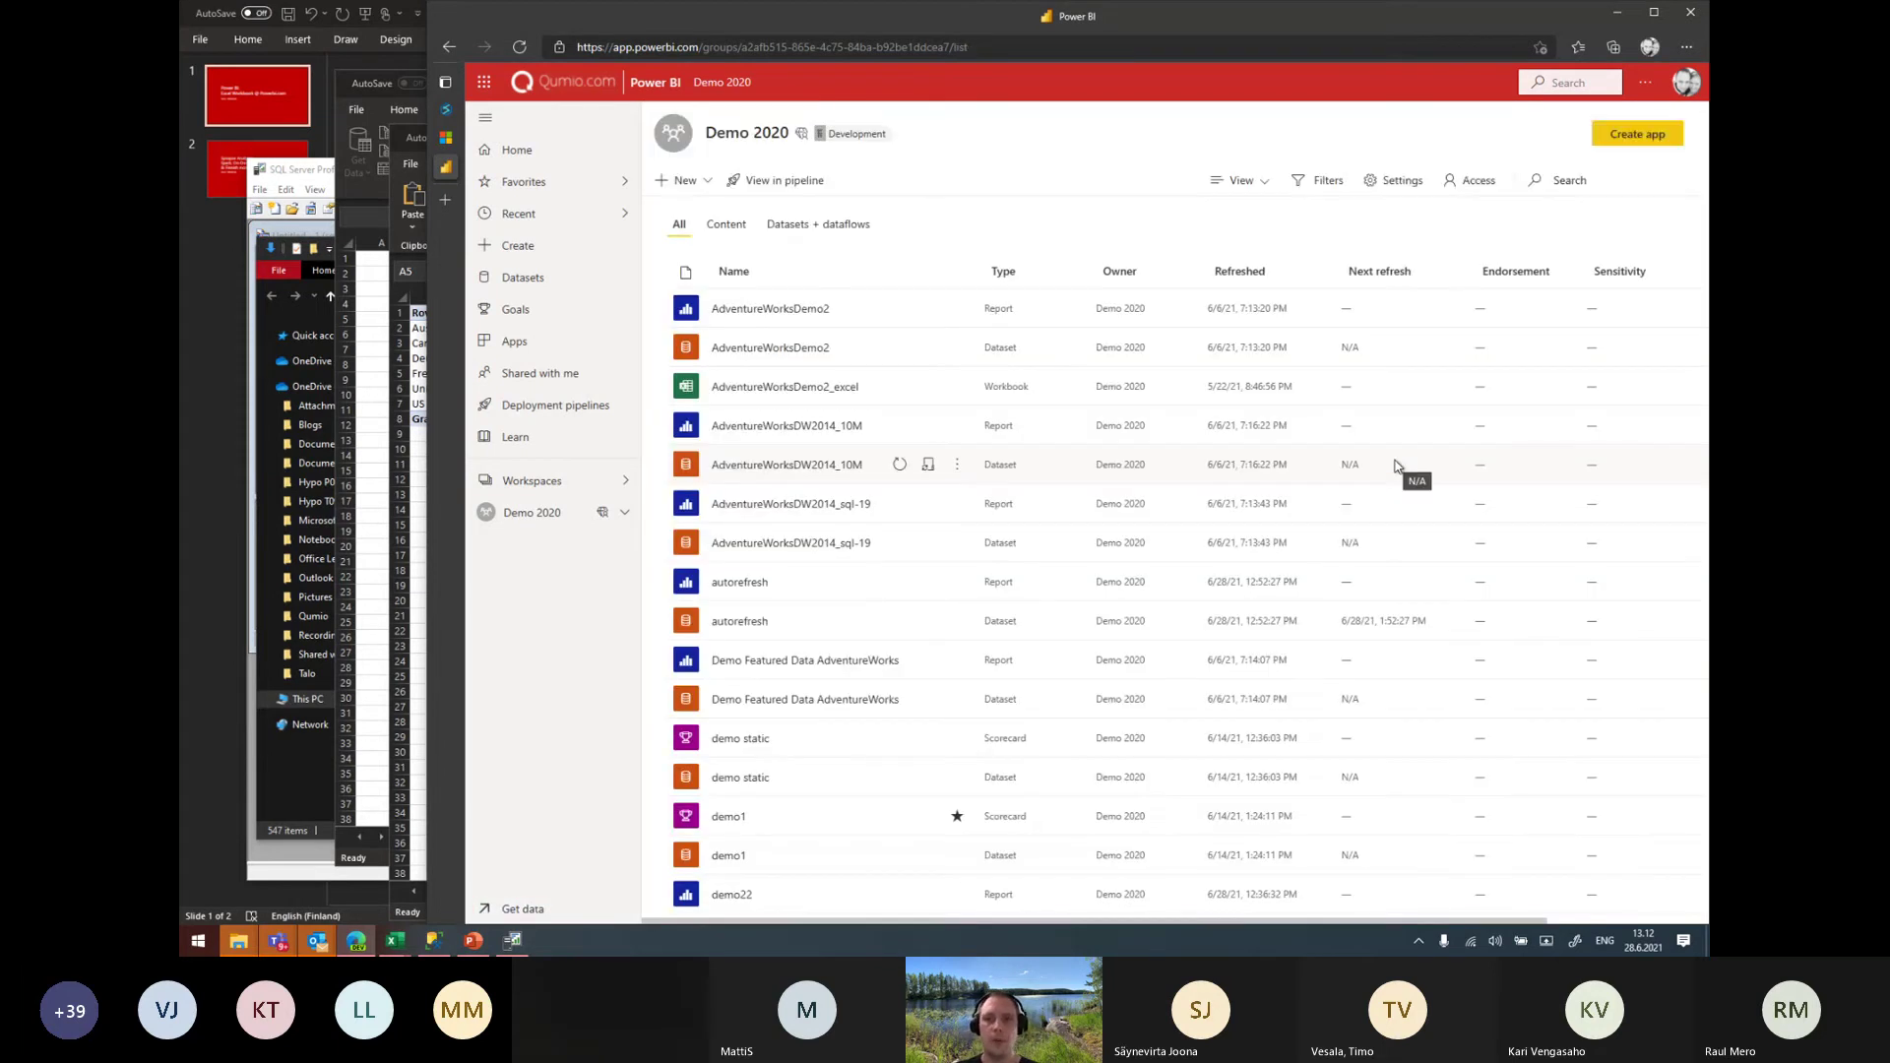
mouse_move(990, 387)
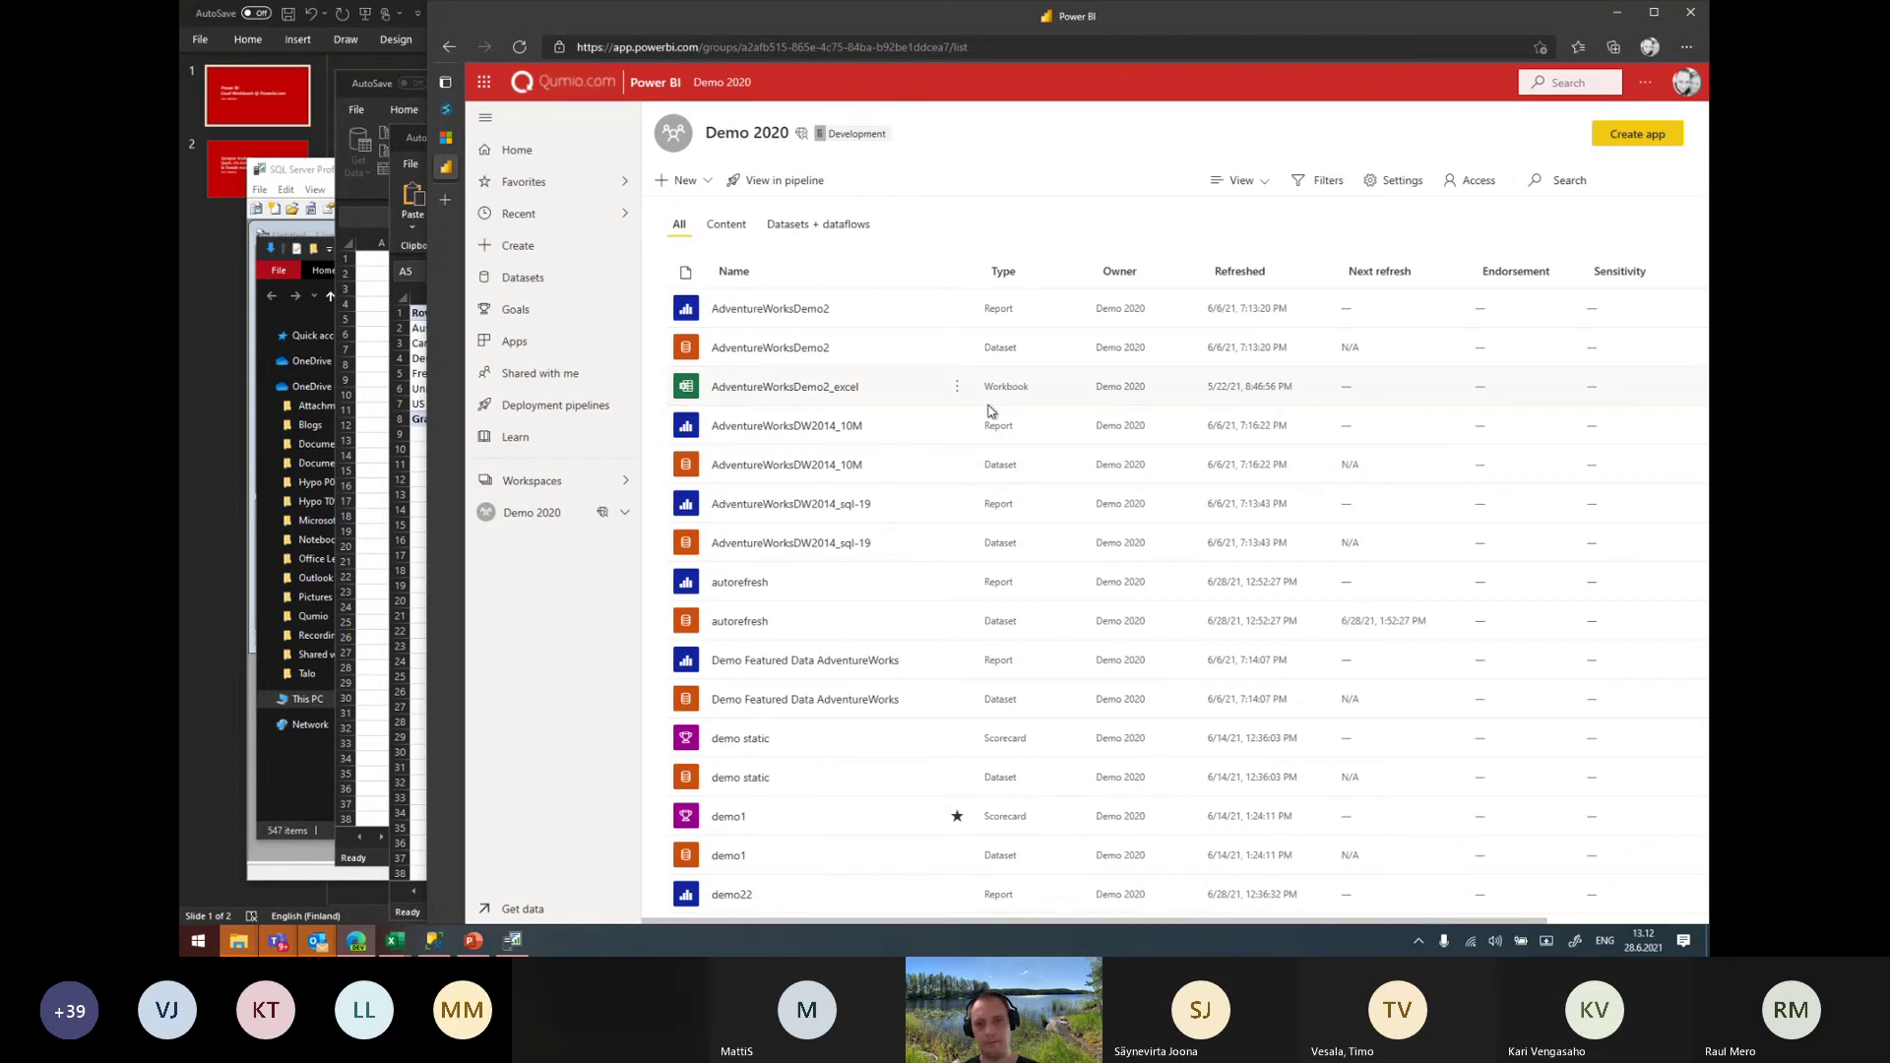
scroll(956, 517, down, 10)
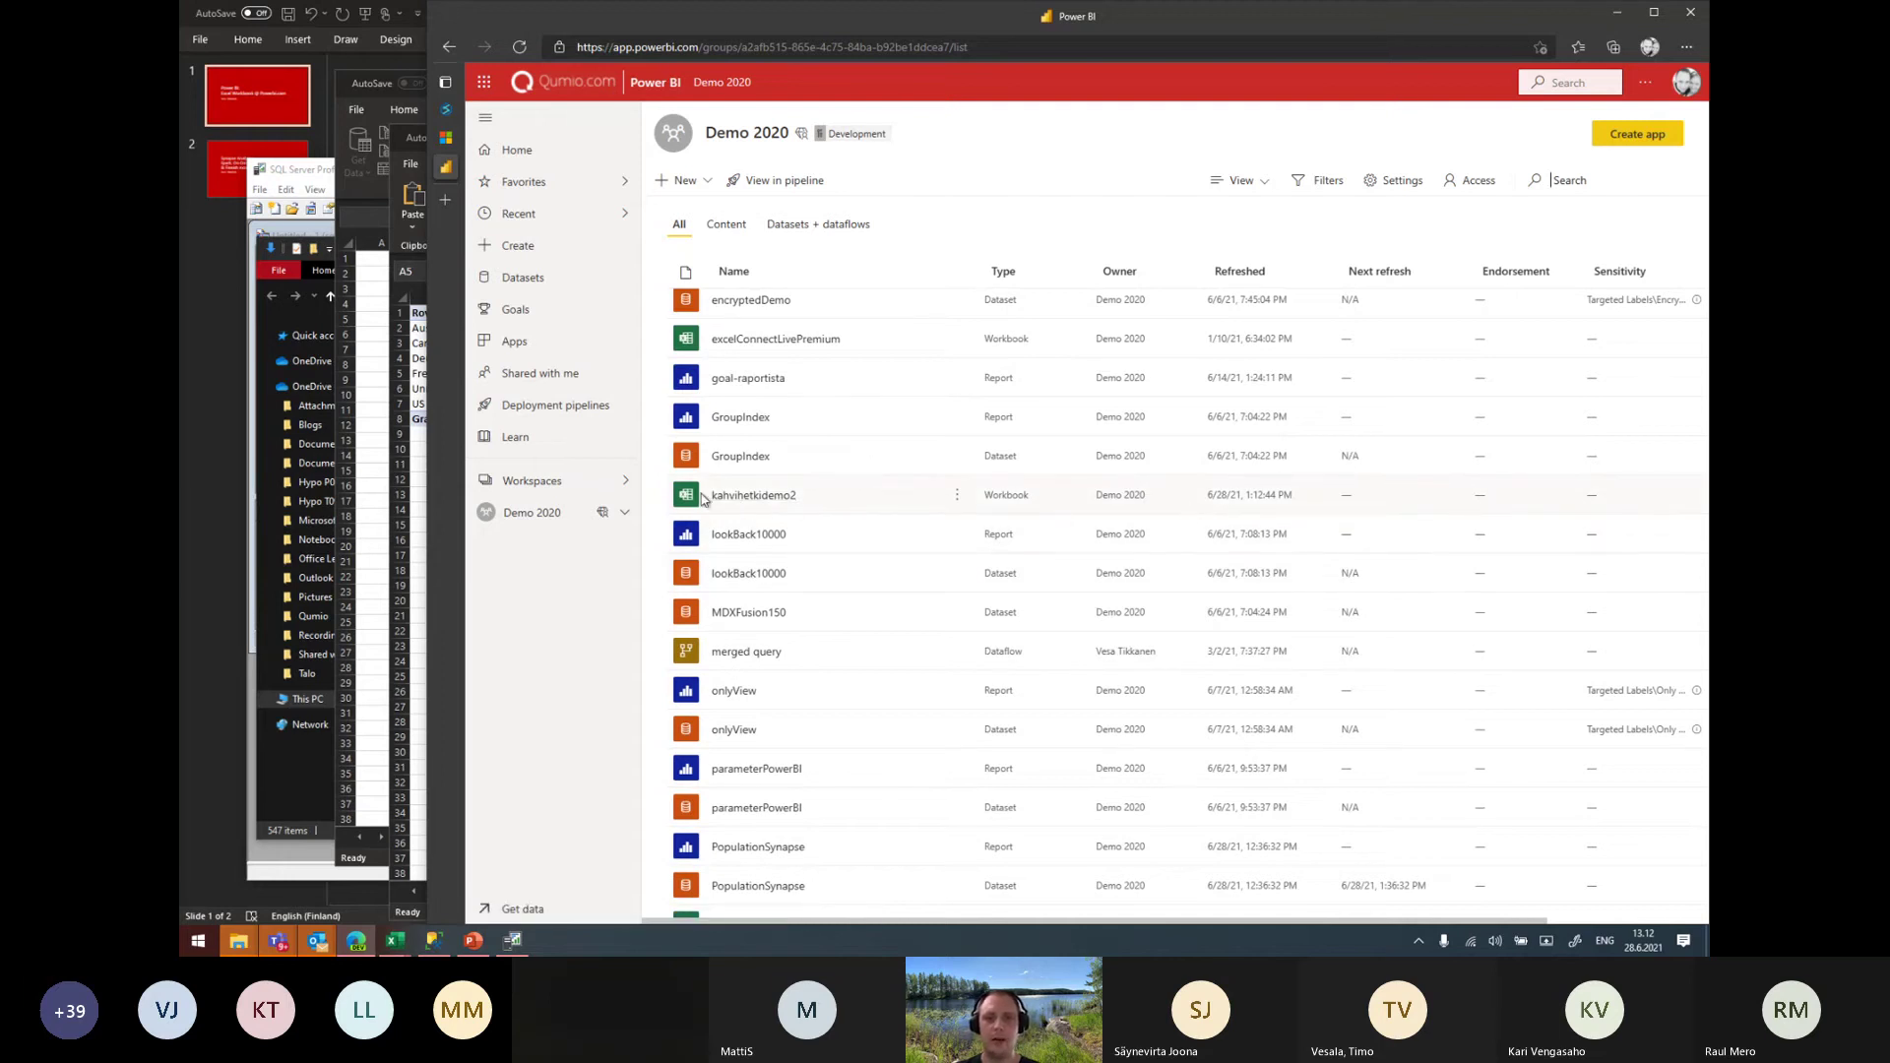
click(783, 494)
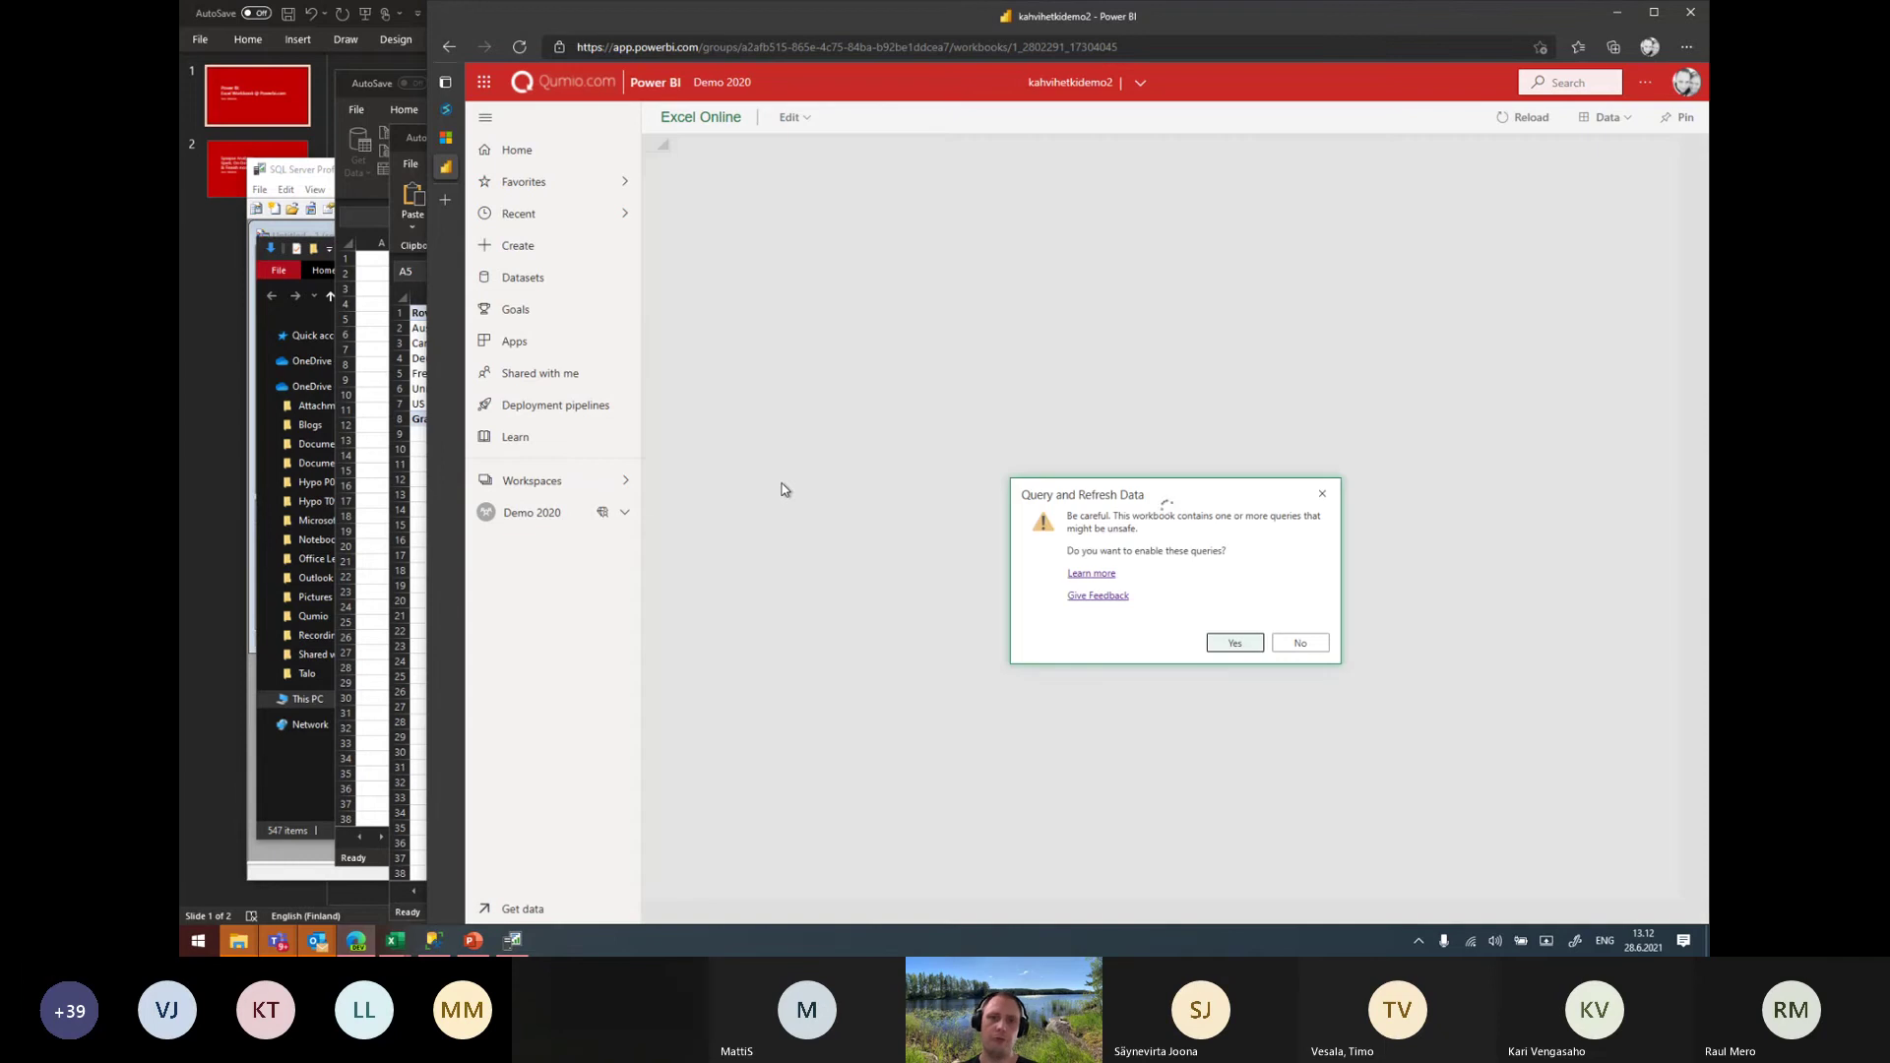
Enable queries, maximize the browser, and filter the Color slicer through Blue, Red, Silver to Black
click(1236, 644)
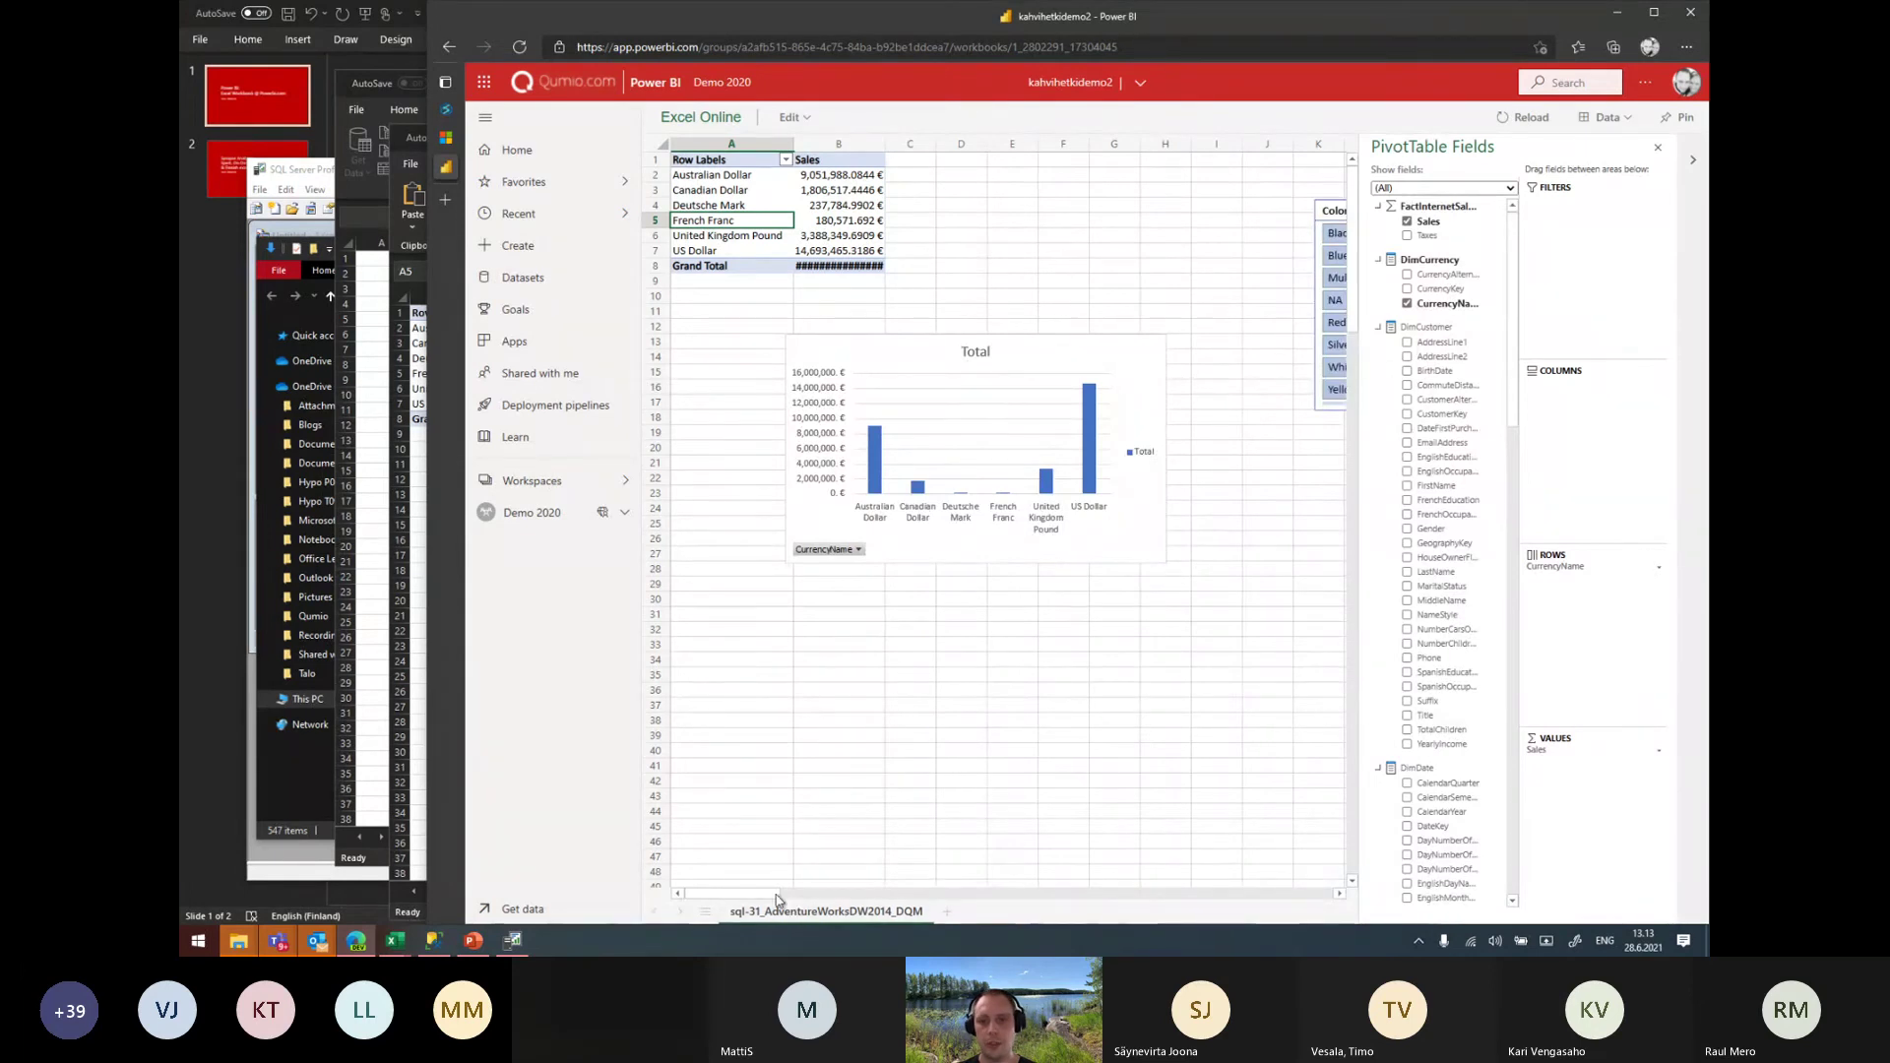
drag(777, 898, 807, 899)
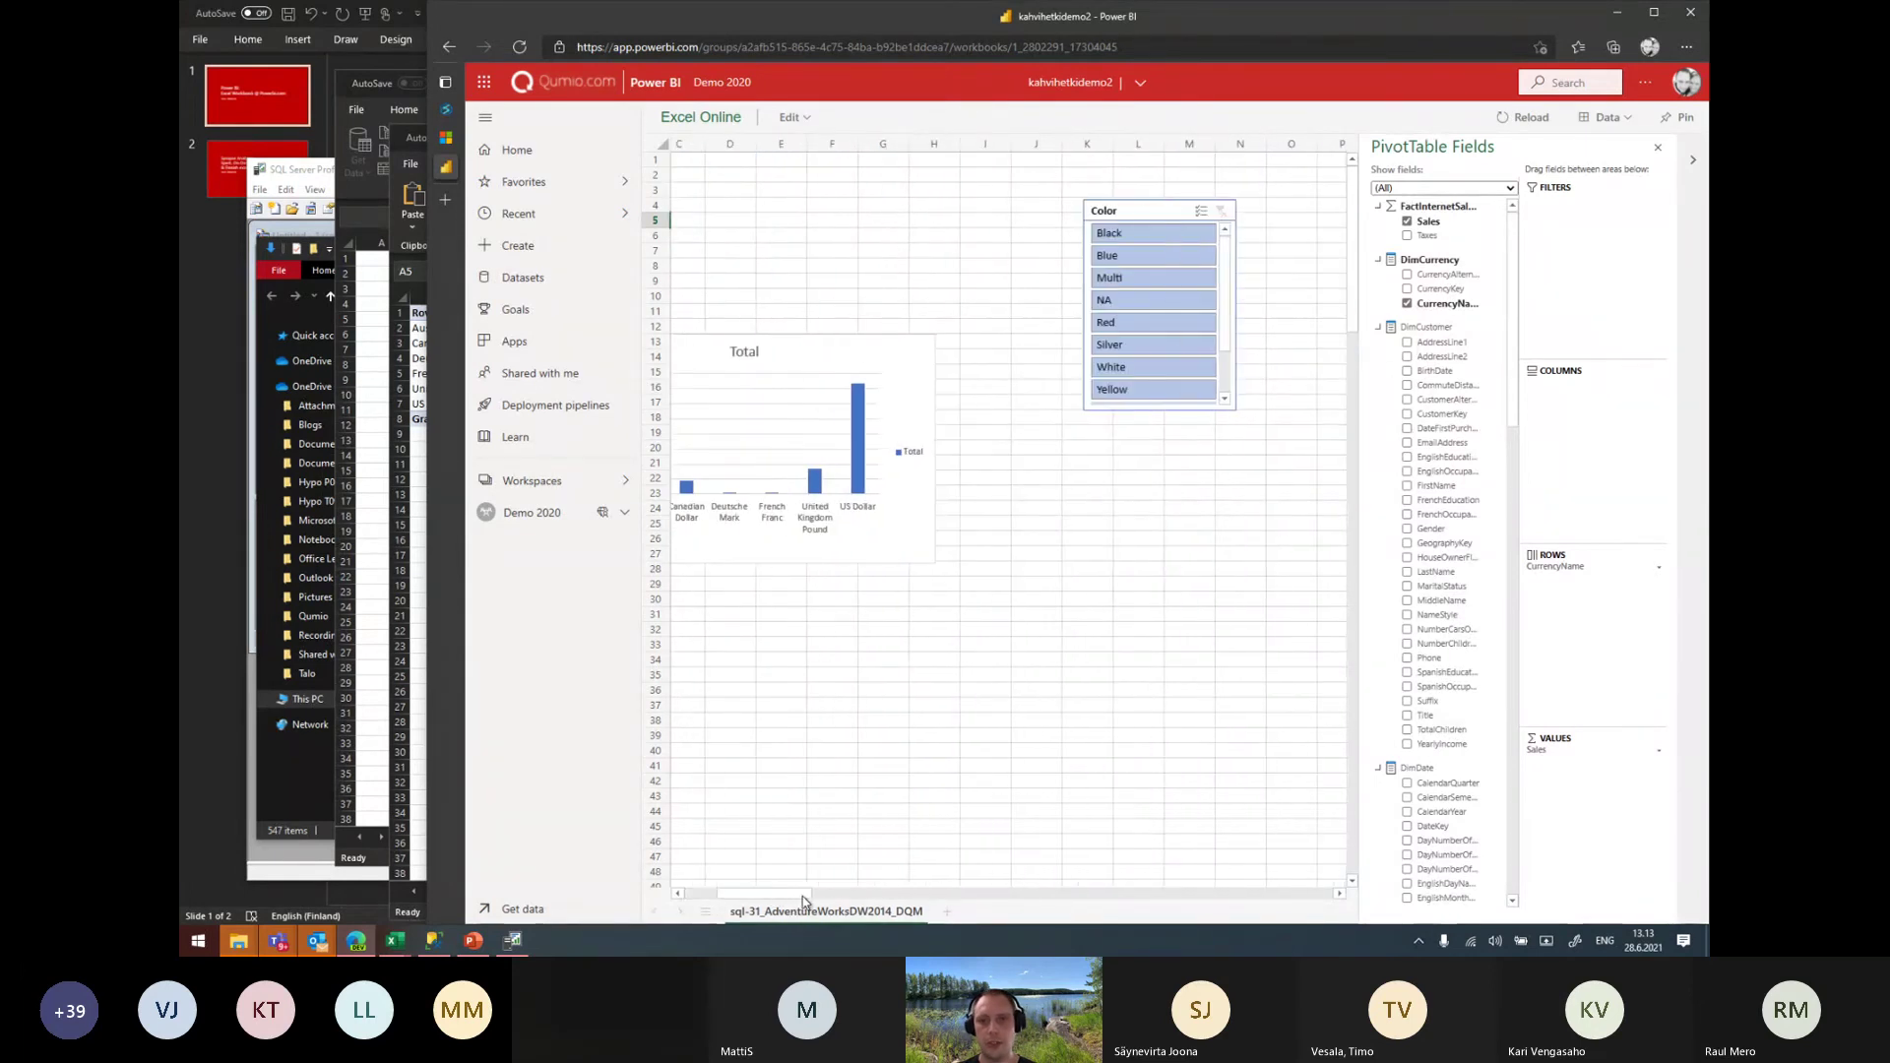
click(1139, 256)
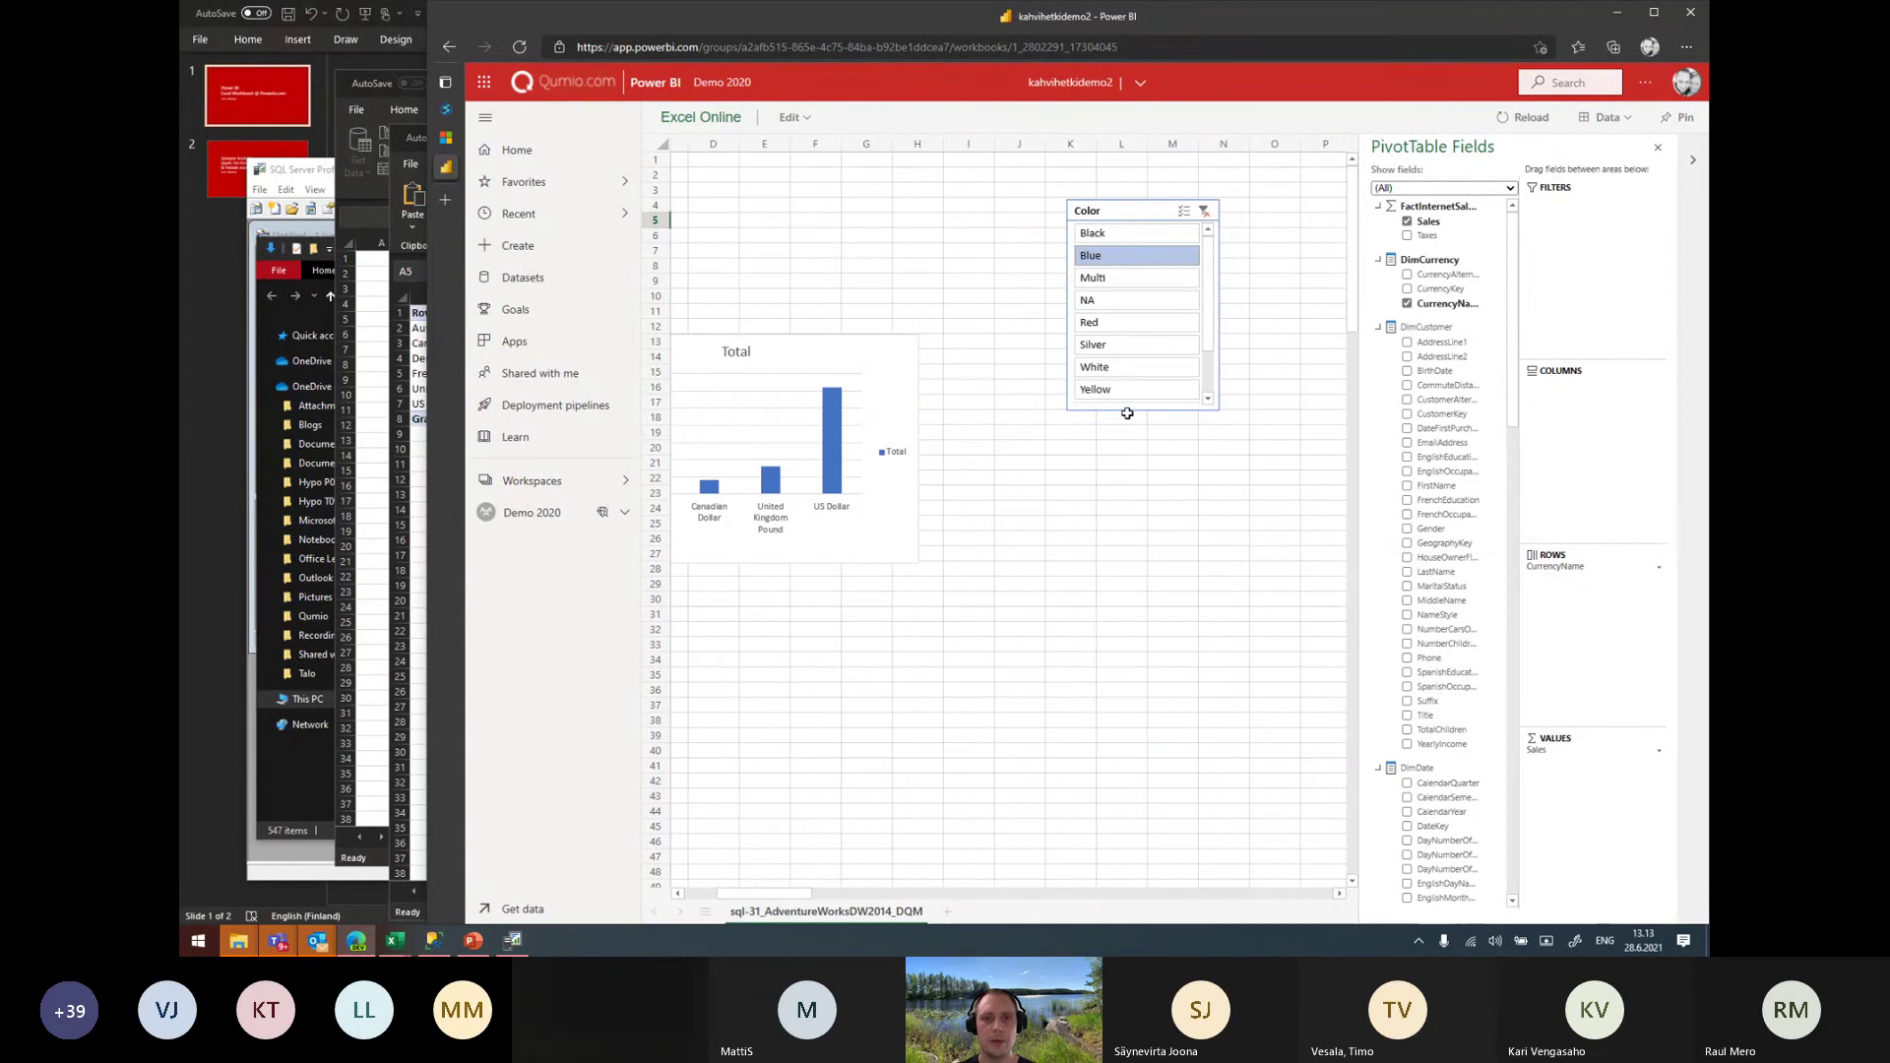
click(1130, 322)
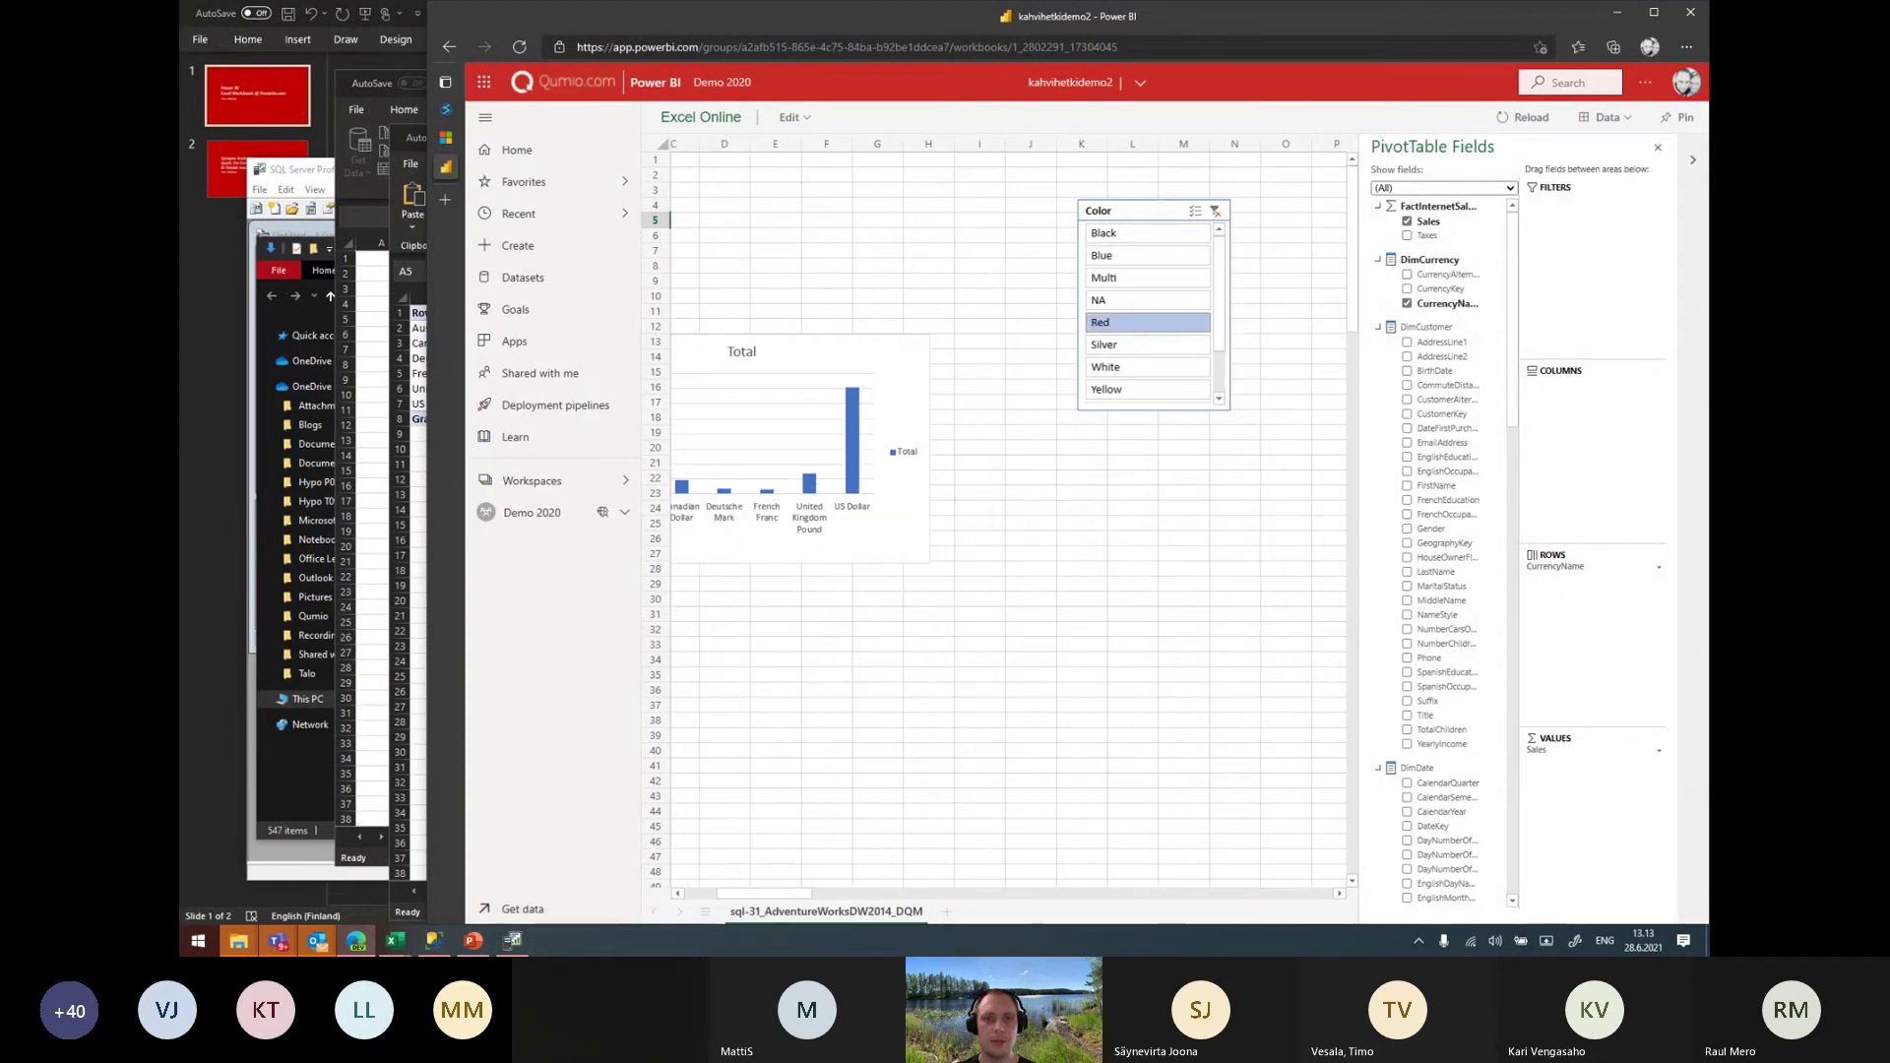
double_click(933, 20)
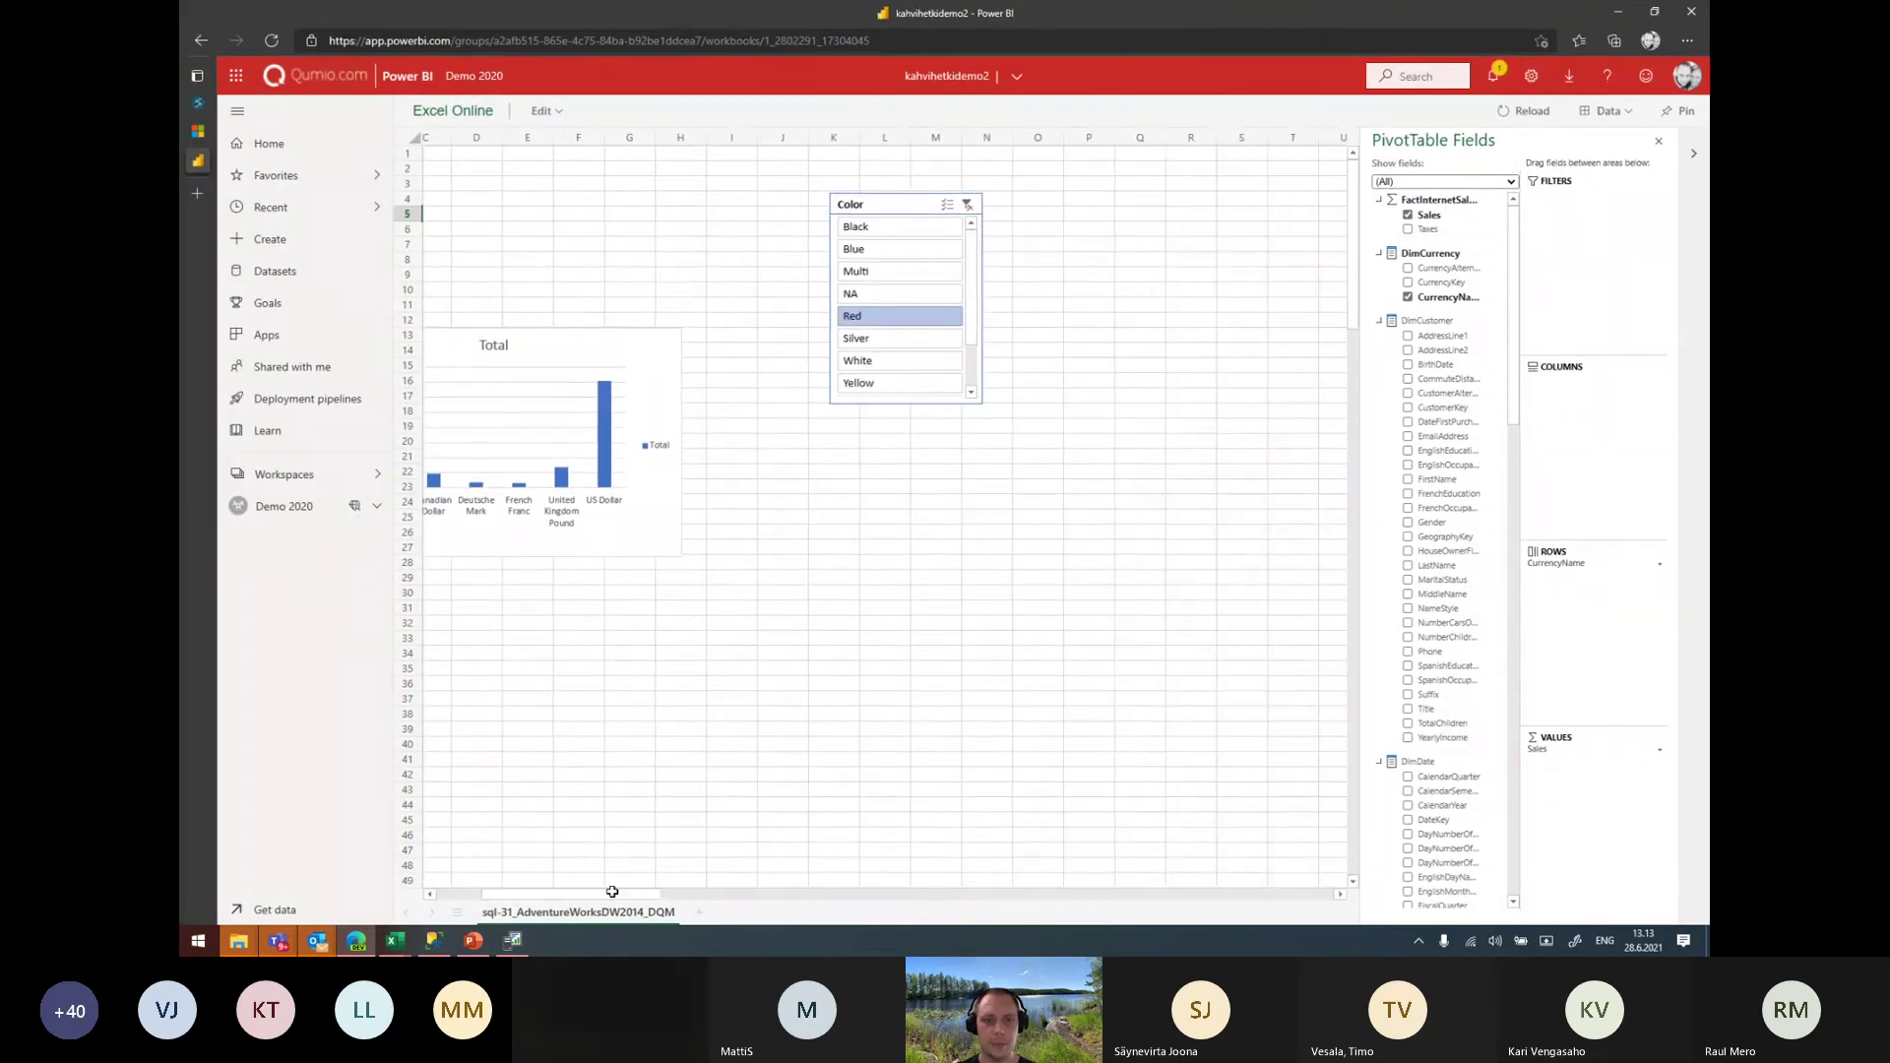
drag(613, 891, 563, 889)
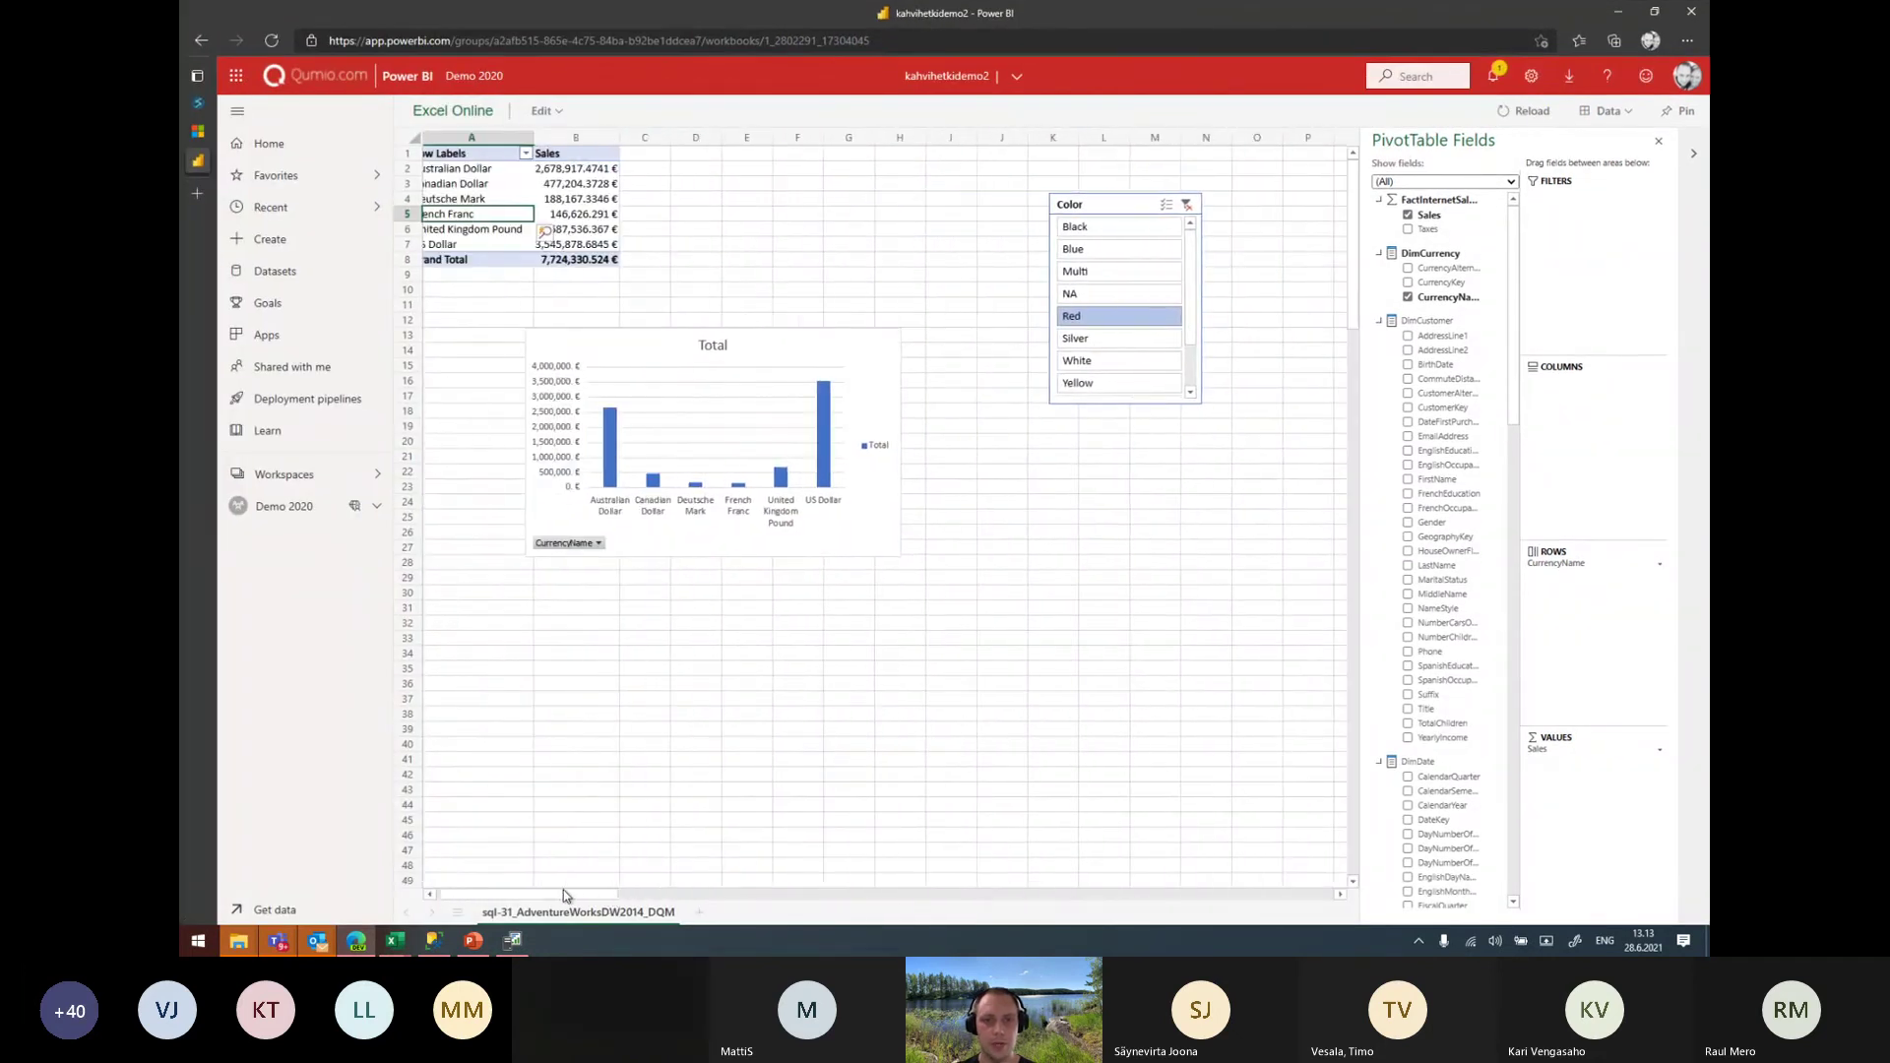
click(1088, 339)
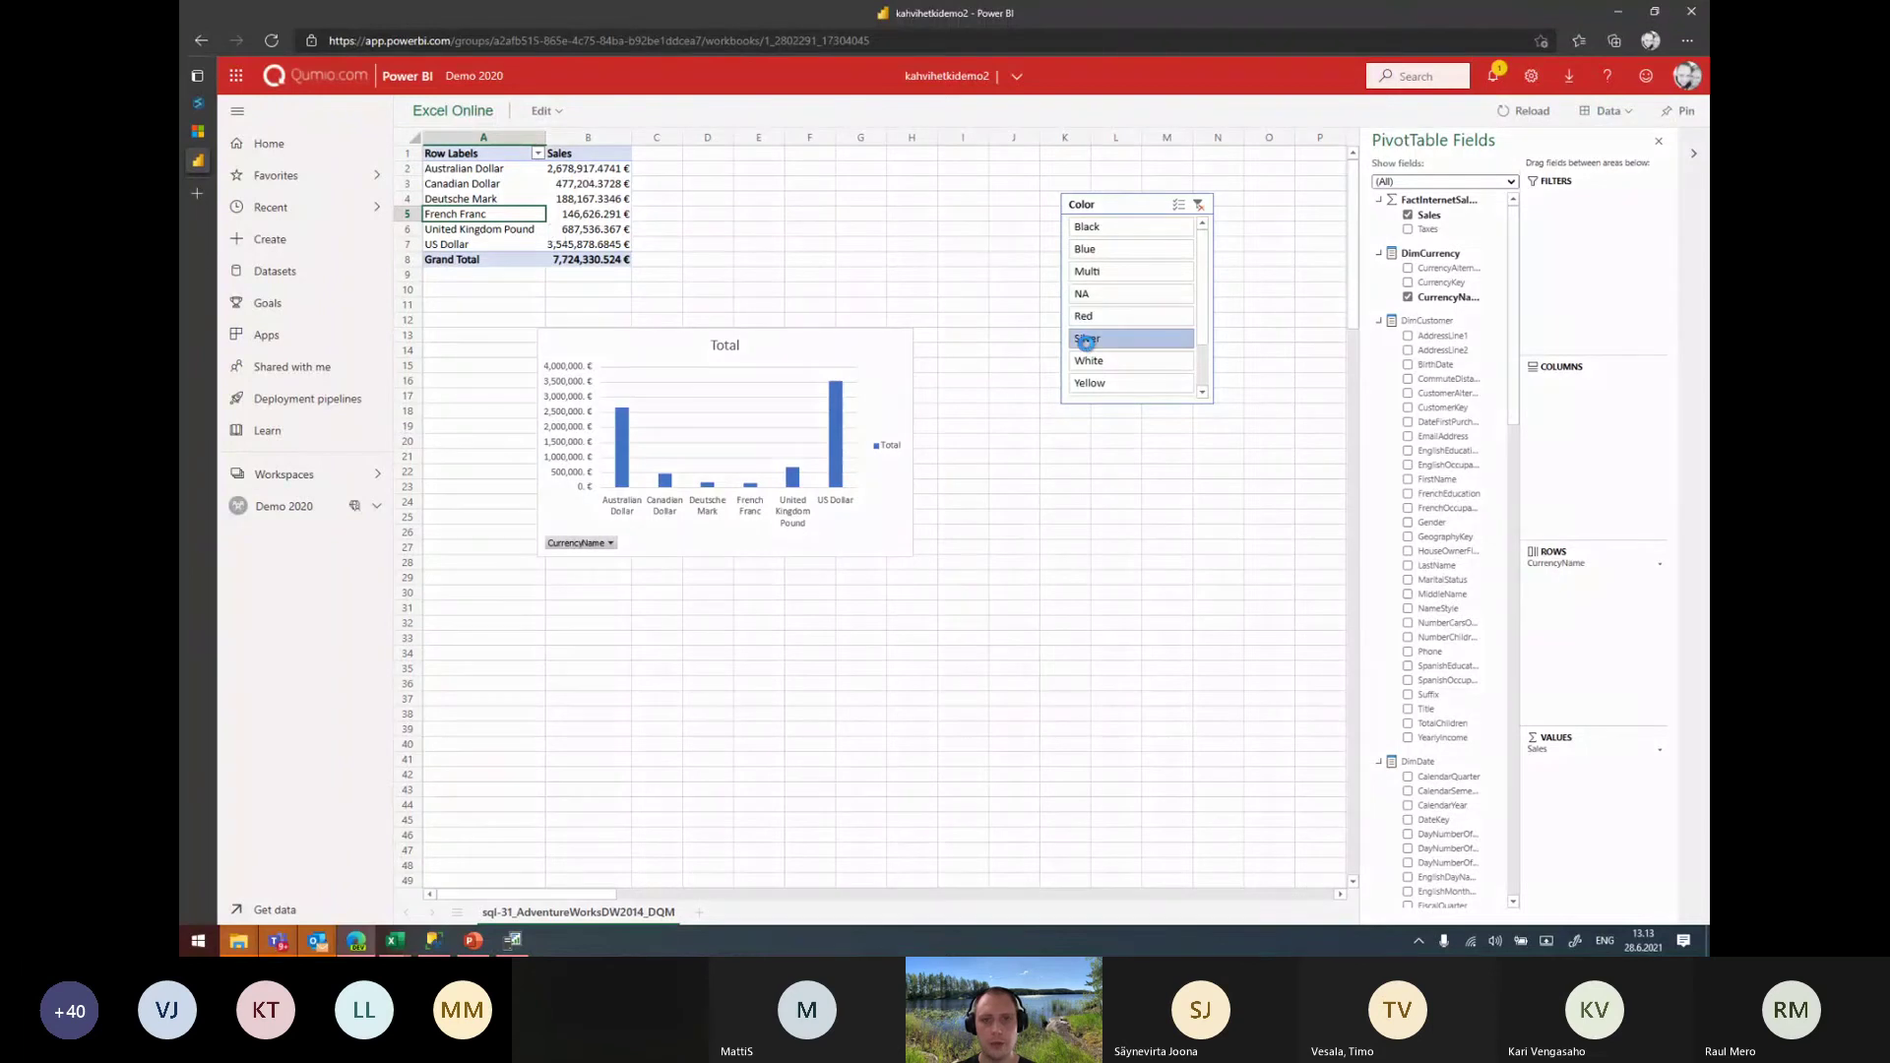
click(1108, 237)
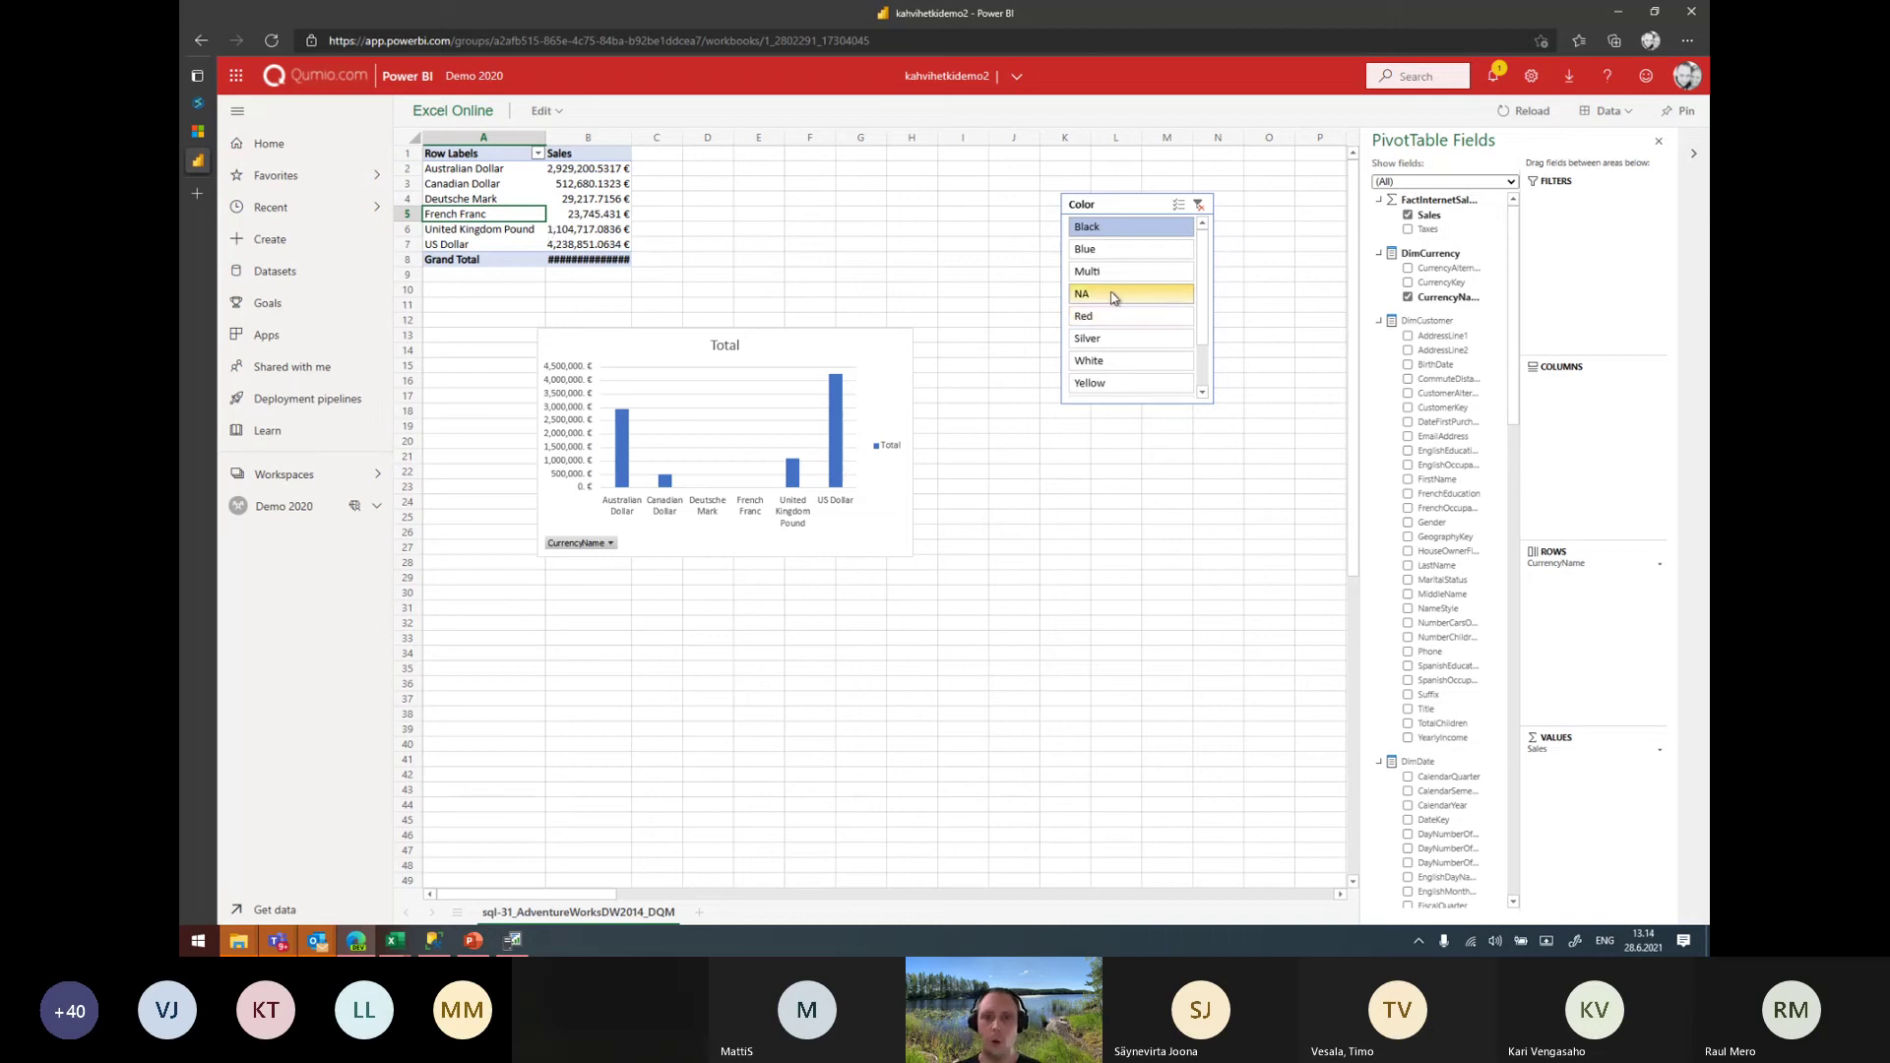
Look through the workbook's Edit options, then close the menu
click(545, 111)
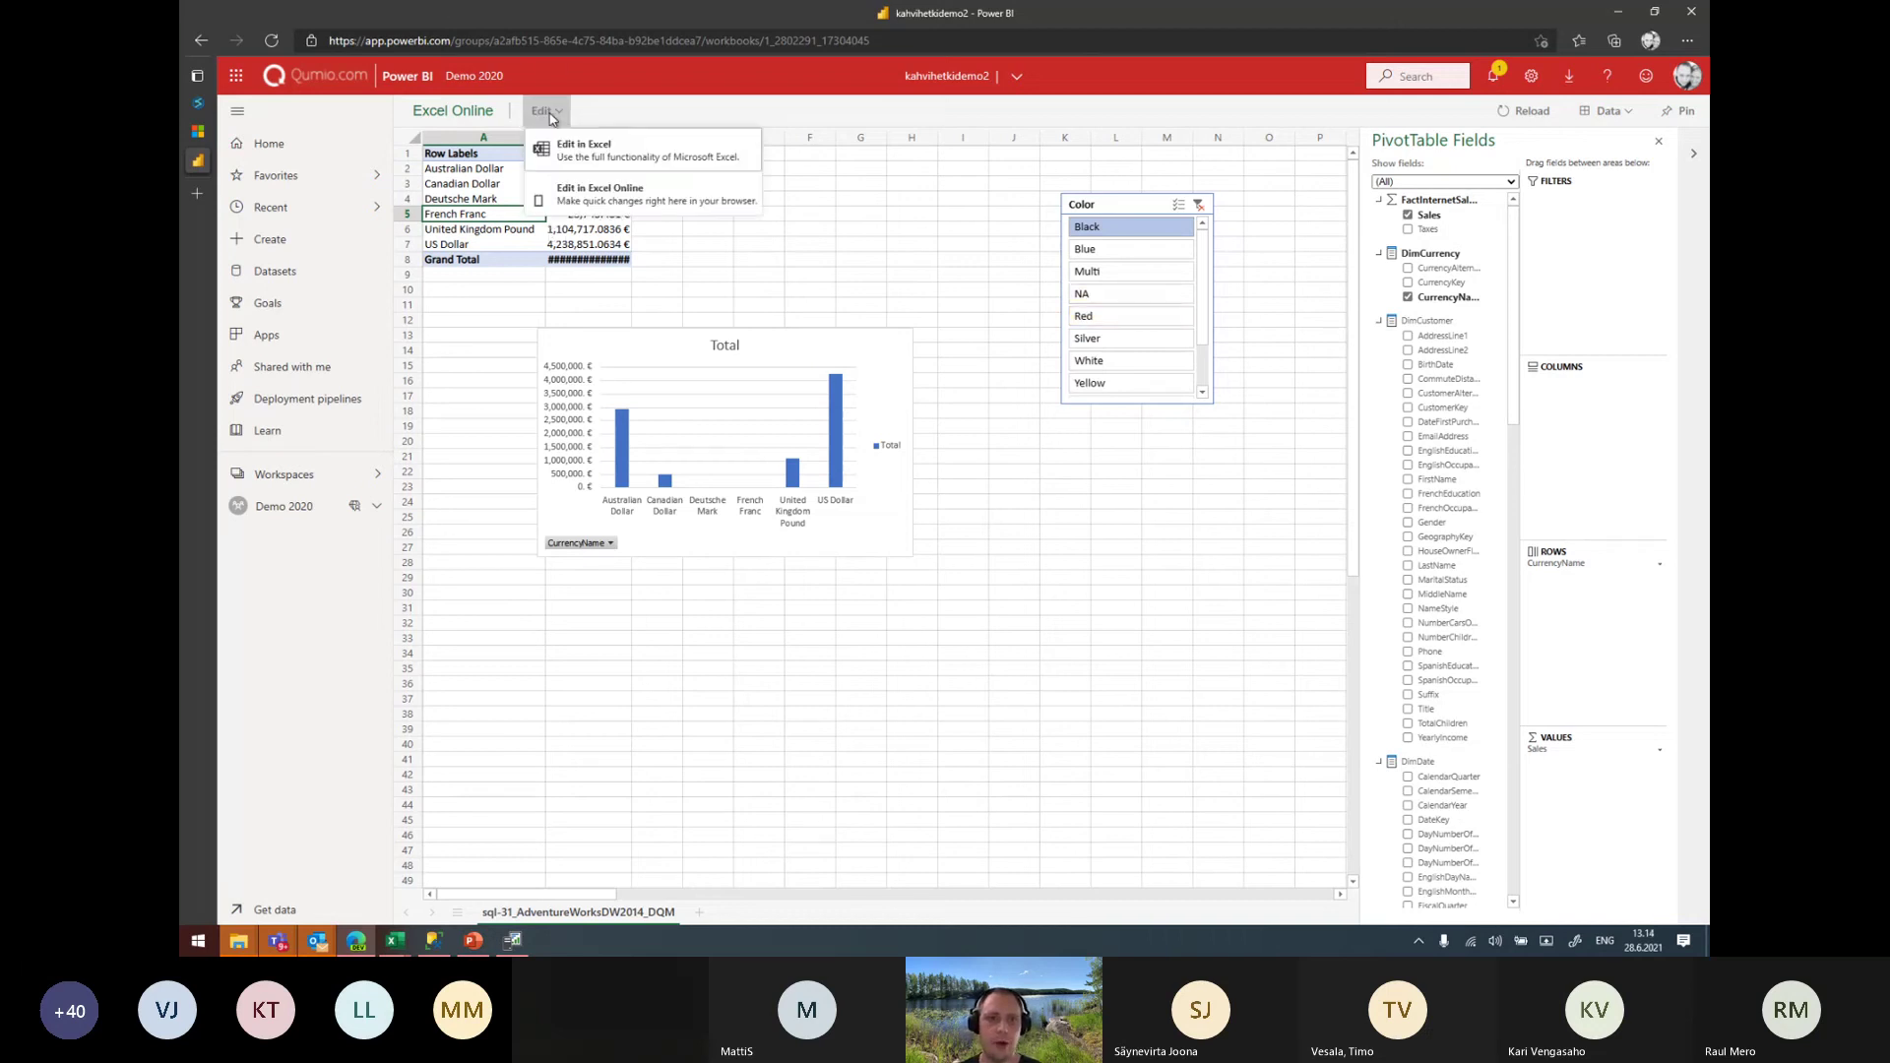
click(1029, 86)
click(1014, 79)
click(1016, 79)
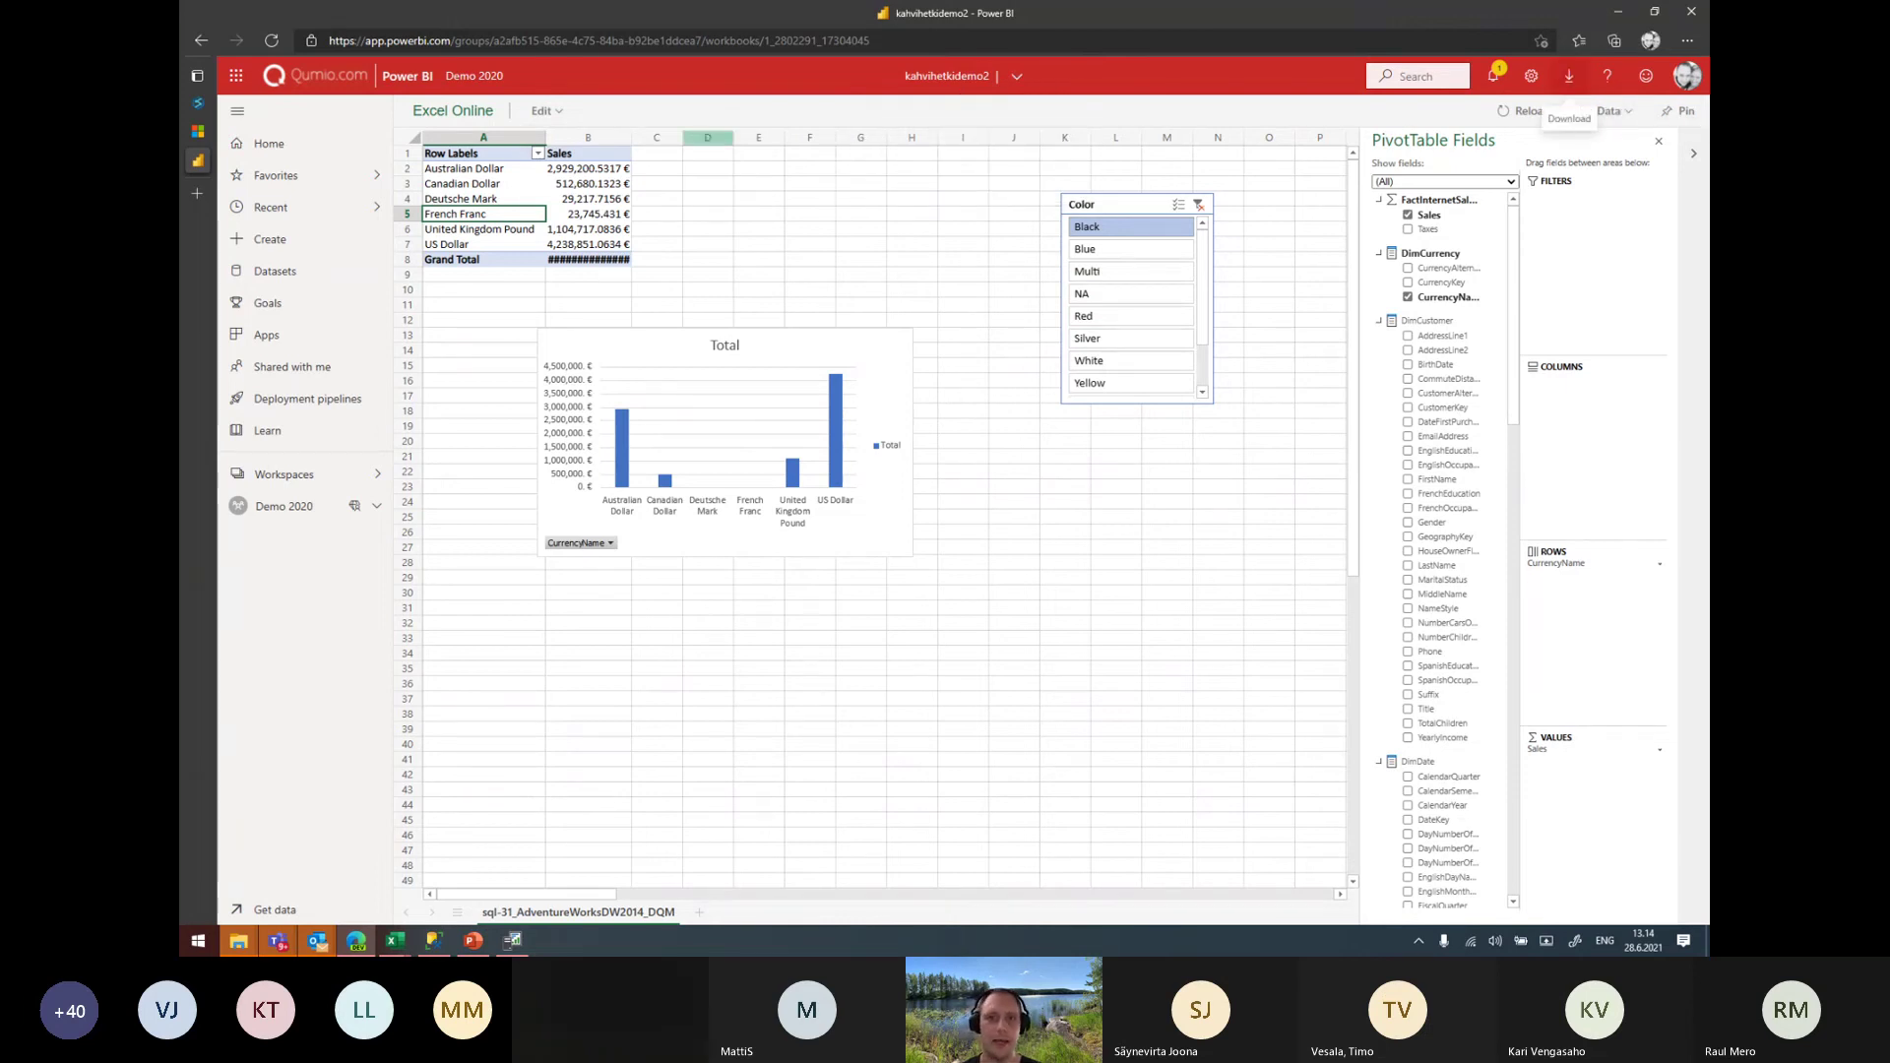
click(545, 111)
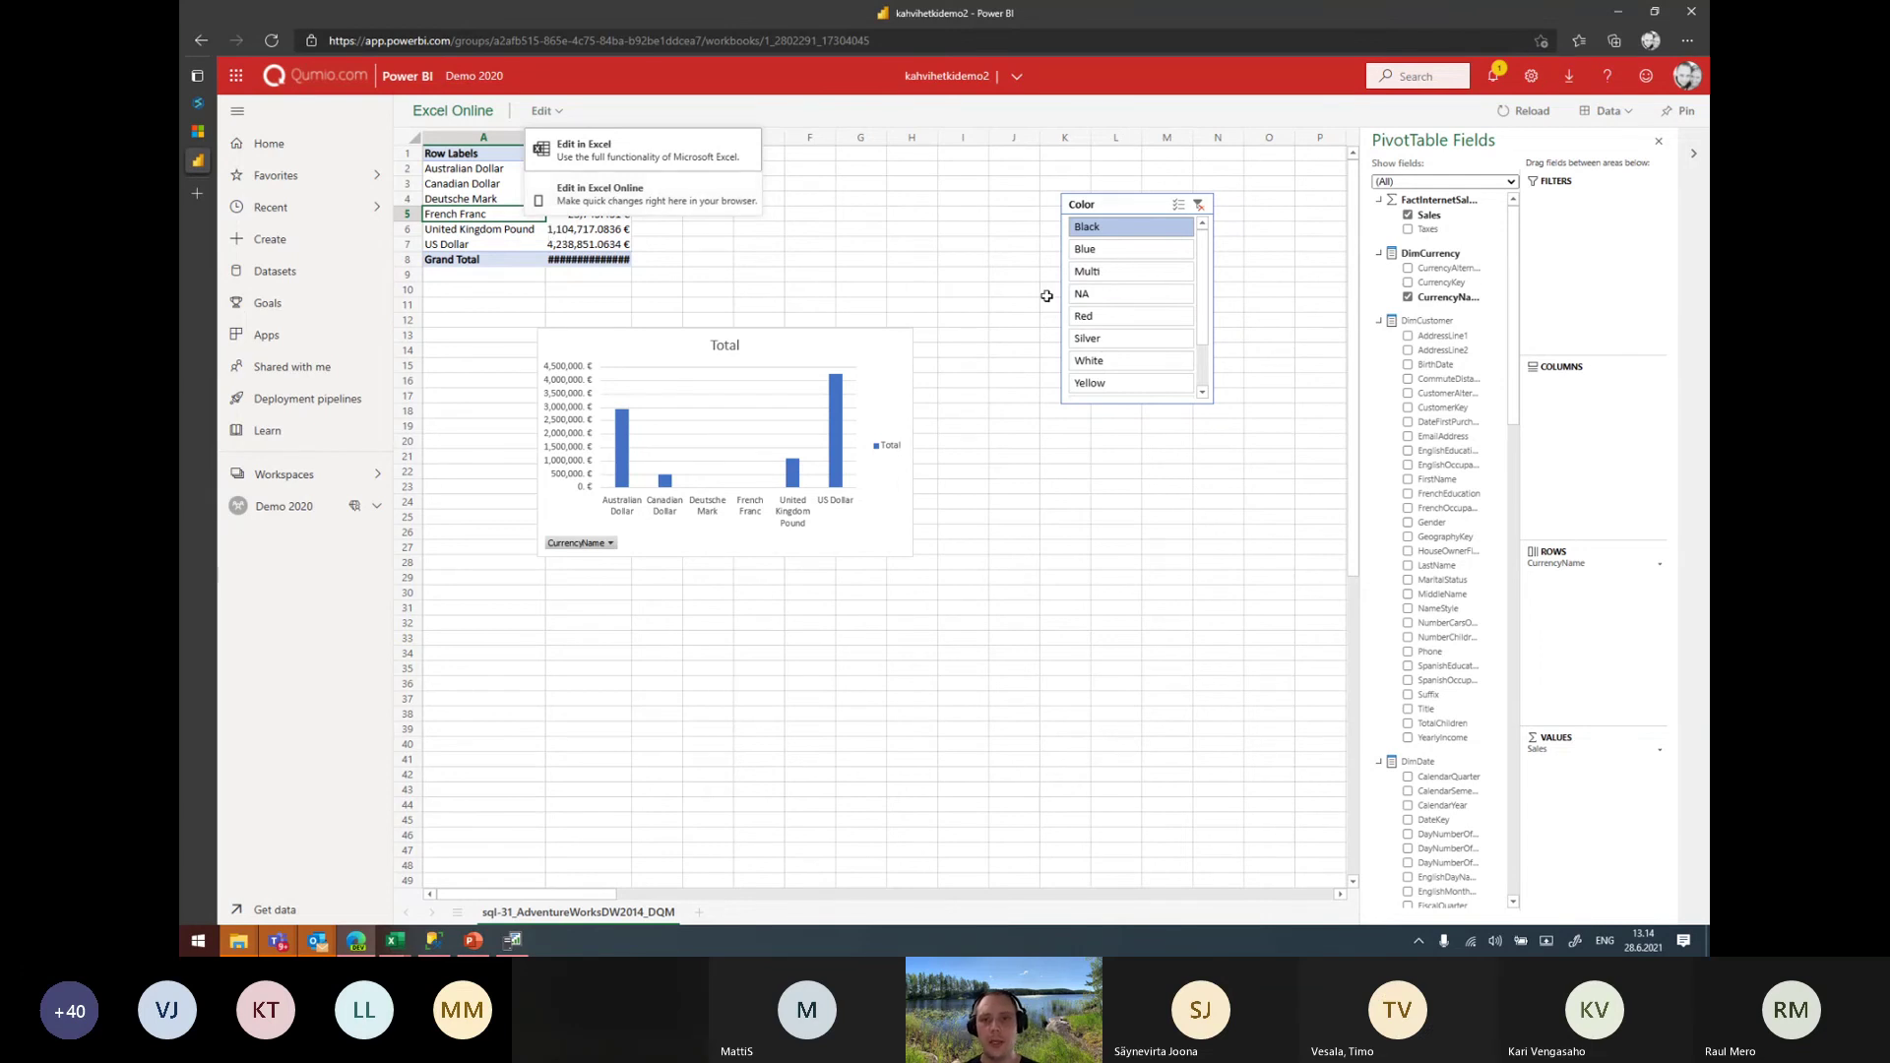
Filter the slicer to Multi, add Taxes as a second value, and reload the workbook
click(1132, 272)
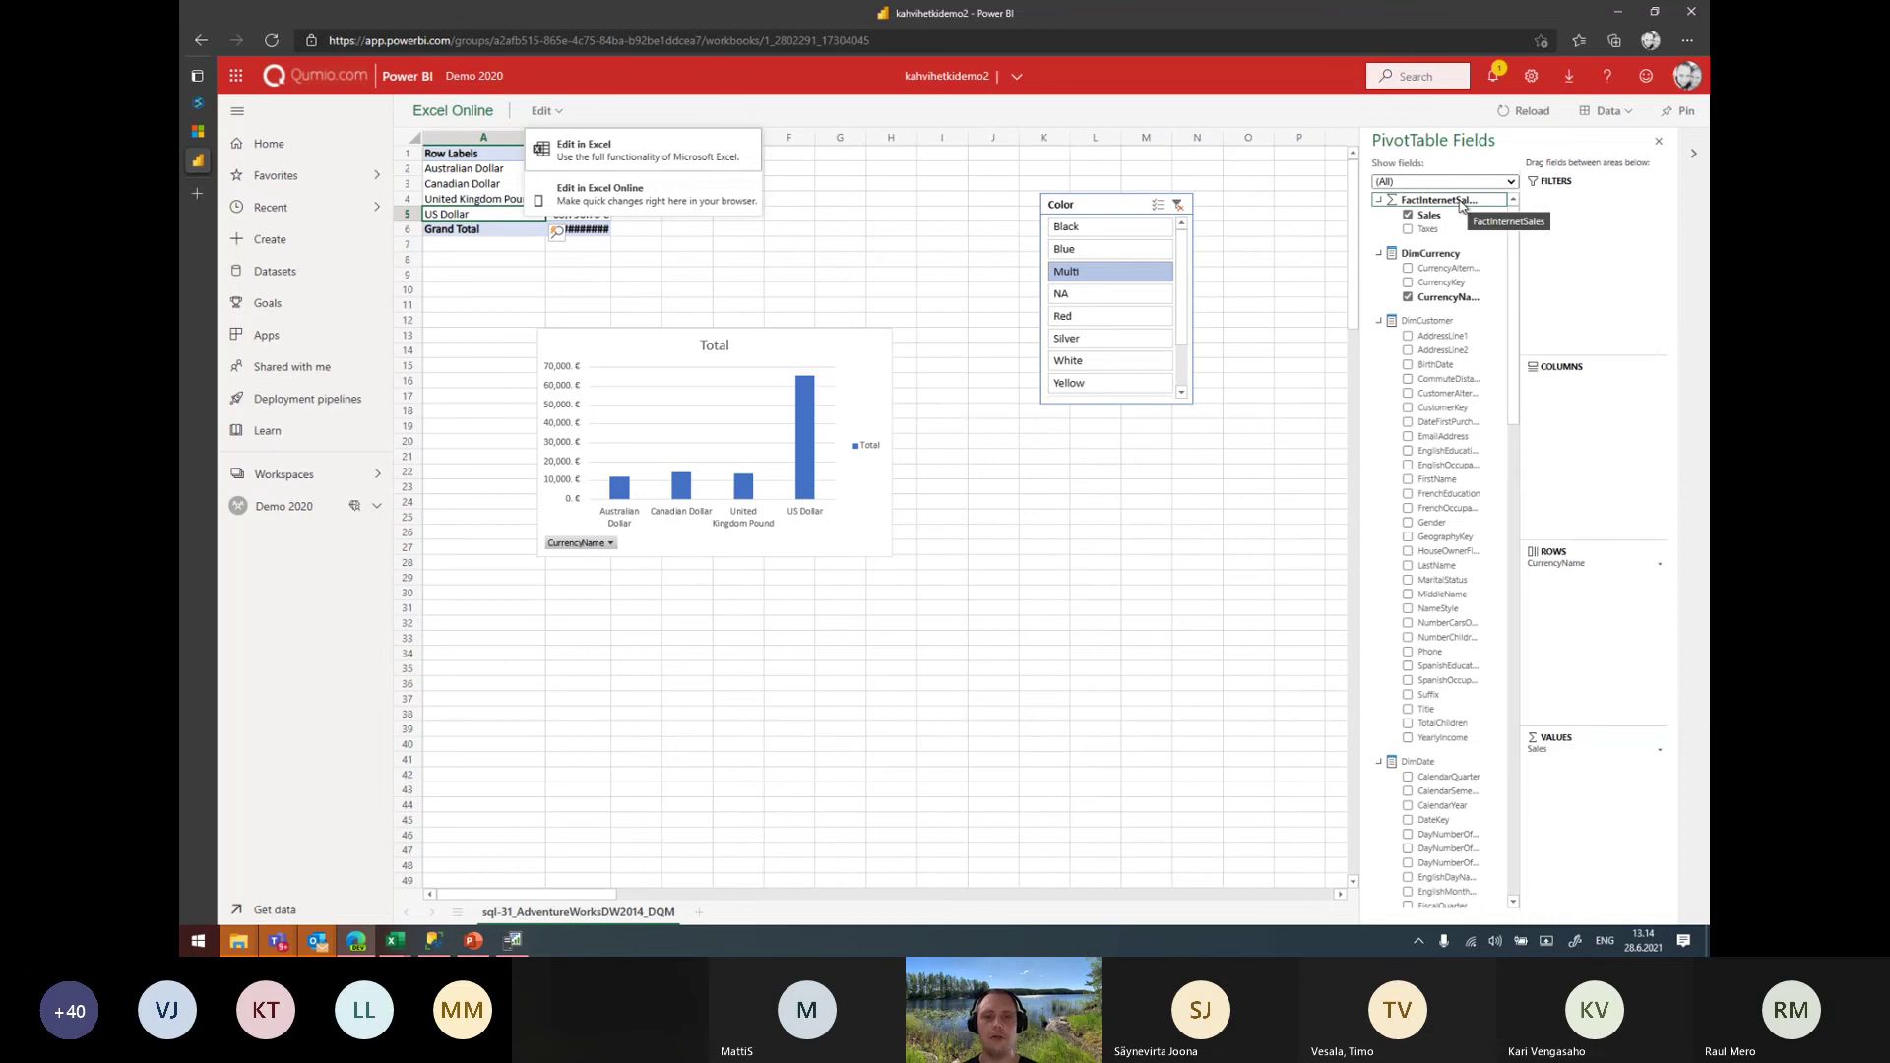
click(1408, 230)
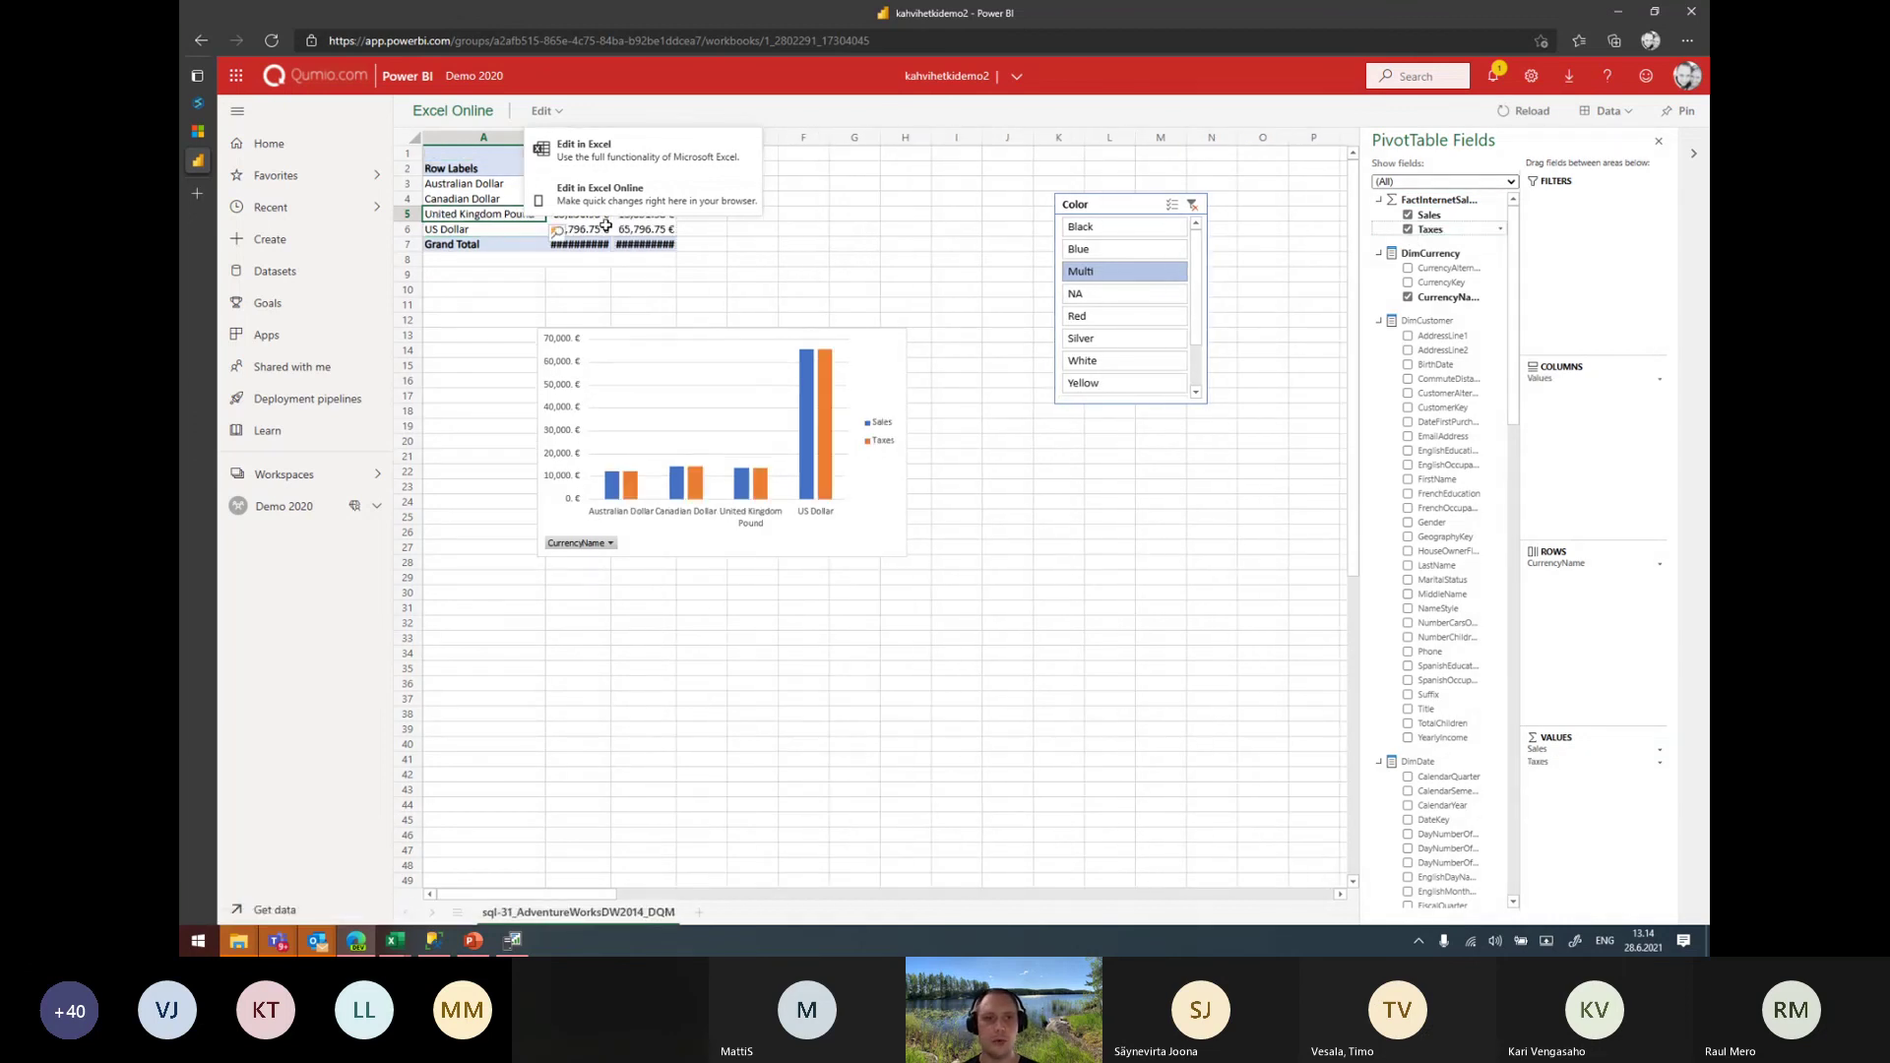
click(563, 116)
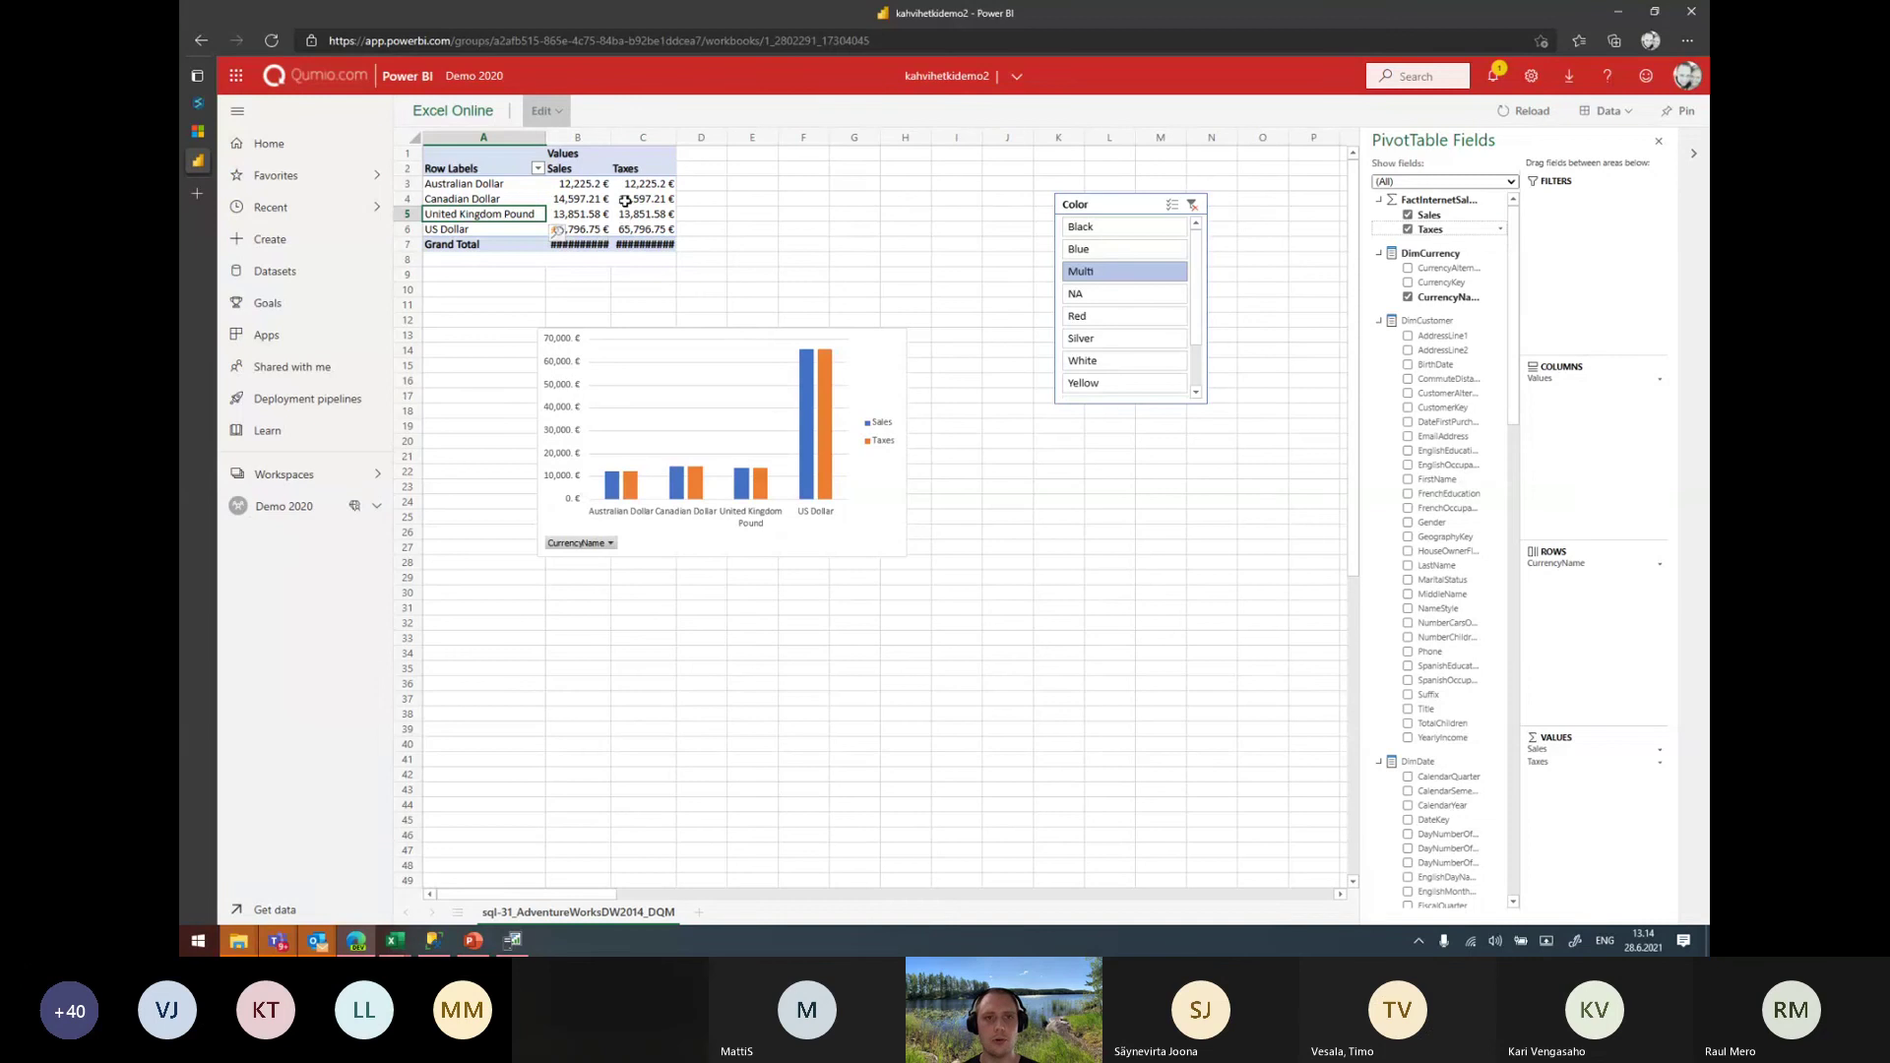
click(1523, 114)
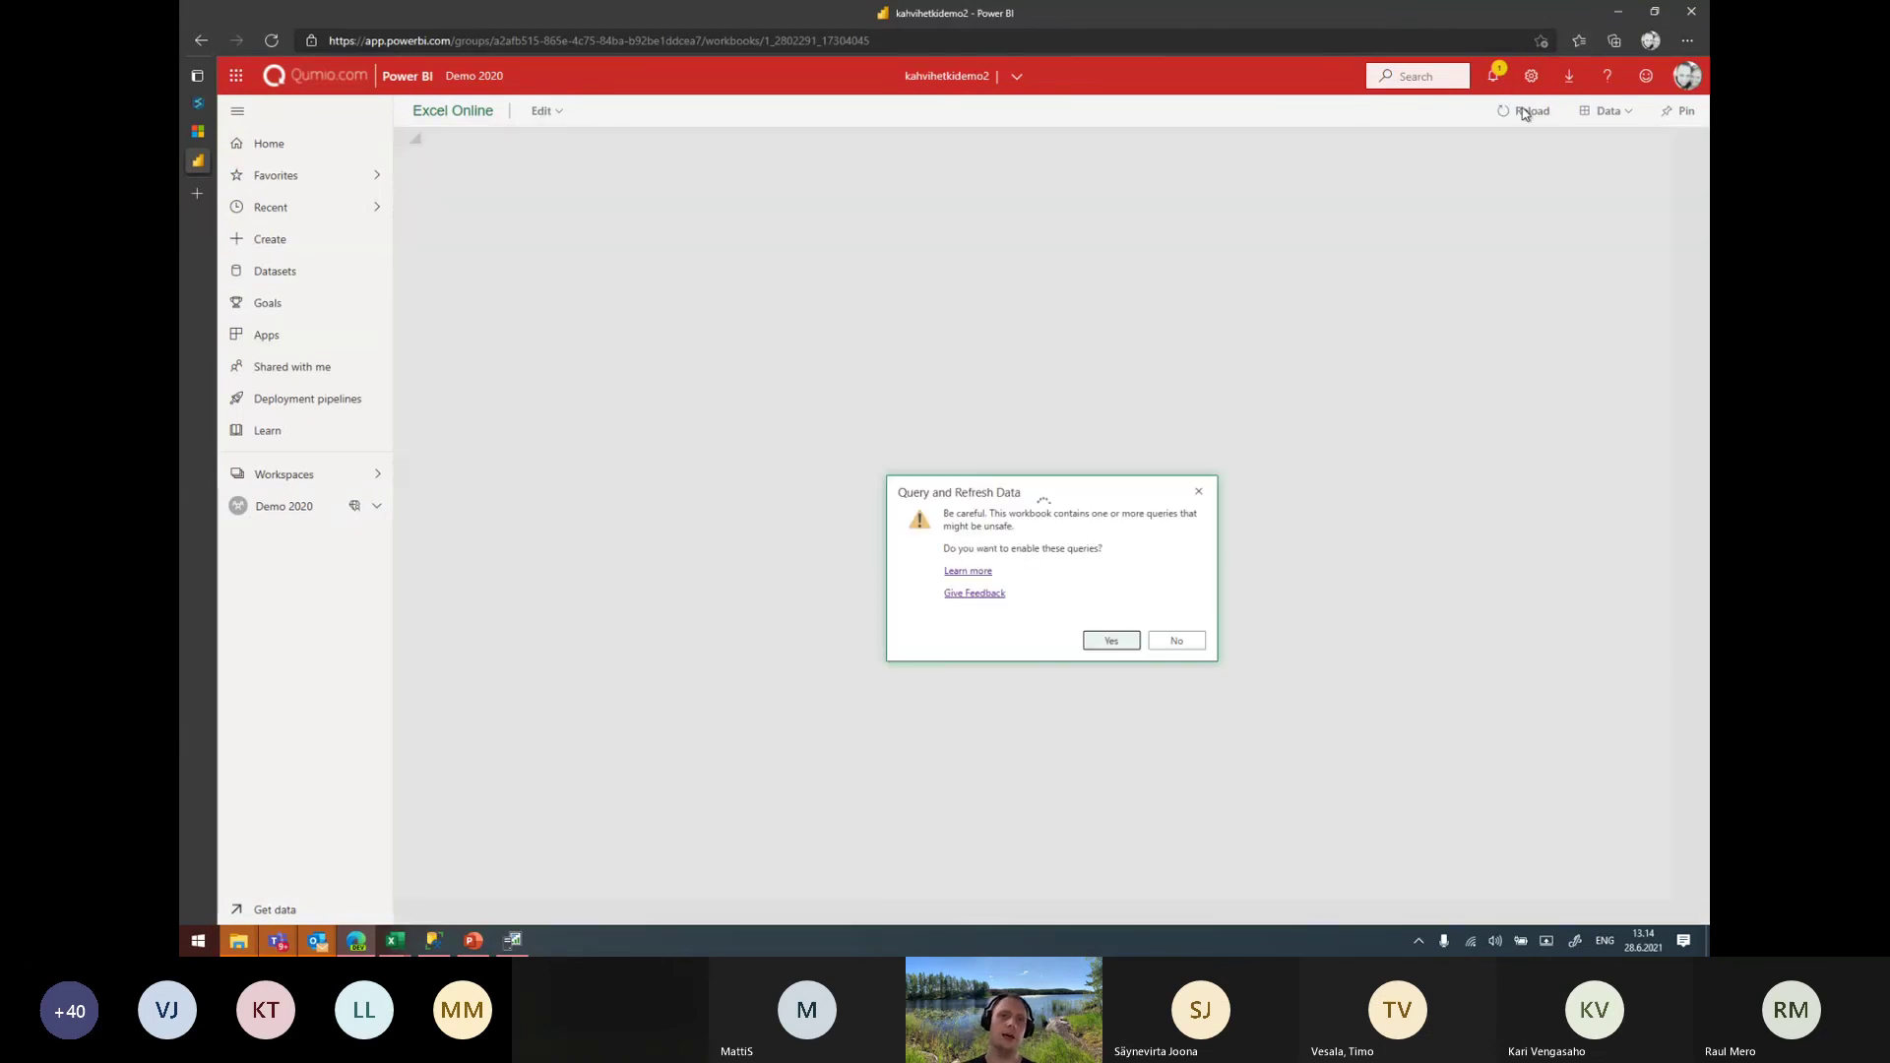
Allow the reloaded workbook's queries, then stop the Teams meeting recording
click(1110, 645)
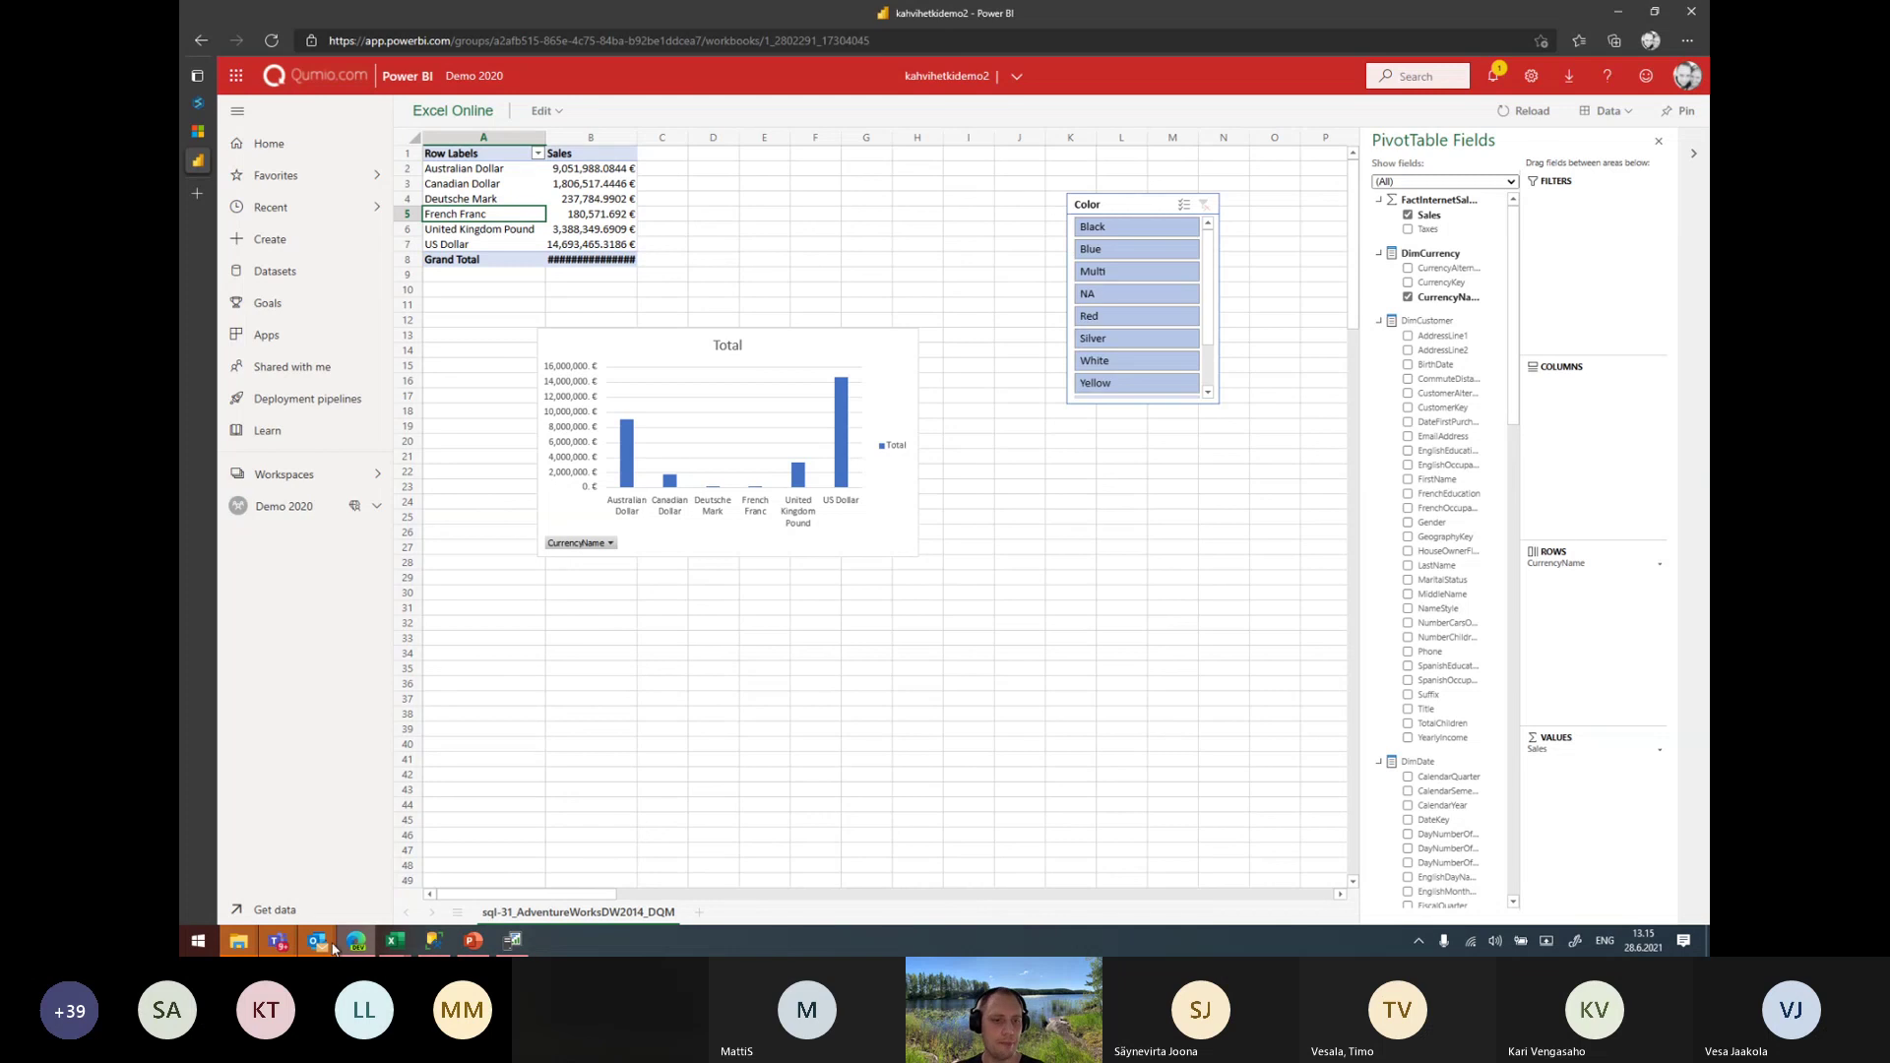
mouse_move(278, 941)
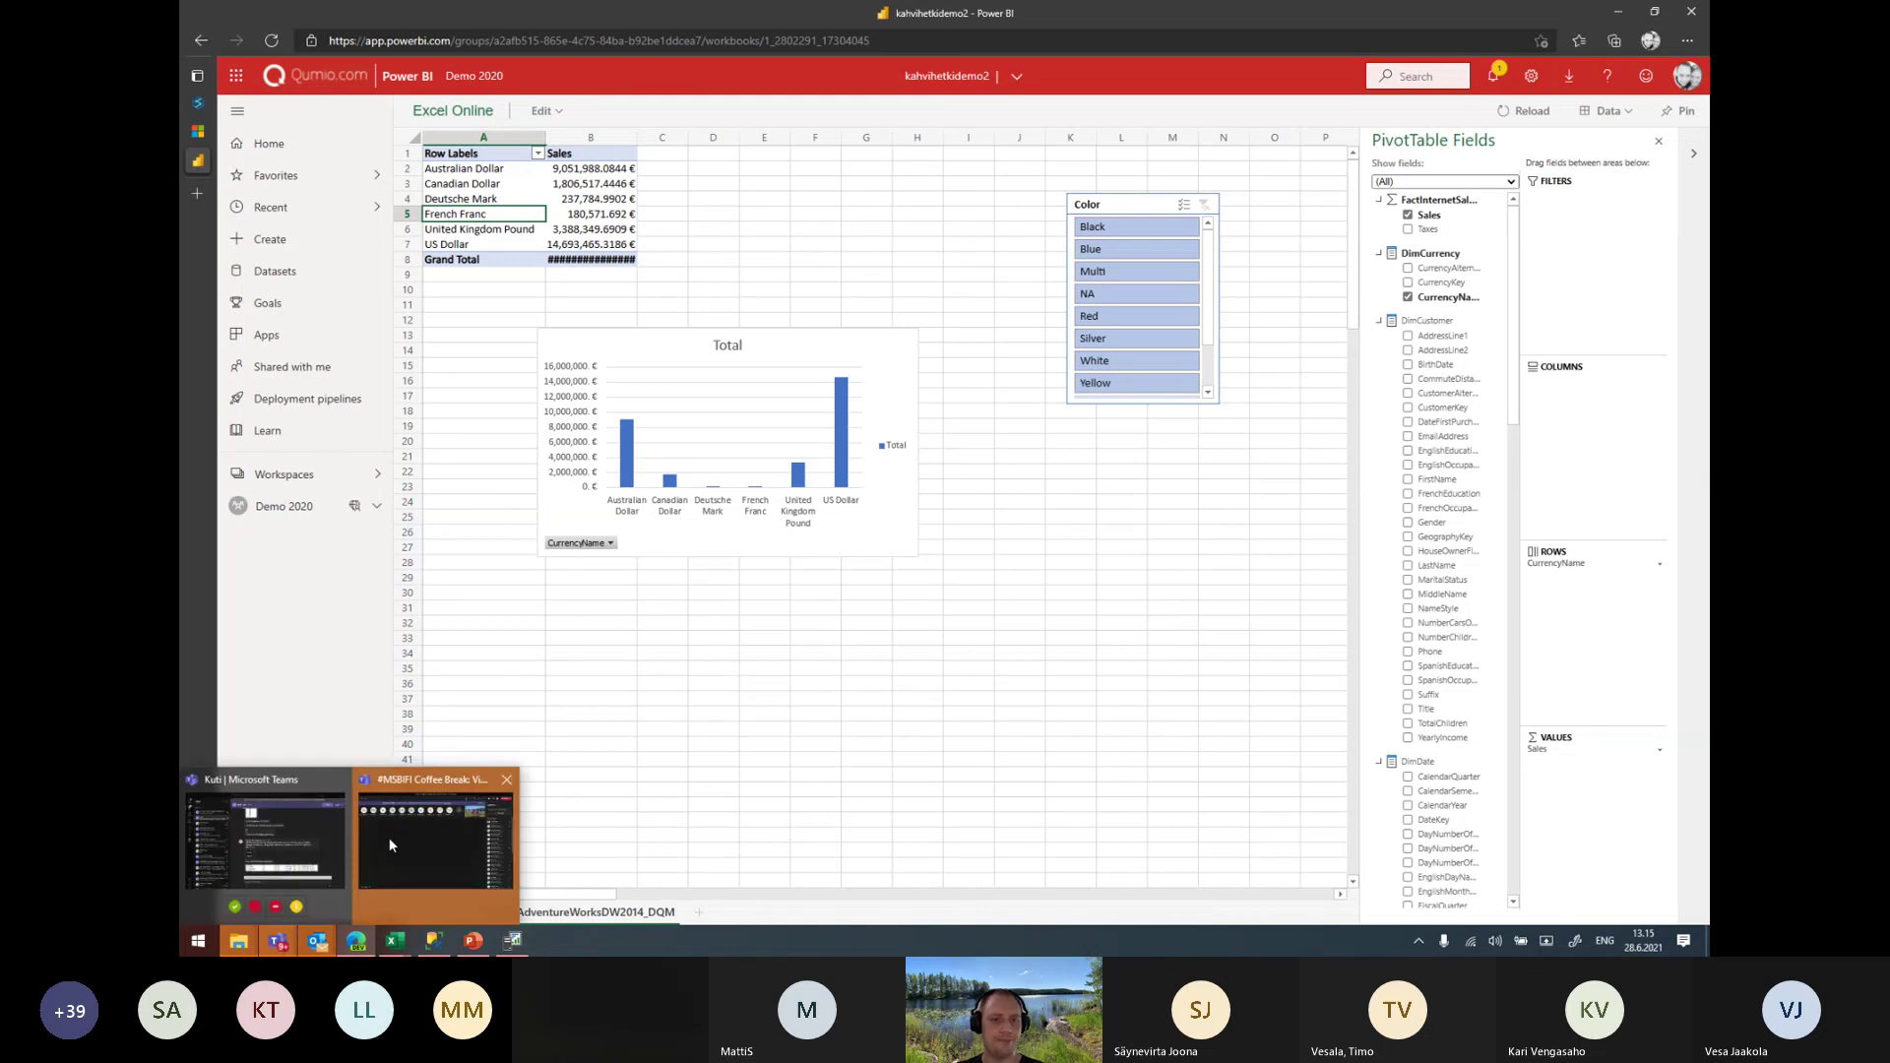
click(394, 838)
click(1383, 74)
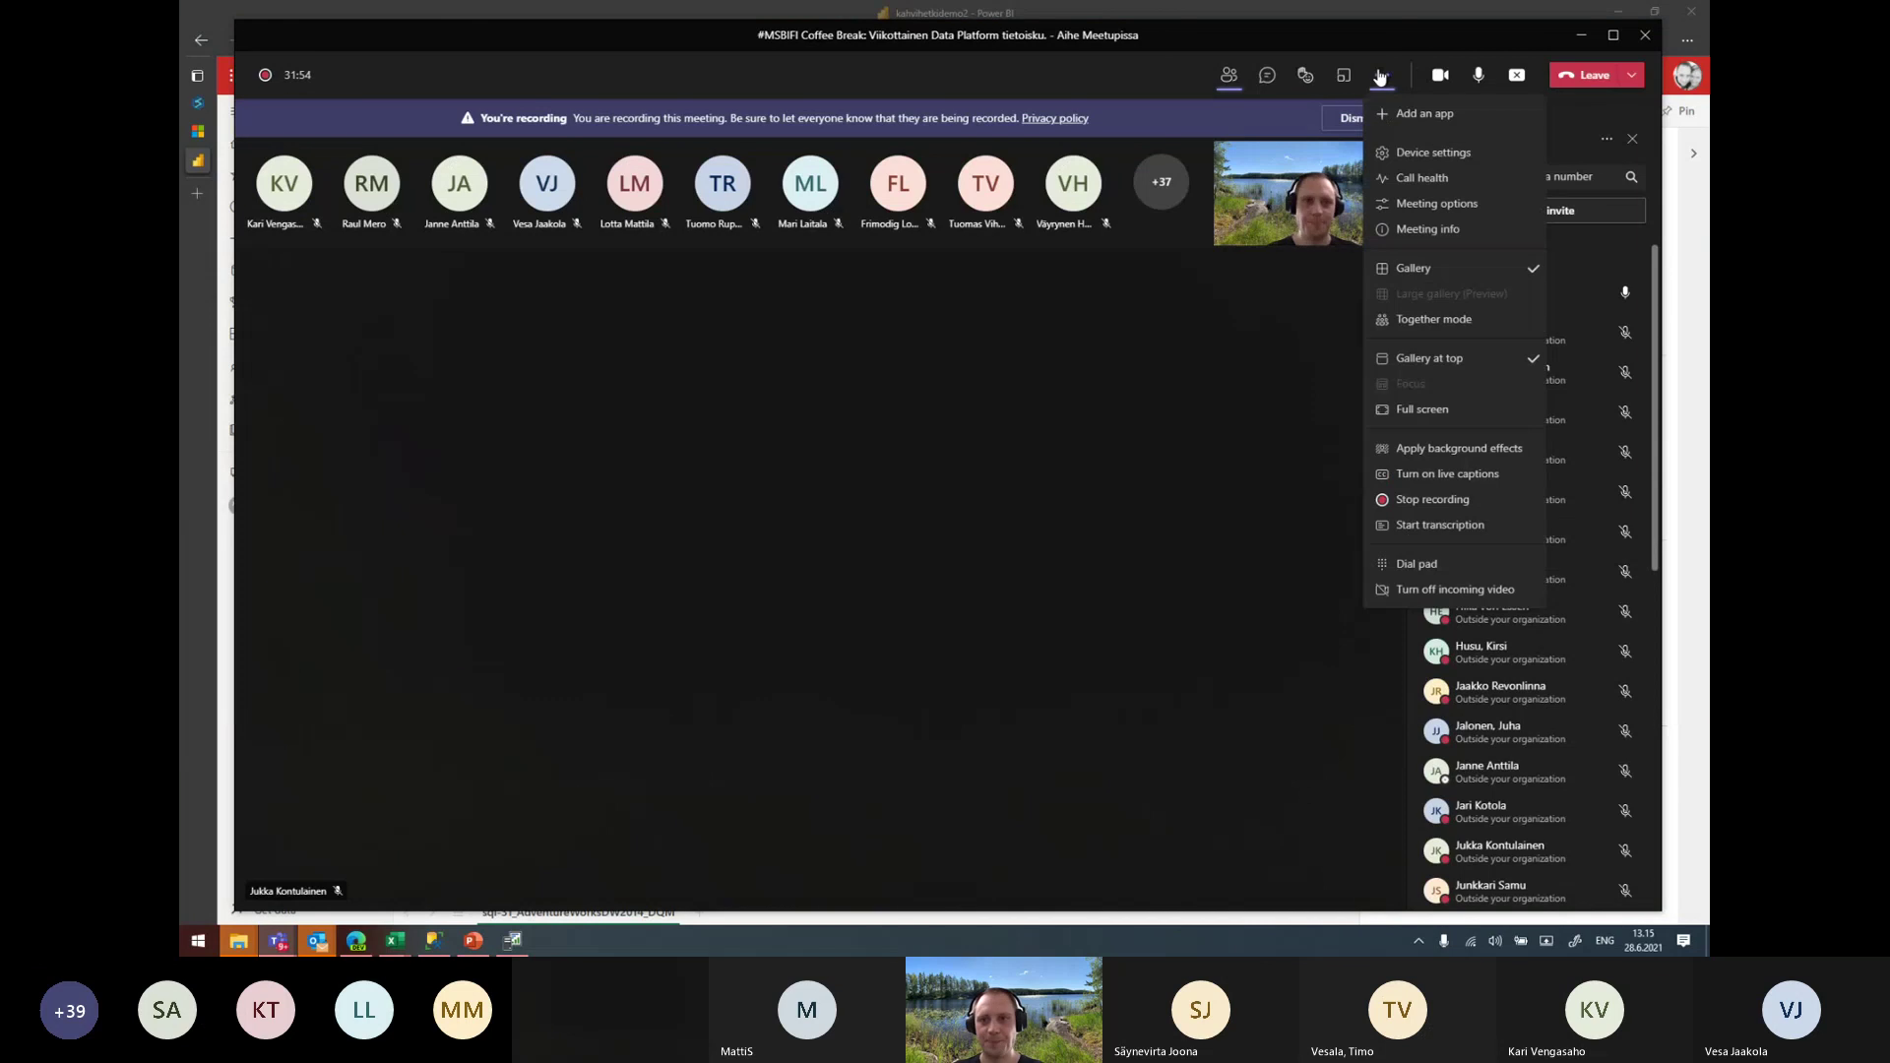
click(1434, 499)
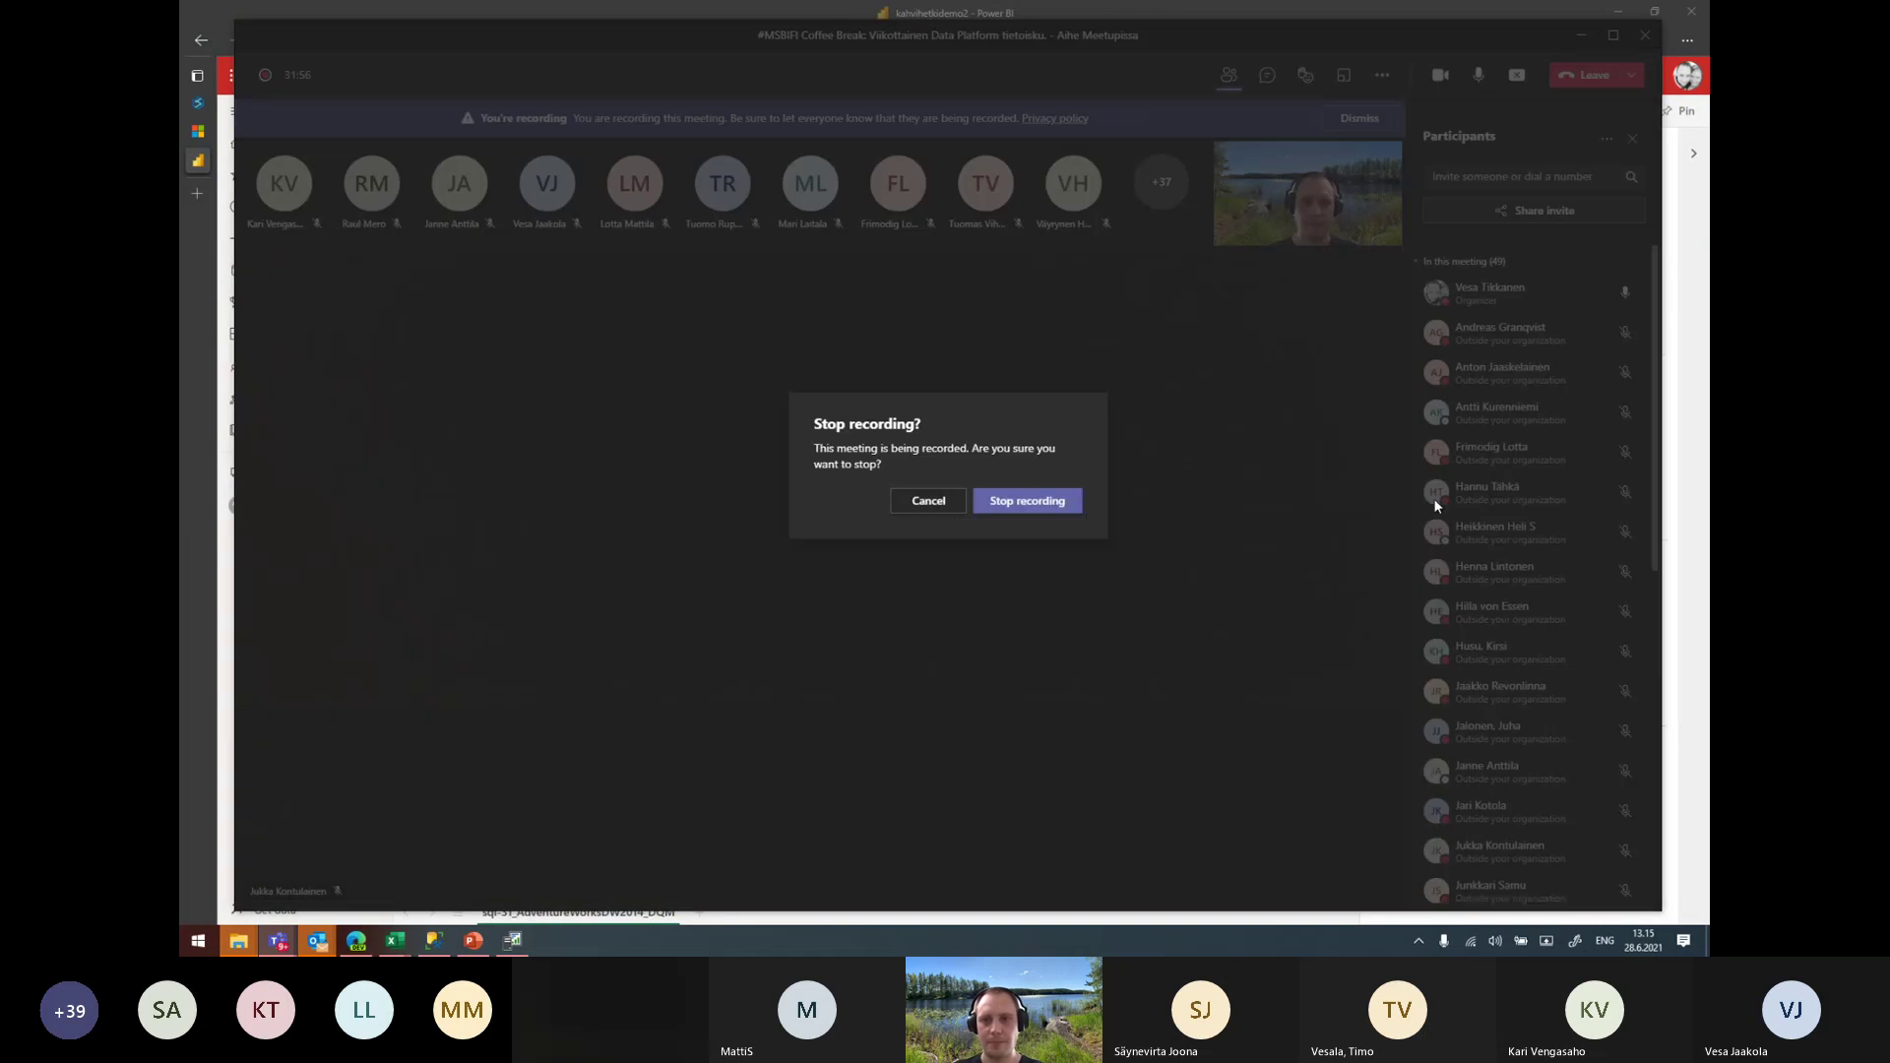